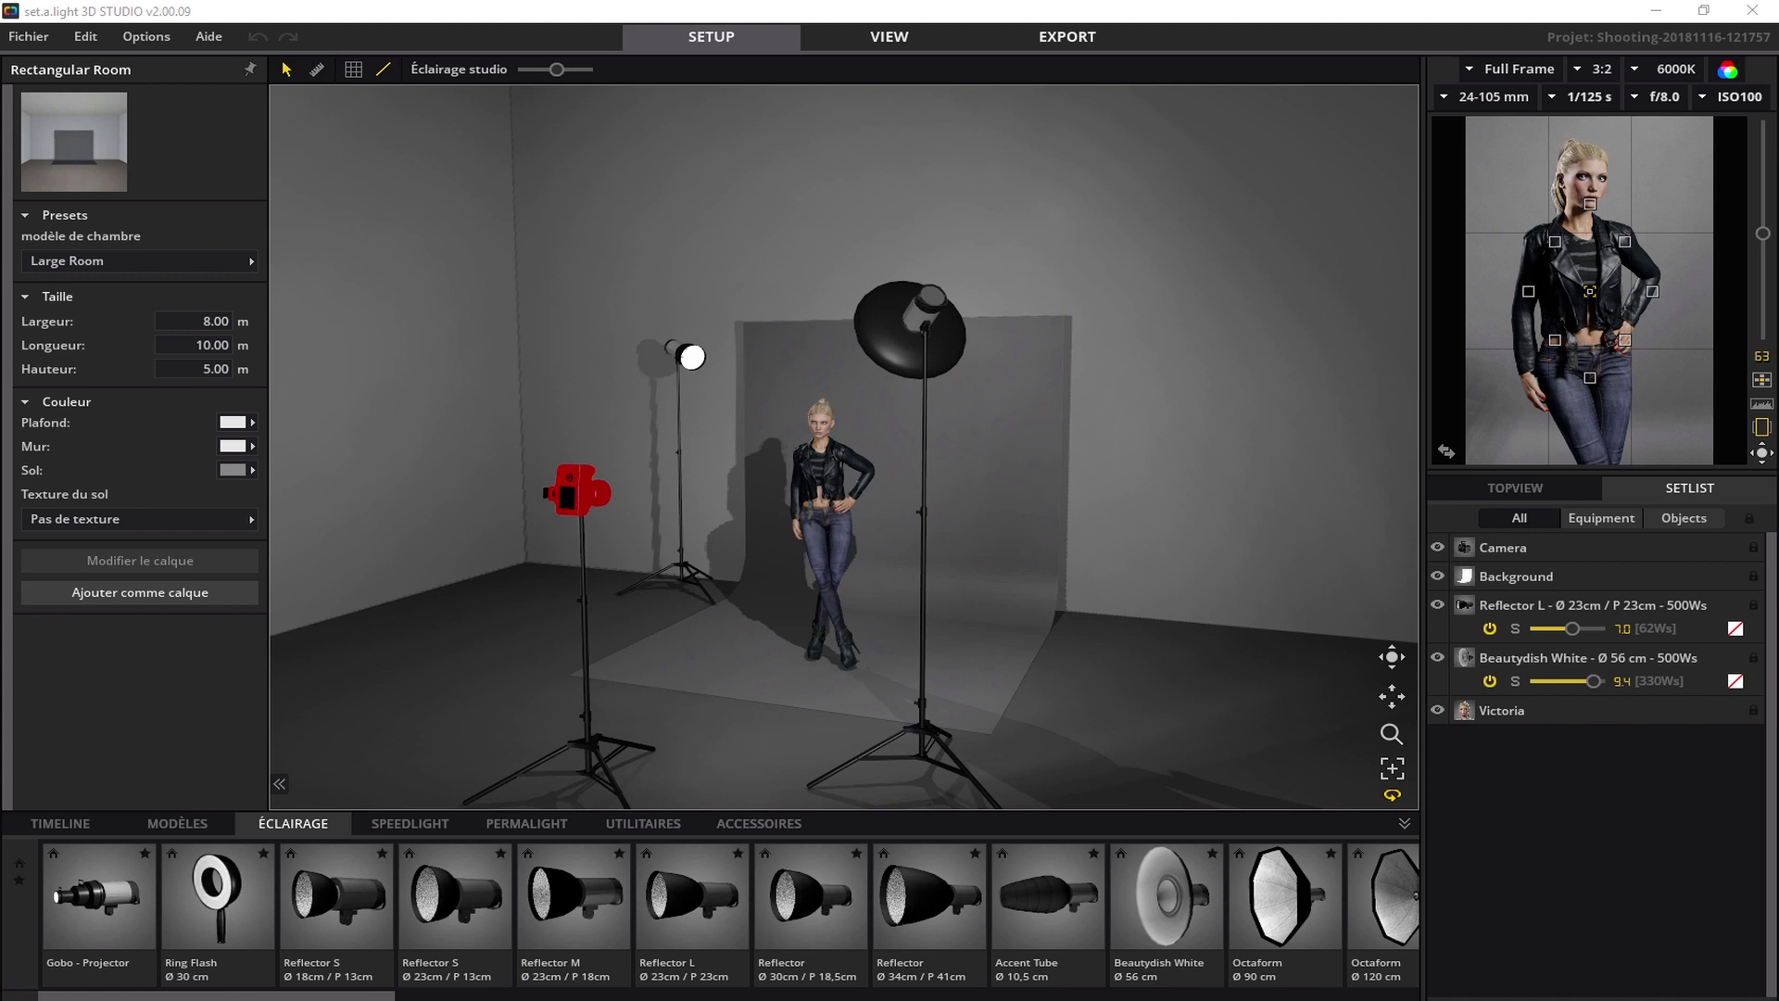
Set the rectangular room's height to 2.5 m.
left_click_drag(458, 628, 513, 630)
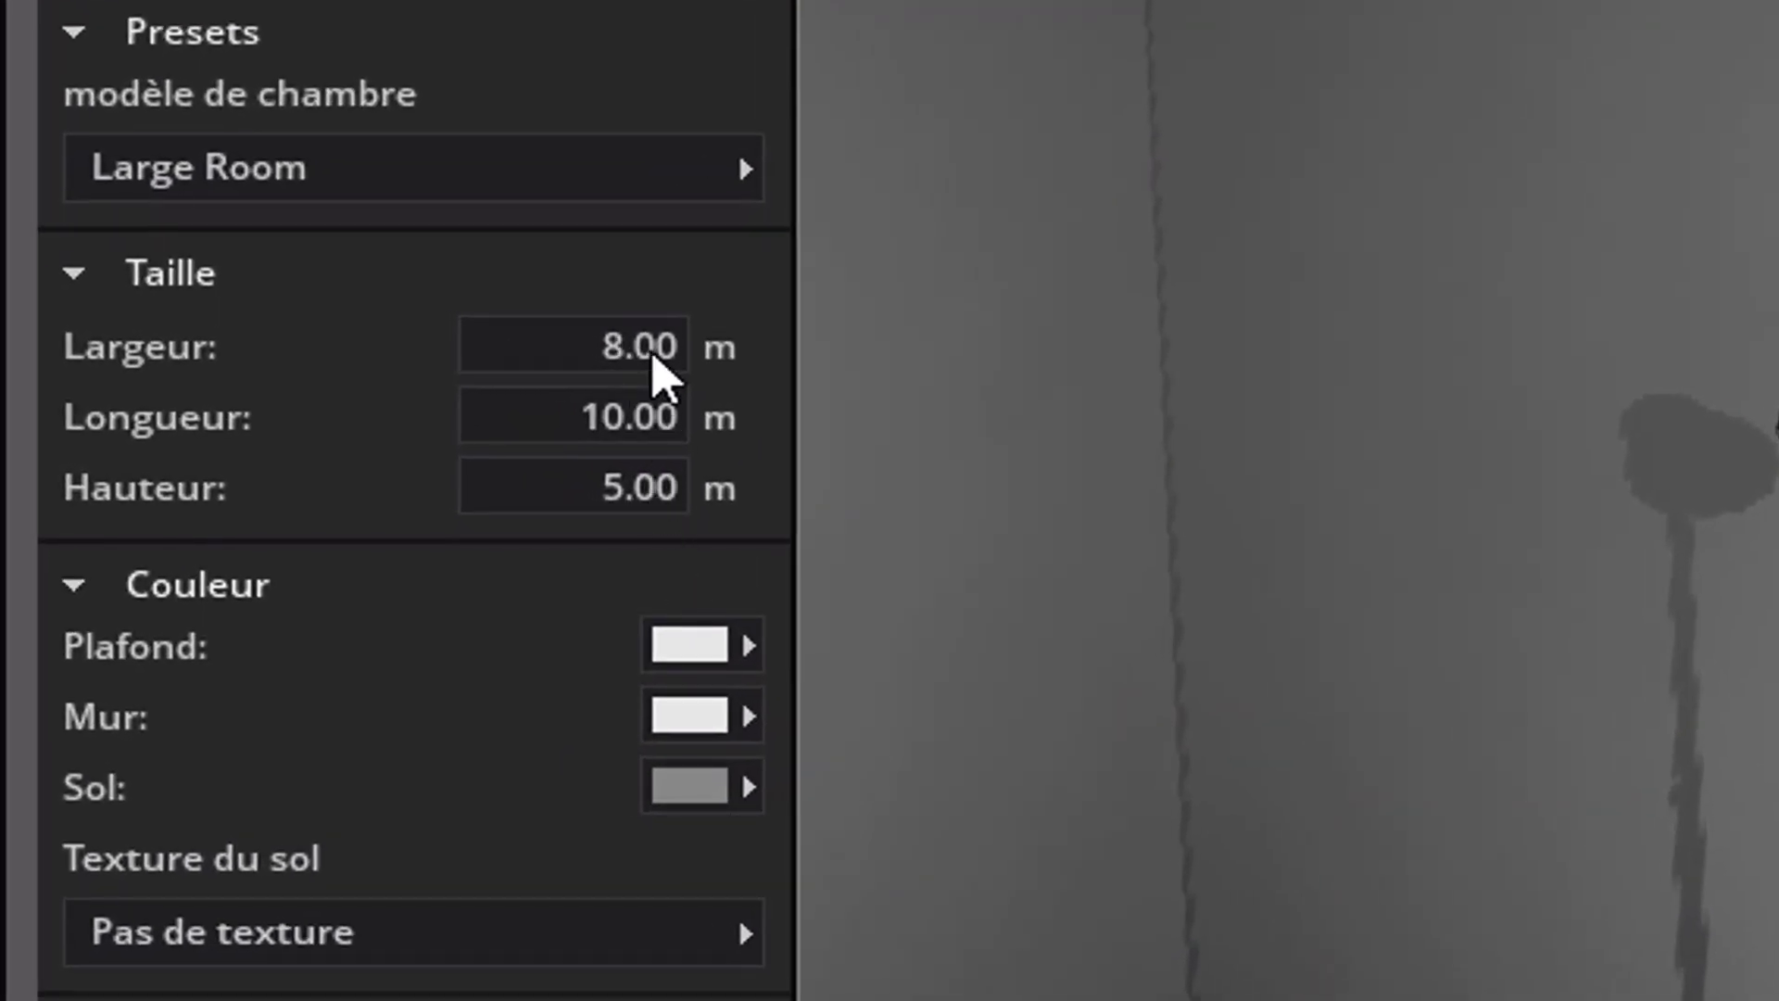
left_click(653, 362)
left_click(611, 428)
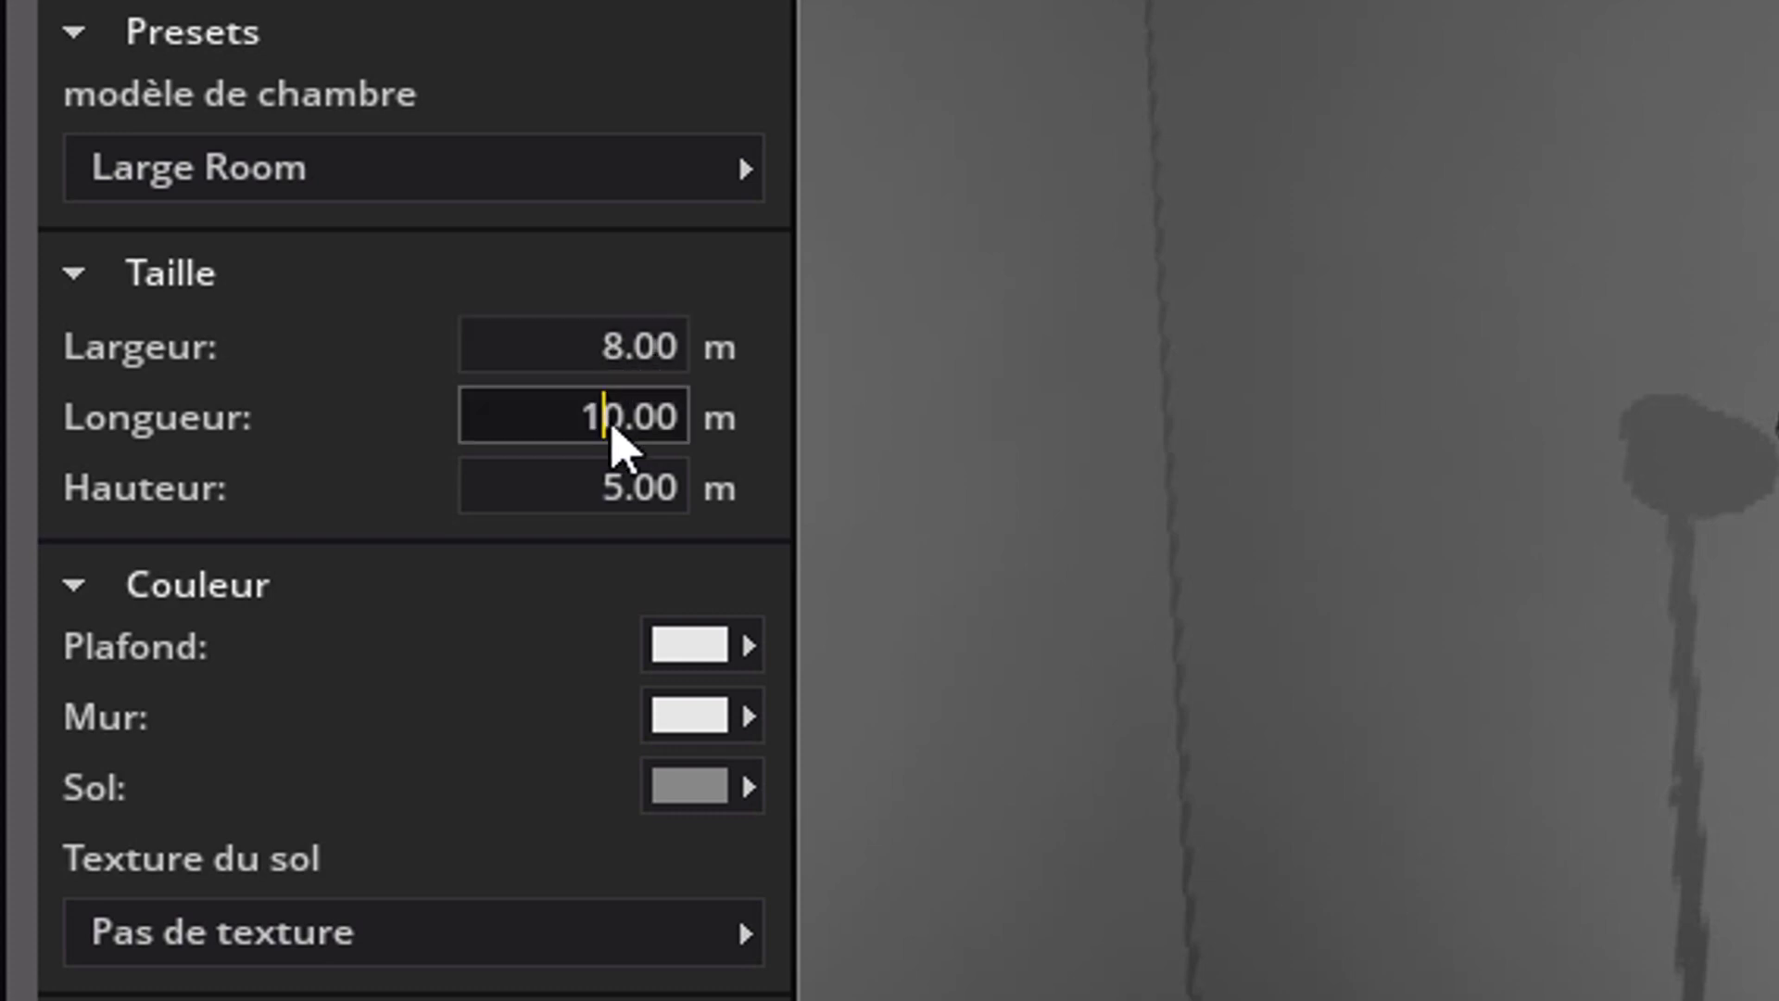
left_click(612, 492)
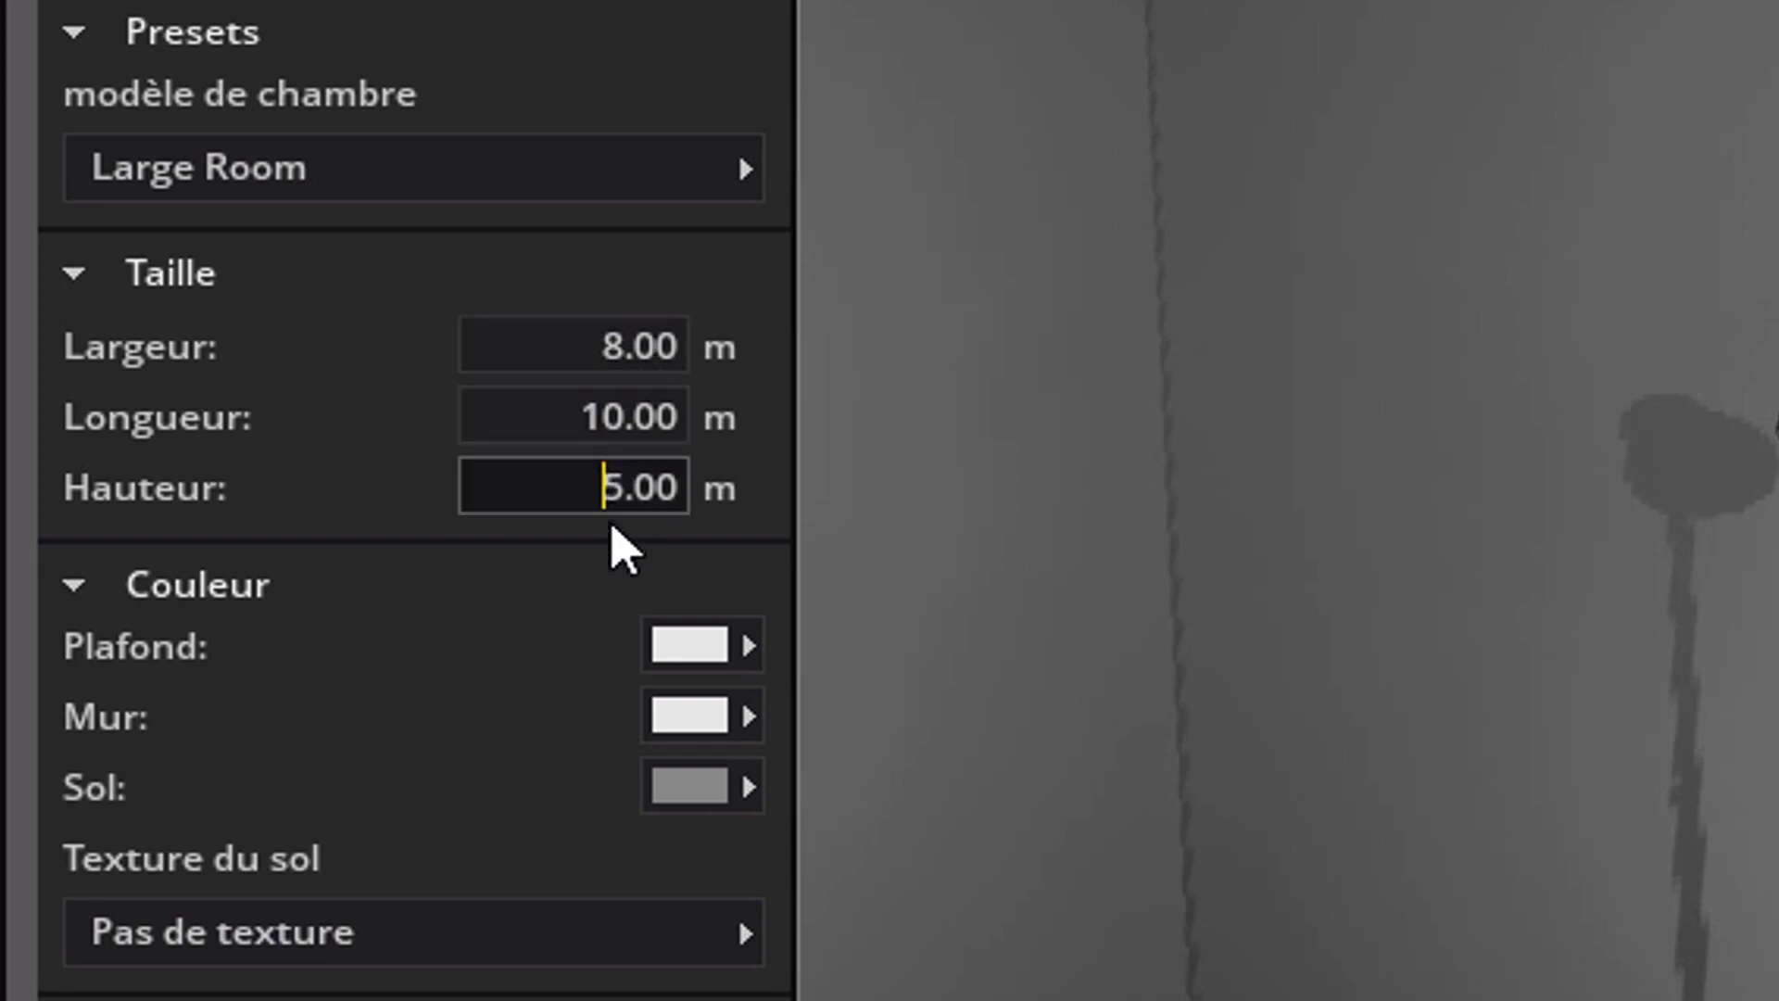
left_click(628, 346)
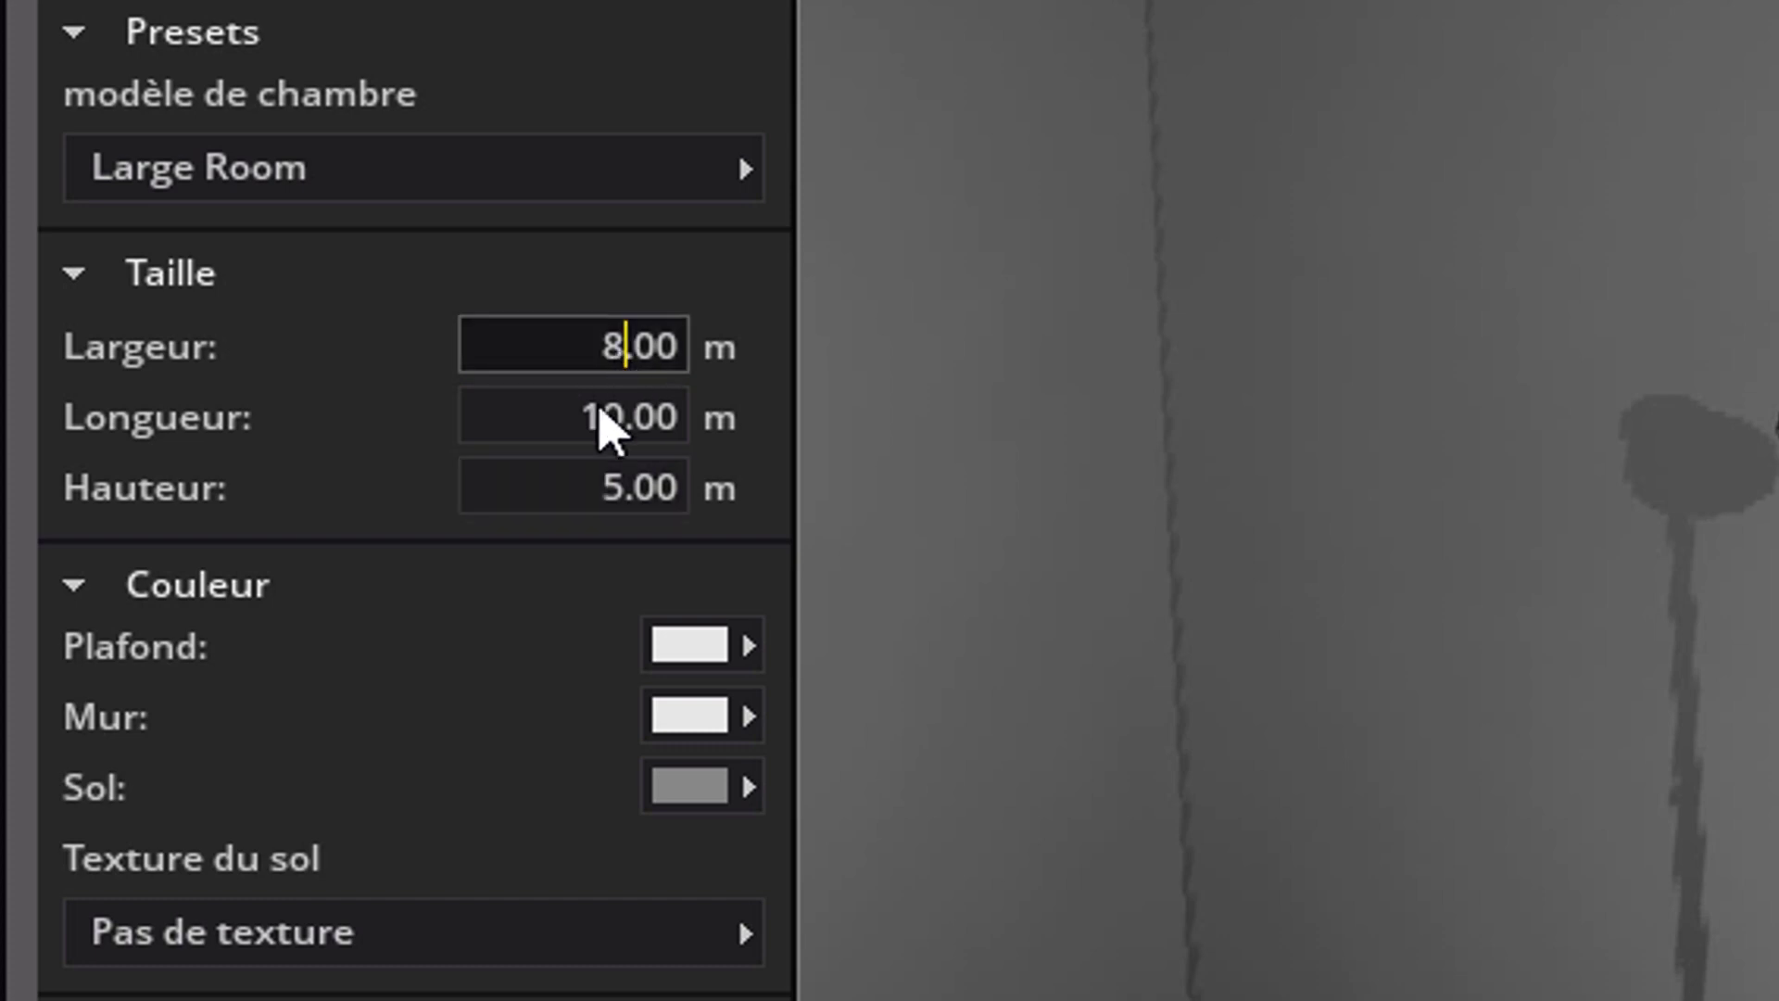
left_click(610, 490)
left_click_drag(611, 492, 691, 500)
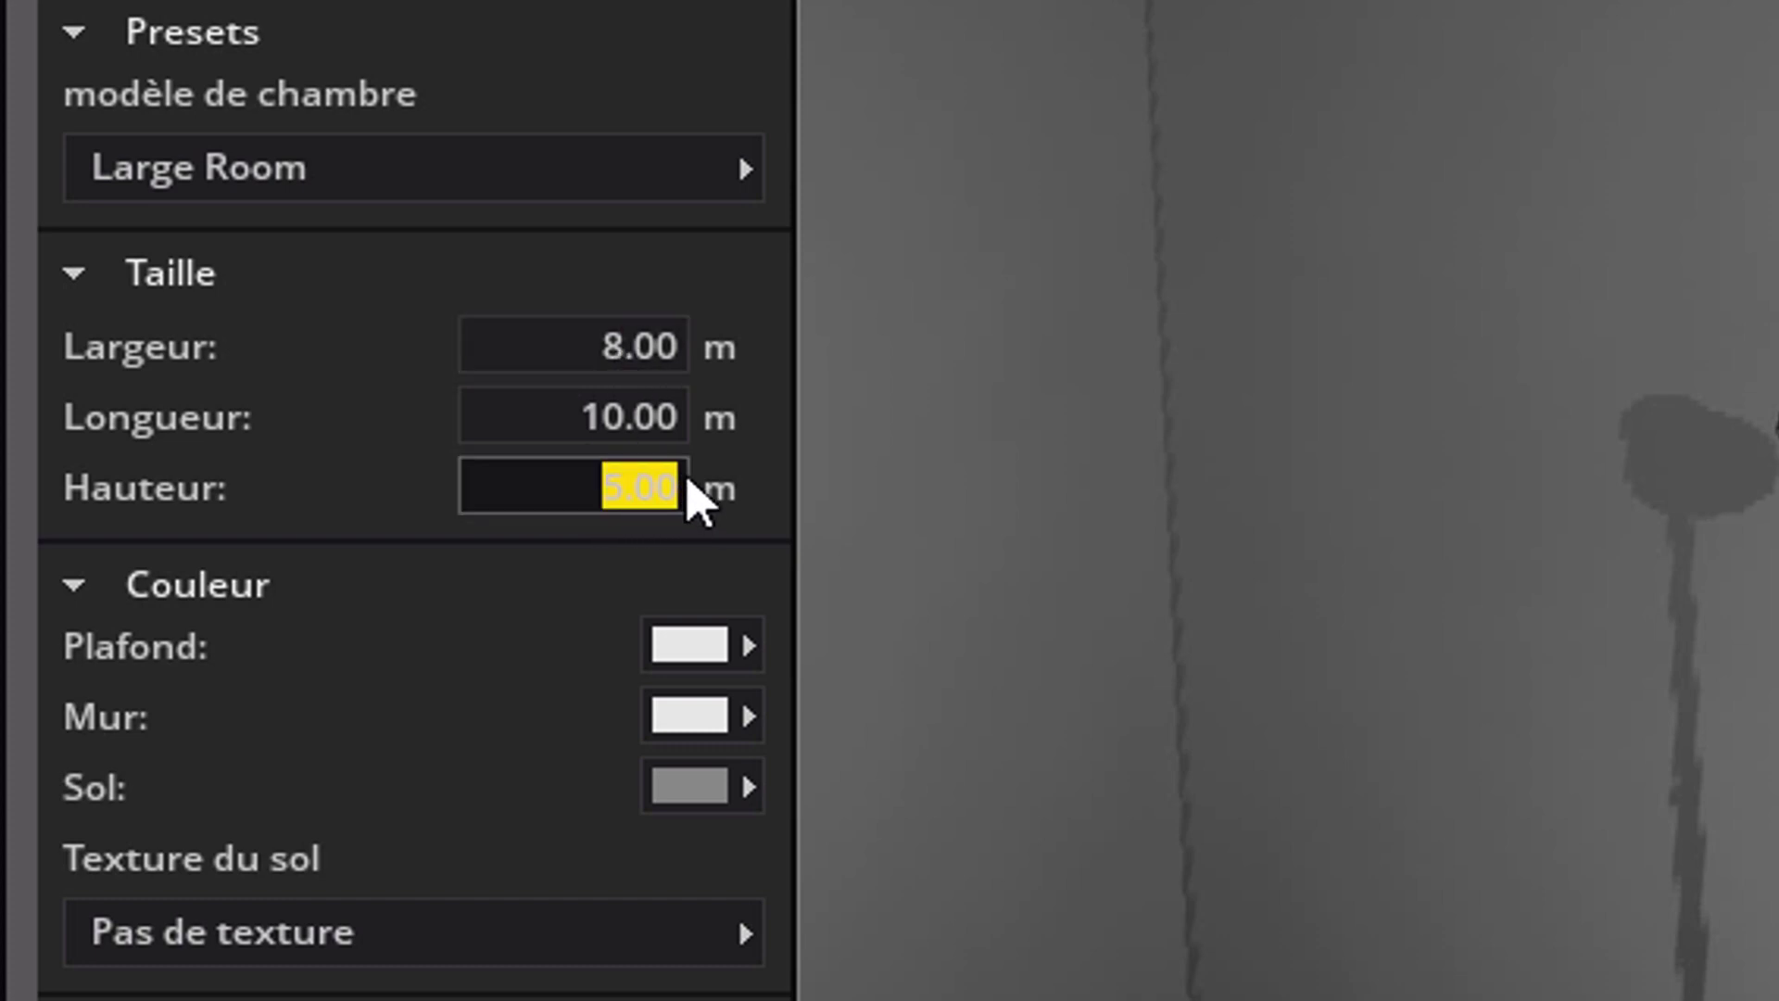
type("2.5")
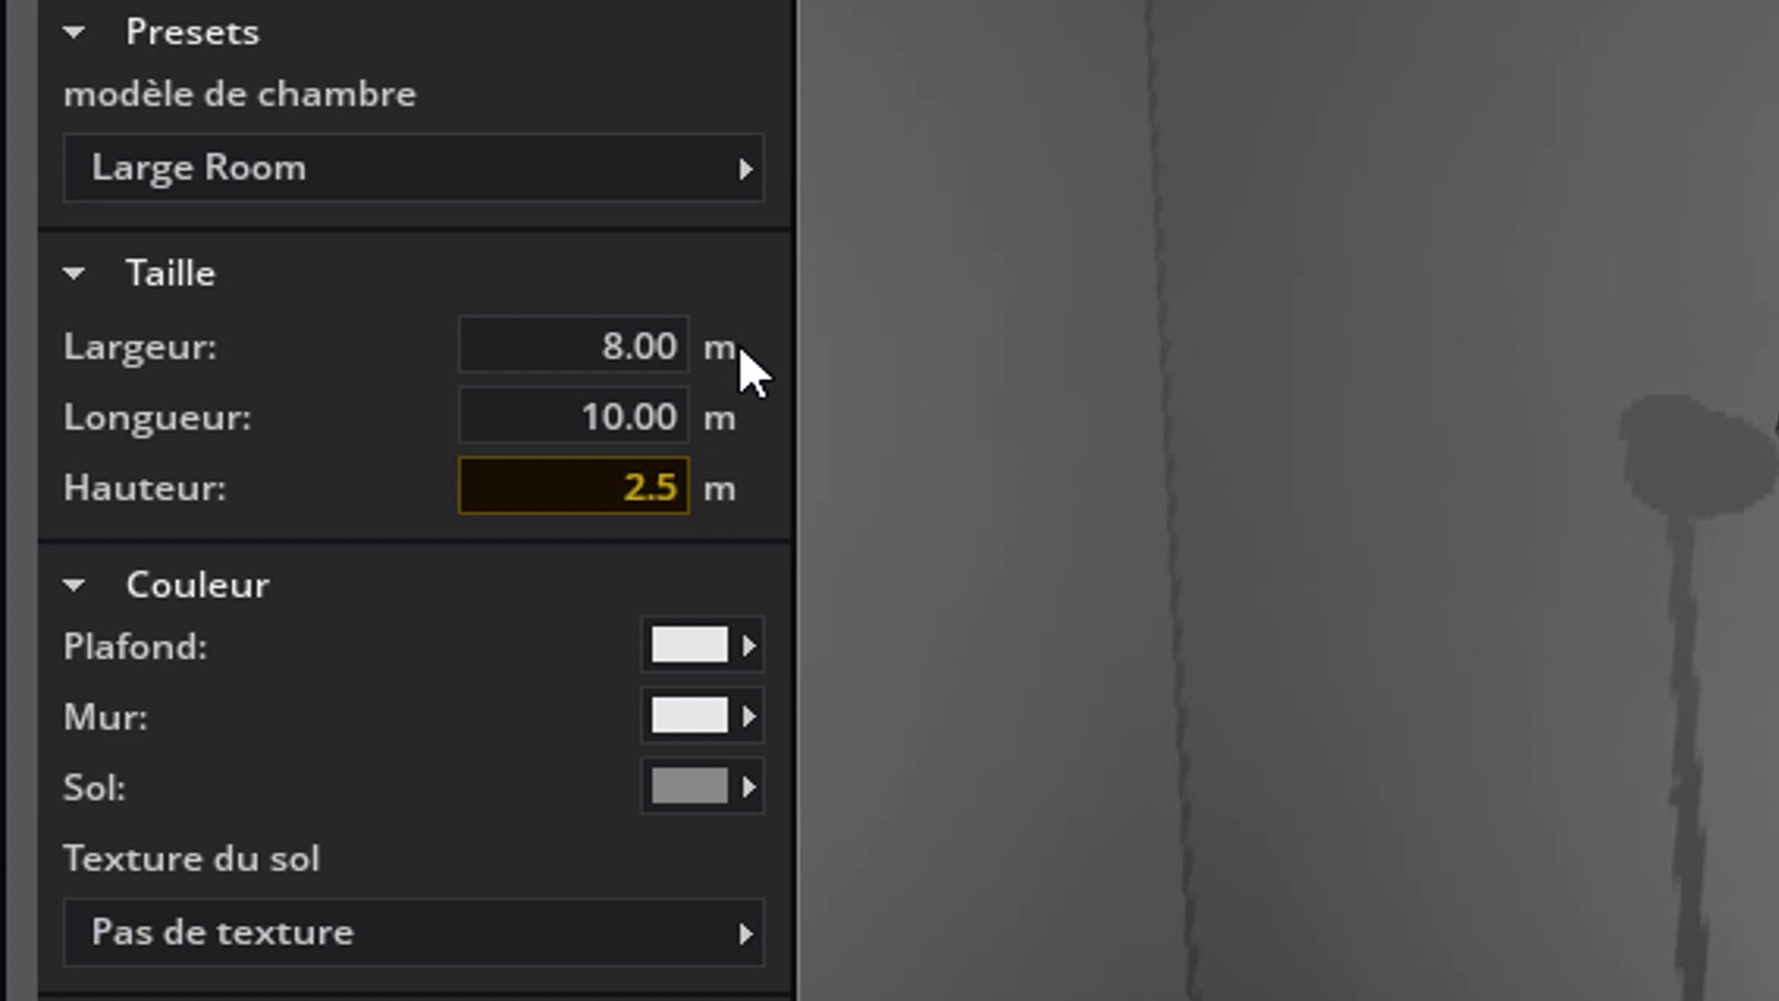
key("Return")
Set the room's width to 4.5 m and its length to 5.5 m.
left_click(616, 351)
left_click_drag(617, 351, 726, 357)
type("4.5")
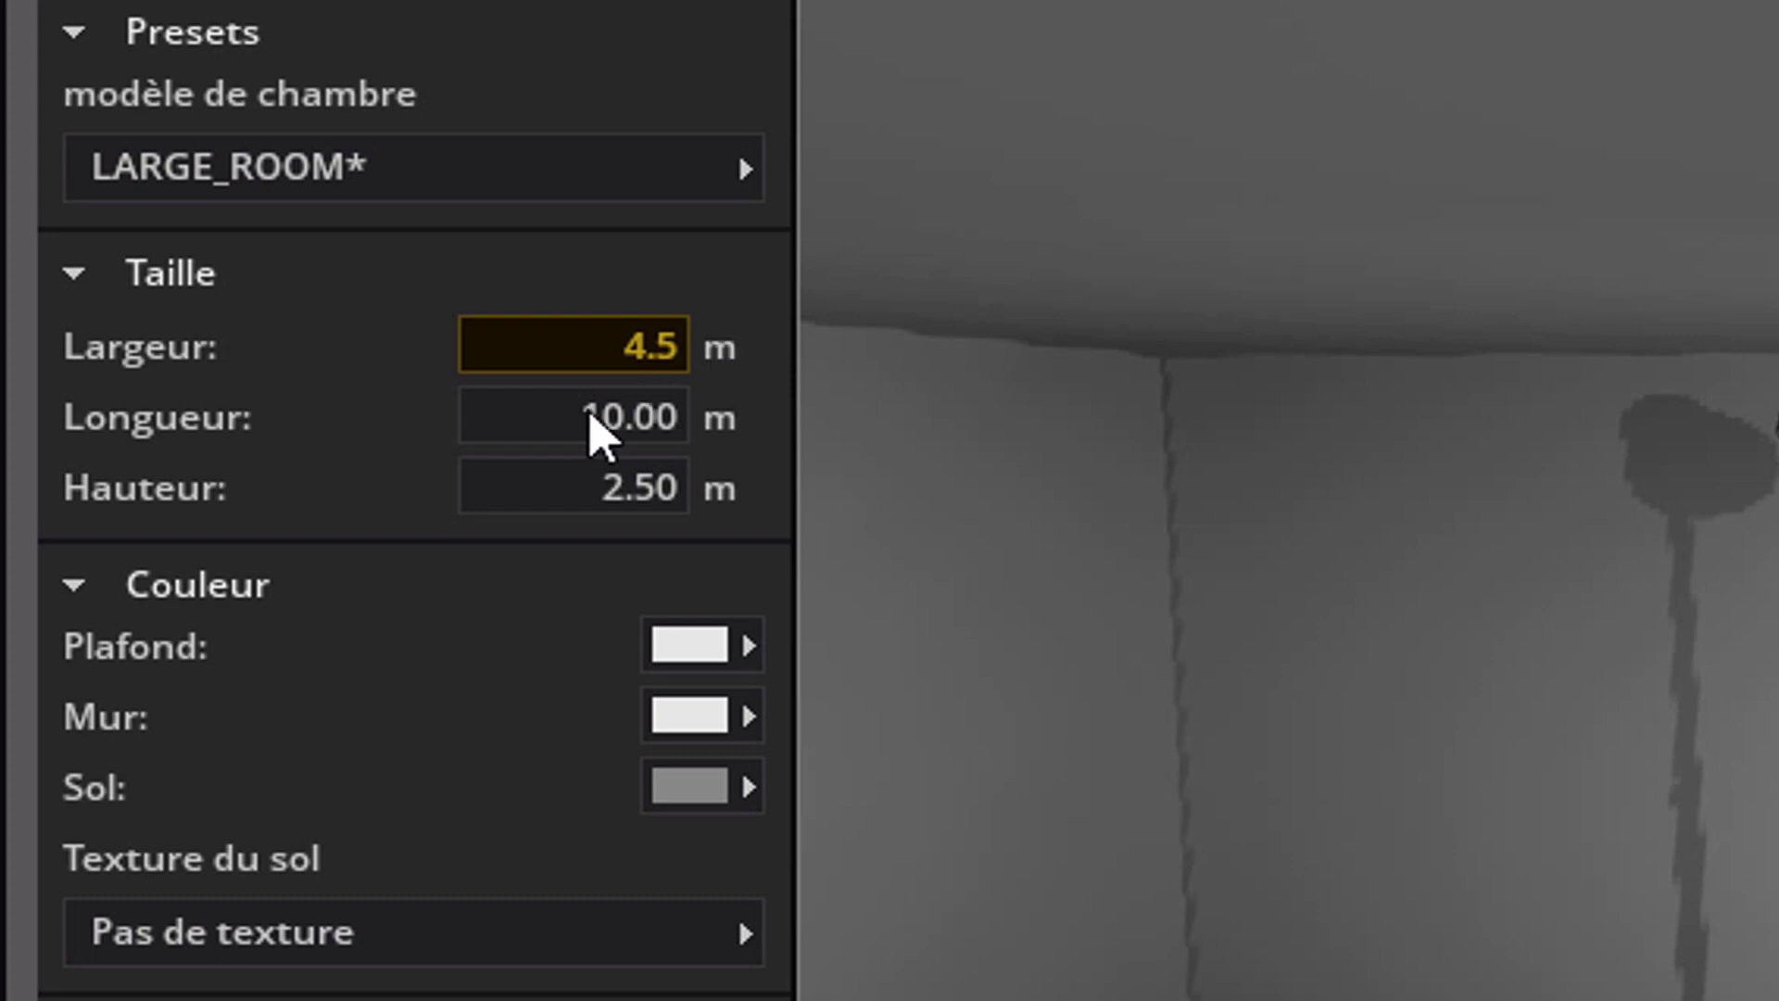
key("Return")
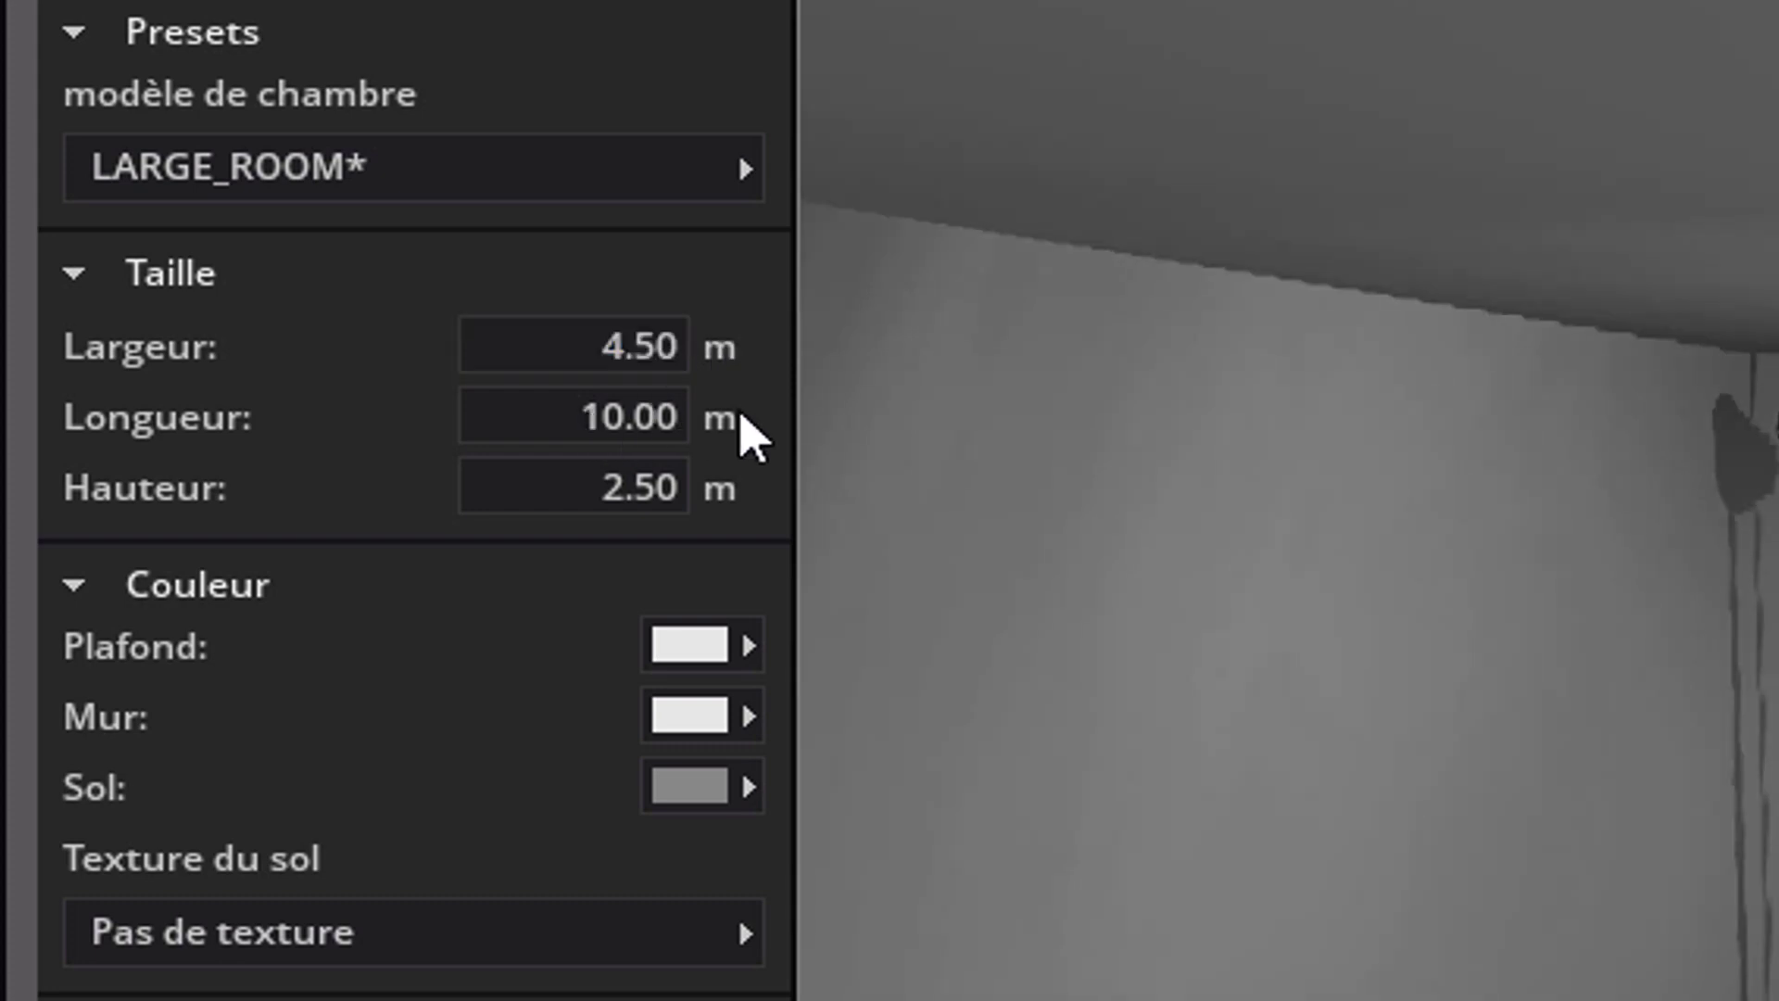
left_click(556, 426)
left_click_drag(557, 427, 707, 425)
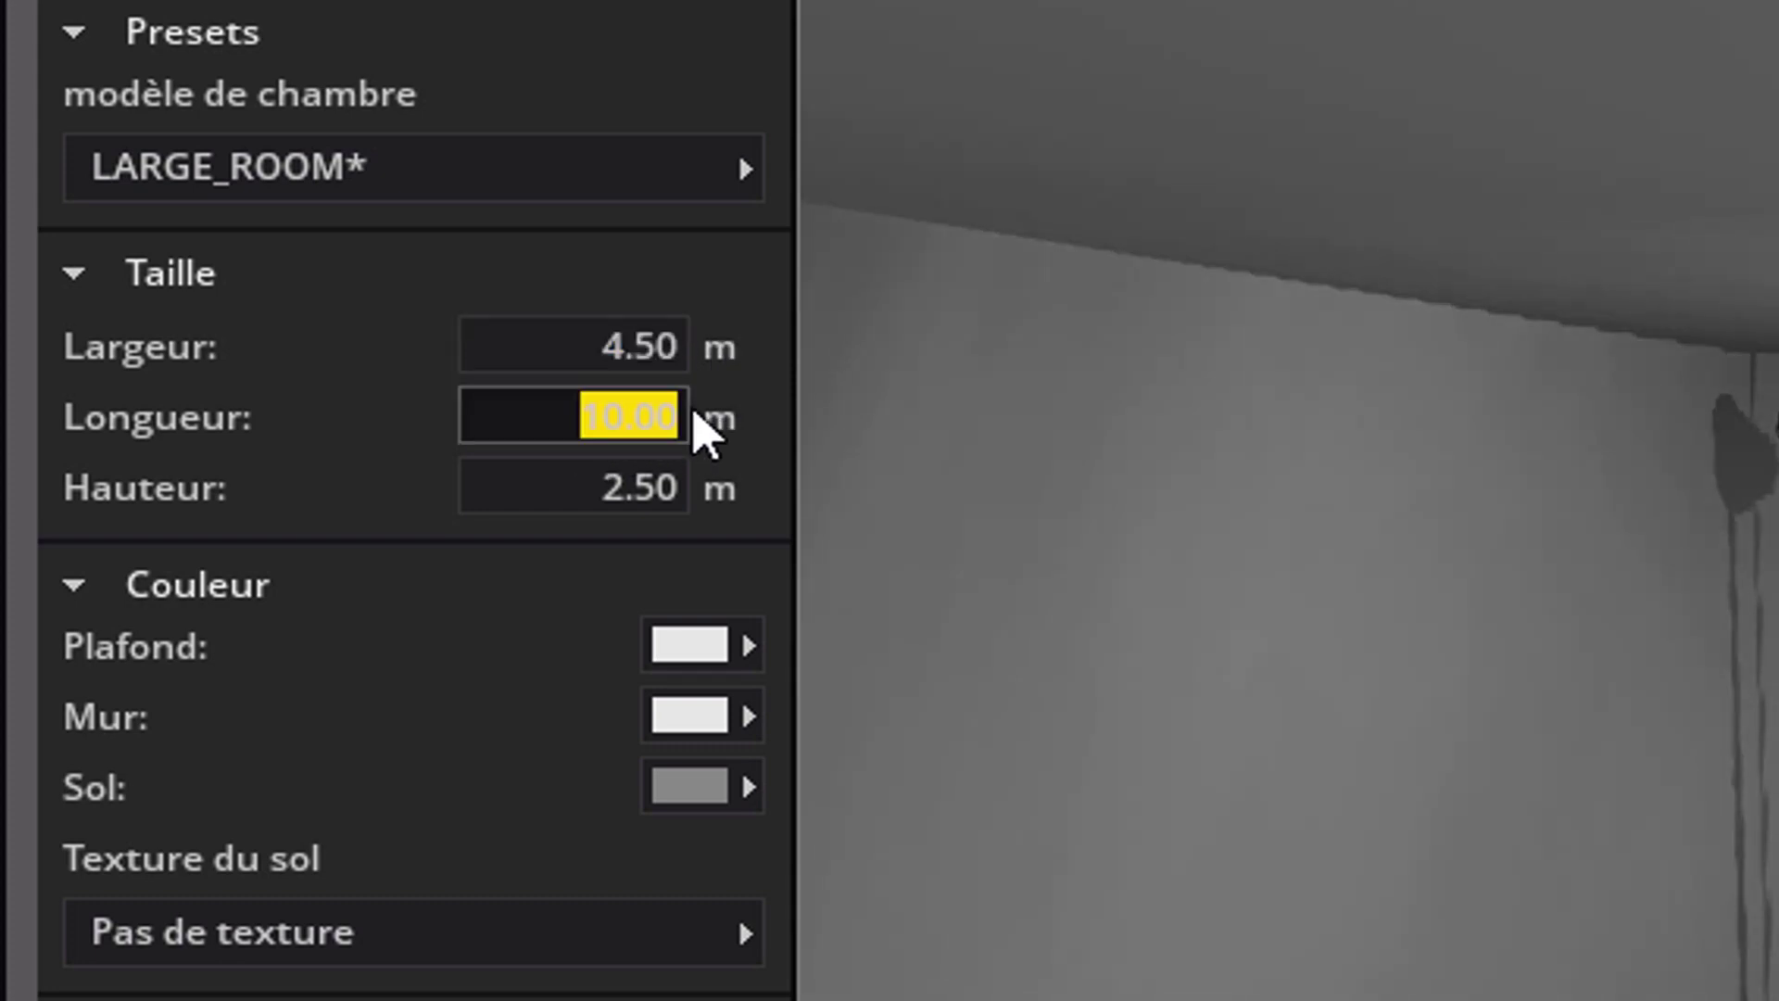
type("5.5")
key("Return")
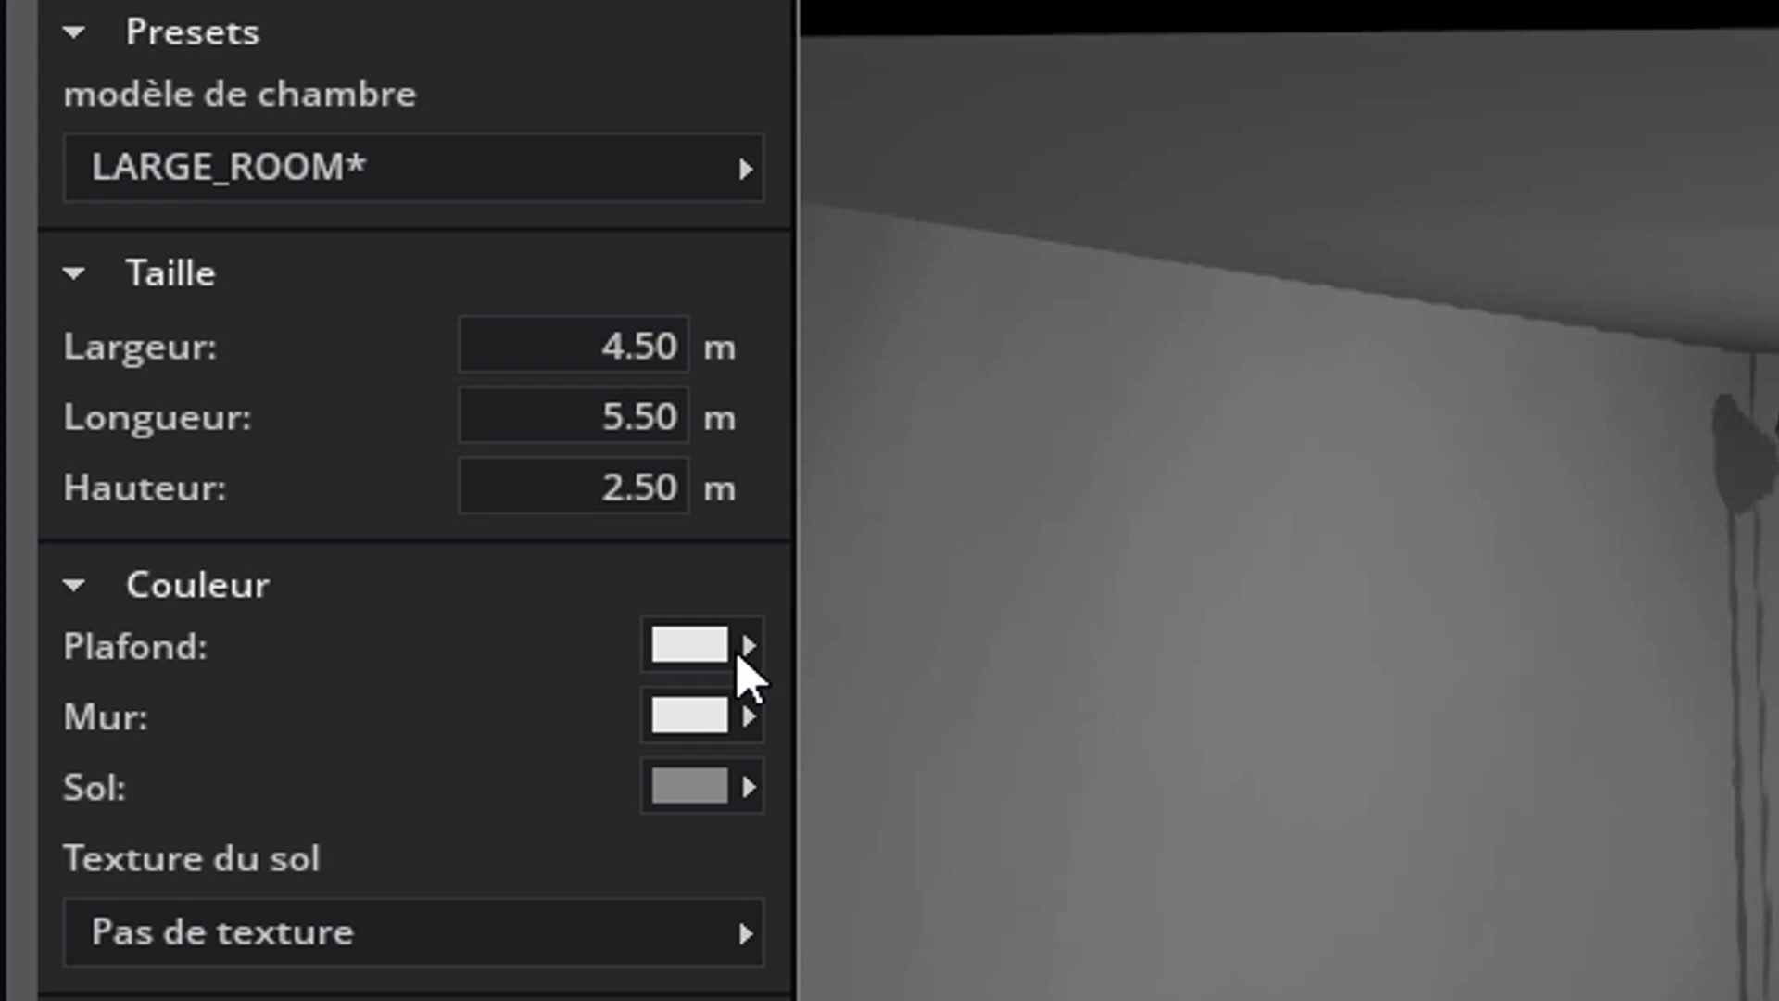
Color the room's walls and ceiling mid-grey (808080).
left_click(741, 700)
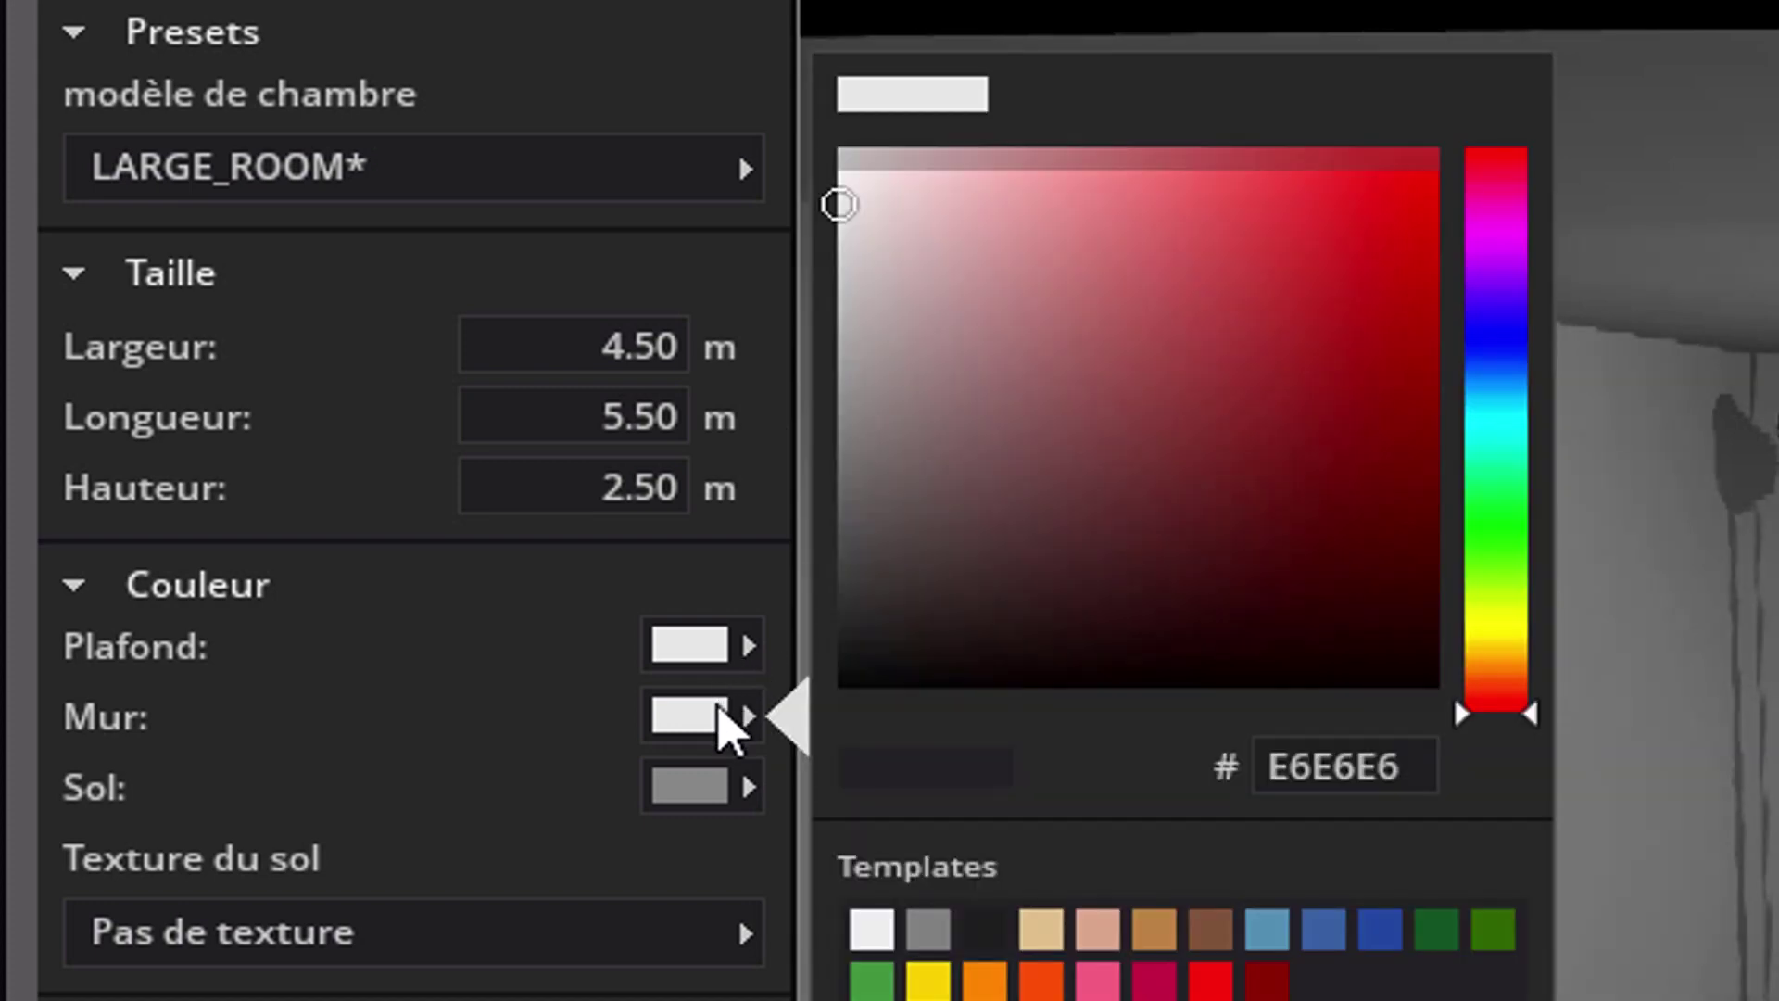
left_click(929, 930)
left_click(732, 641)
left_click(749, 645)
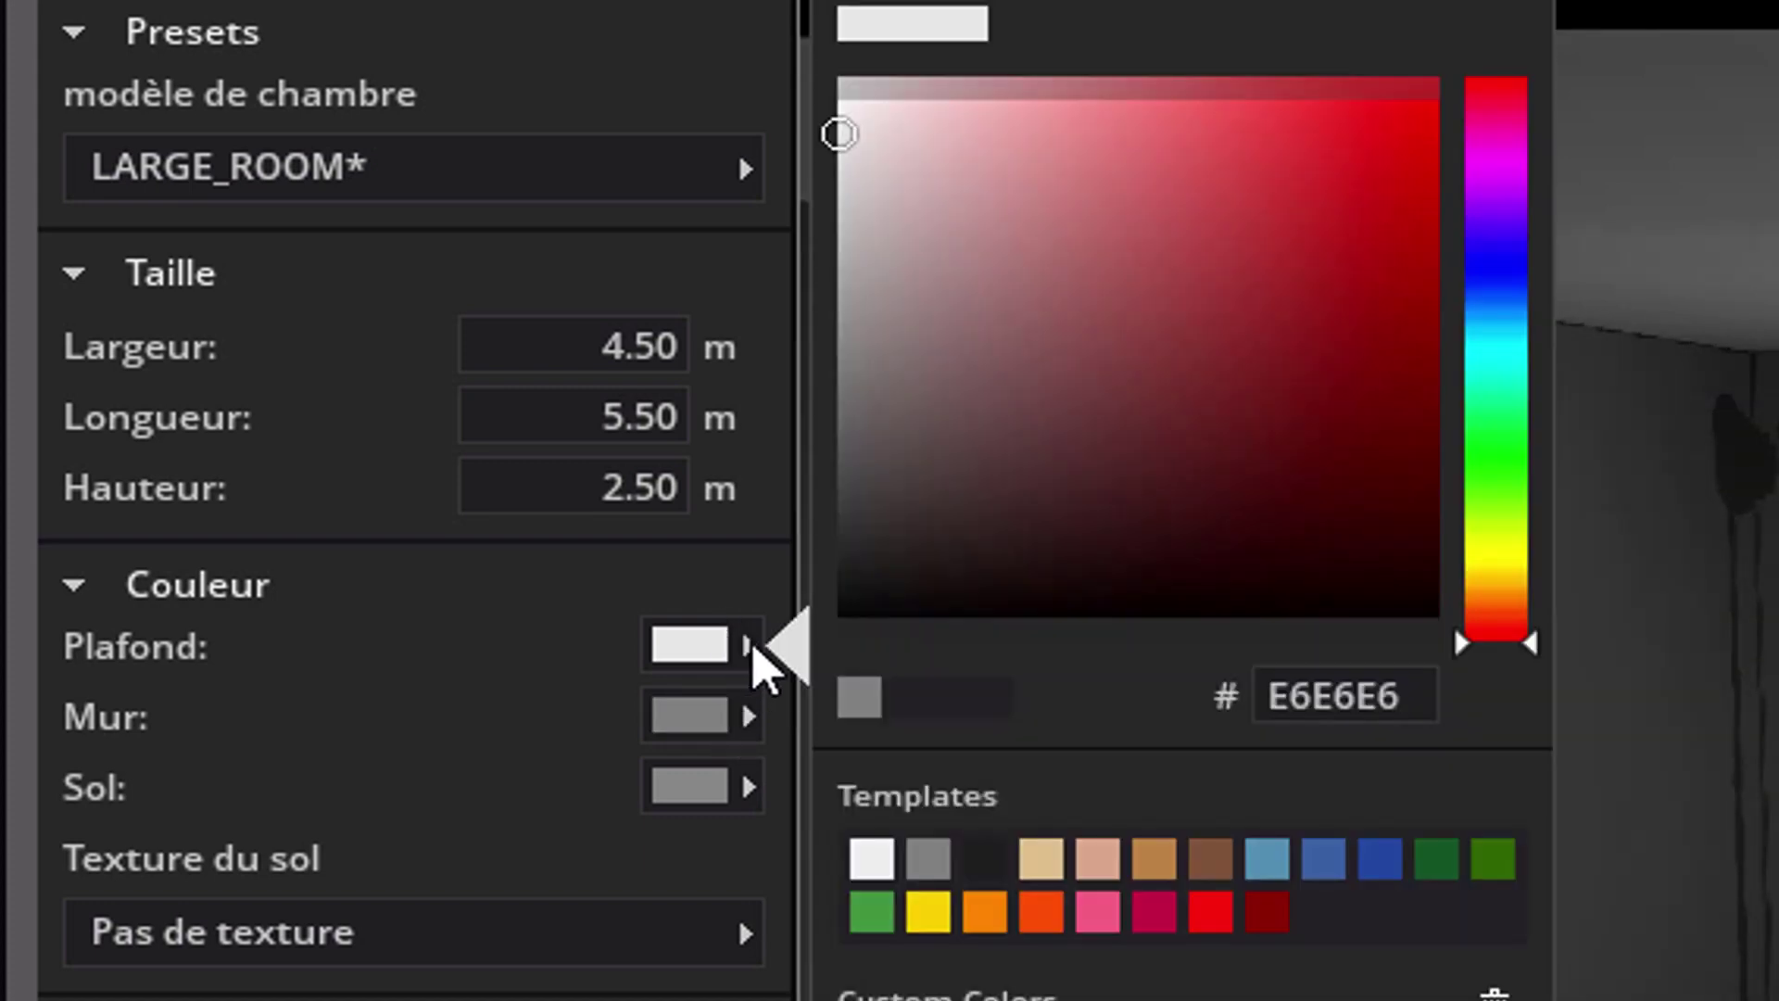
left_click(857, 709)
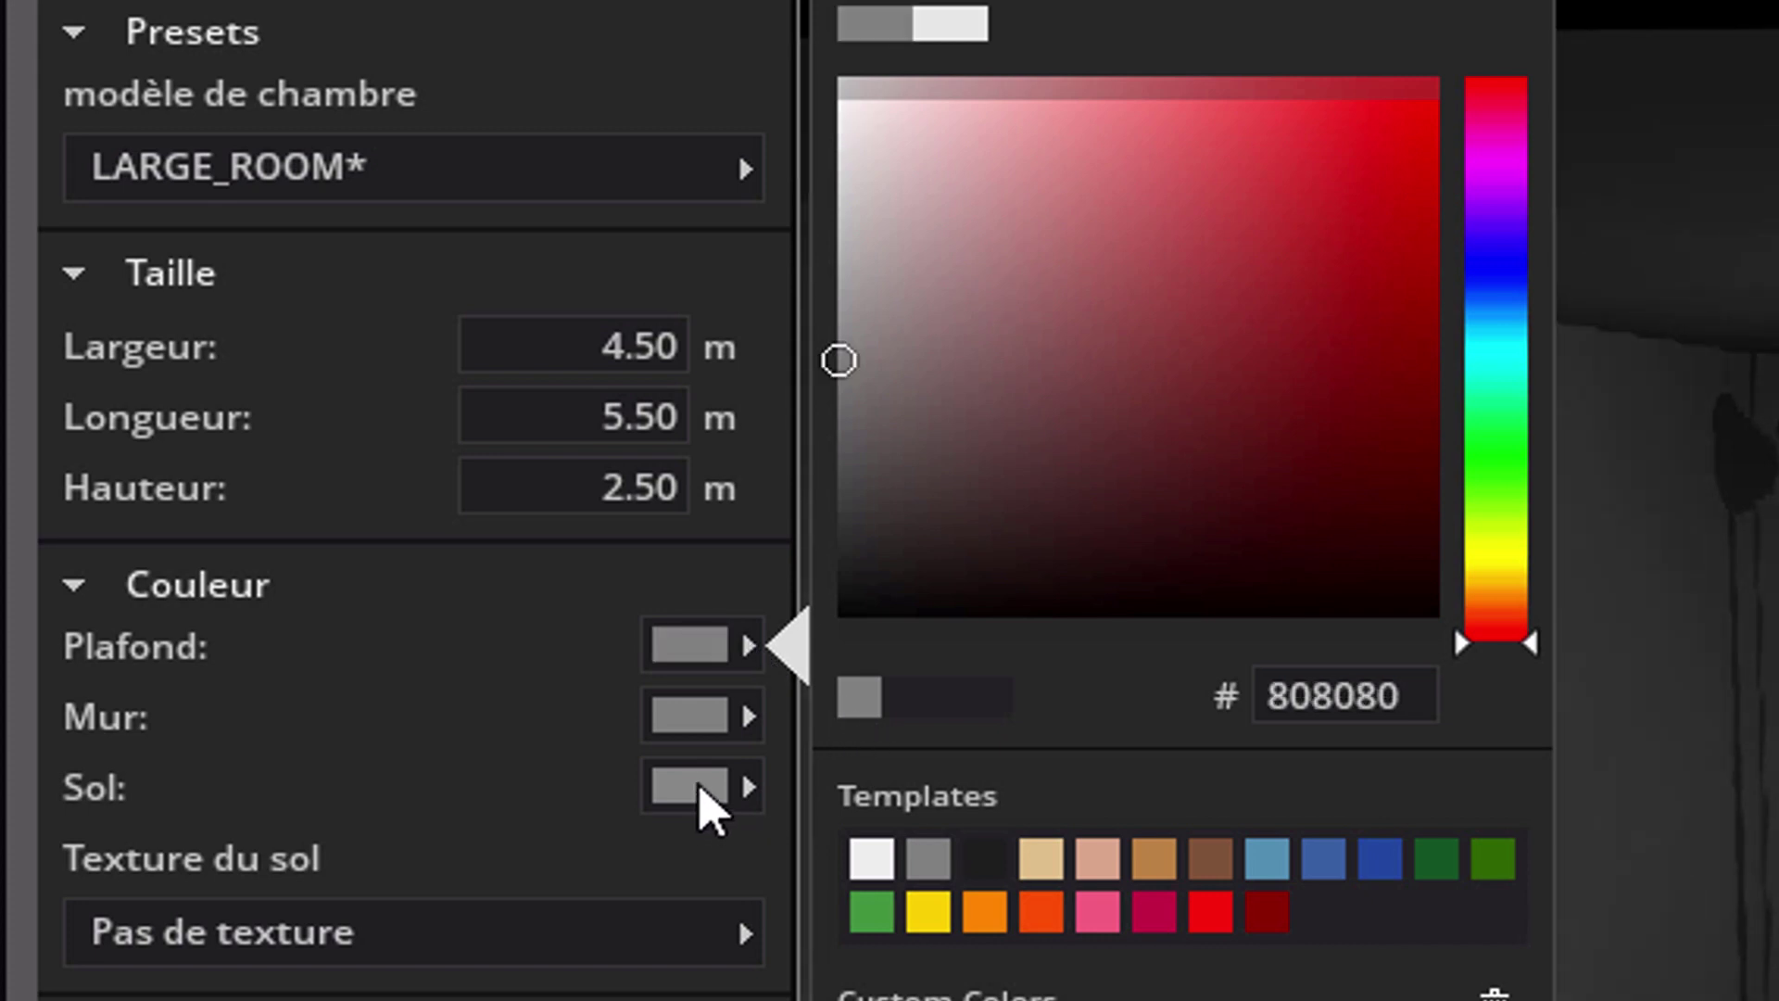
Change the room's floor color to a dark brownish grey.
left_click(702, 790)
left_click(701, 789)
mouse_move(848, 652)
left_mouse_down()
mouse_move(922, 635)
mouse_move(874, 630)
left_mouse_up()
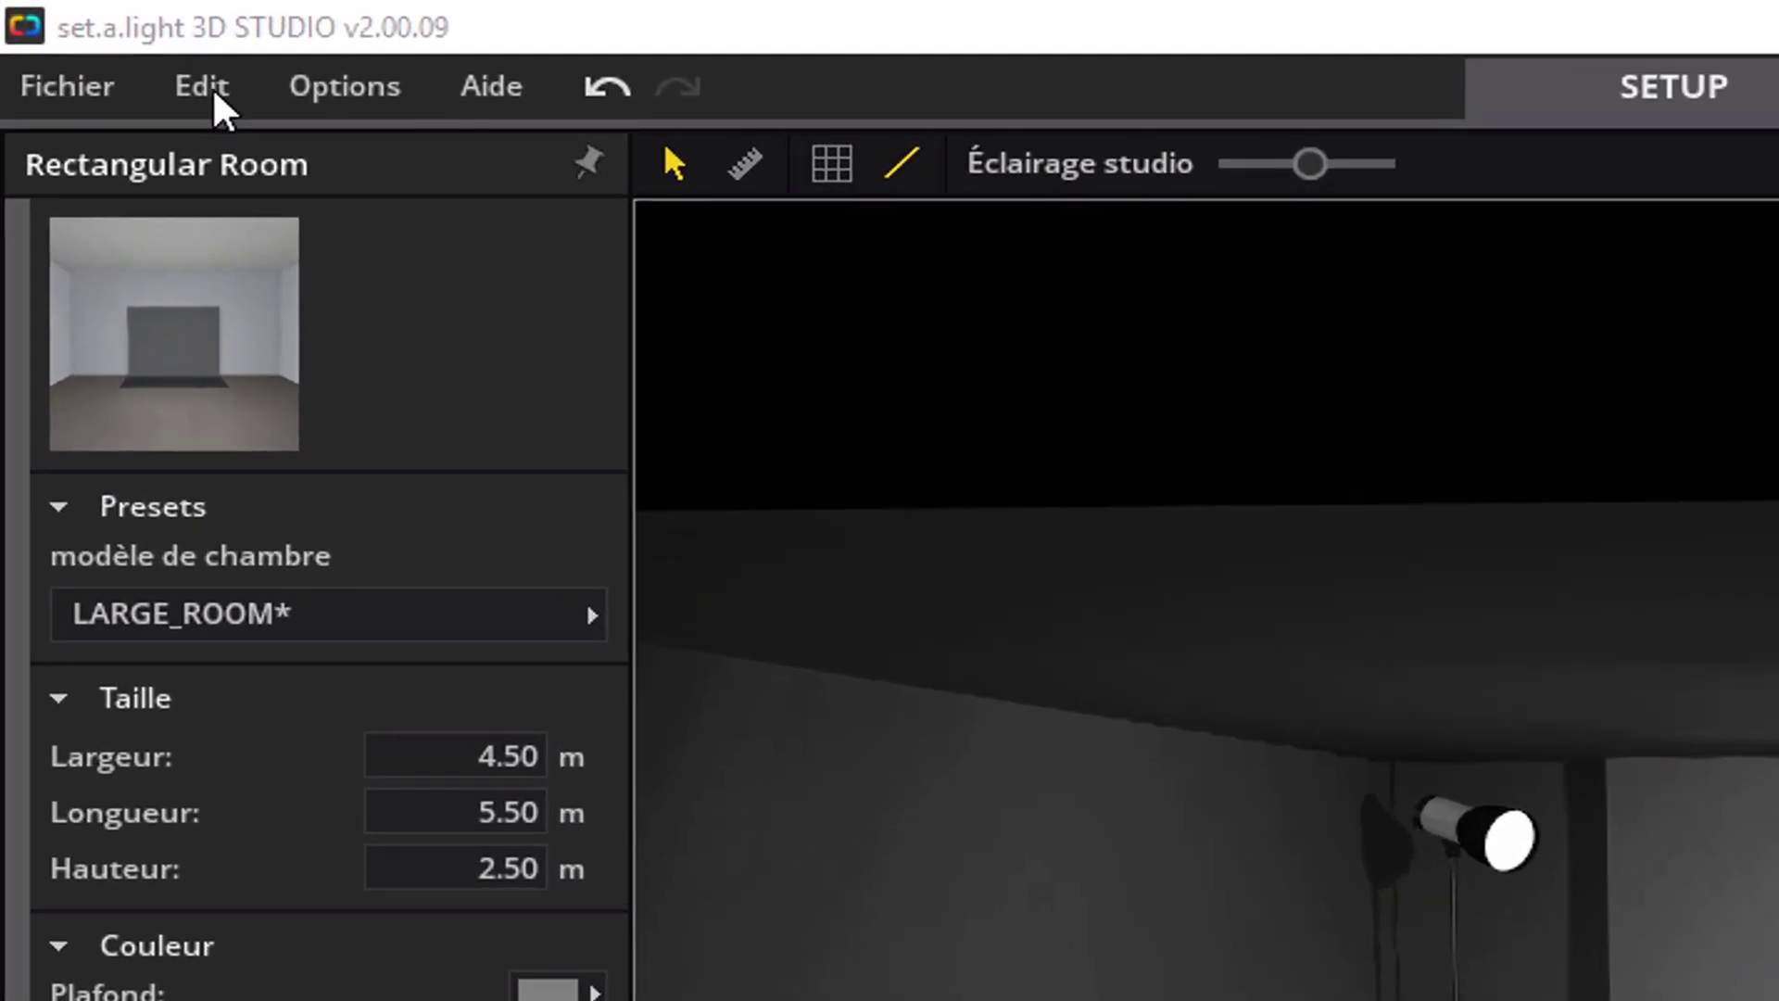
Create a custom flash head named GODOX DE 300 with a control range of 5.0 - 7.0.
left_click(202, 86)
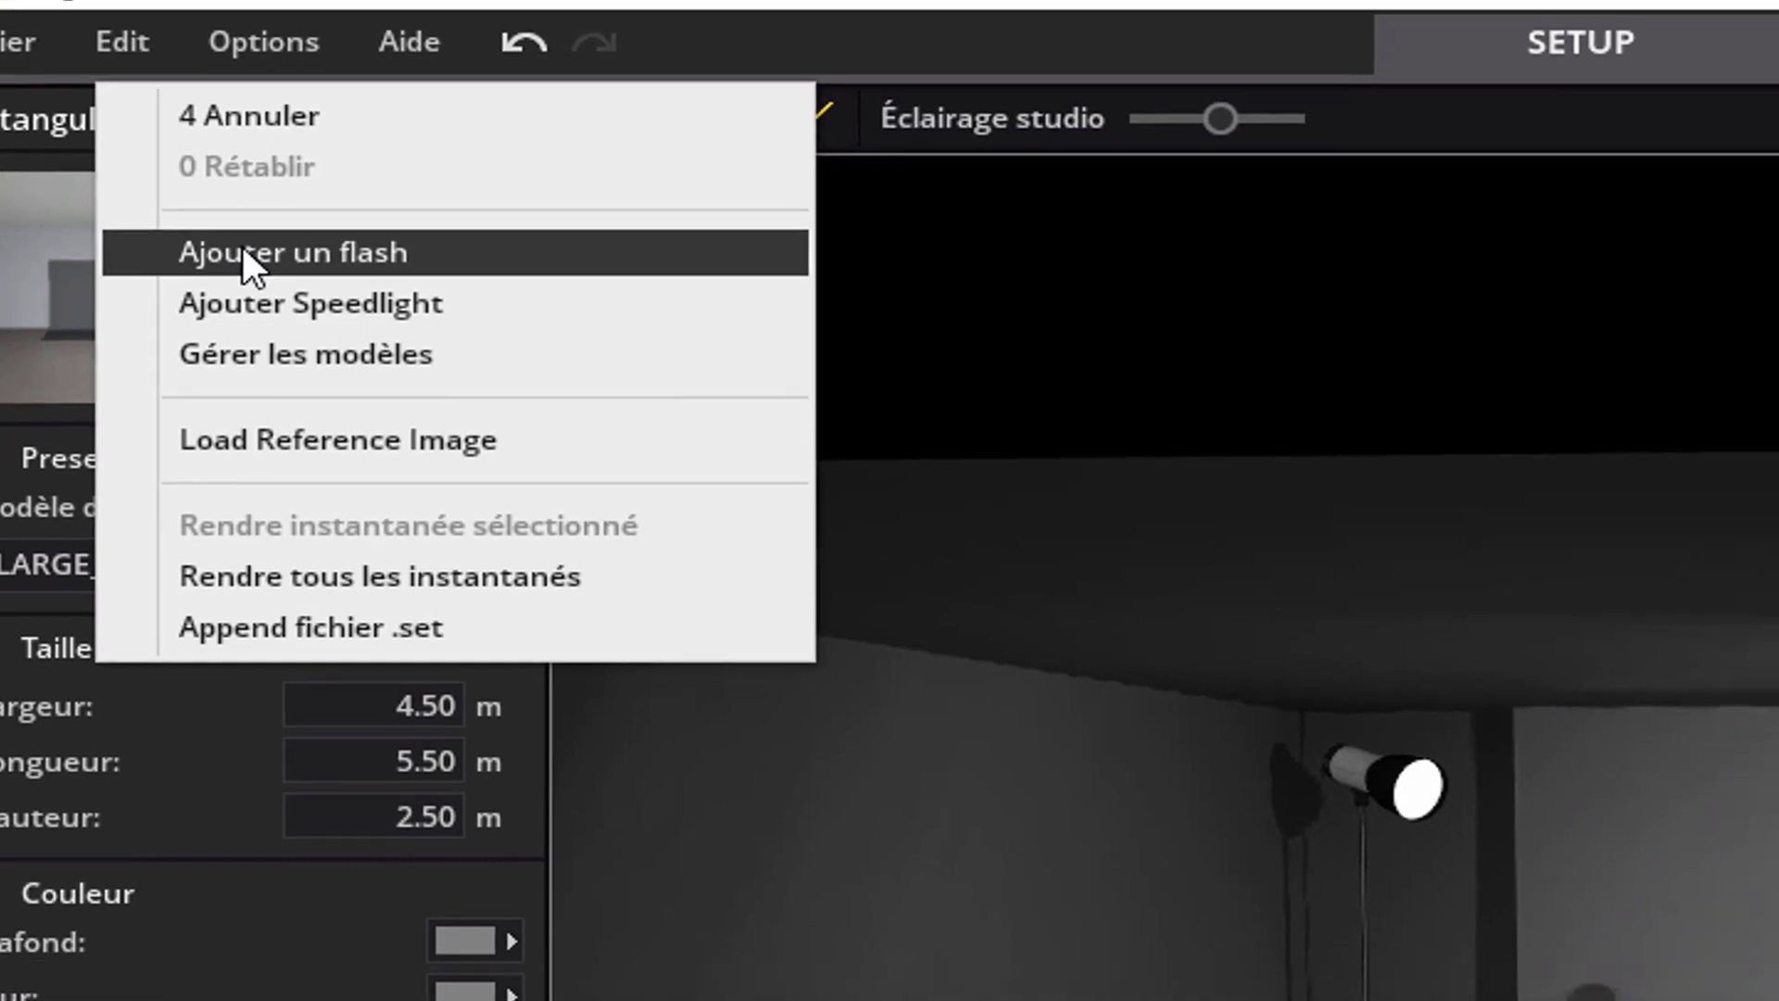
left_click(324, 301)
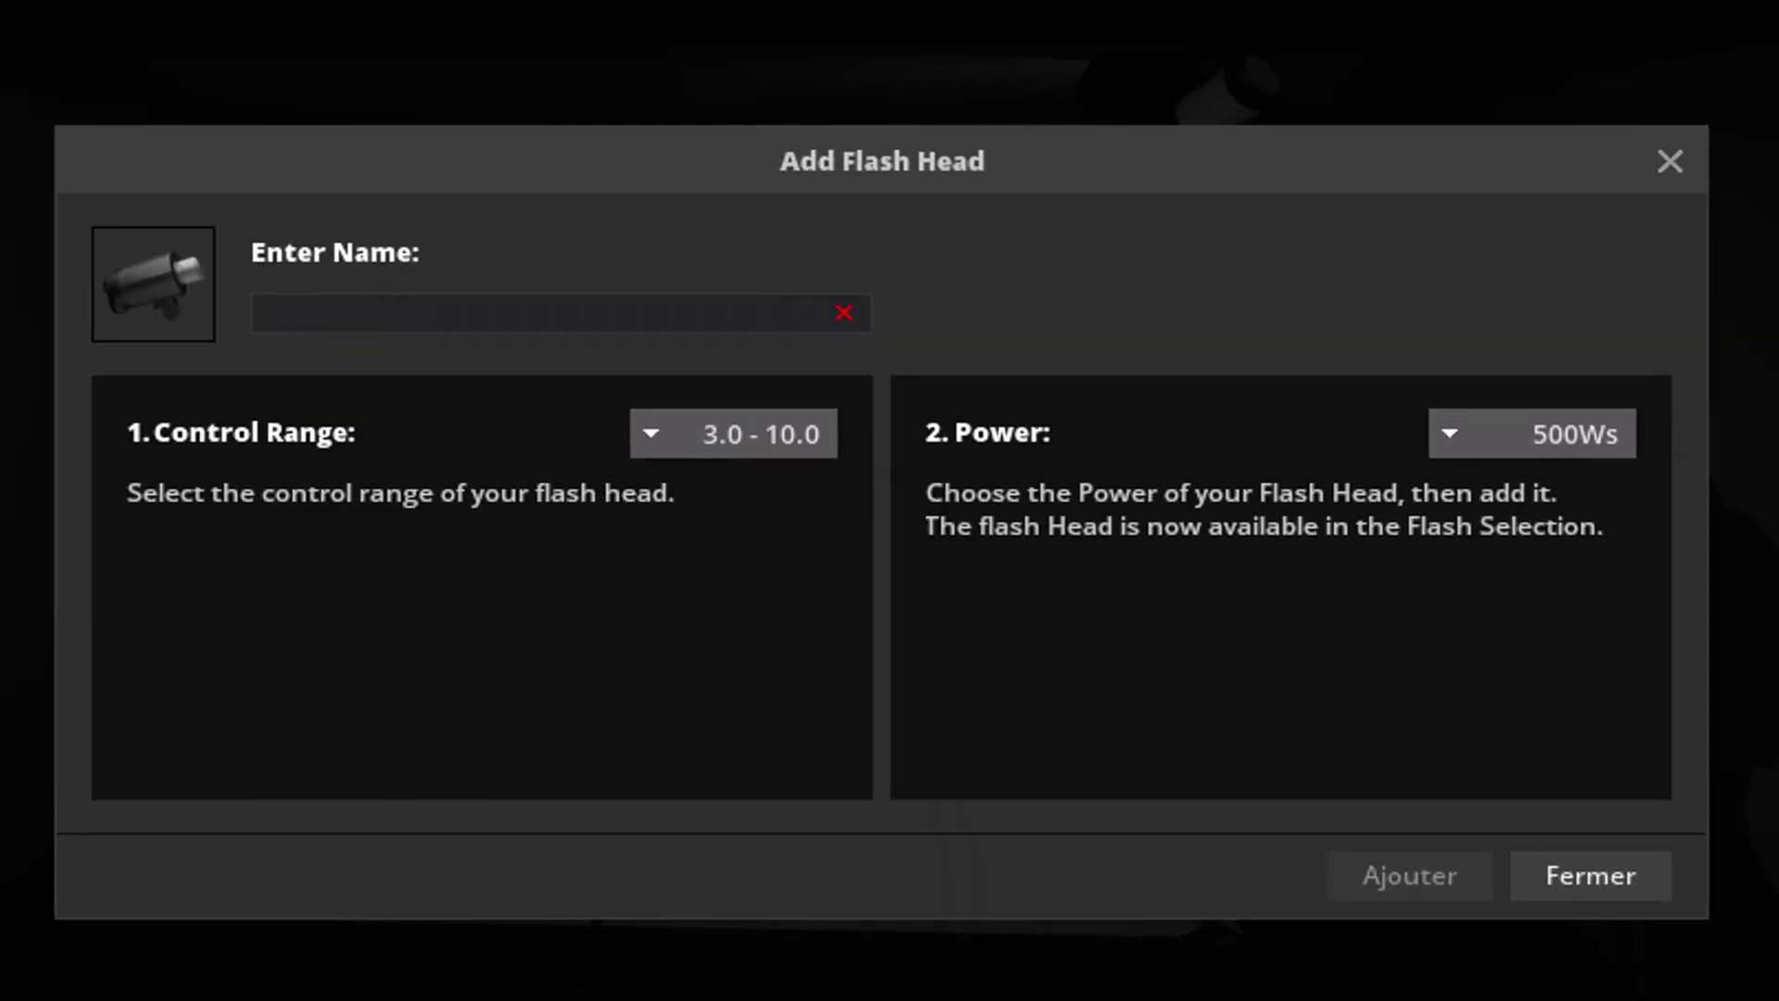
left_click(362, 313)
type("G")
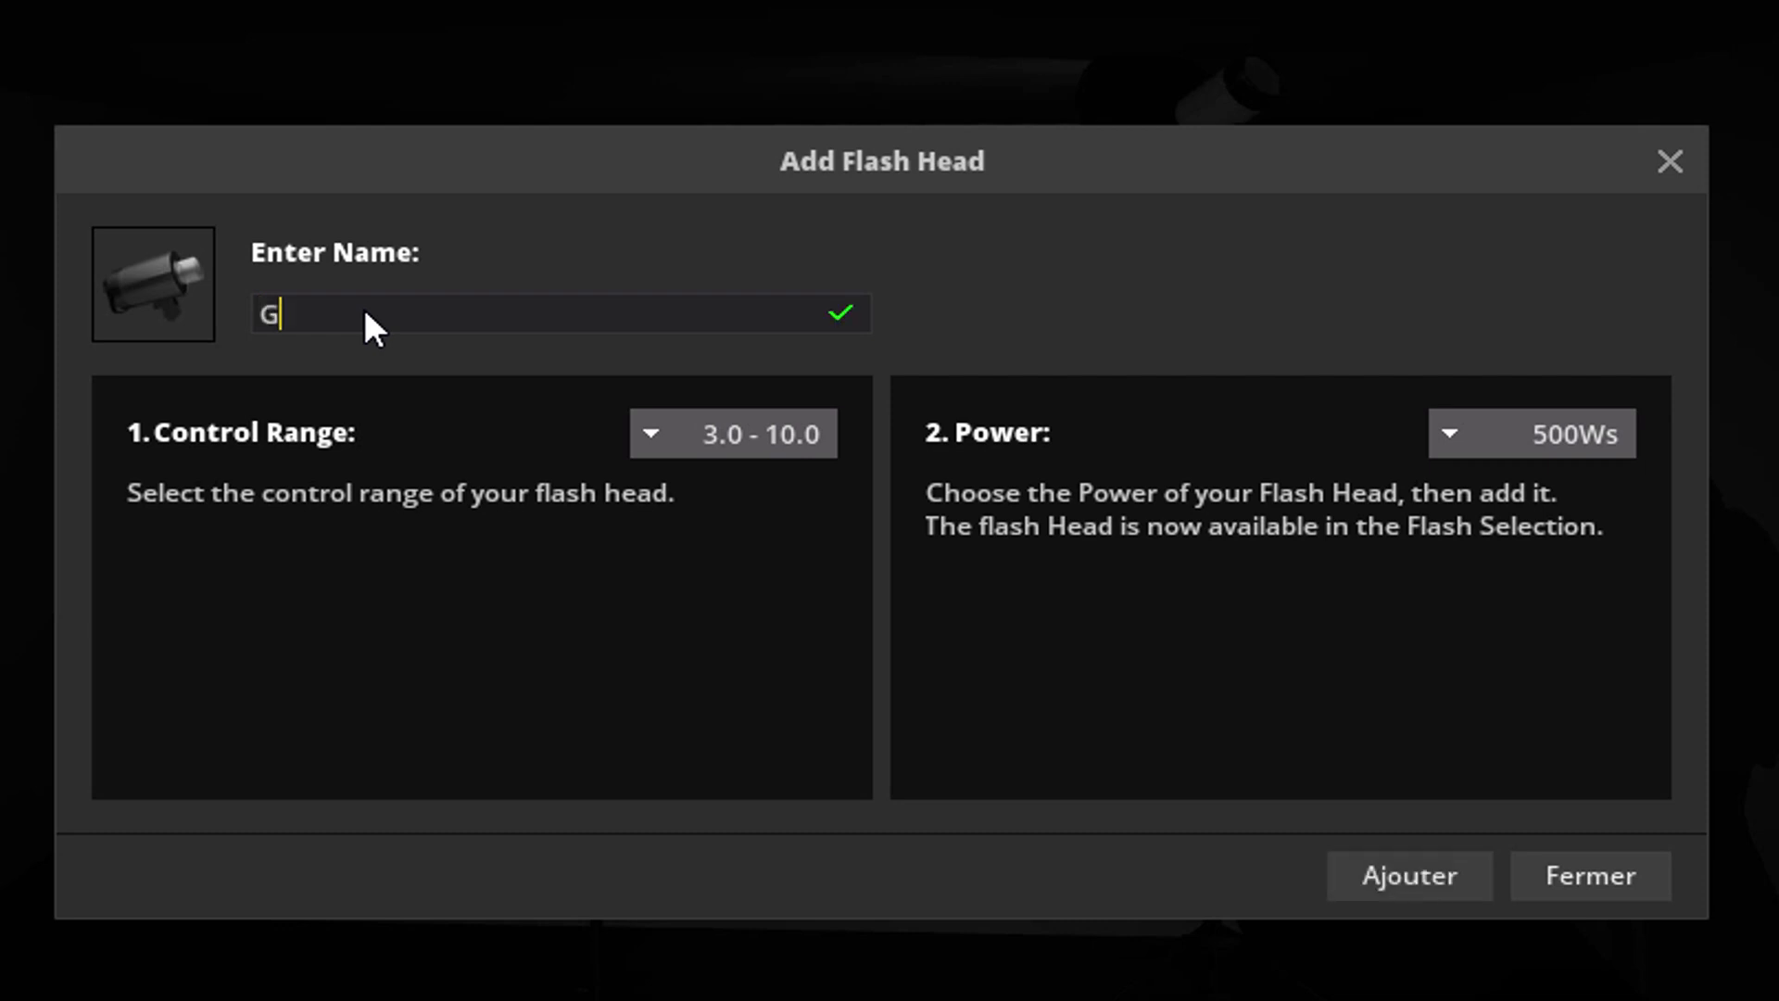
type("ODOX DE 300")
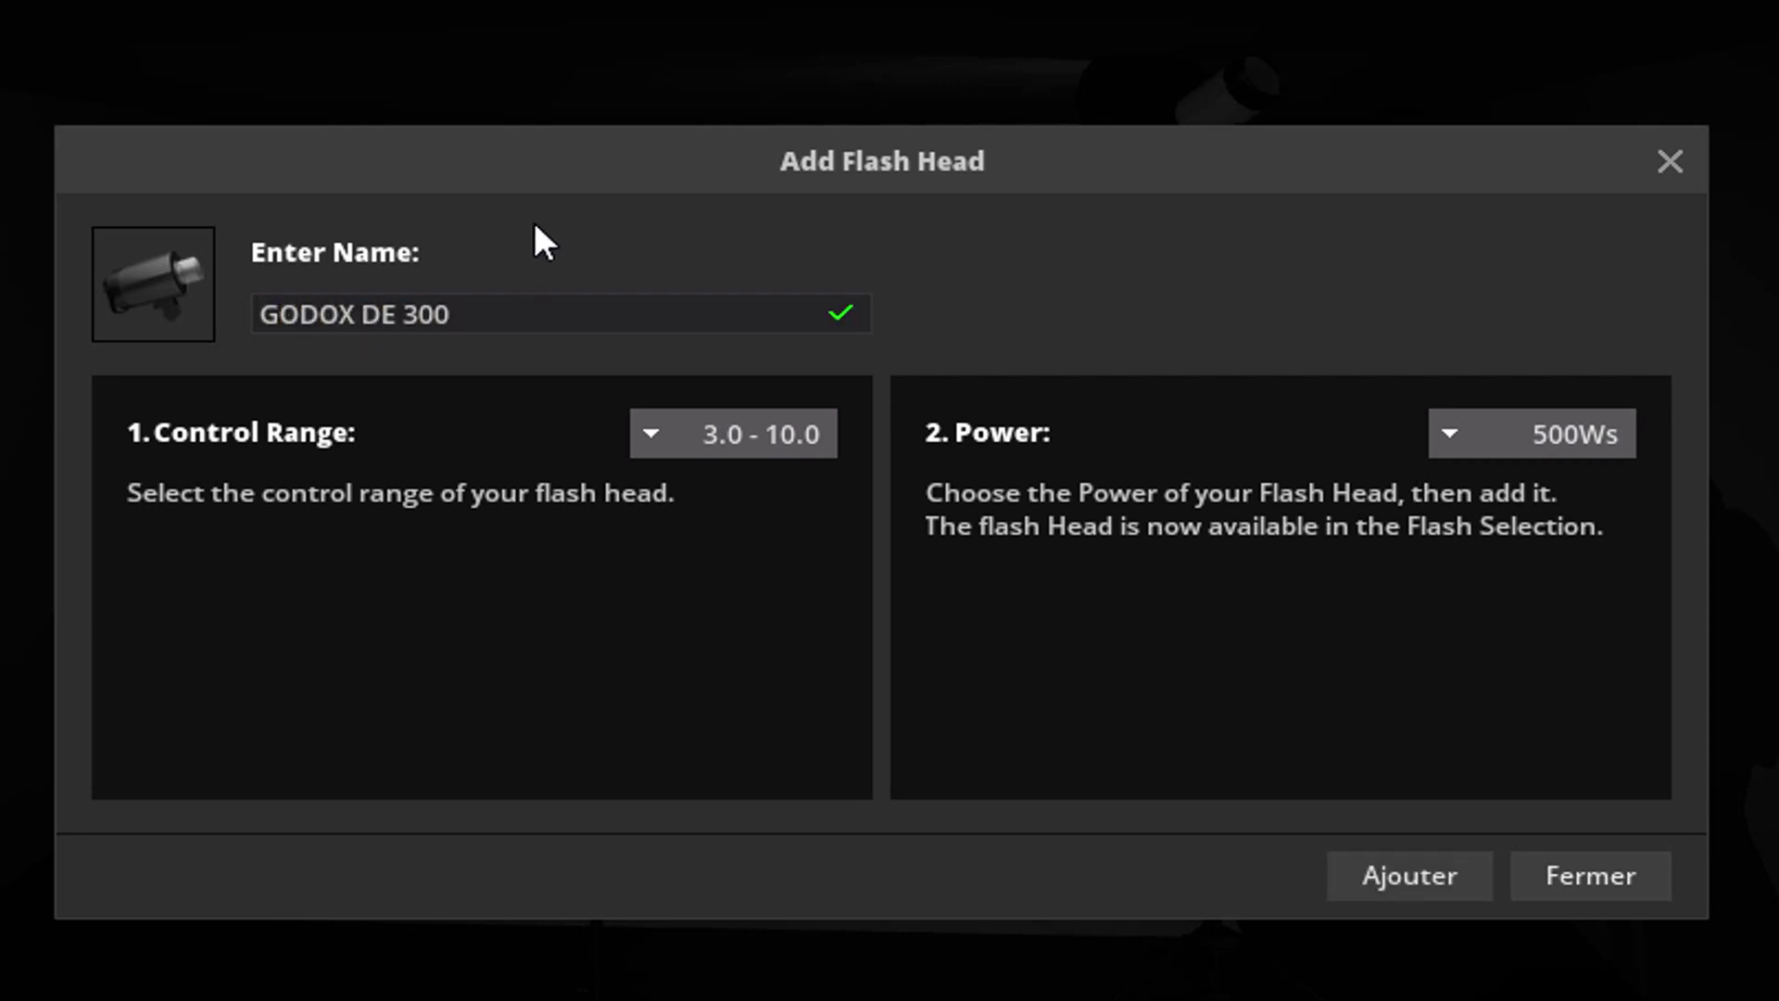
left_click(760, 433)
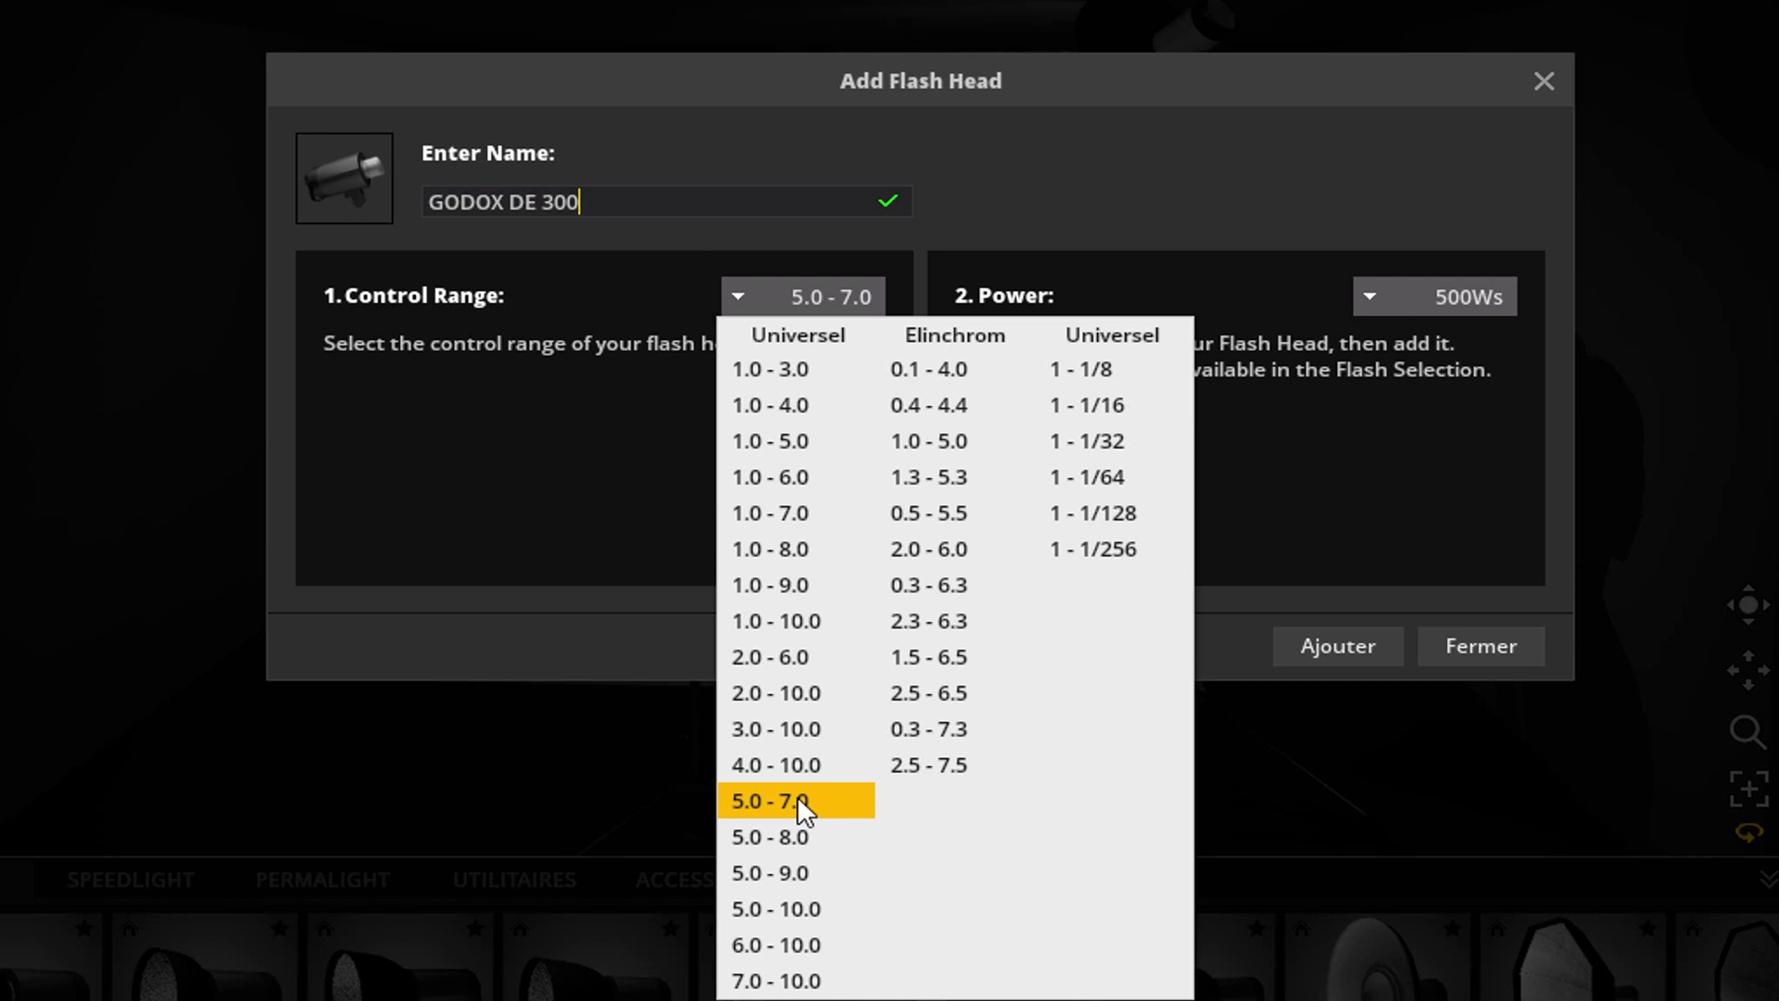
left_click(621, 547)
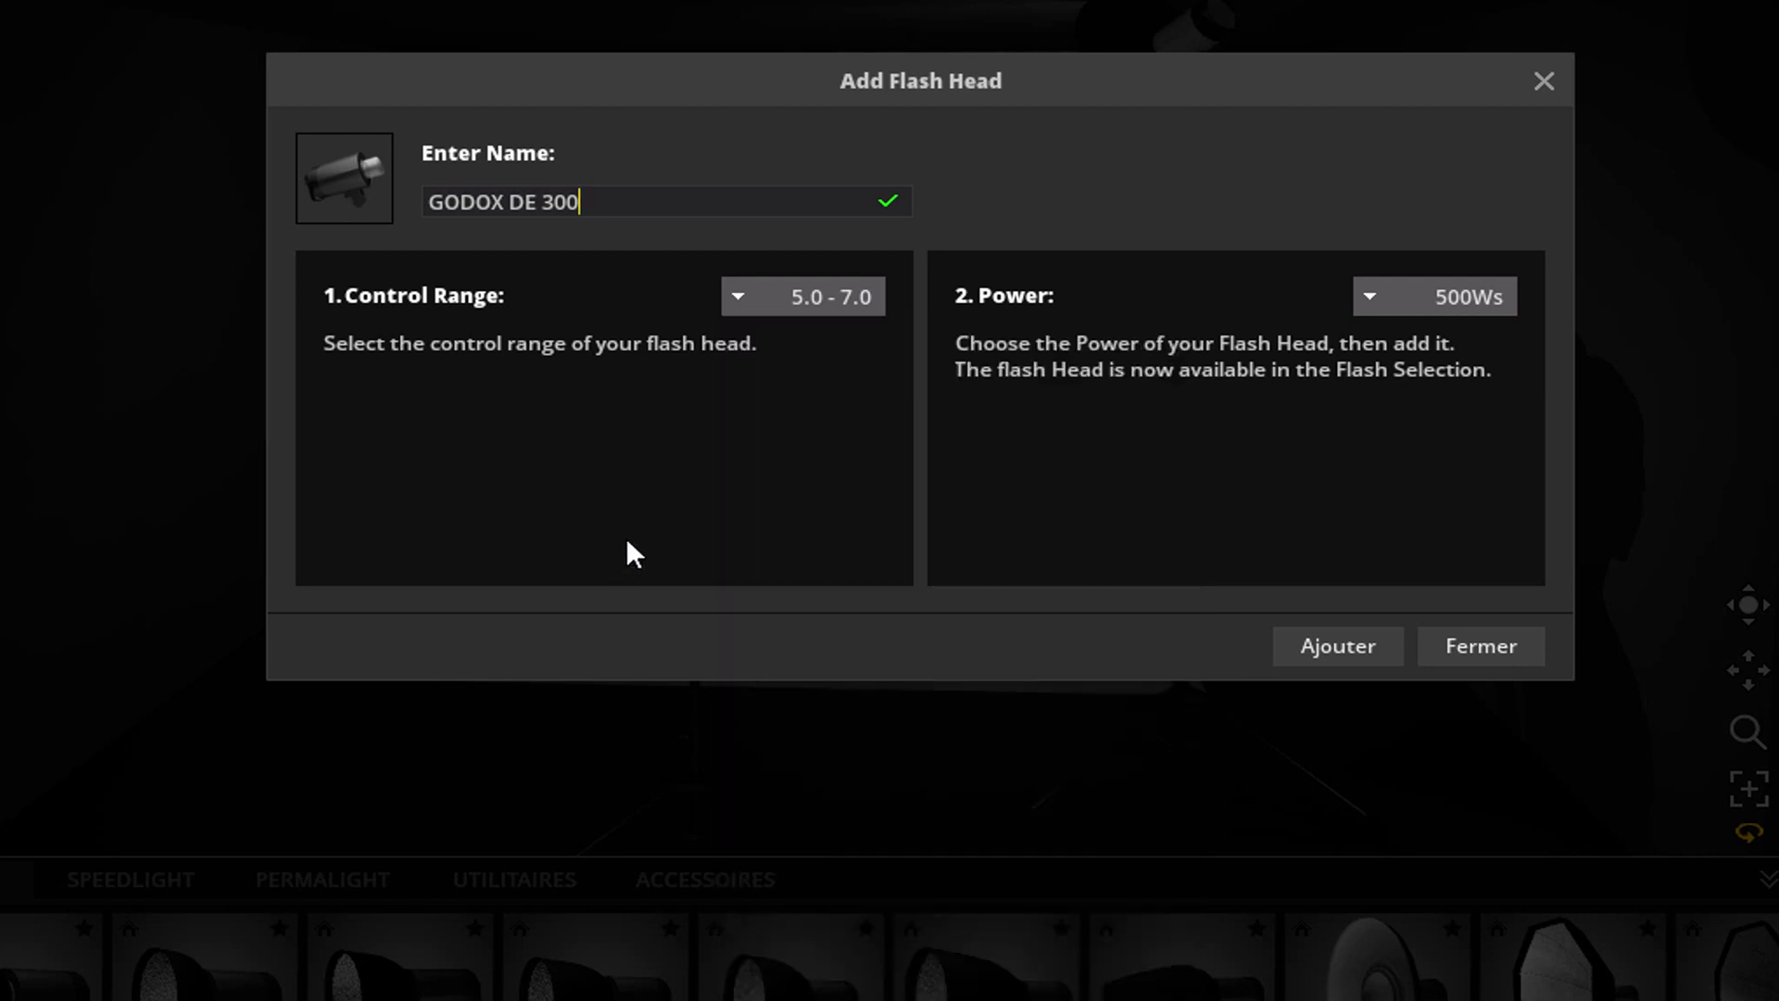
Set the new flash head's power to 300Ws, add it to the flash selection and close the dialog.
left_click(1448, 296)
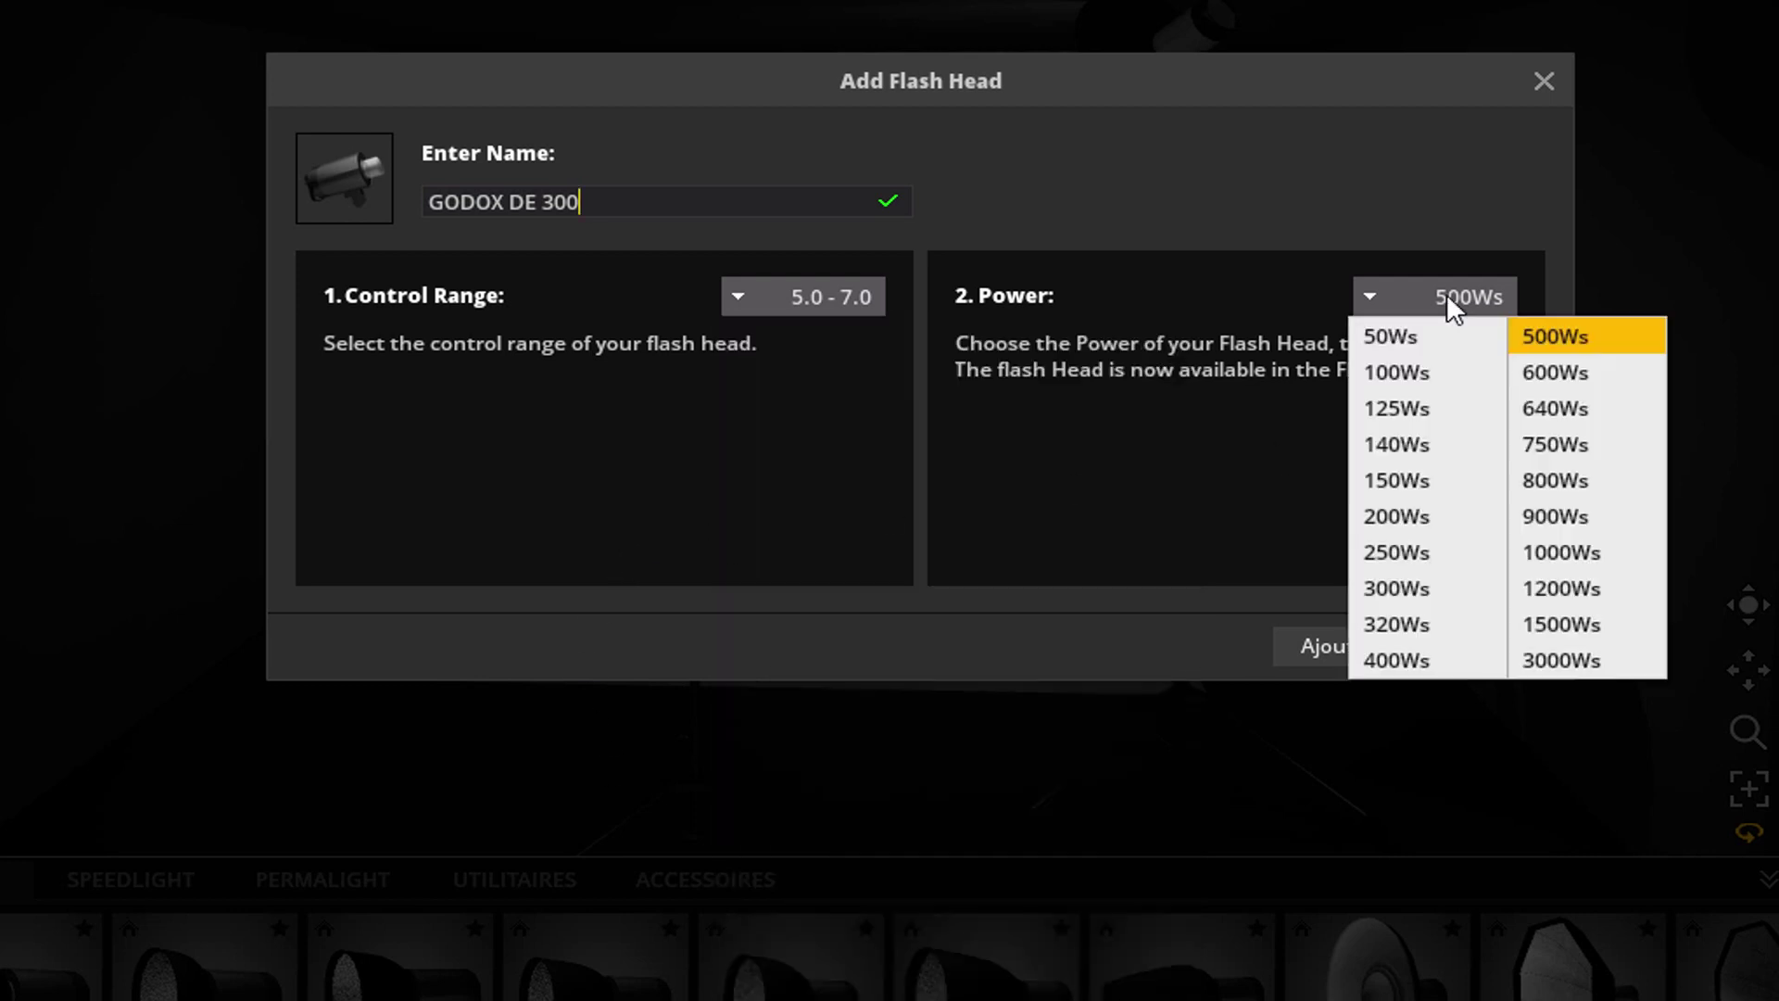
left_click(1545, 329)
left_click(1448, 296)
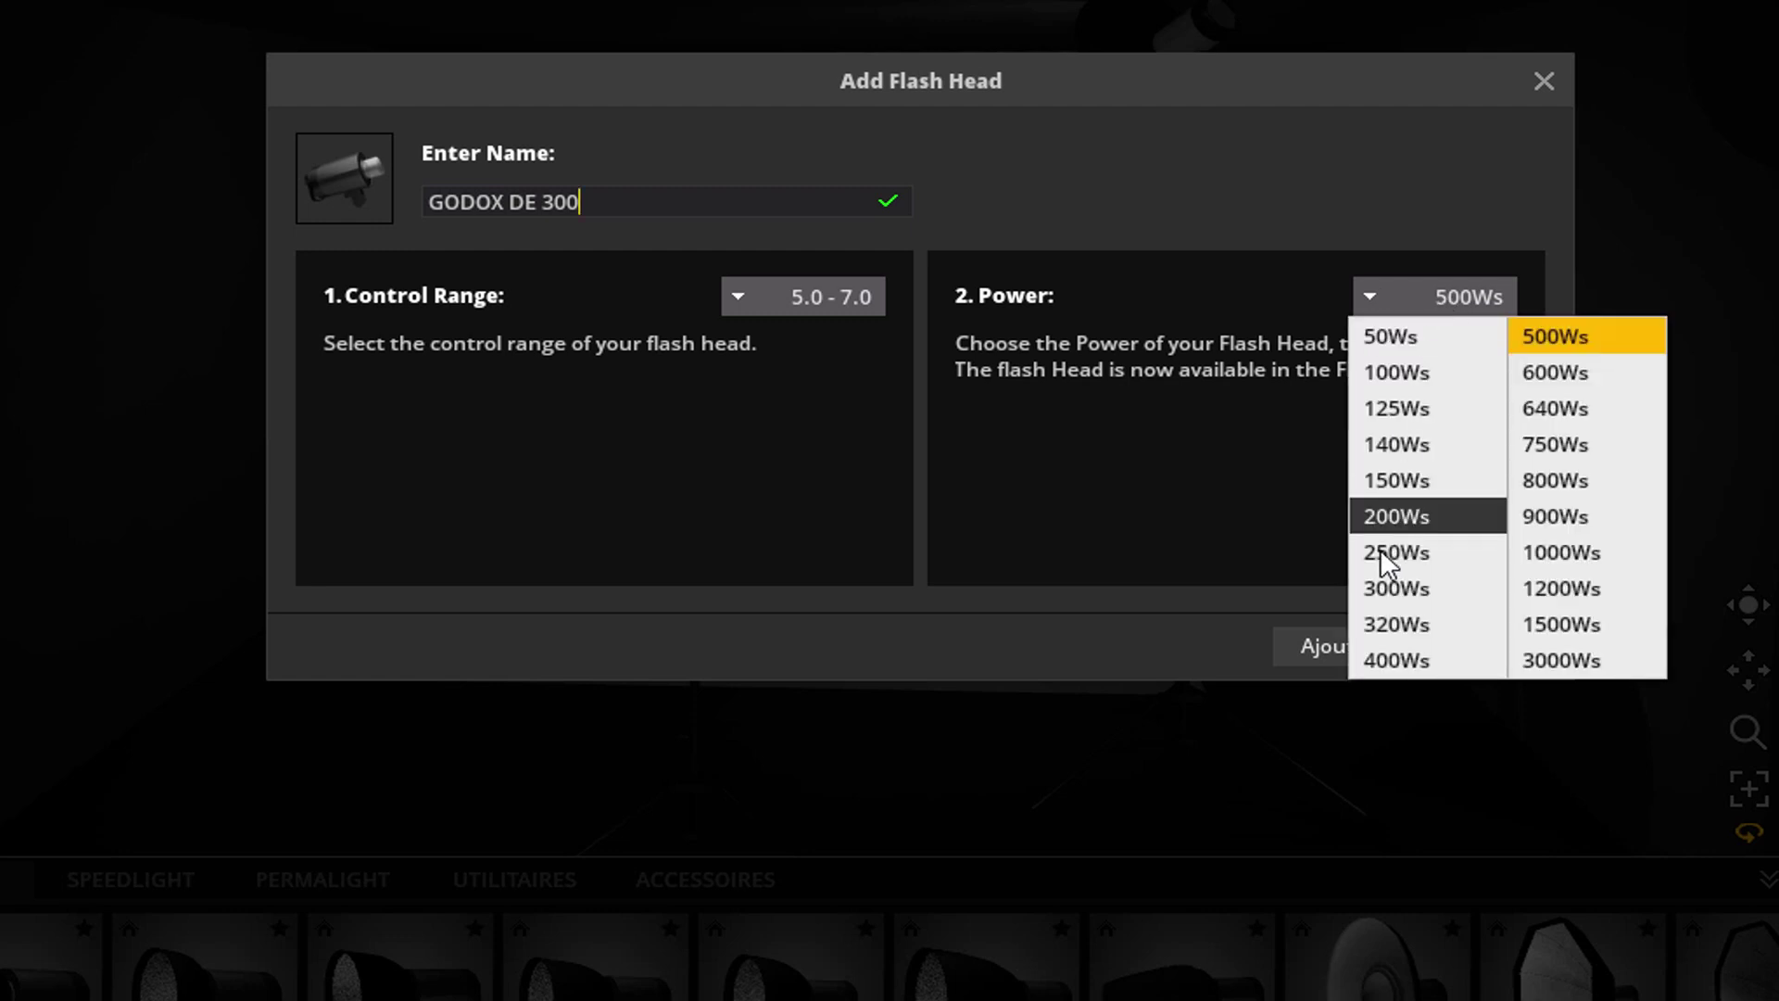
left_click(1387, 586)
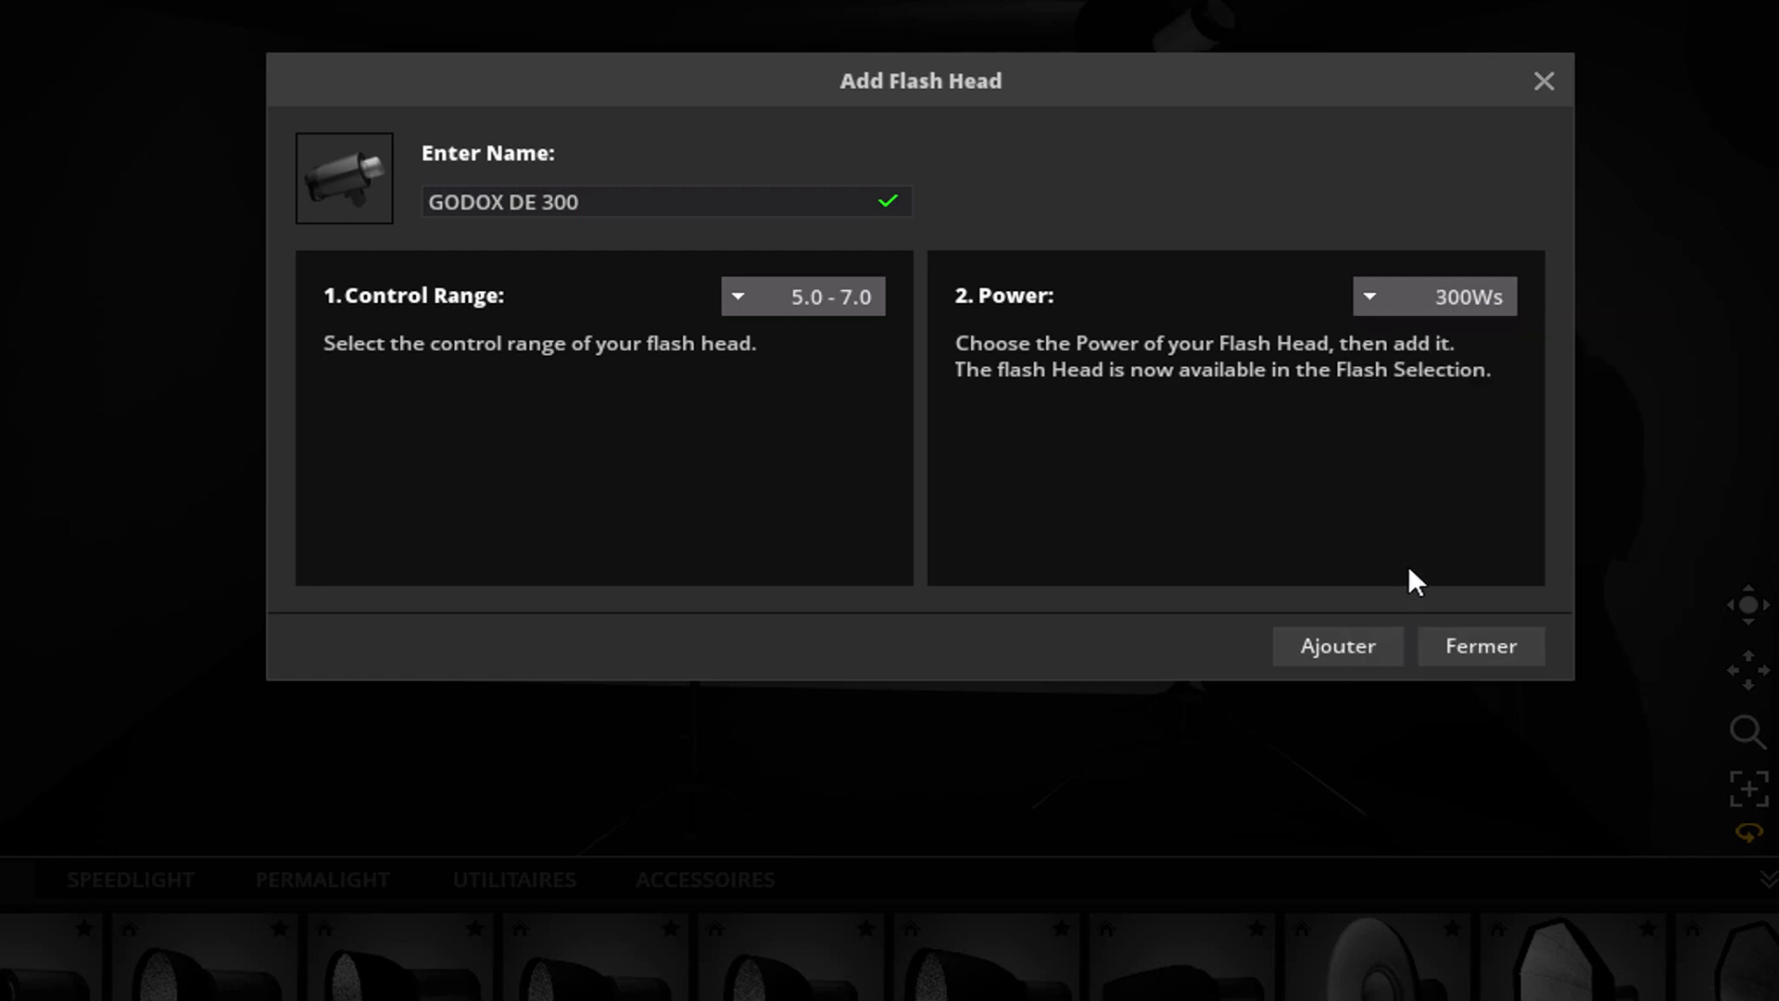
left_click(1357, 640)
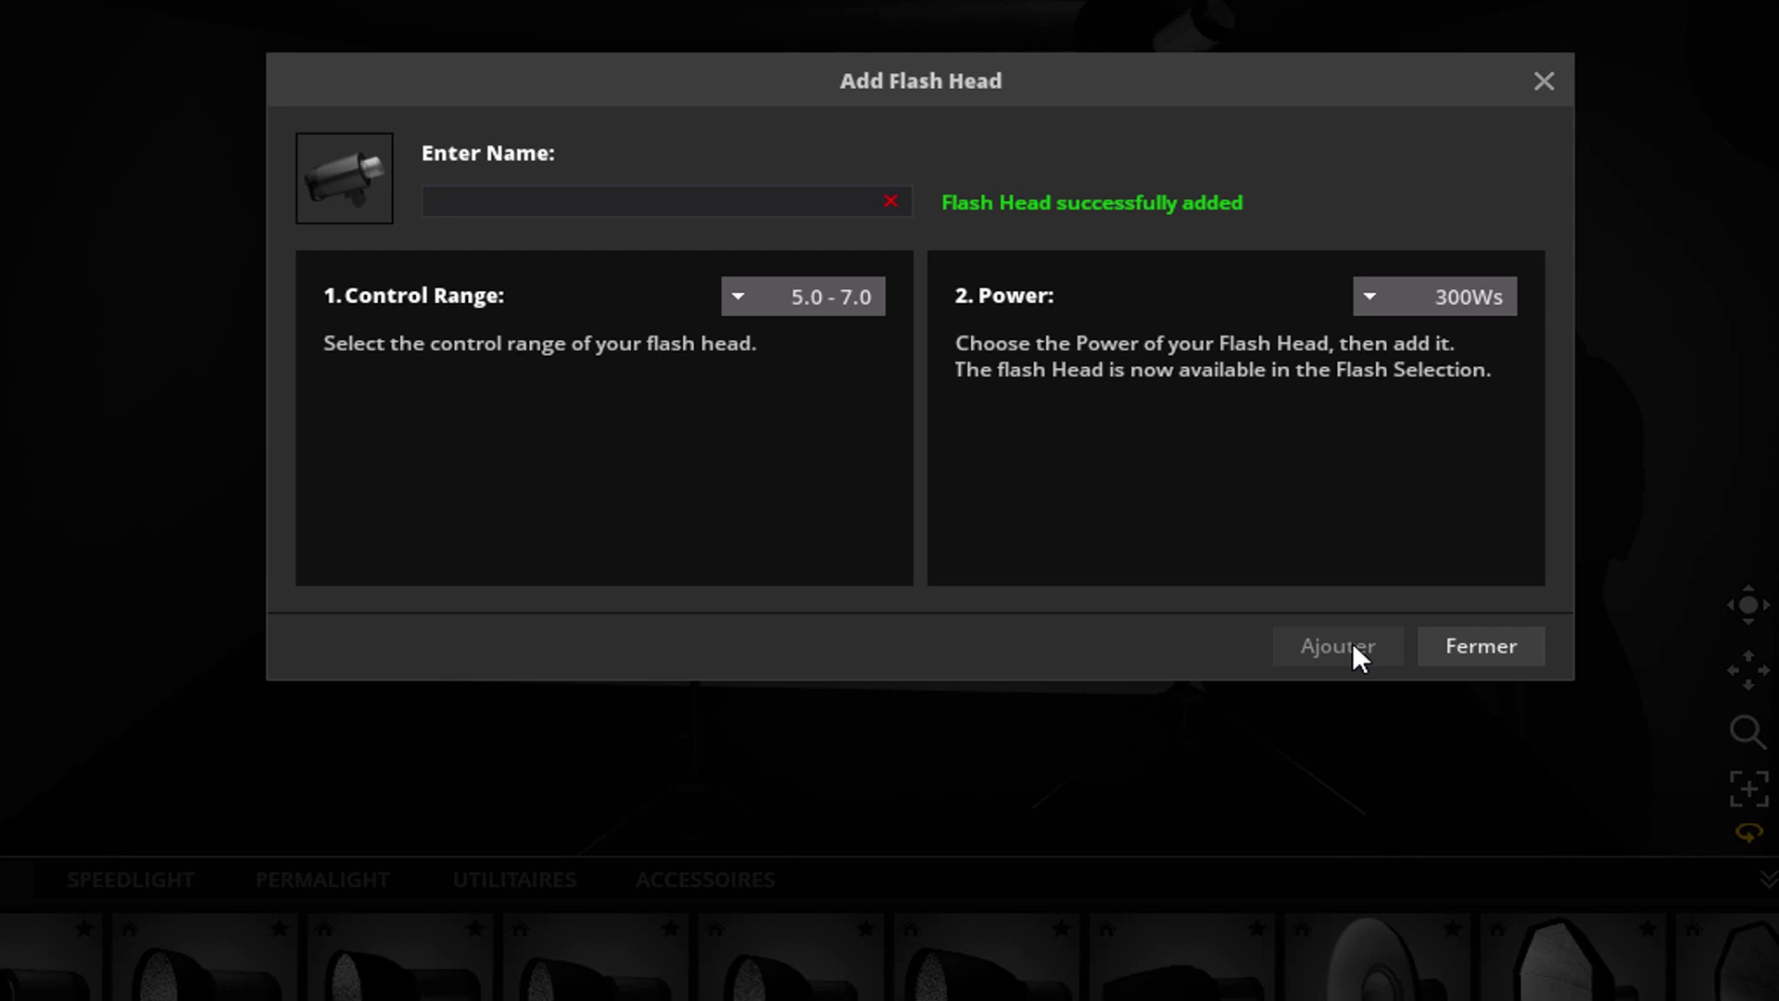
left_click(1537, 85)
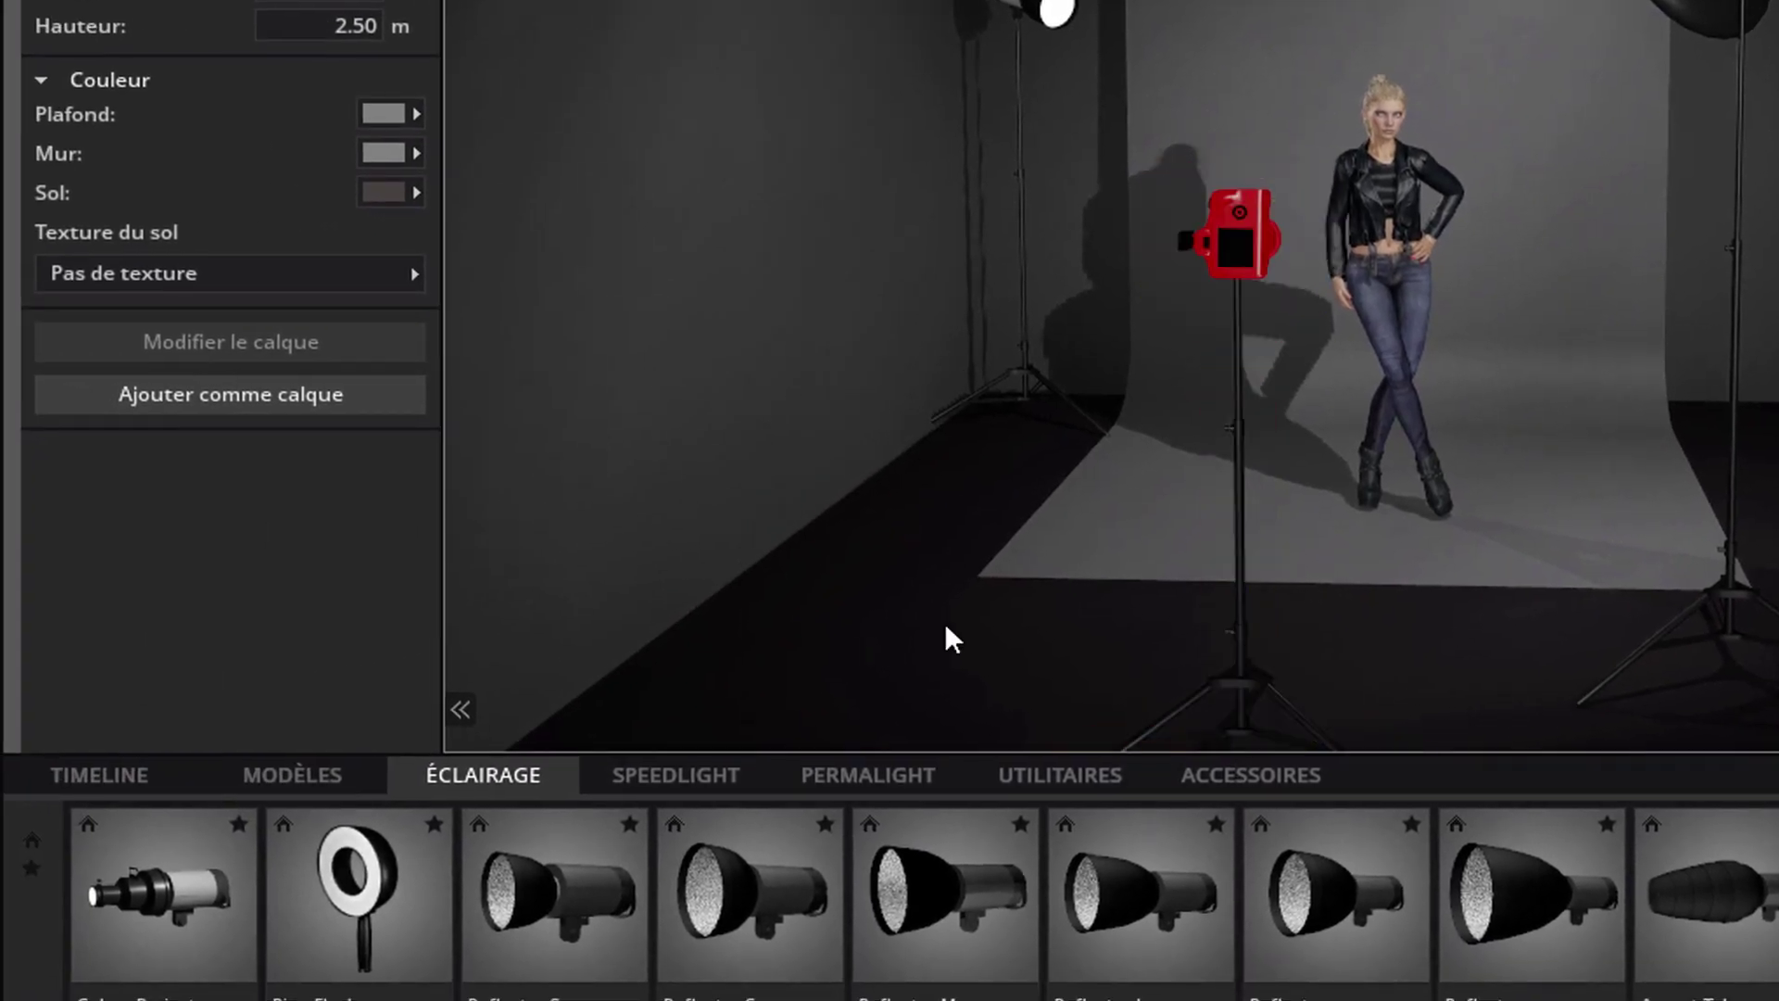
Place a Ø 30cm / P 18,5cm reflector light in the studio and assign it the GODOX DE 300 flash head.
double_click(1300, 903)
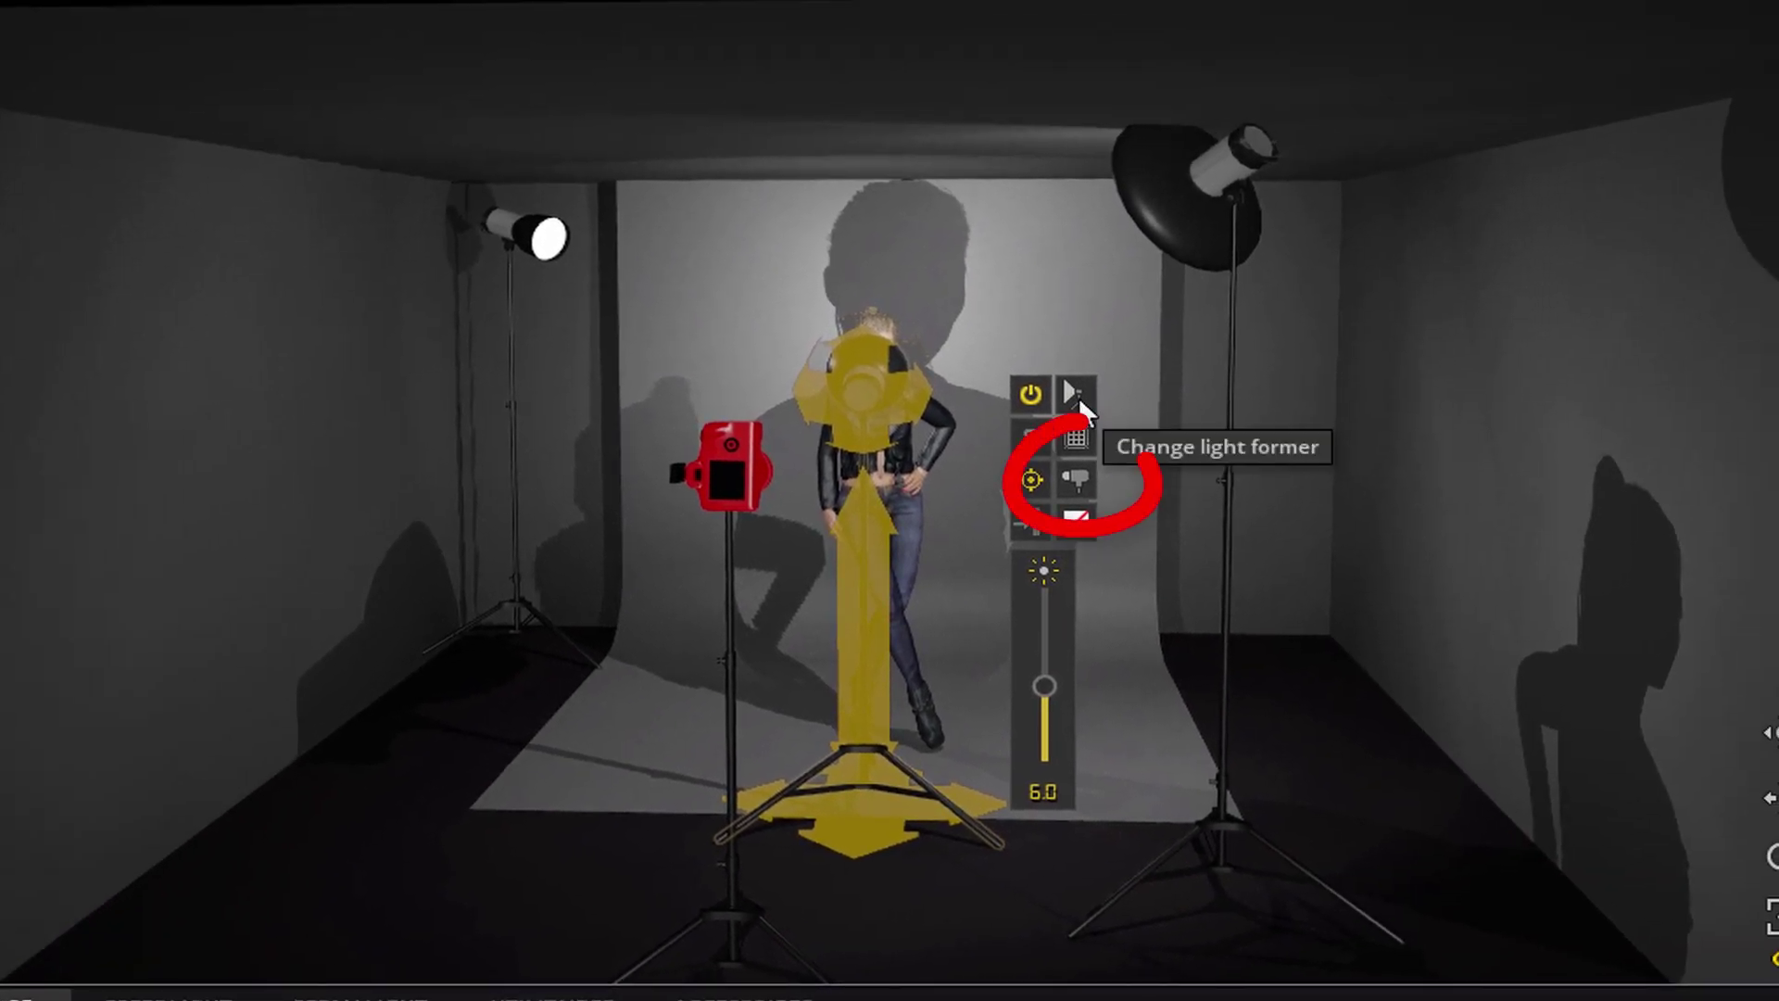
left_click(1081, 476)
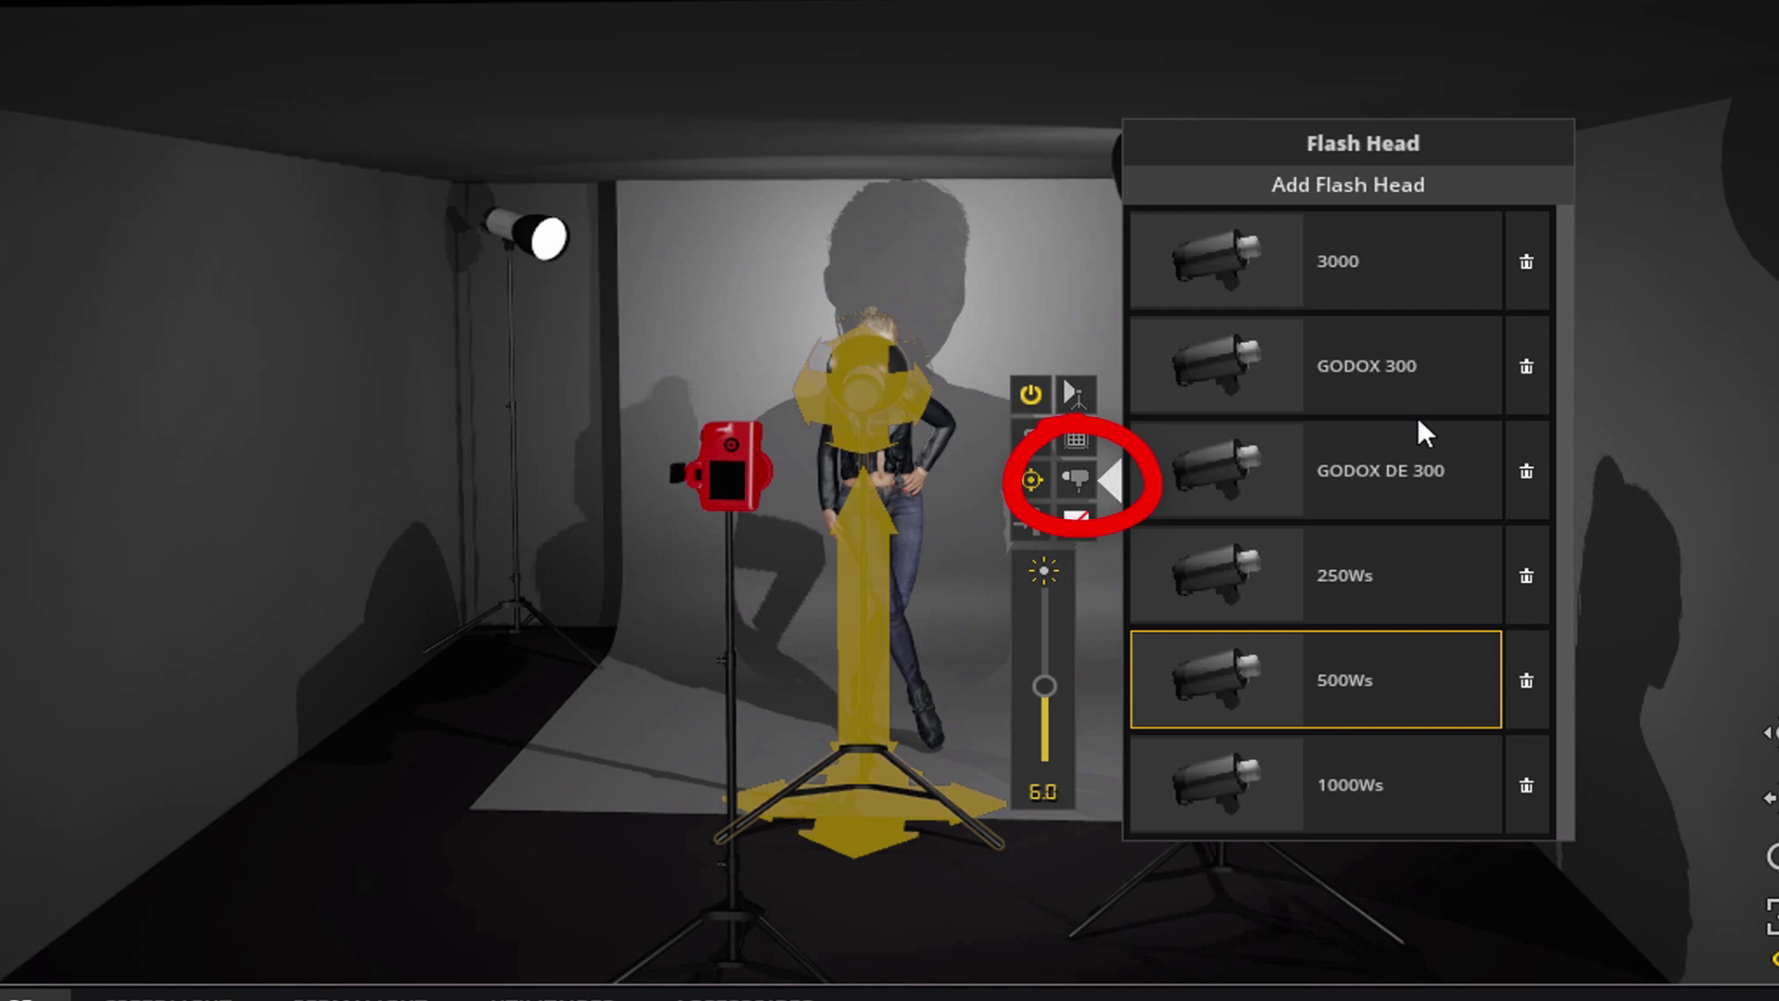
left_click(1406, 472)
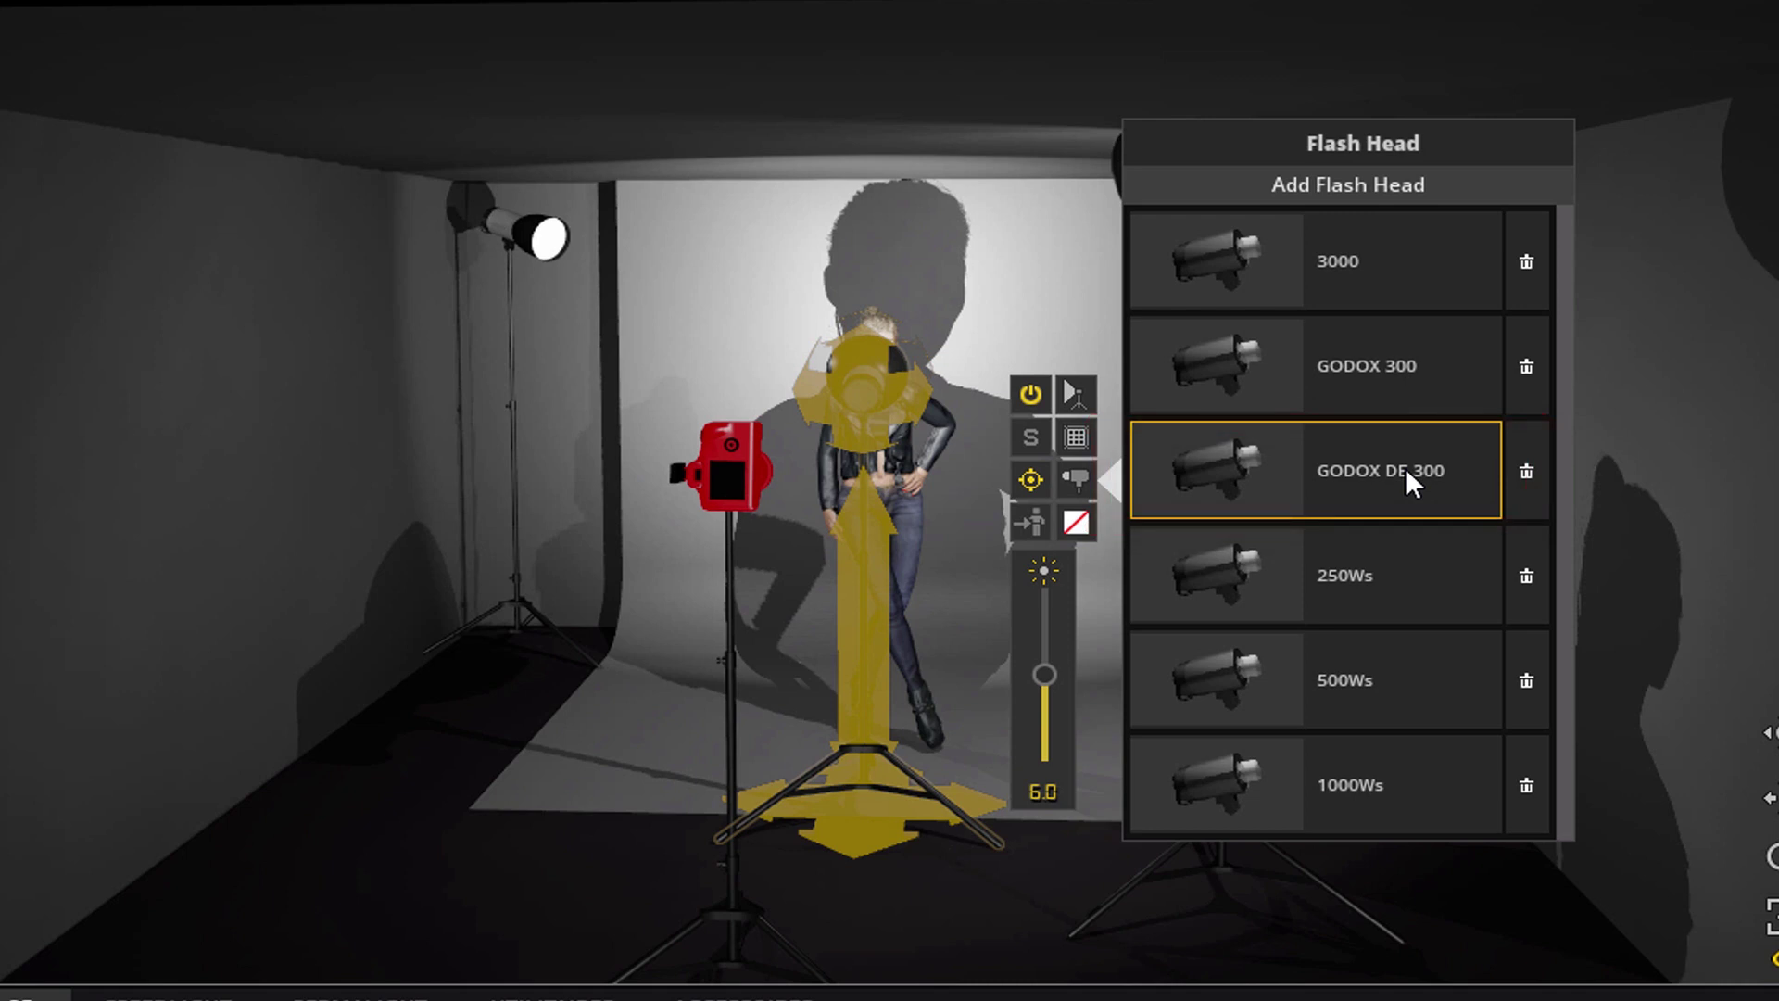
Move the new reflector light beside the left wall, to about X 0.85 m and Y 1.83 m.
left_click(865, 797)
left_click_drag(854, 810, 547, 725)
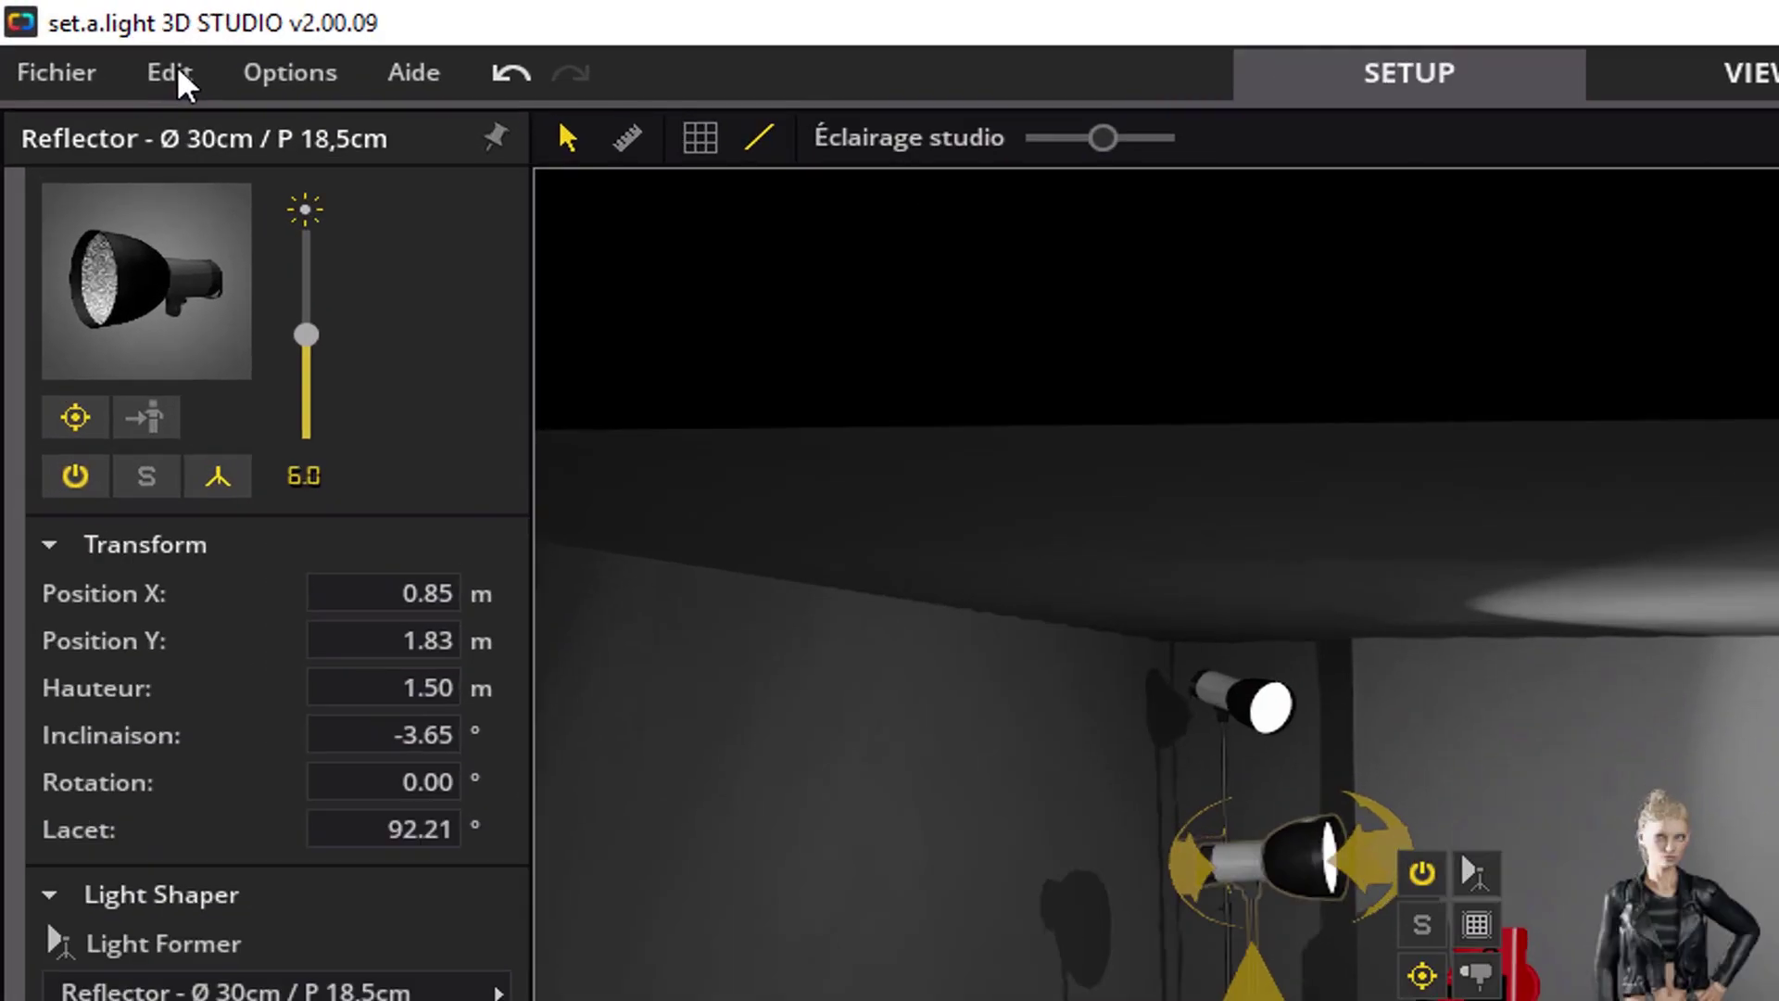
left_click(86, 37)
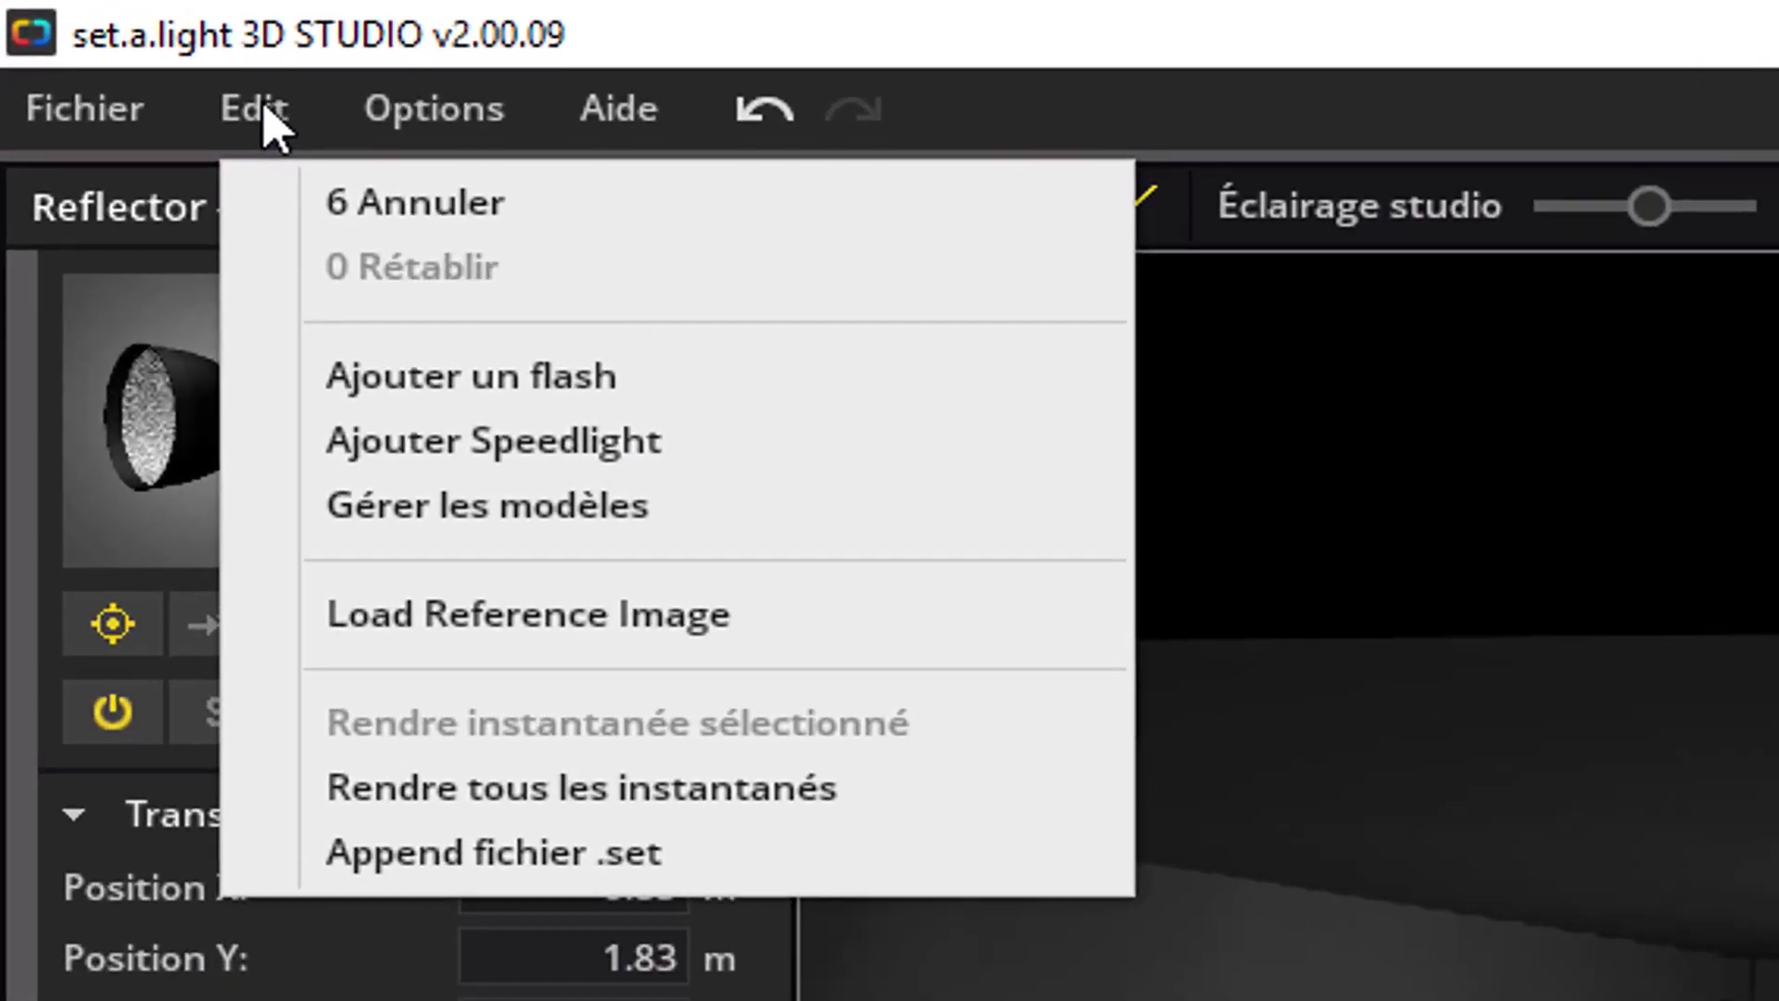
left_click(366, 445)
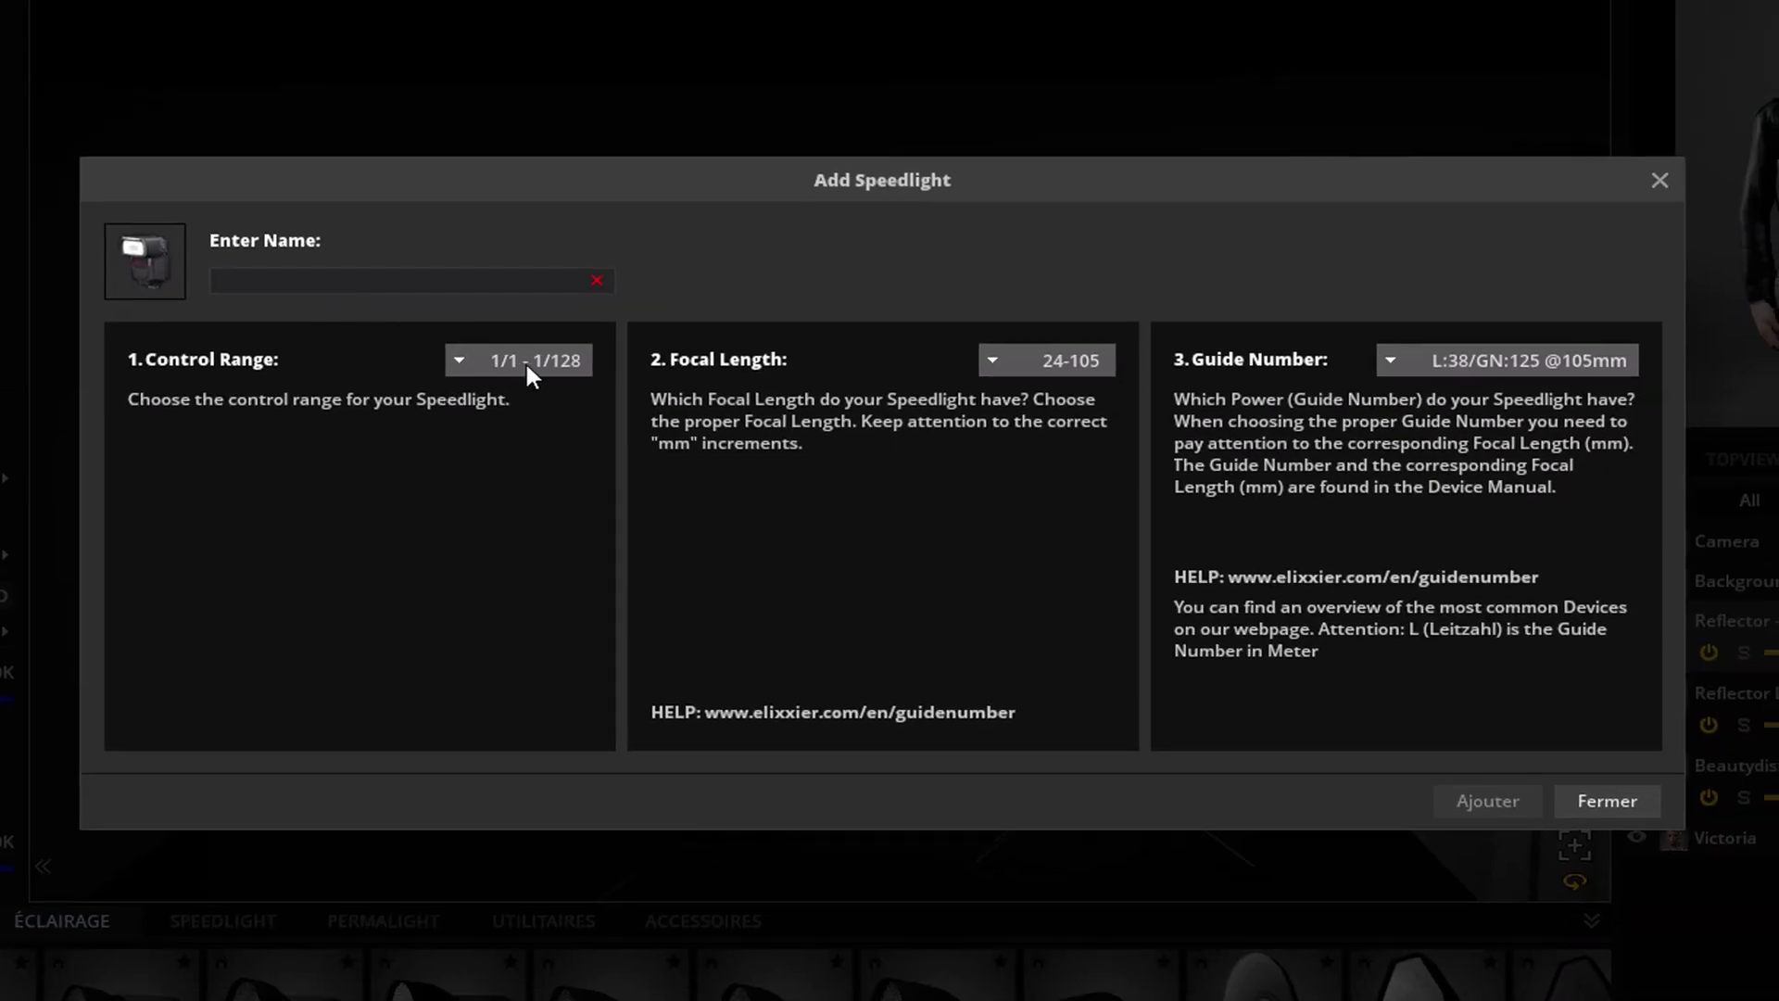
left_click(528, 370)
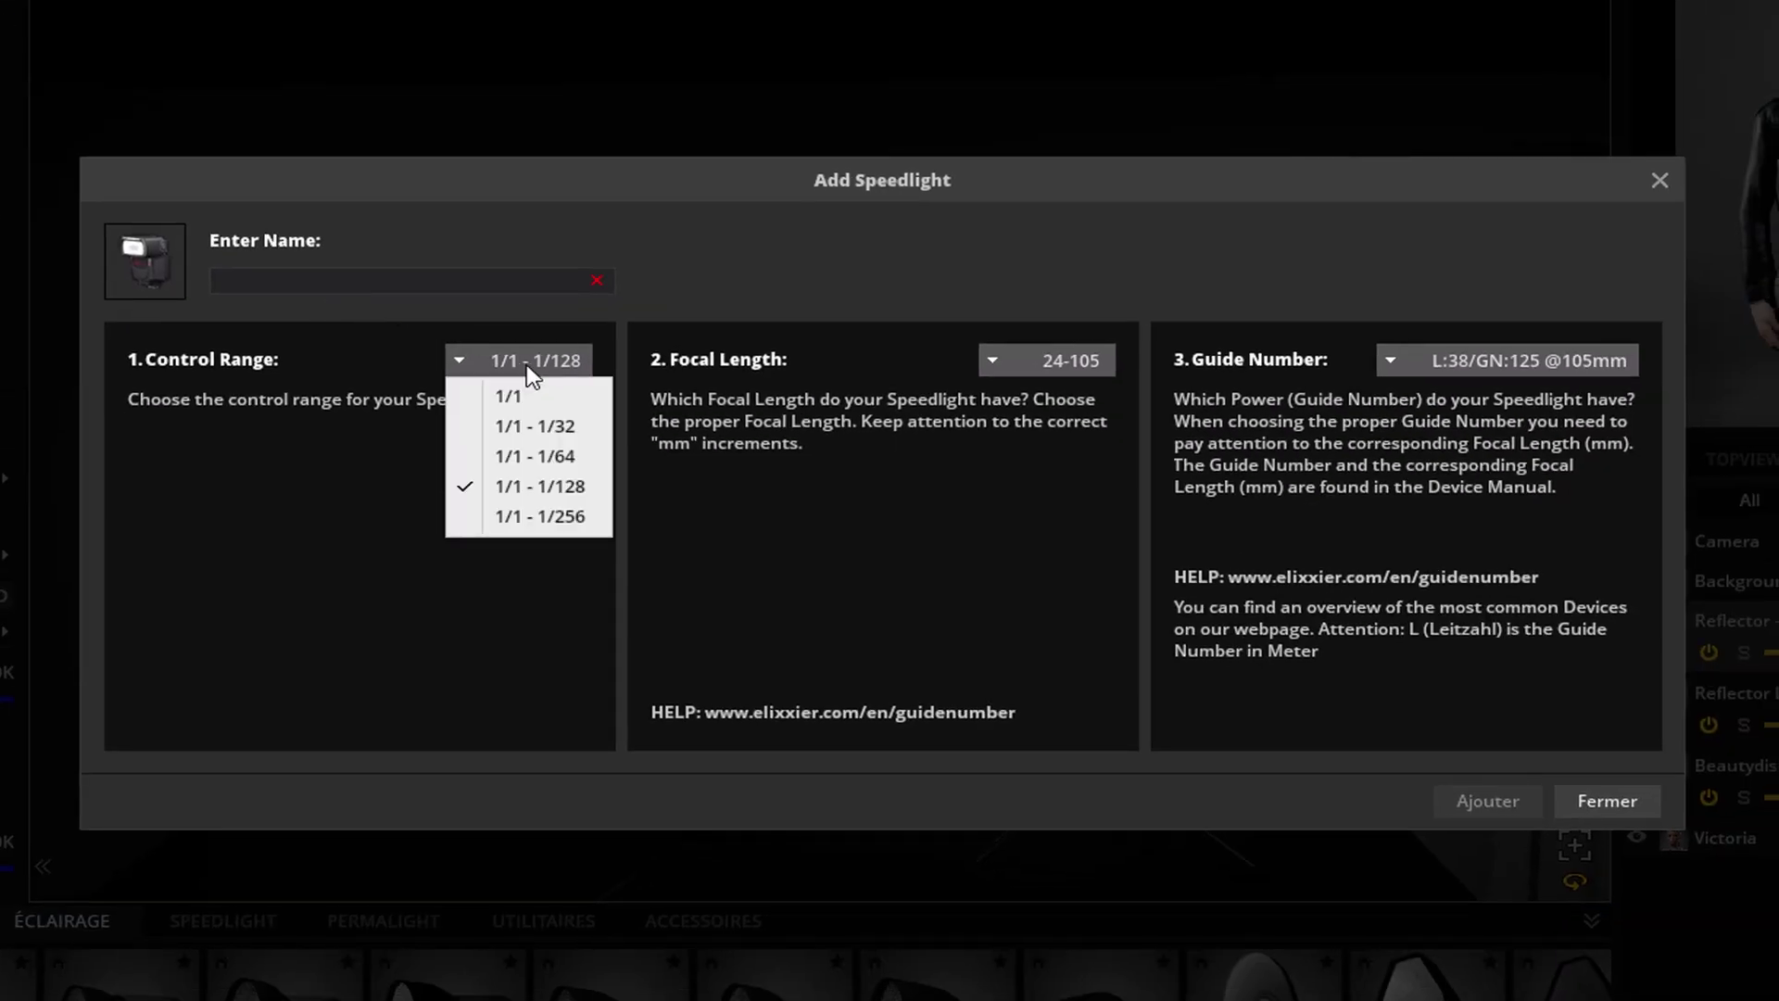
left_click(1071, 367)
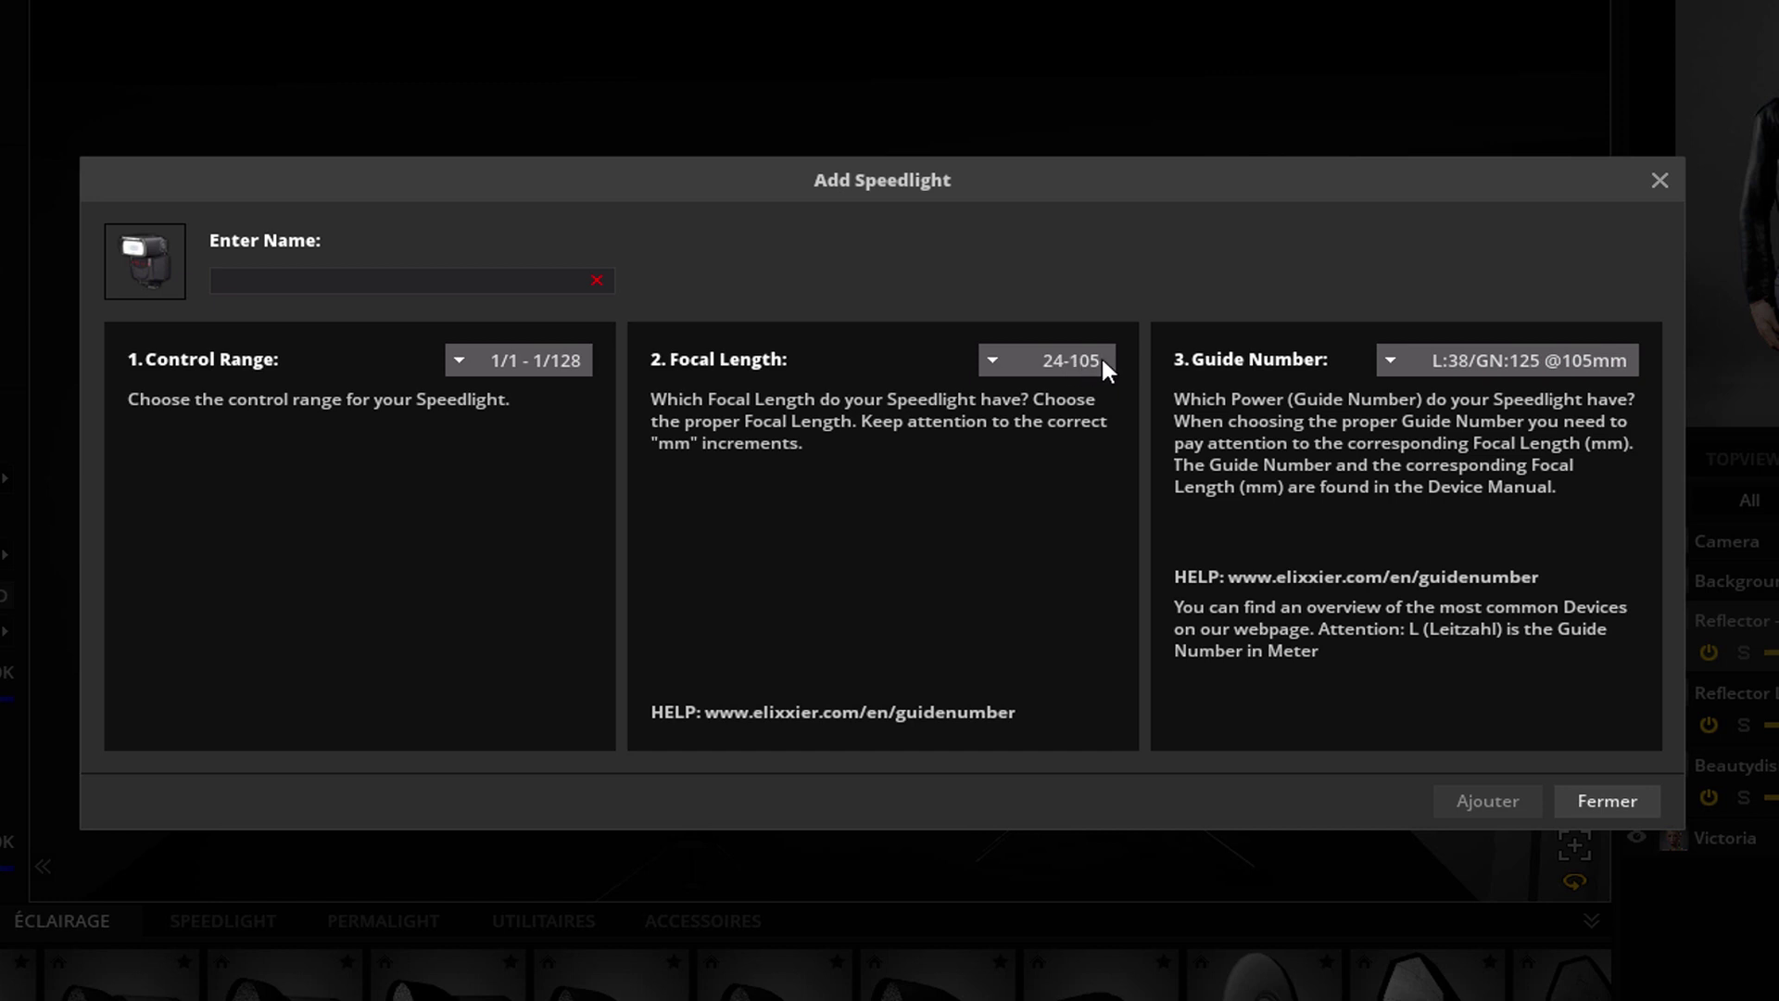
type("VING V860")
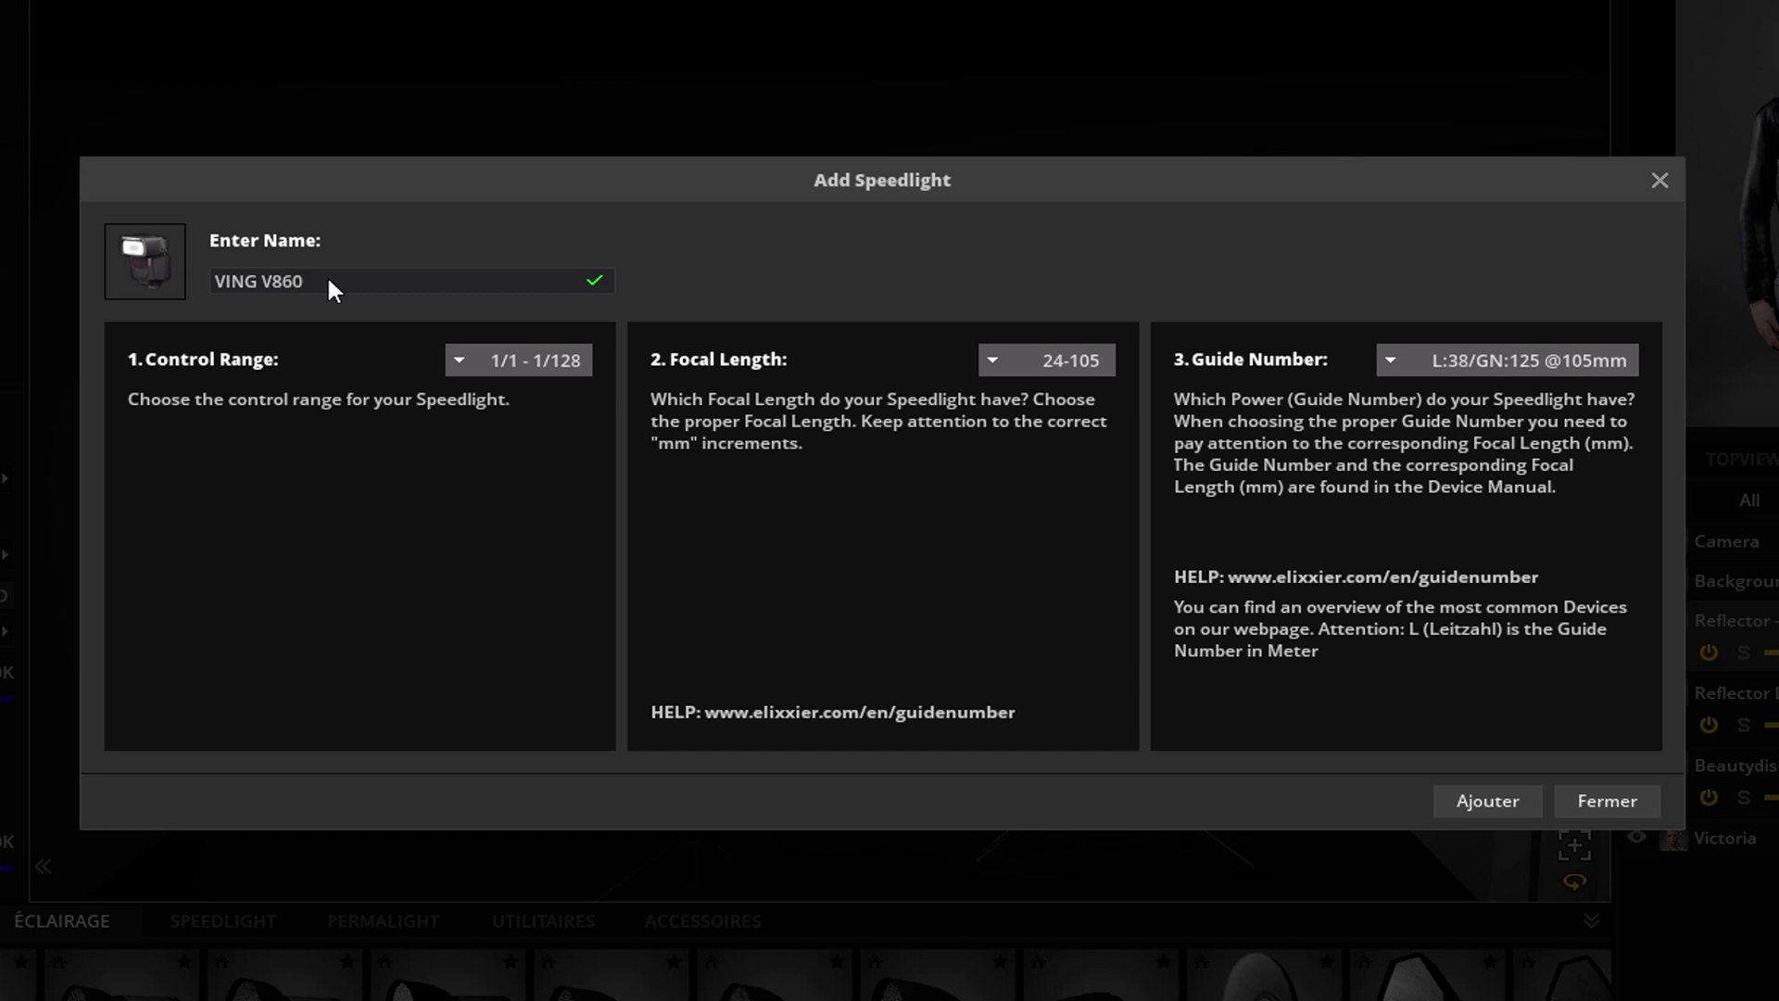
left_click(1509, 361)
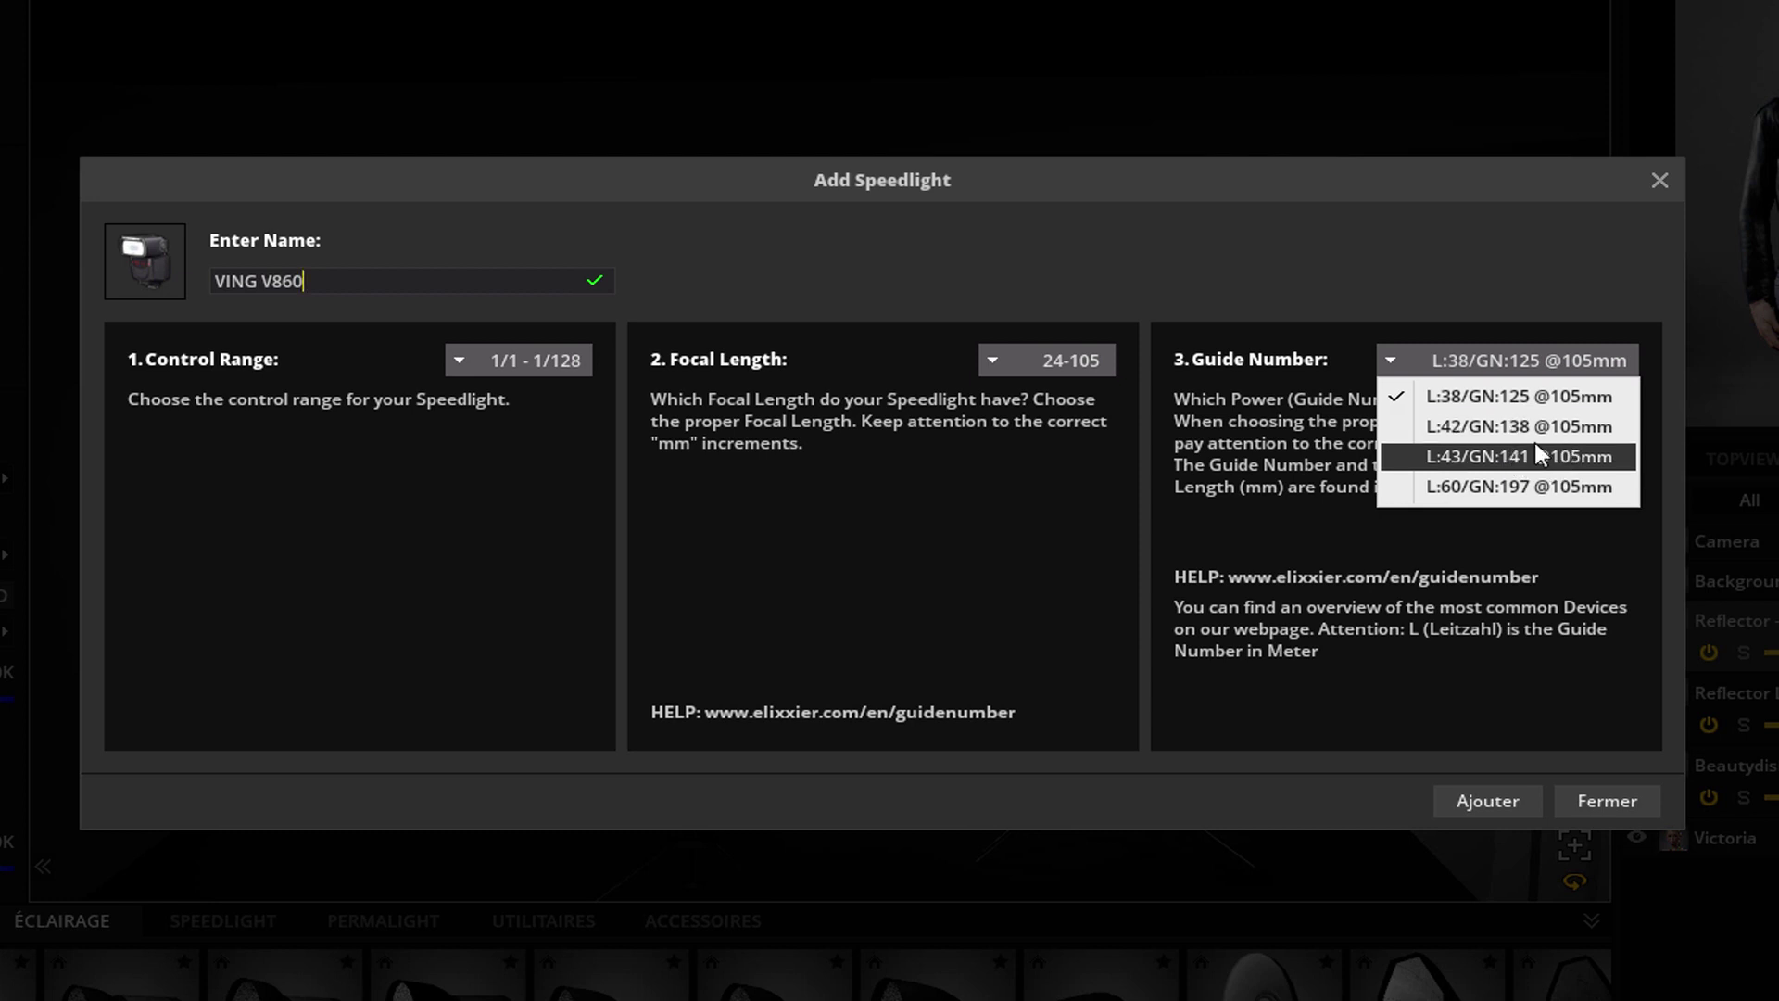
left_click(1483, 486)
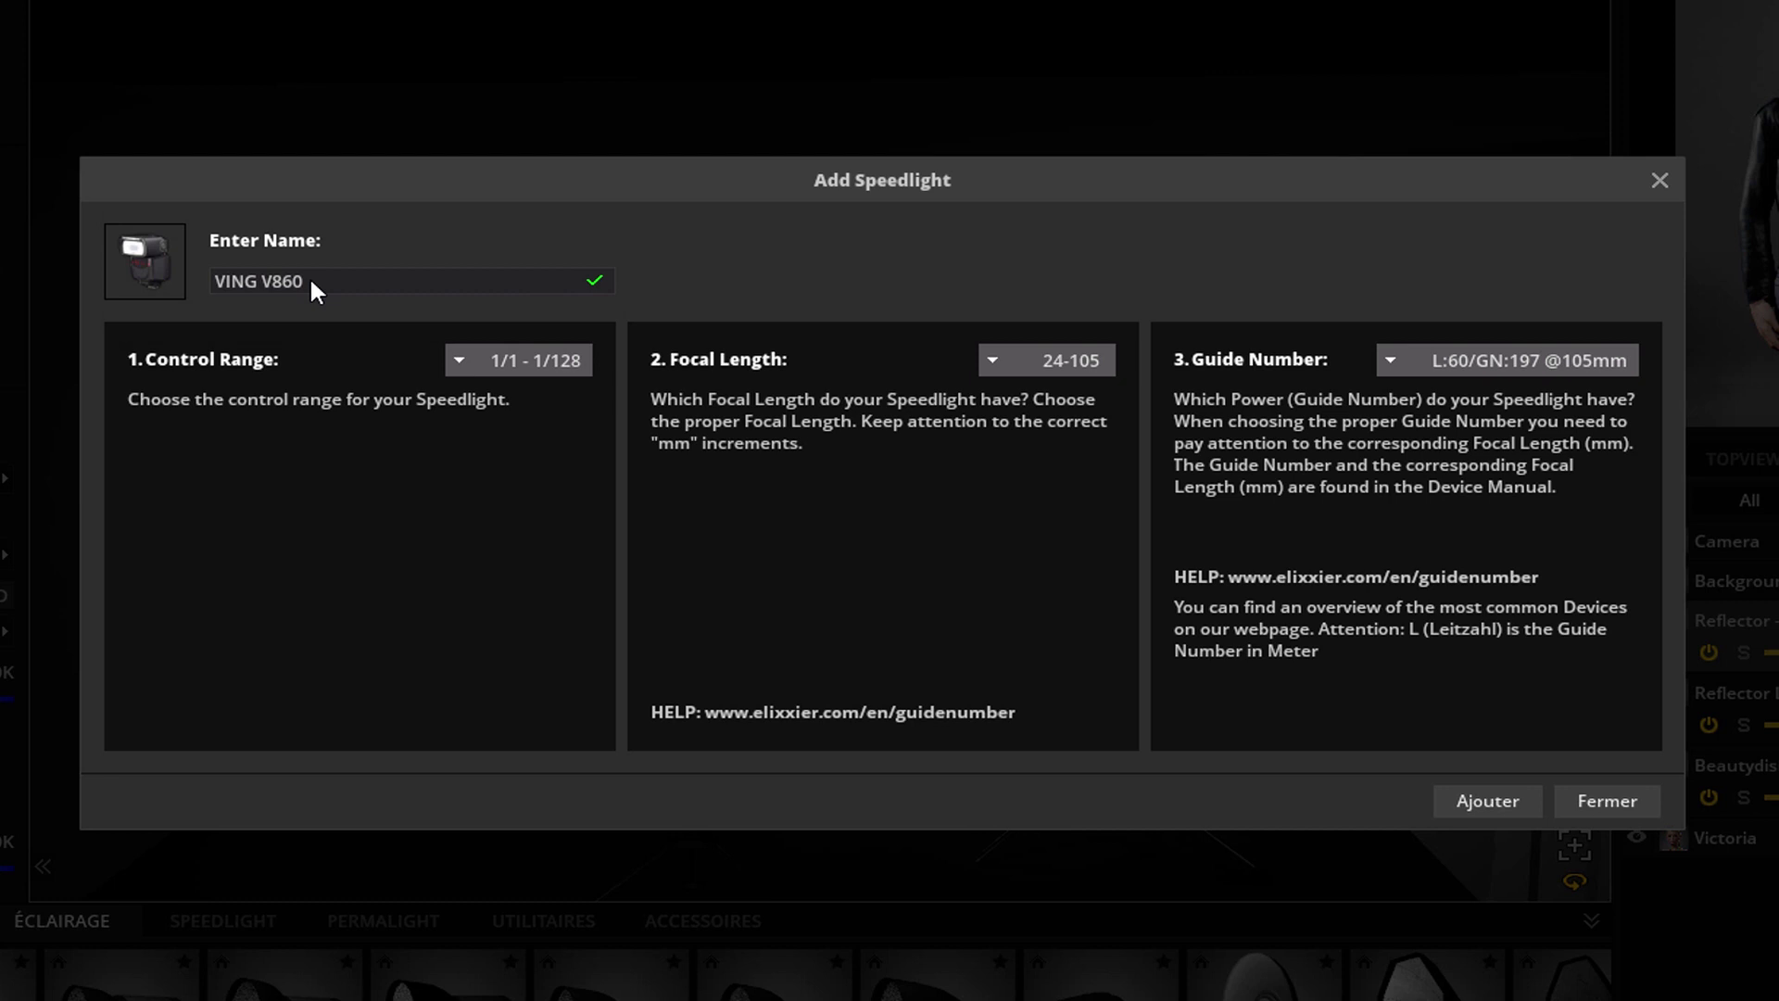
left_click(1484, 801)
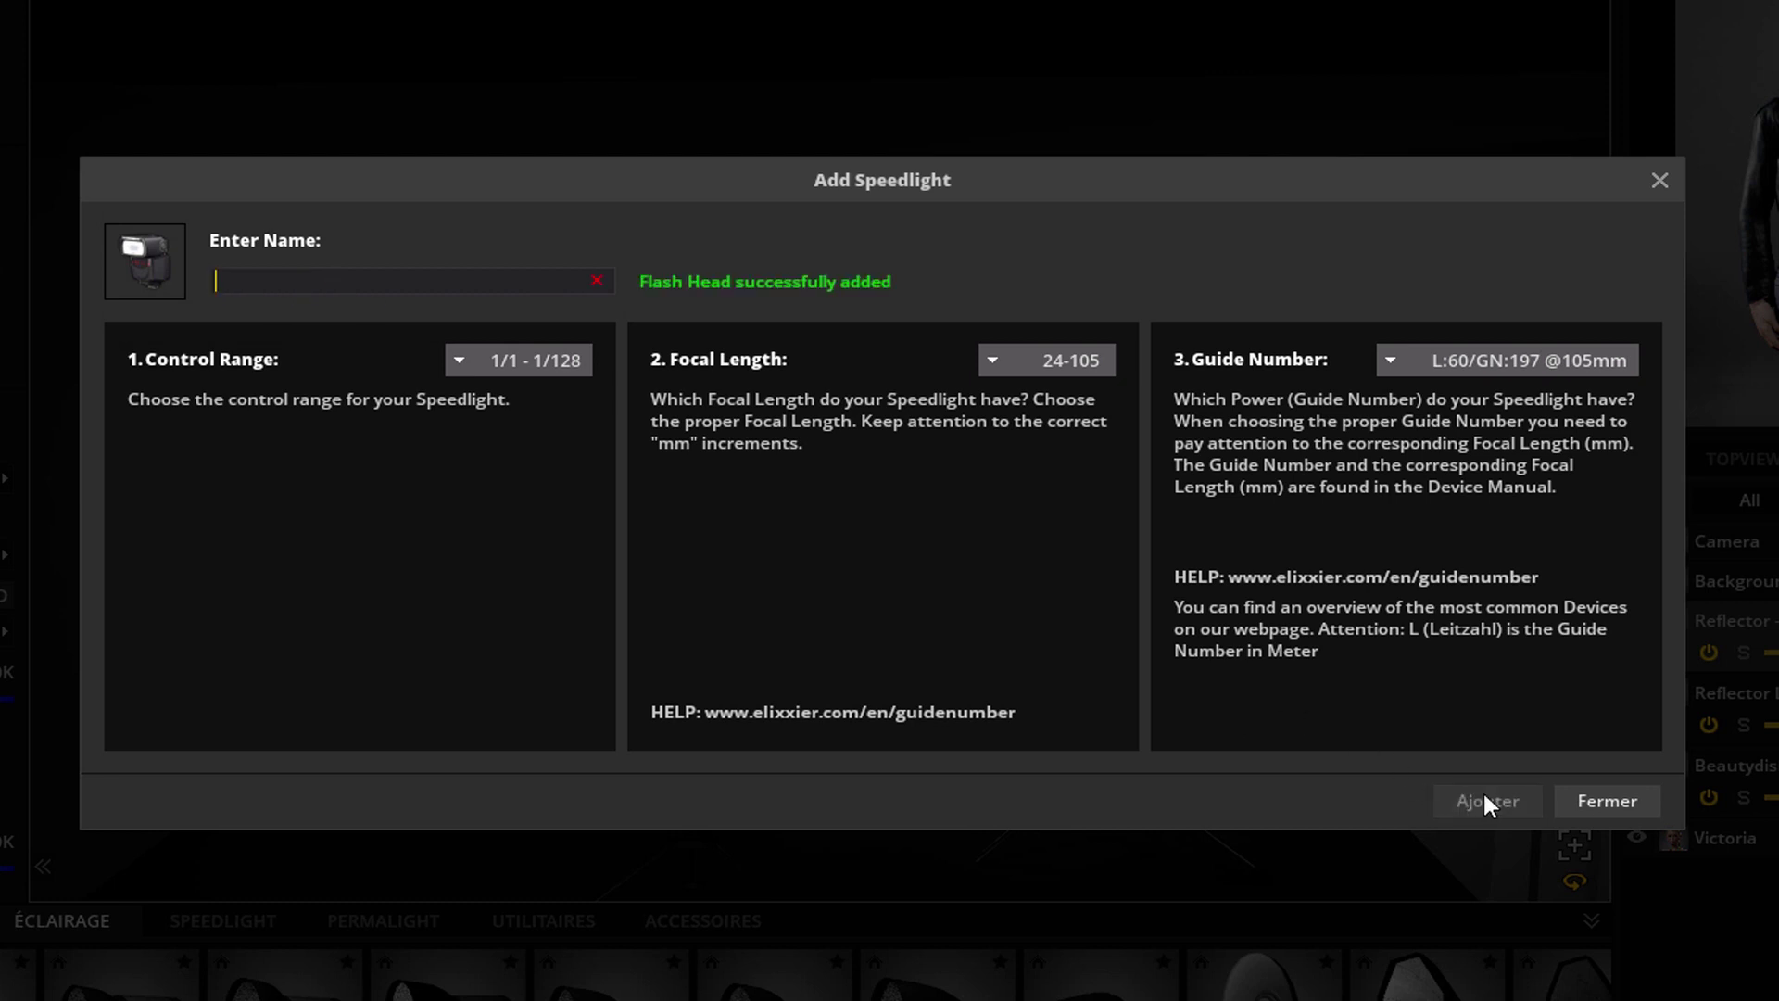
left_click(1607, 800)
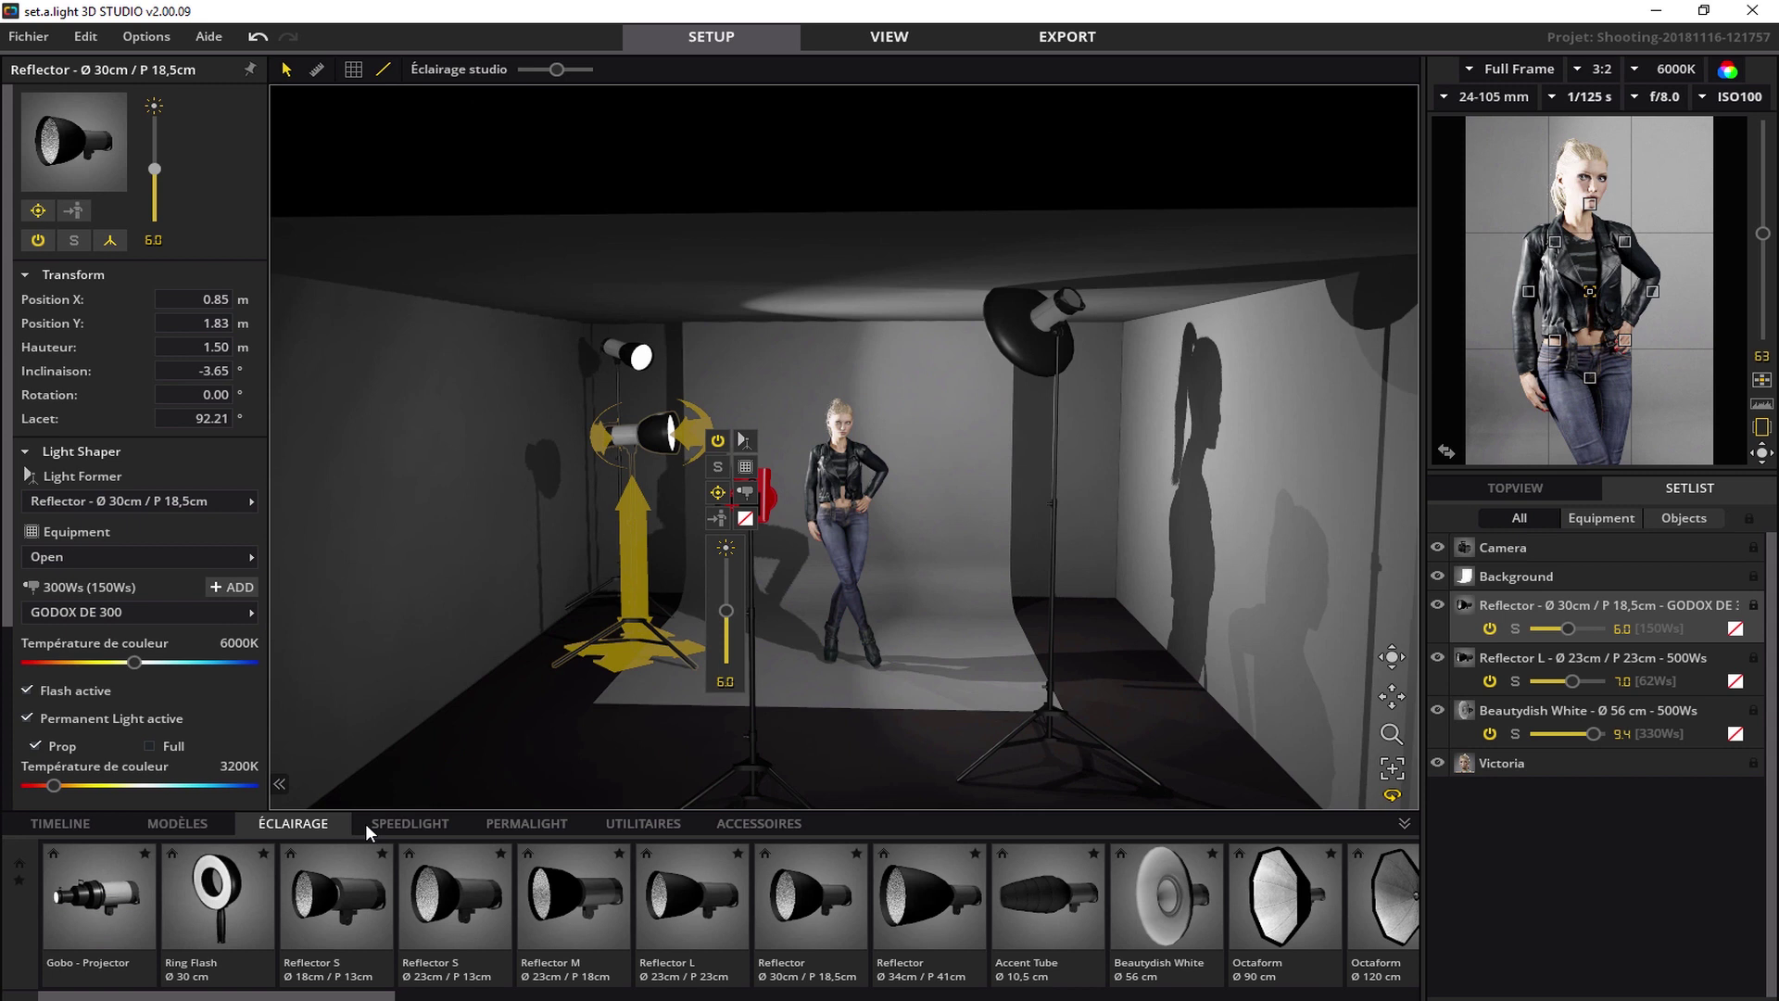
Place a speedlight in front of the model and assign it the VING V860 flash head.
left_click(409, 823)
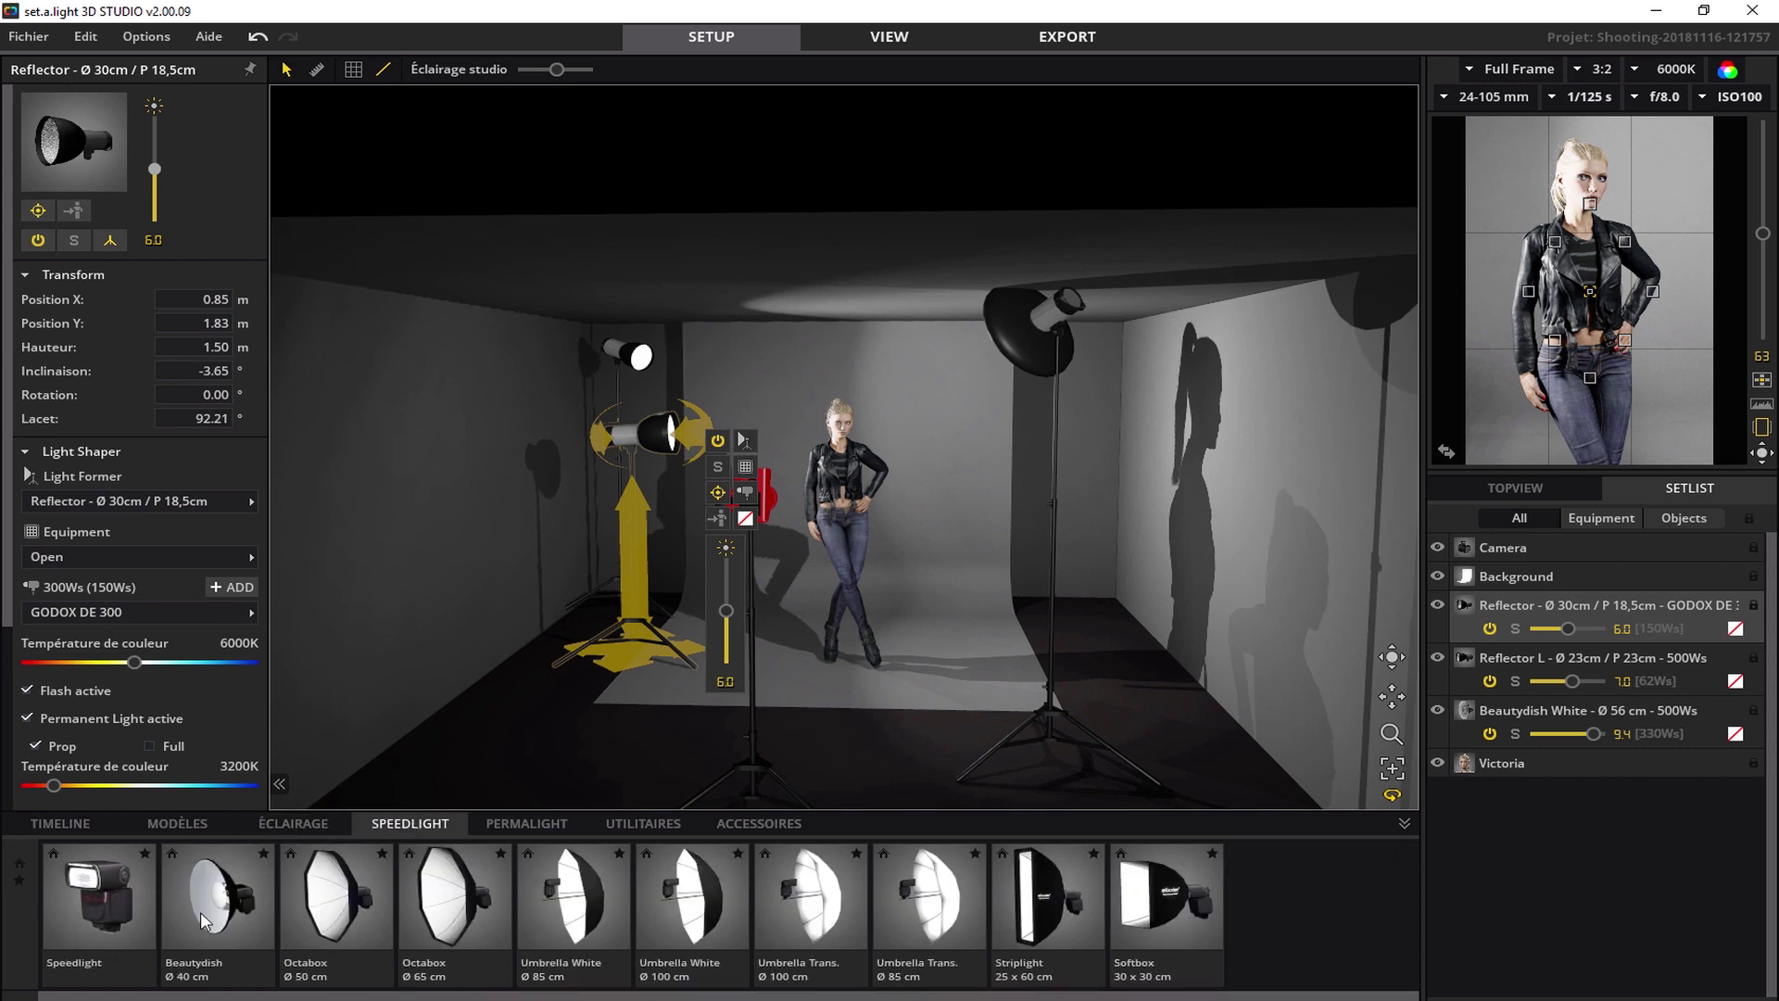
left_click_drag(93, 908, 703, 677)
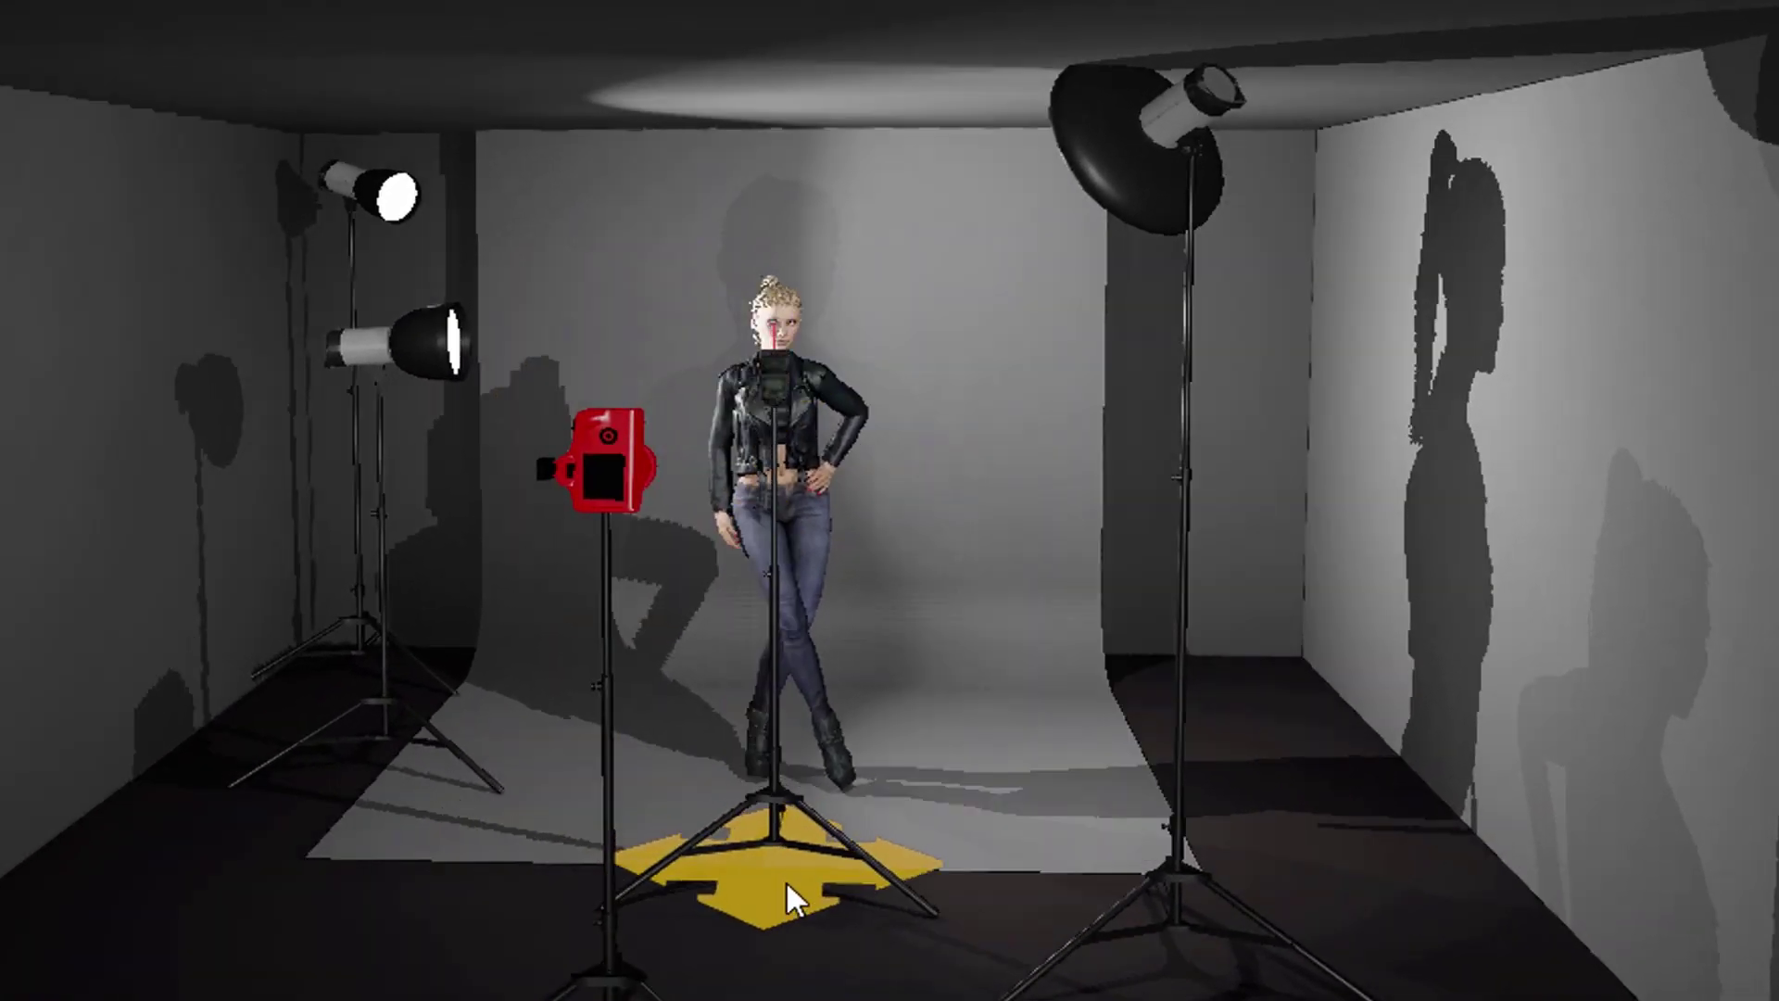
left_click(849, 740)
left_click(1041, 482)
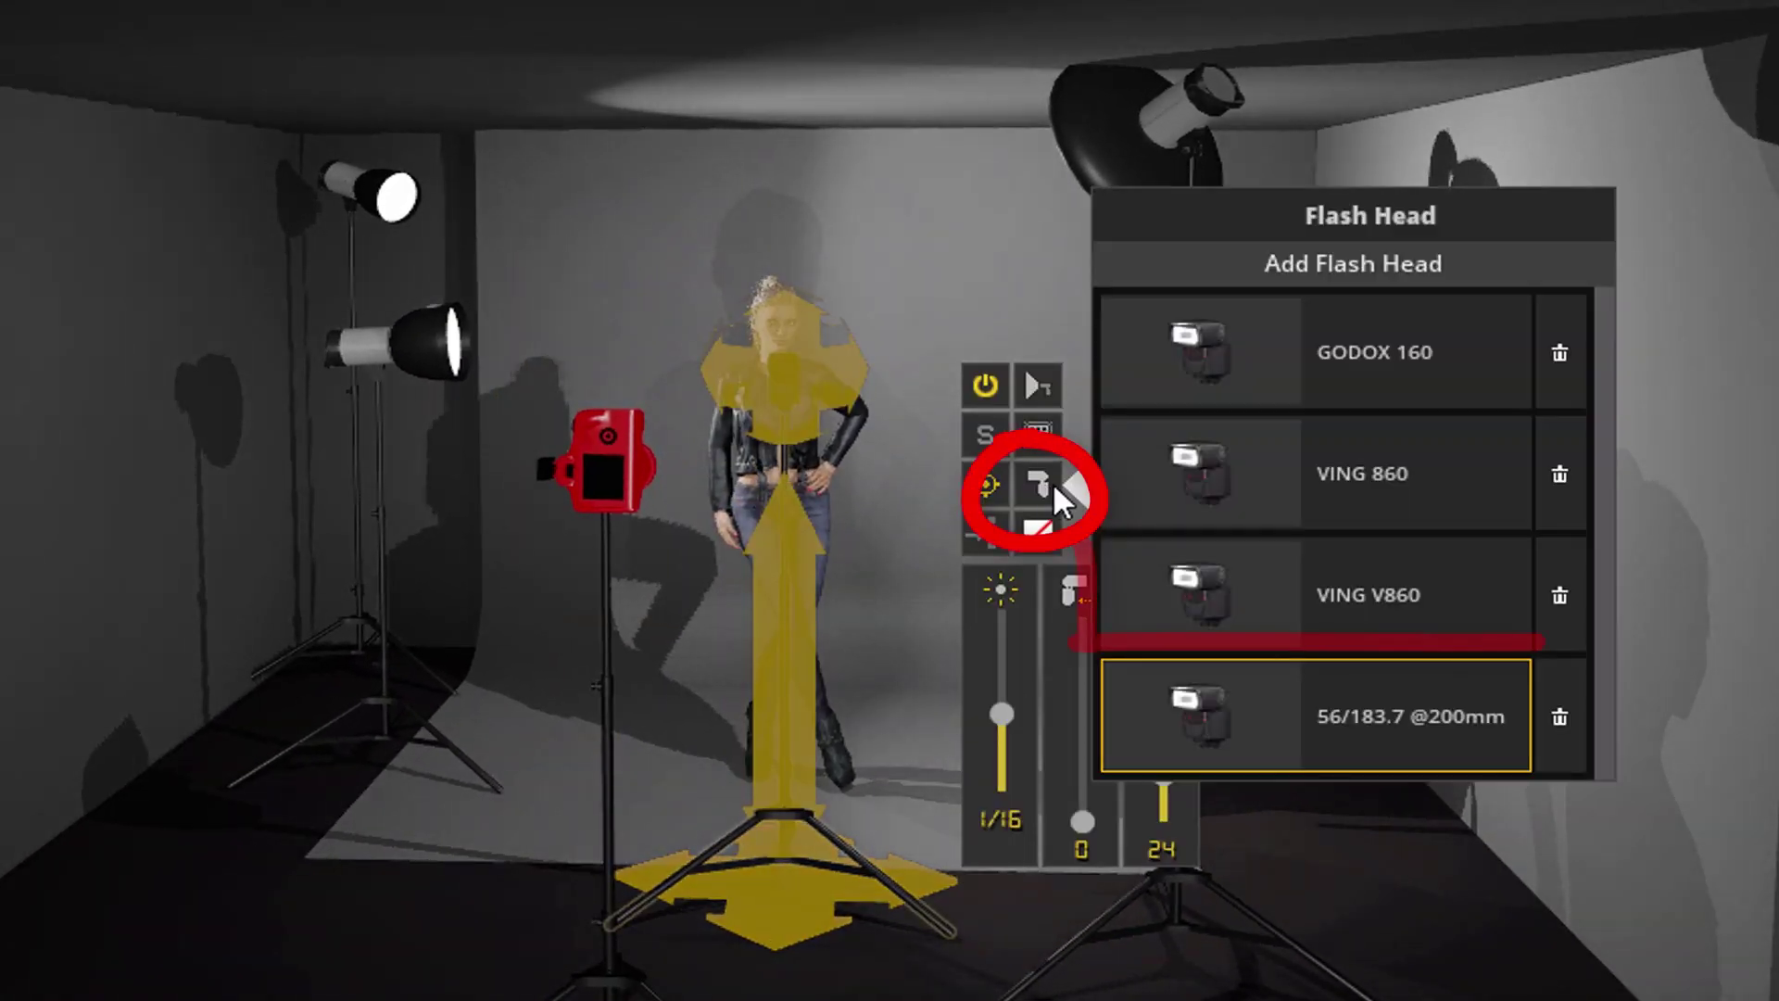
left_click(1400, 597)
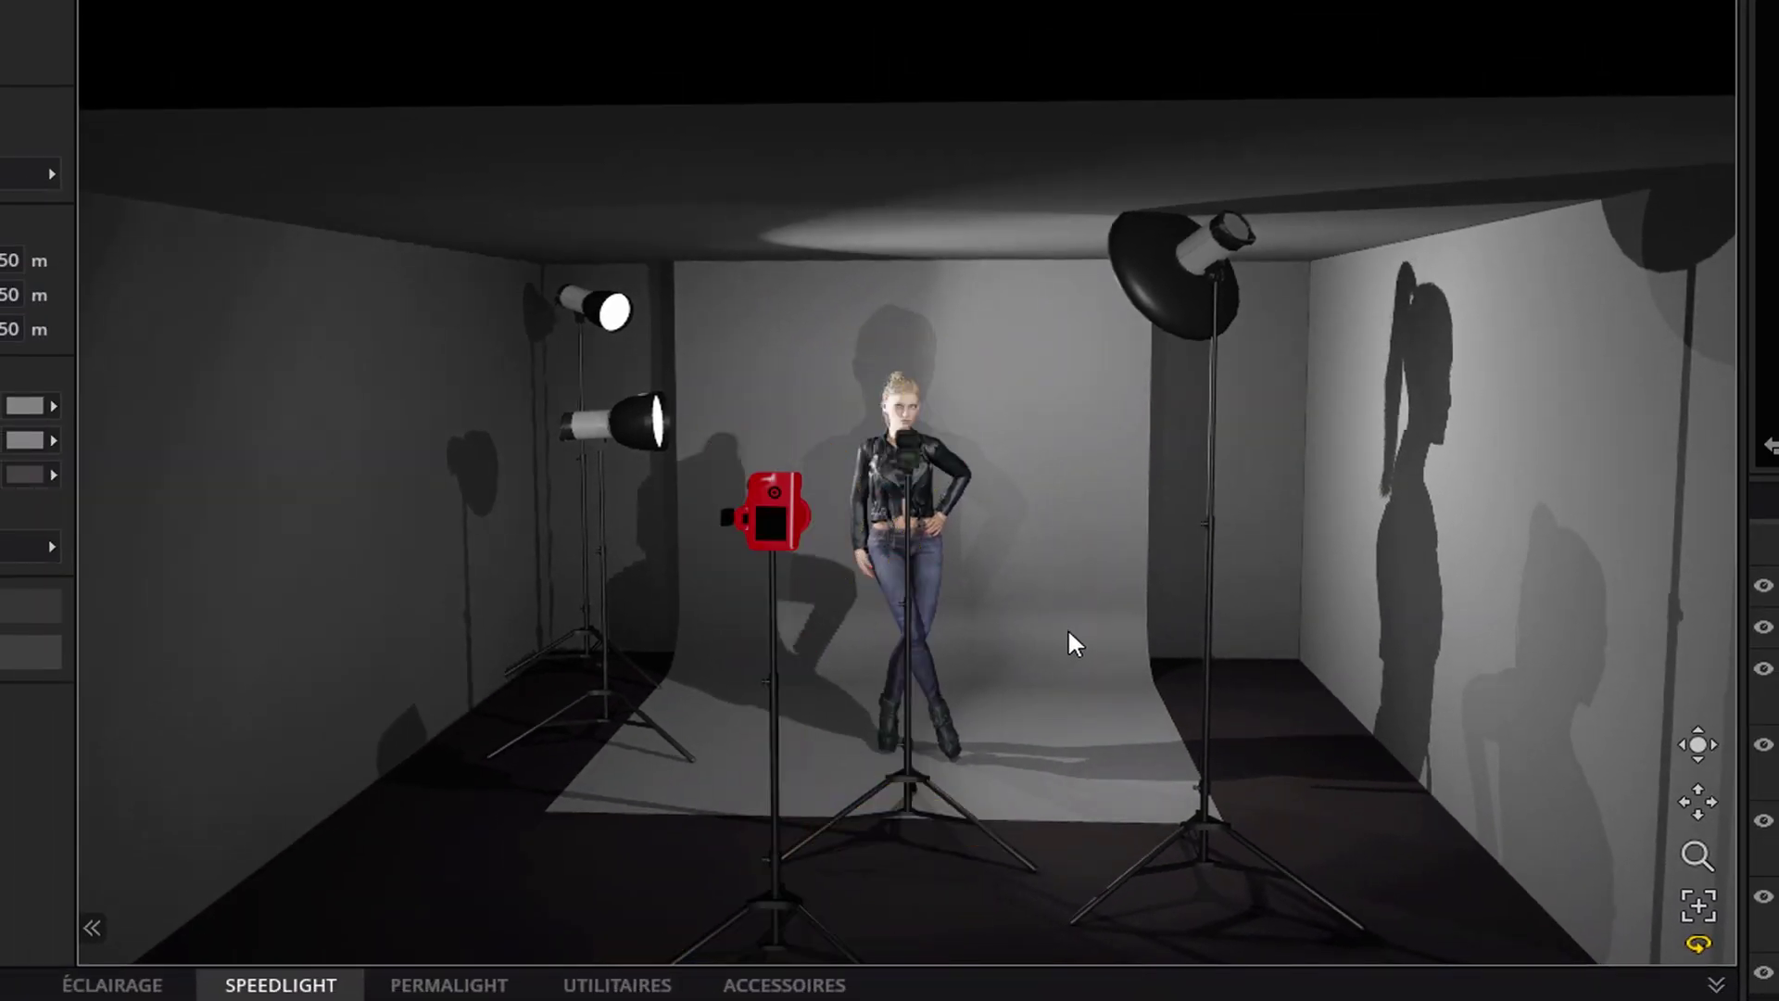
Delete the beauty dish and the remaining lights so that only camera, background and model stay in the studio.
left_click_drag(1068, 626, 1242, 651)
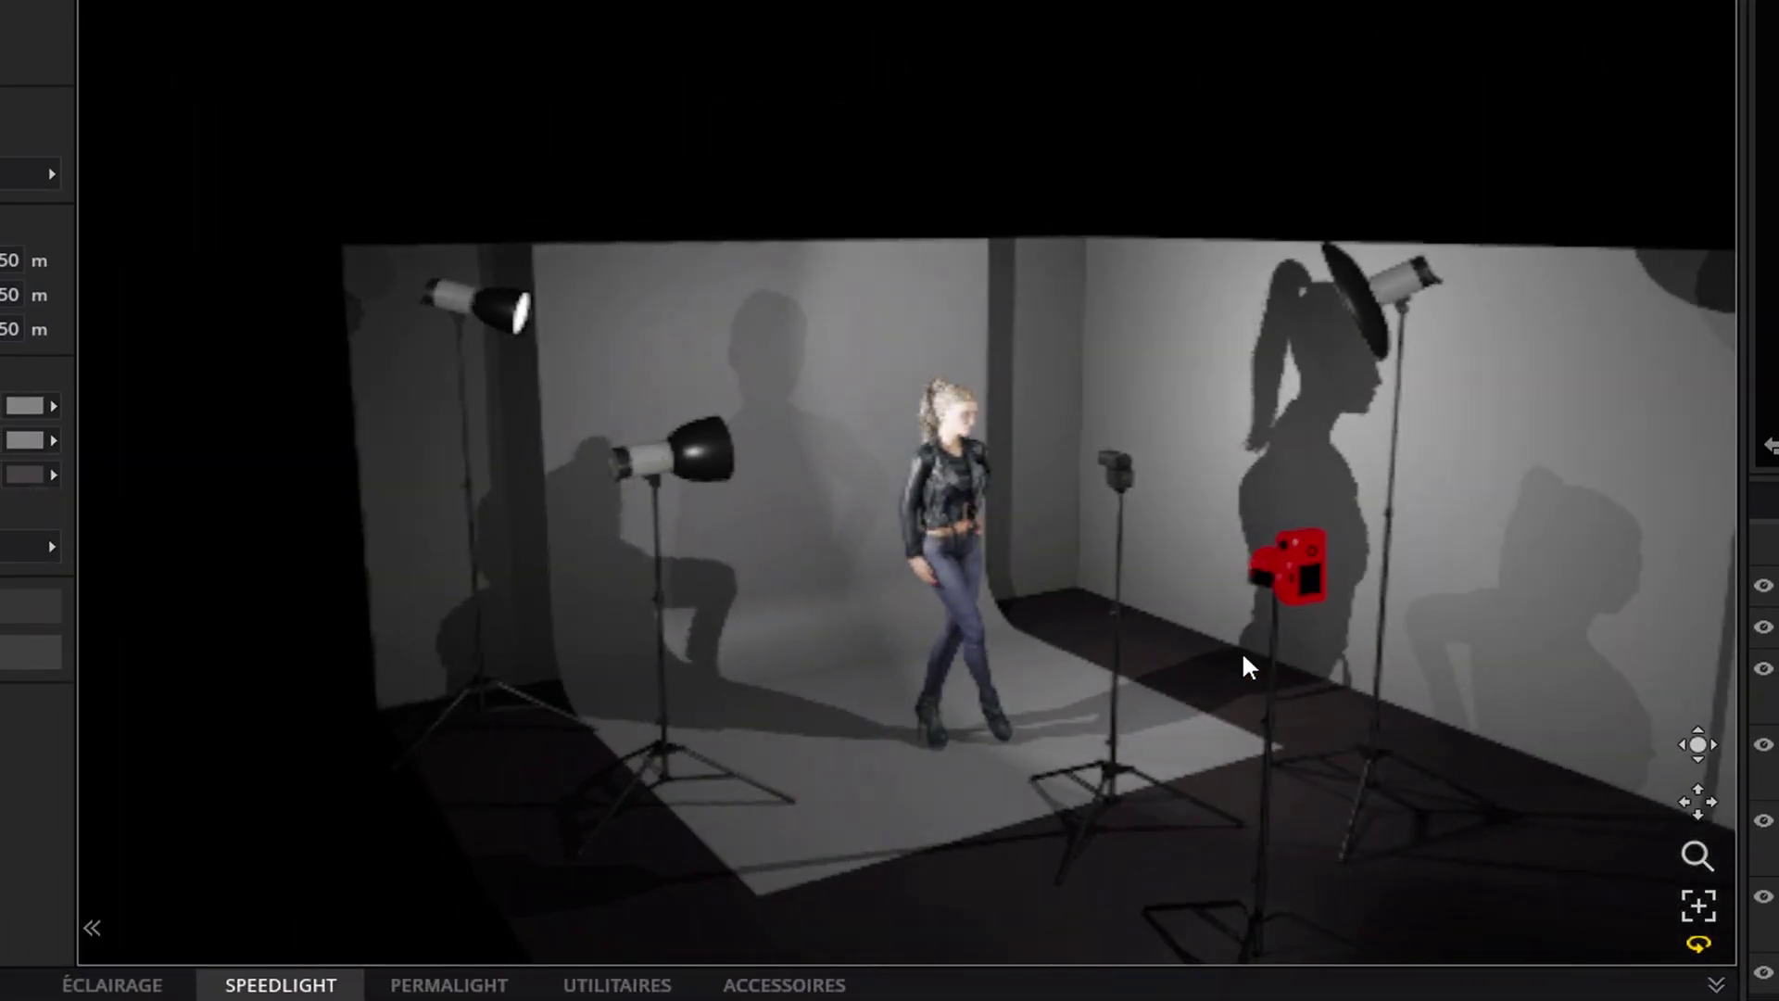
mouse_move(1424, 822)
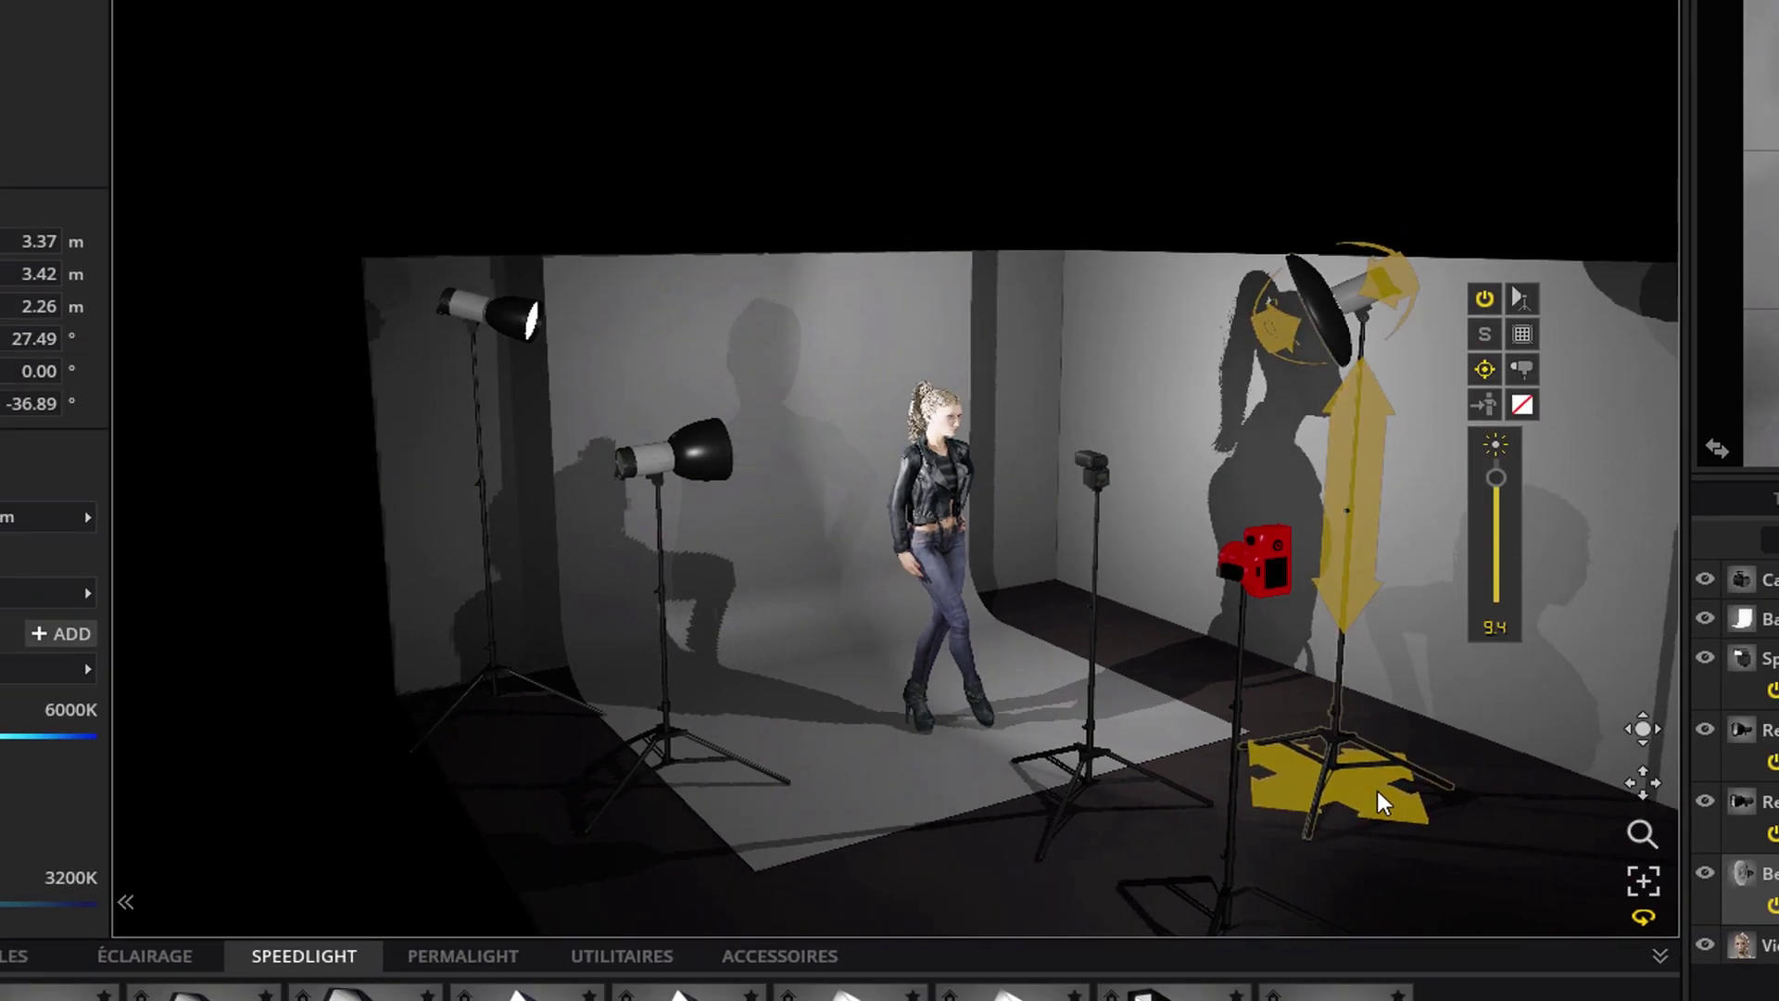
key("Delete")
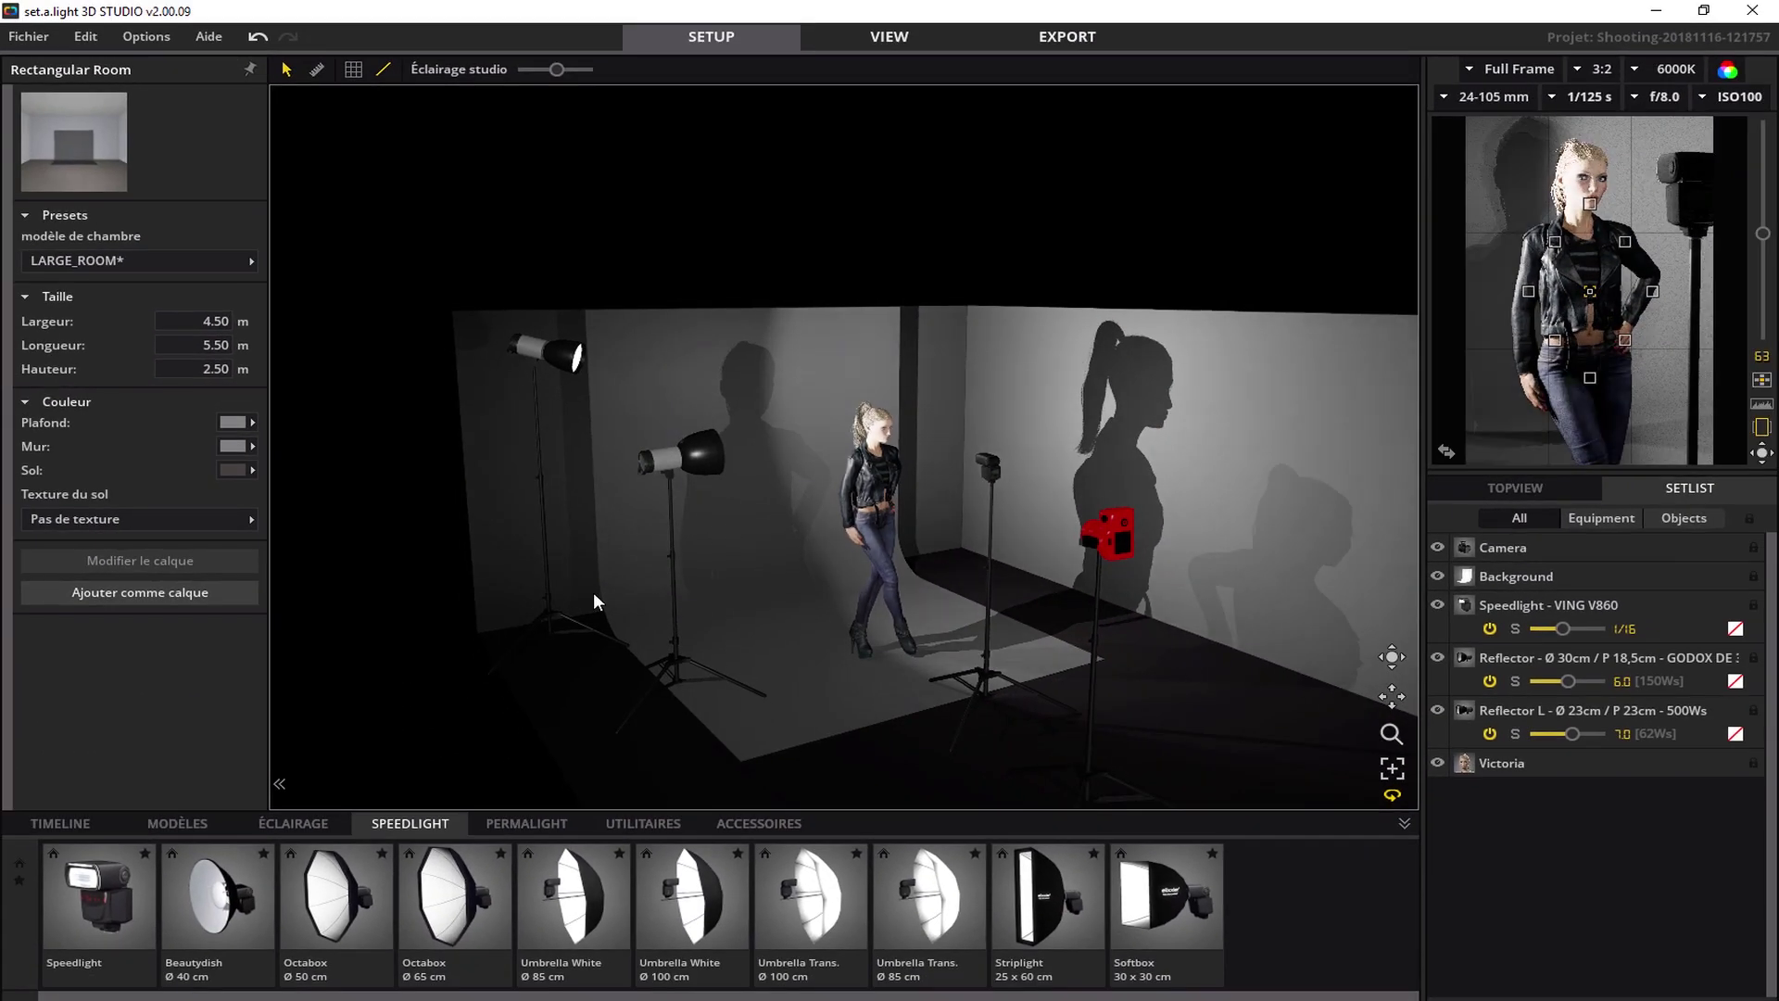
left_click(594, 592)
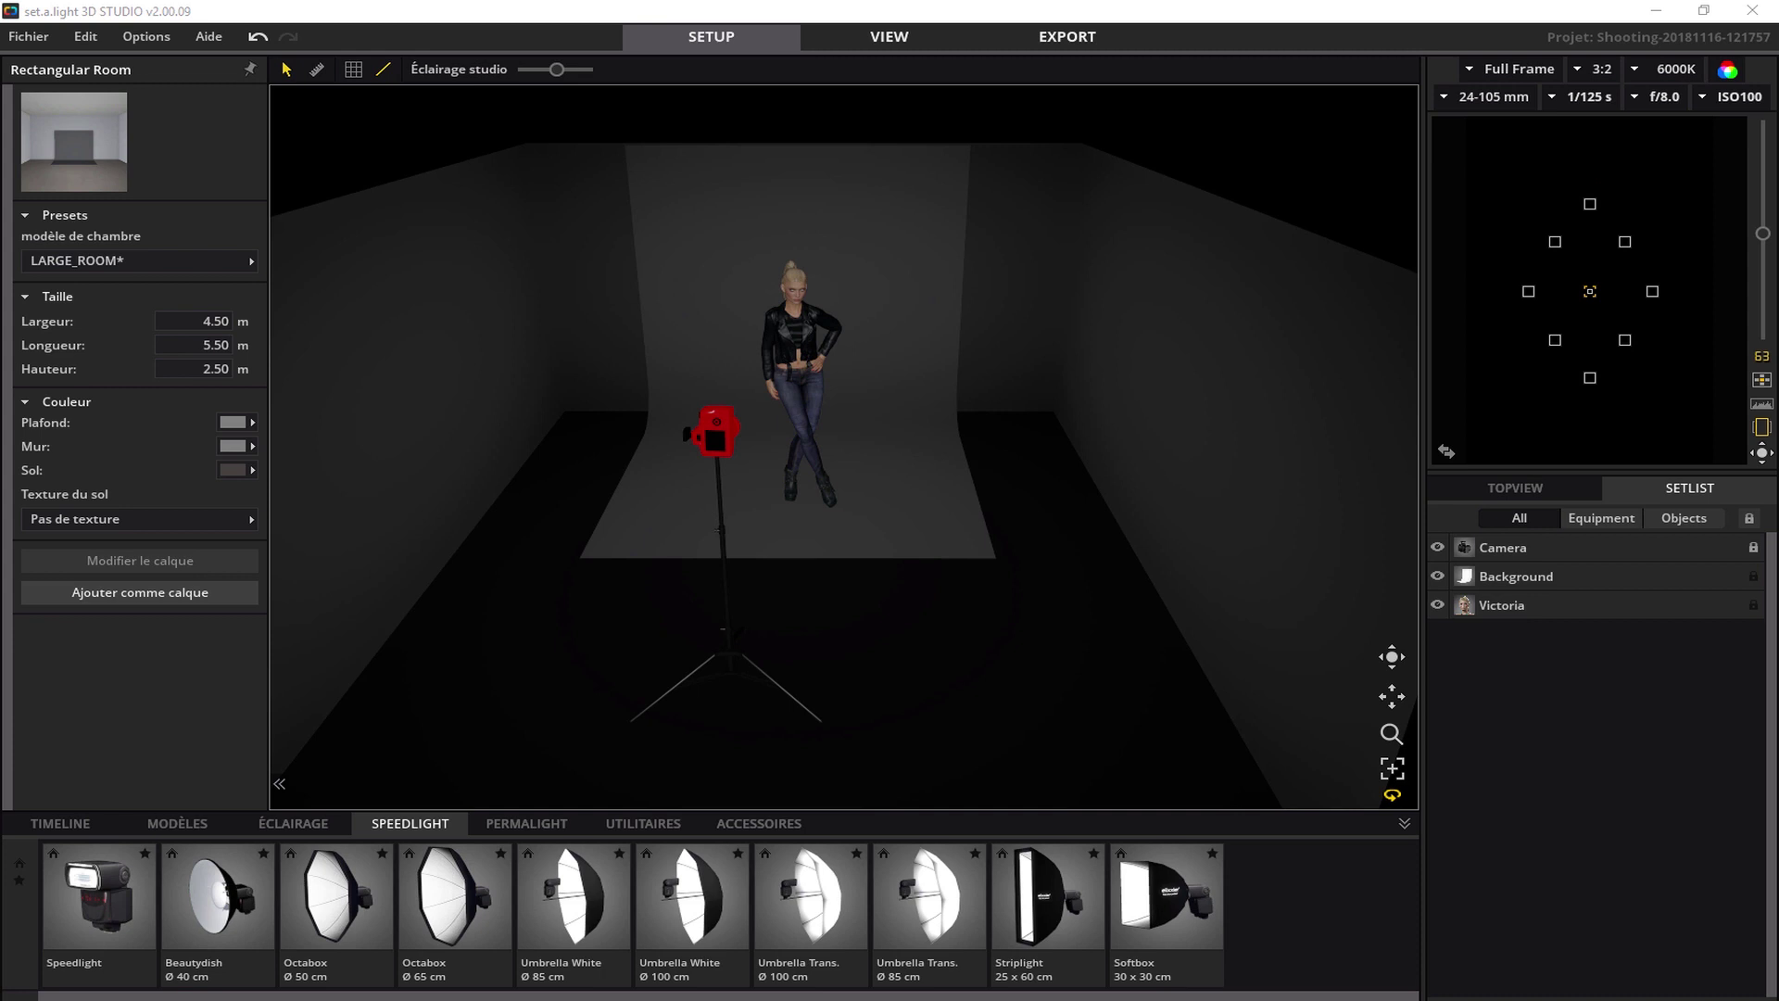
Place a white Ø 56 cm beauty dish at about X 3.35 m, Y 3.10 m, height 2.07 m, with power 8.9.
mouse_move(1477, 408)
left_click(296, 824)
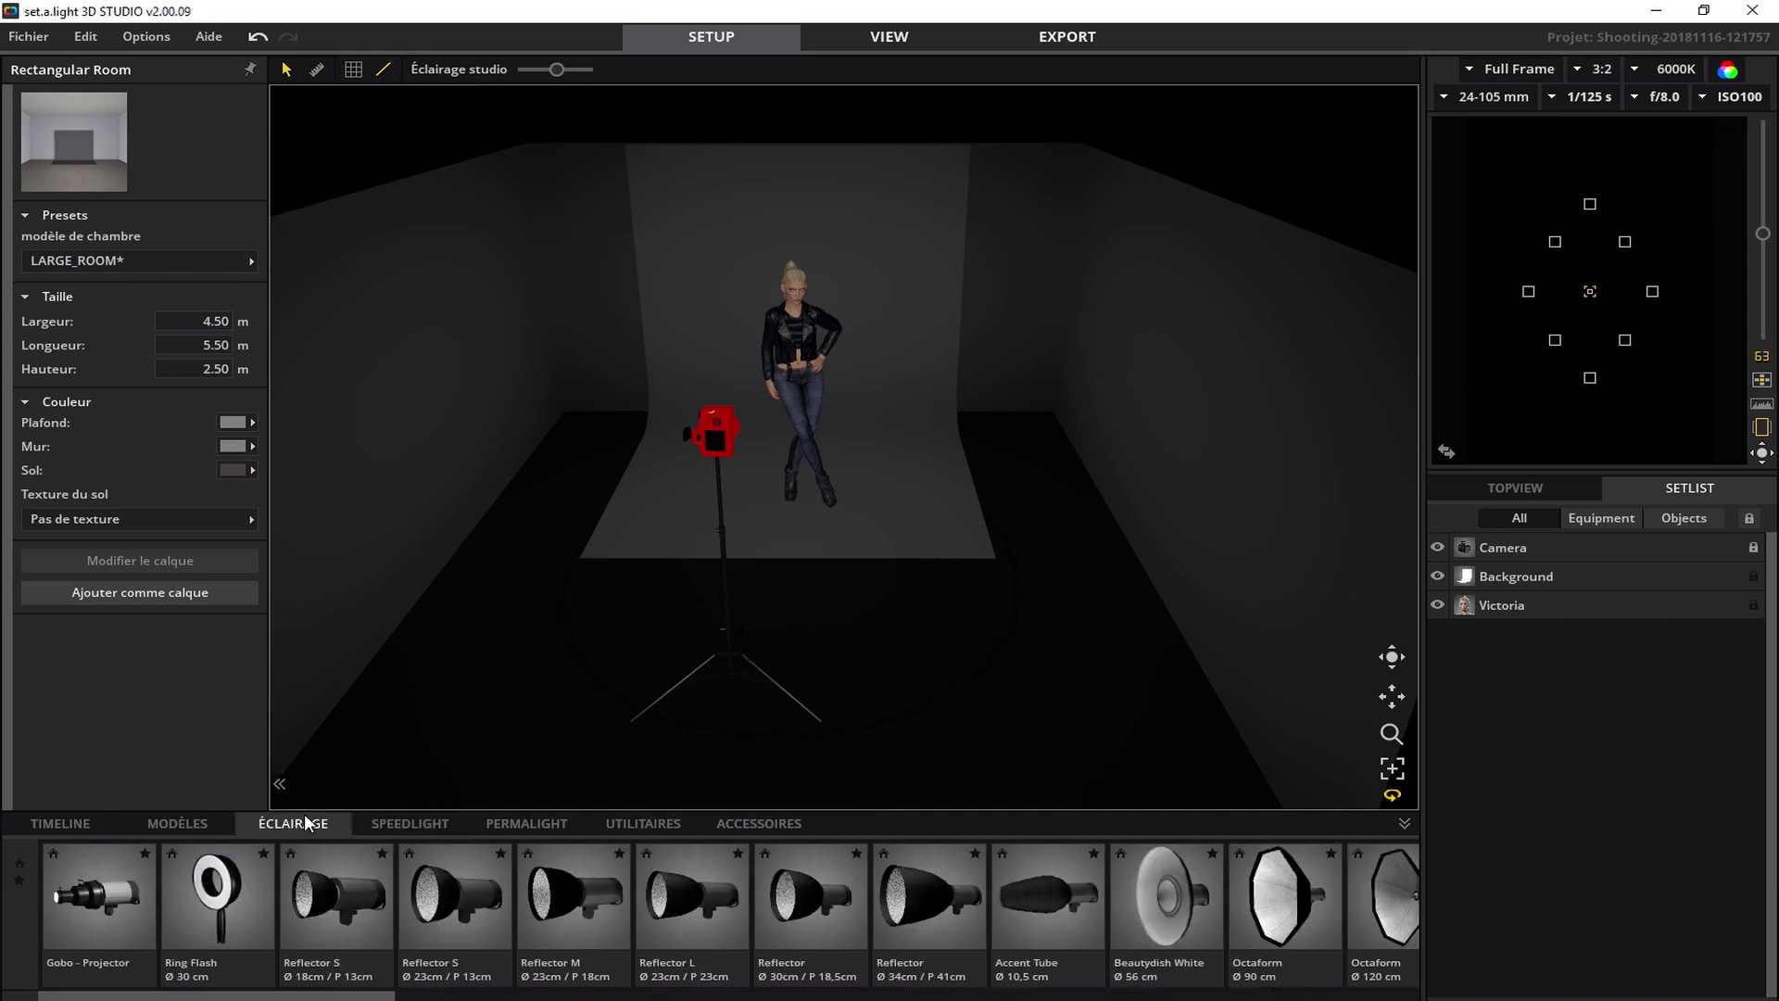
double_click(1159, 915)
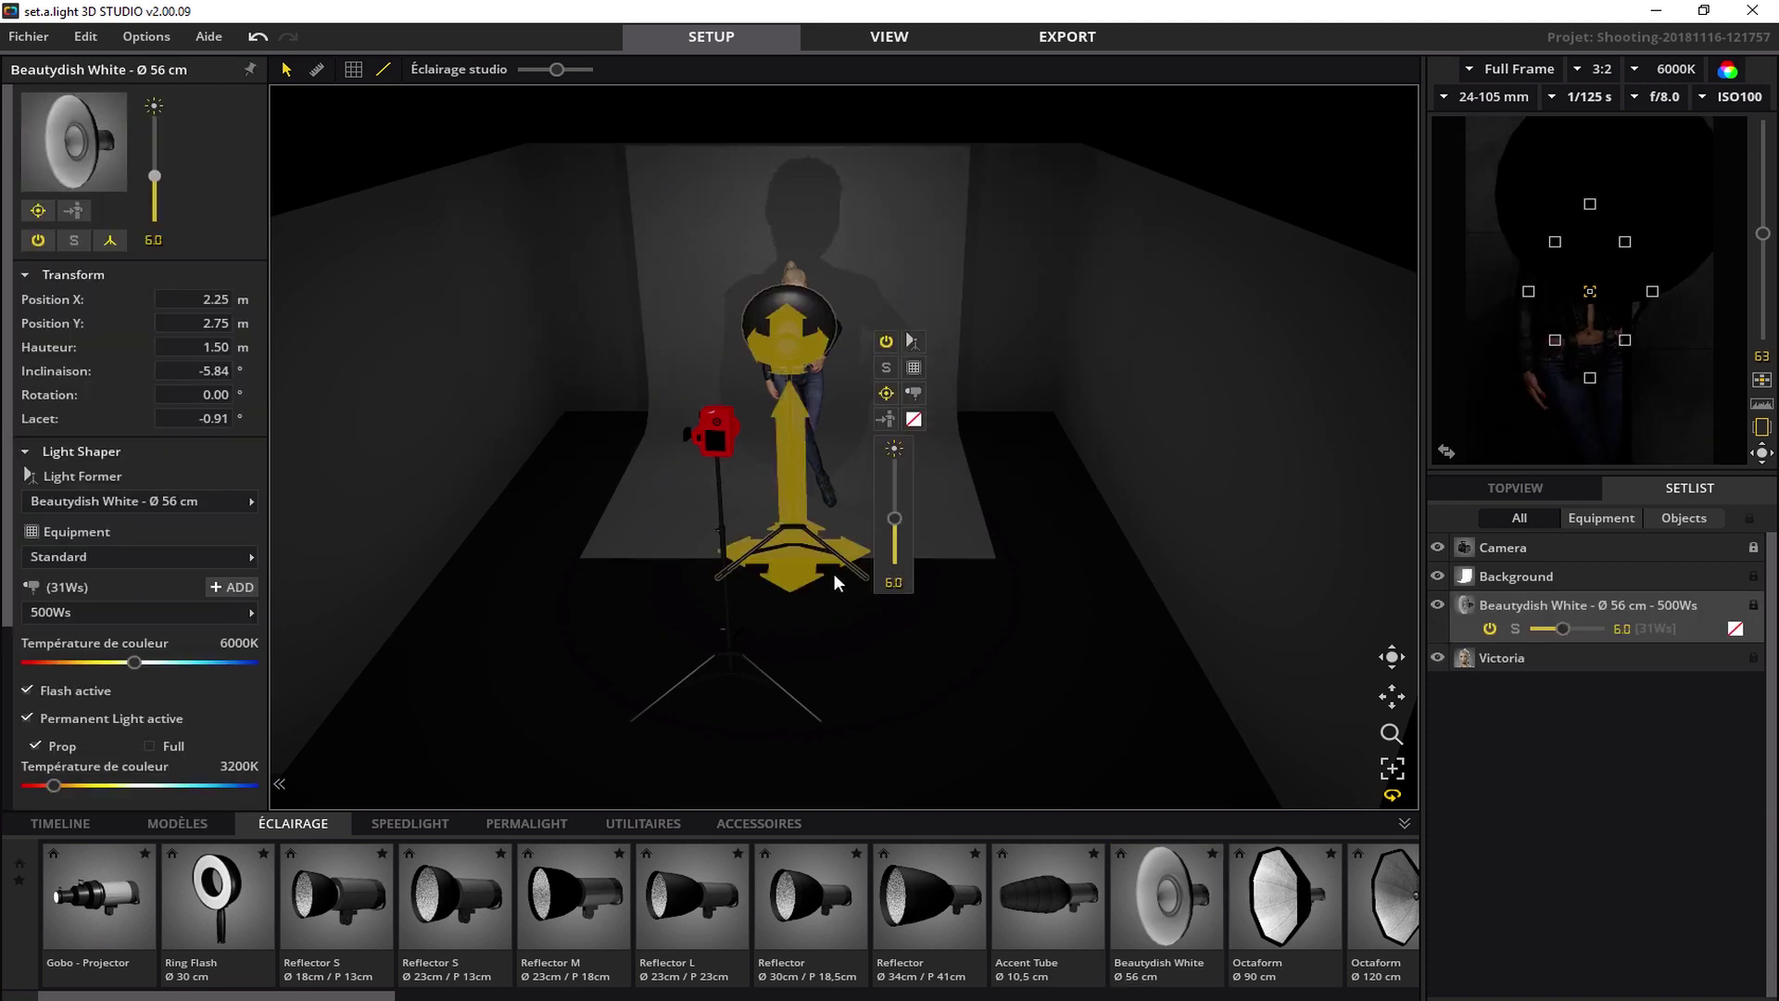
left_click_drag(865, 589, 978, 593)
left_click_drag(964, 491, 1112, 403)
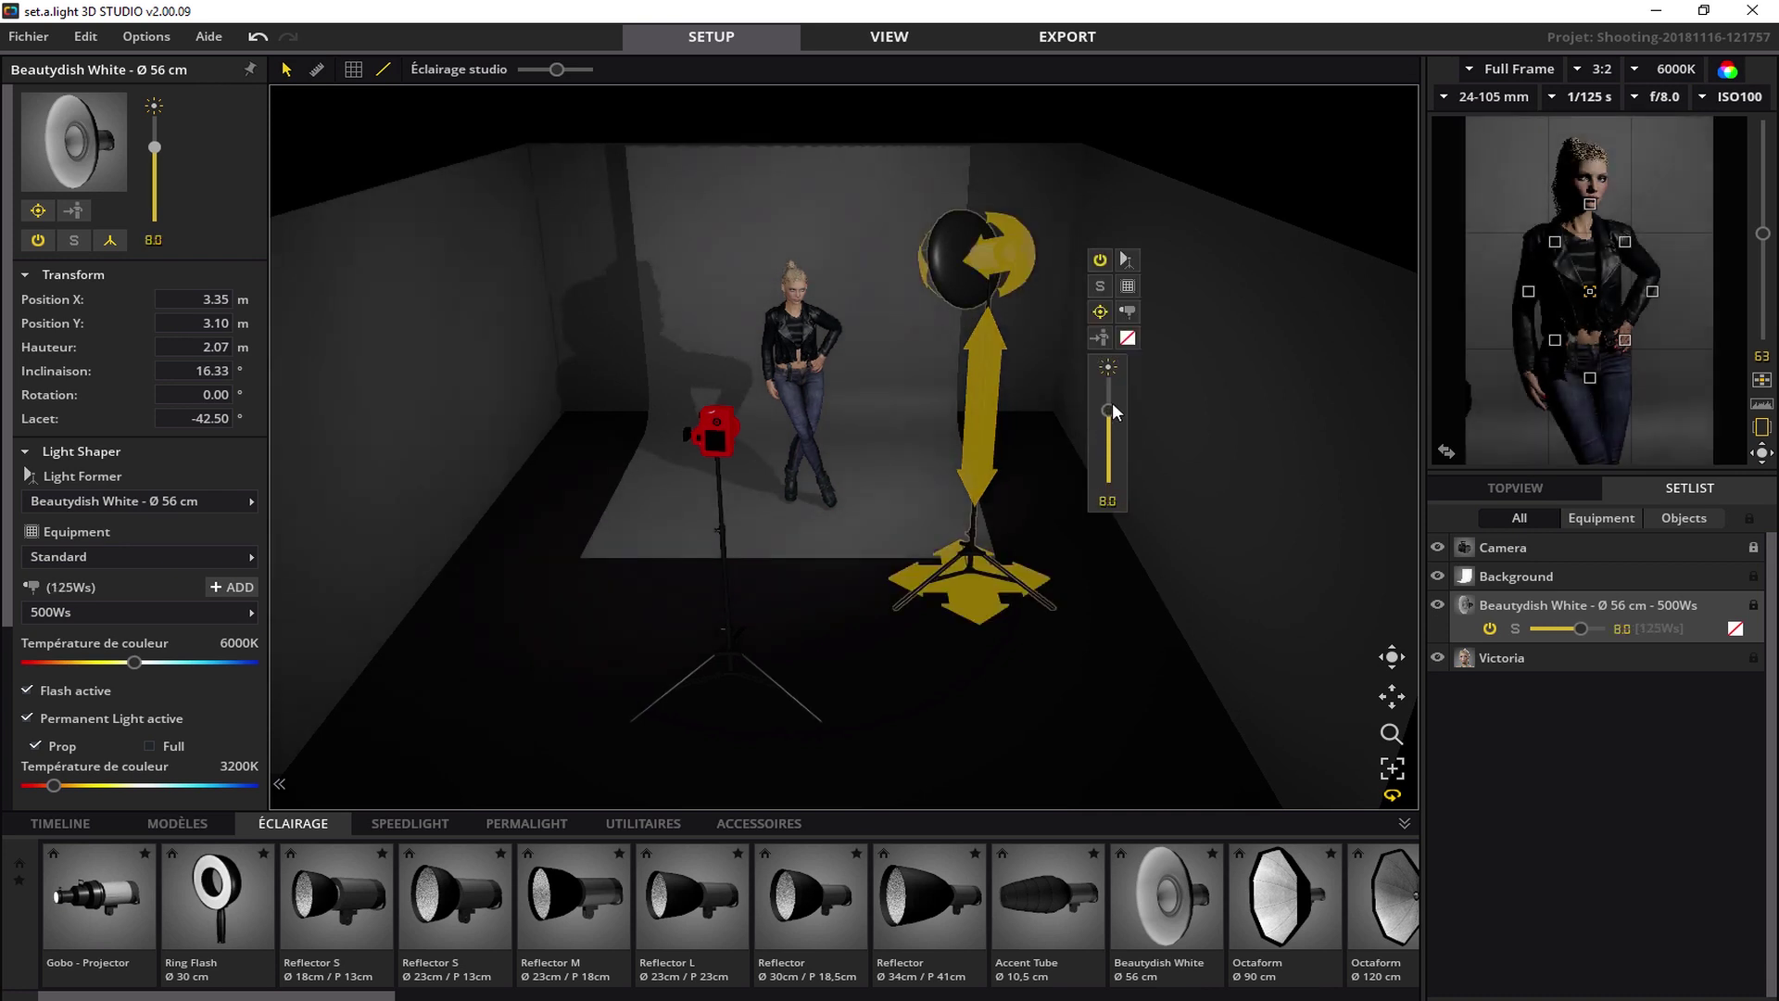
Place two speedlights behind the model, one in each back corner of the room beside the backdrop.
left_click(402, 833)
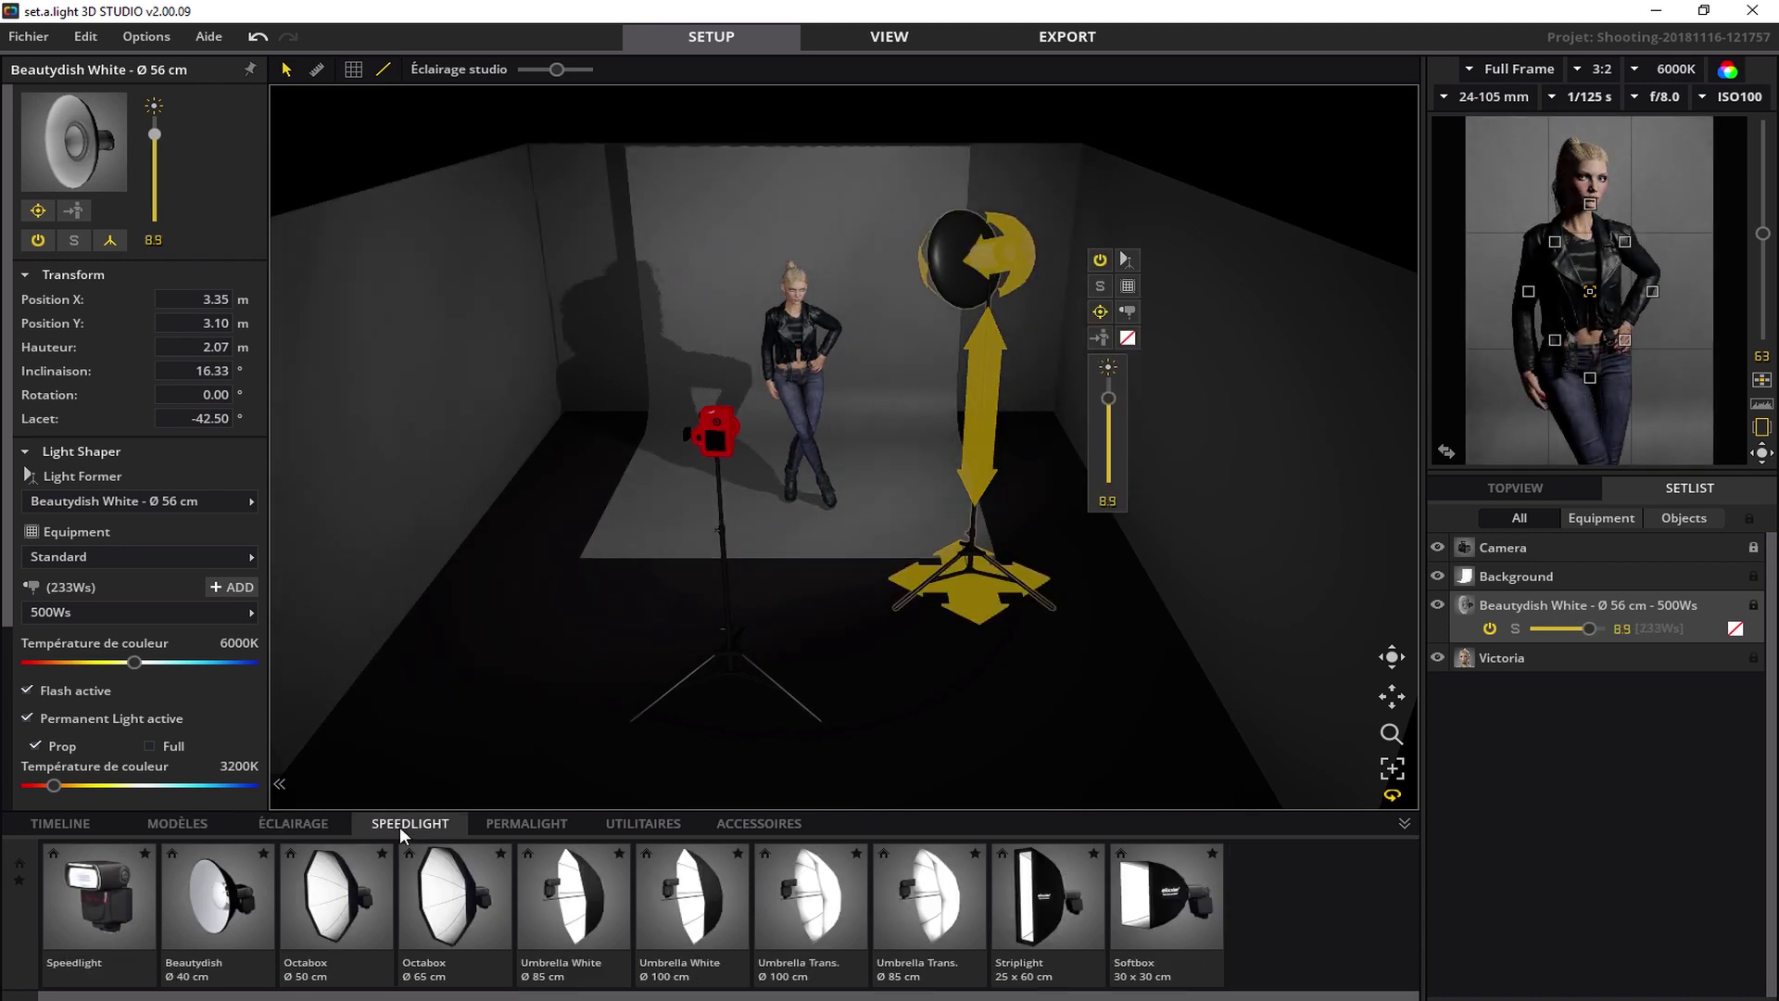
left_click_drag(95, 916, 644, 451)
left_click(104, 943)
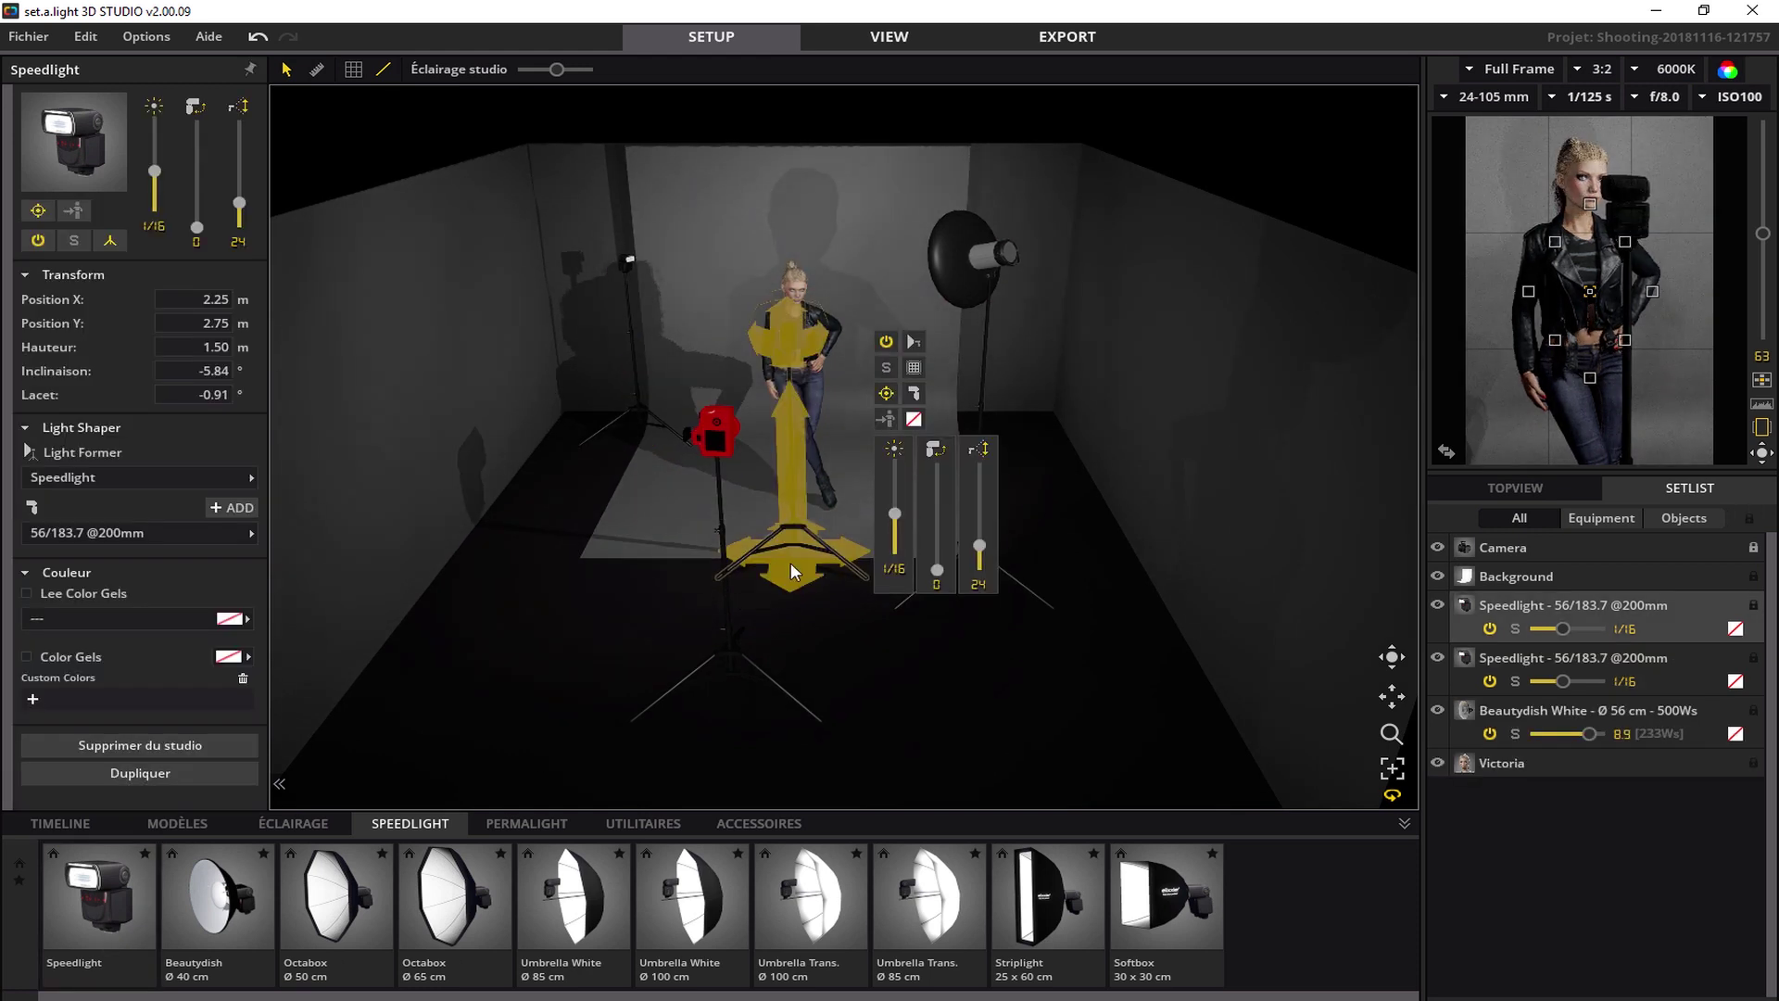
left_click_drag(794, 570, 972, 417)
Assign the GODOX DE 300 flash head to the beauty dish.
left_click(975, 565)
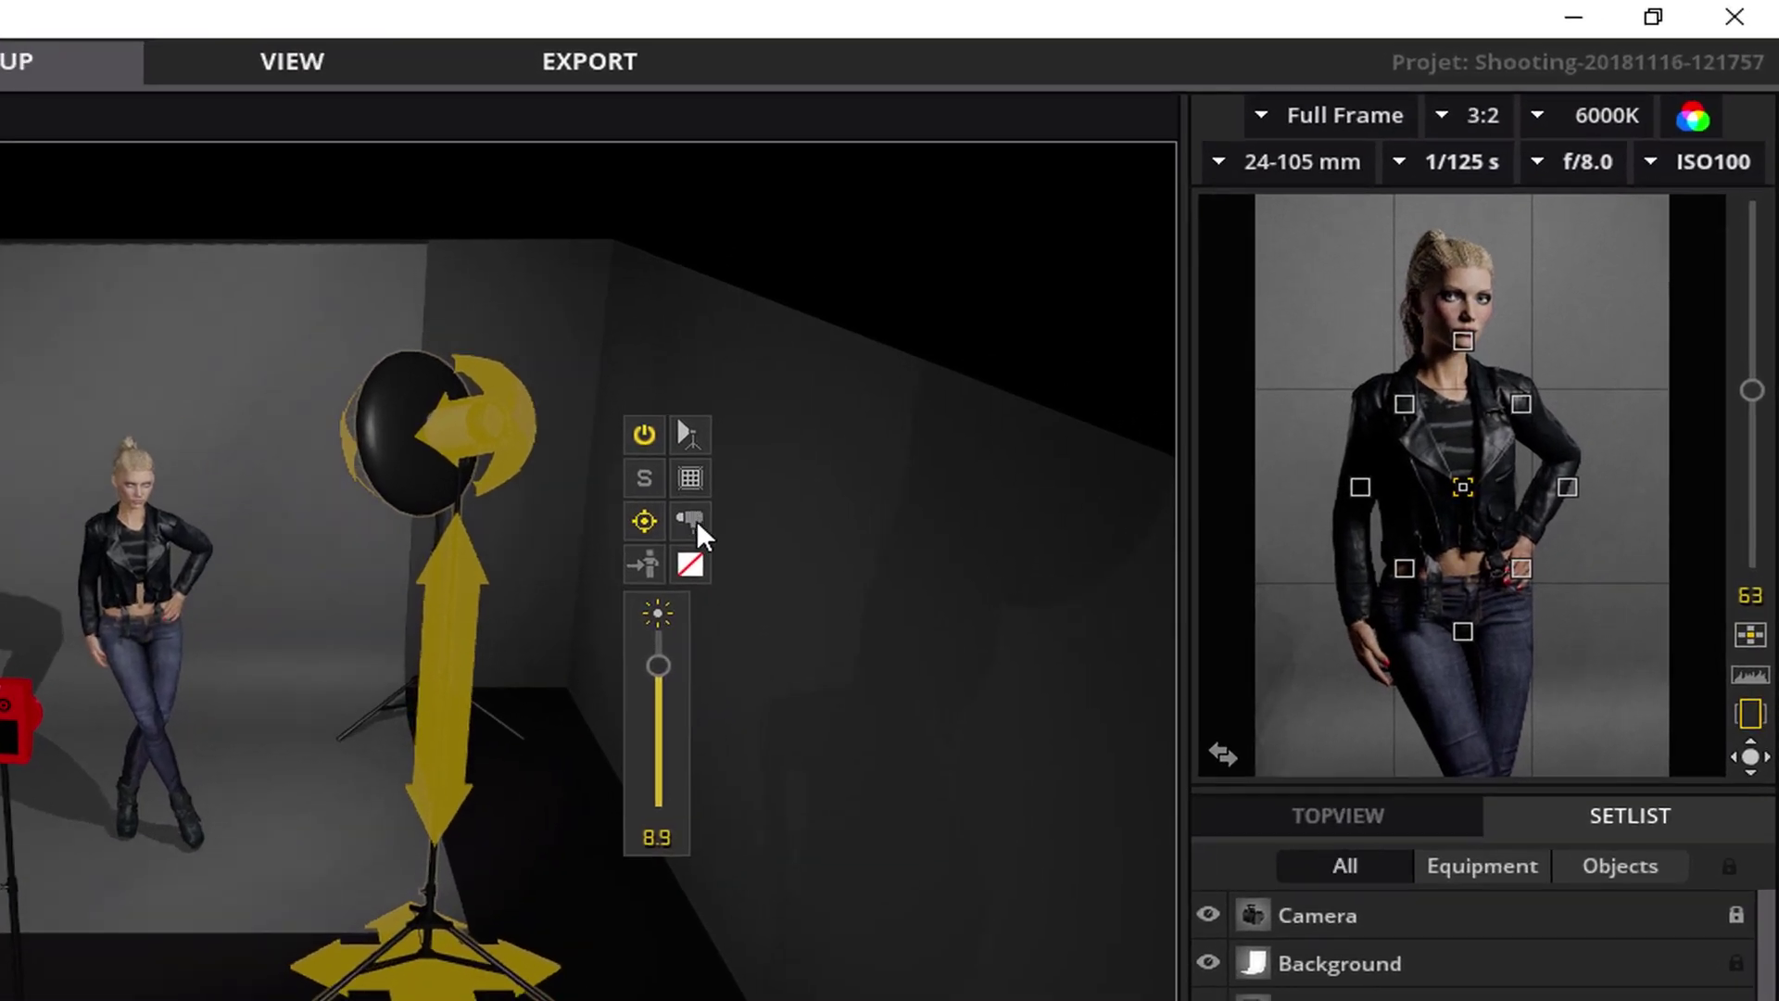
left_click(942, 402)
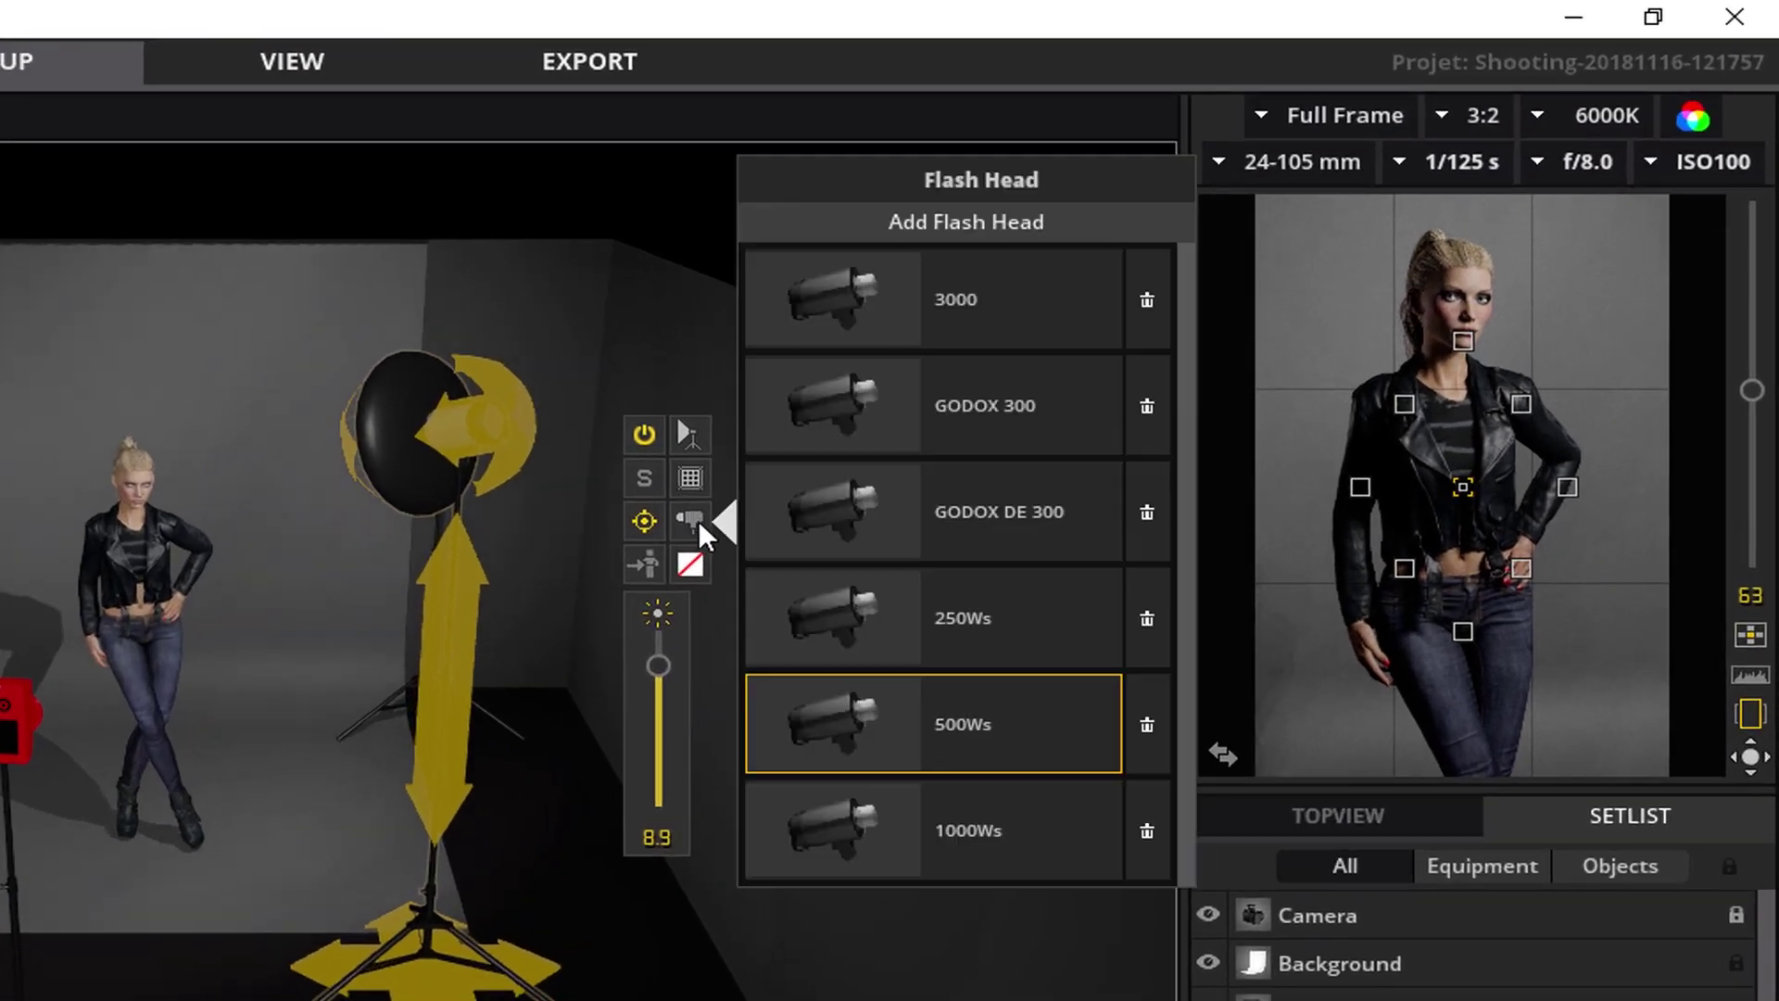
left_click(1038, 509)
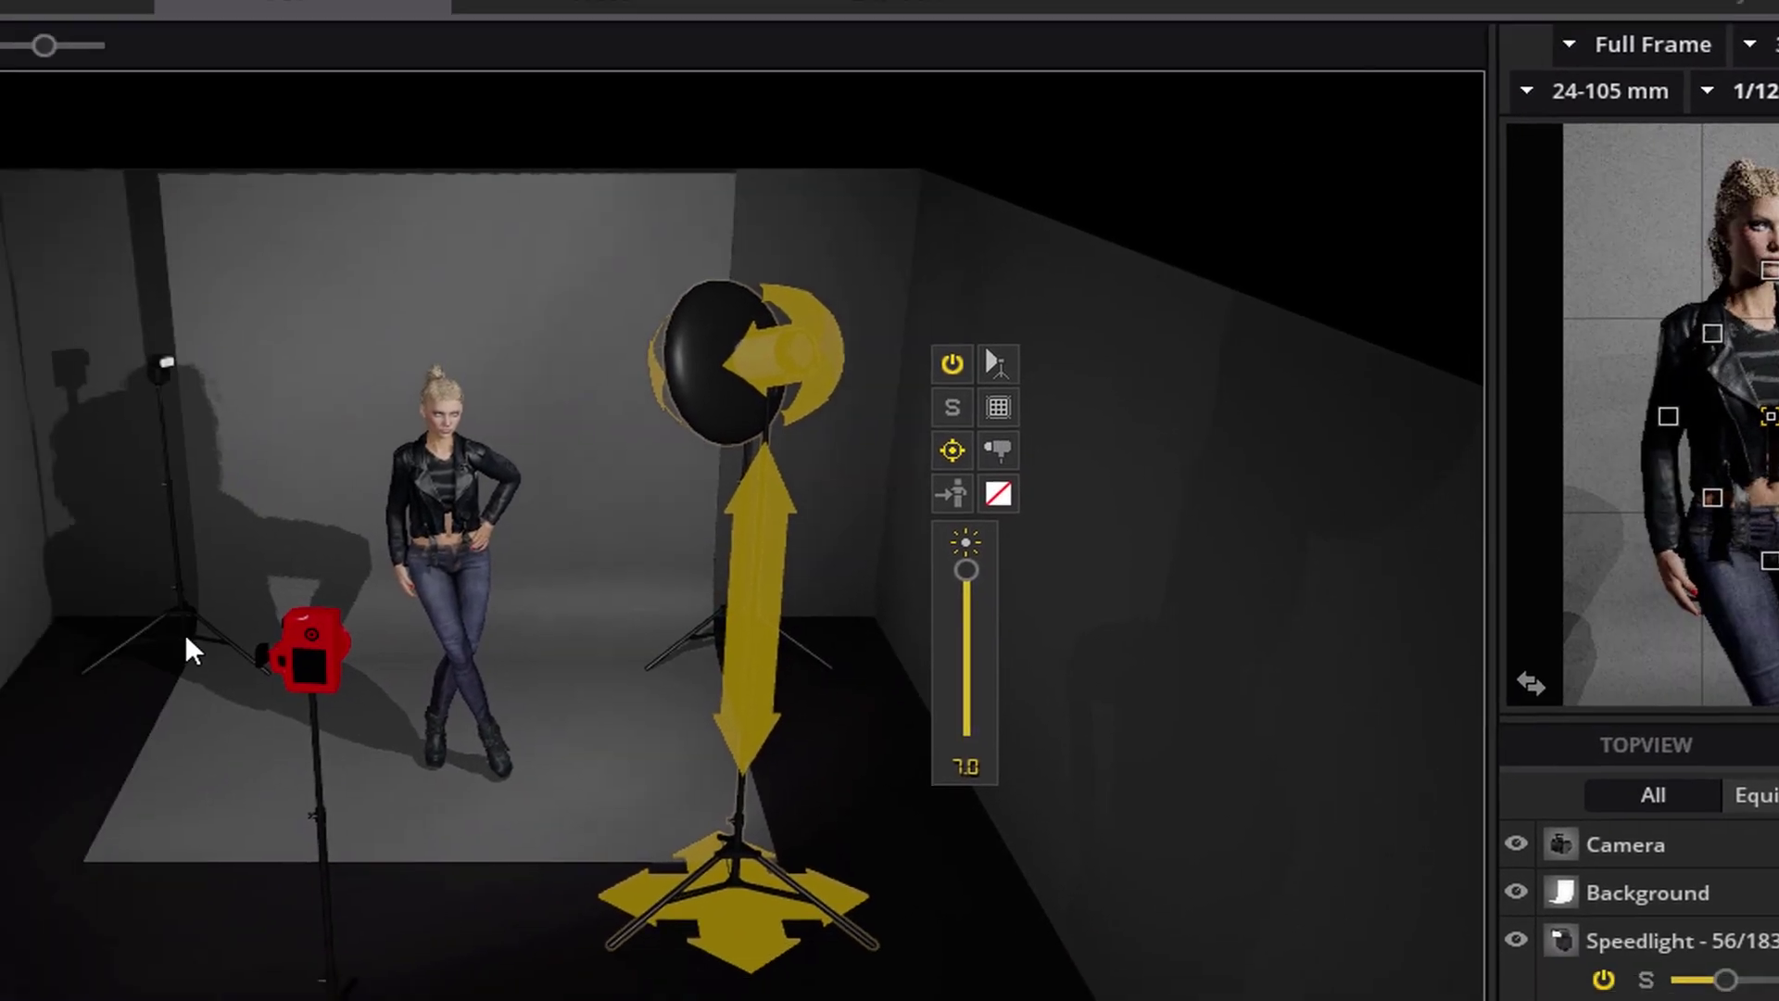
Assign the VING V860 flash head to both speedlights in the back corners.
left_click(185, 632)
left_click(319, 462)
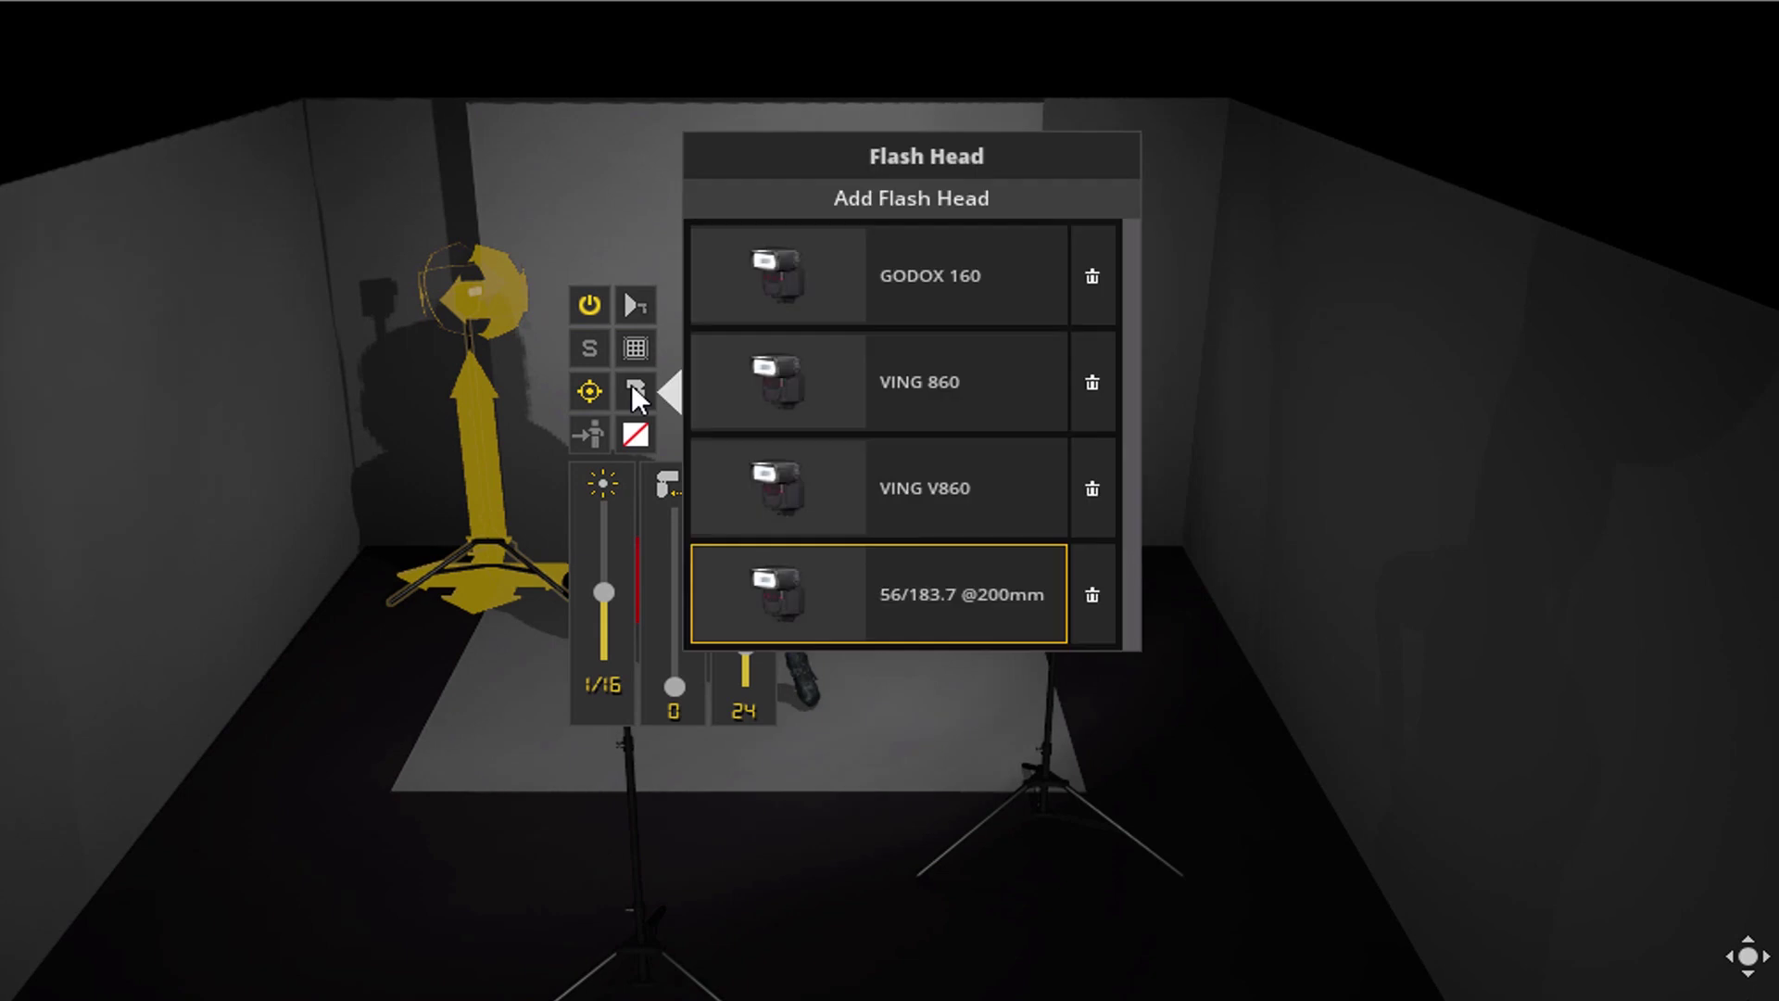
left_click(915, 470)
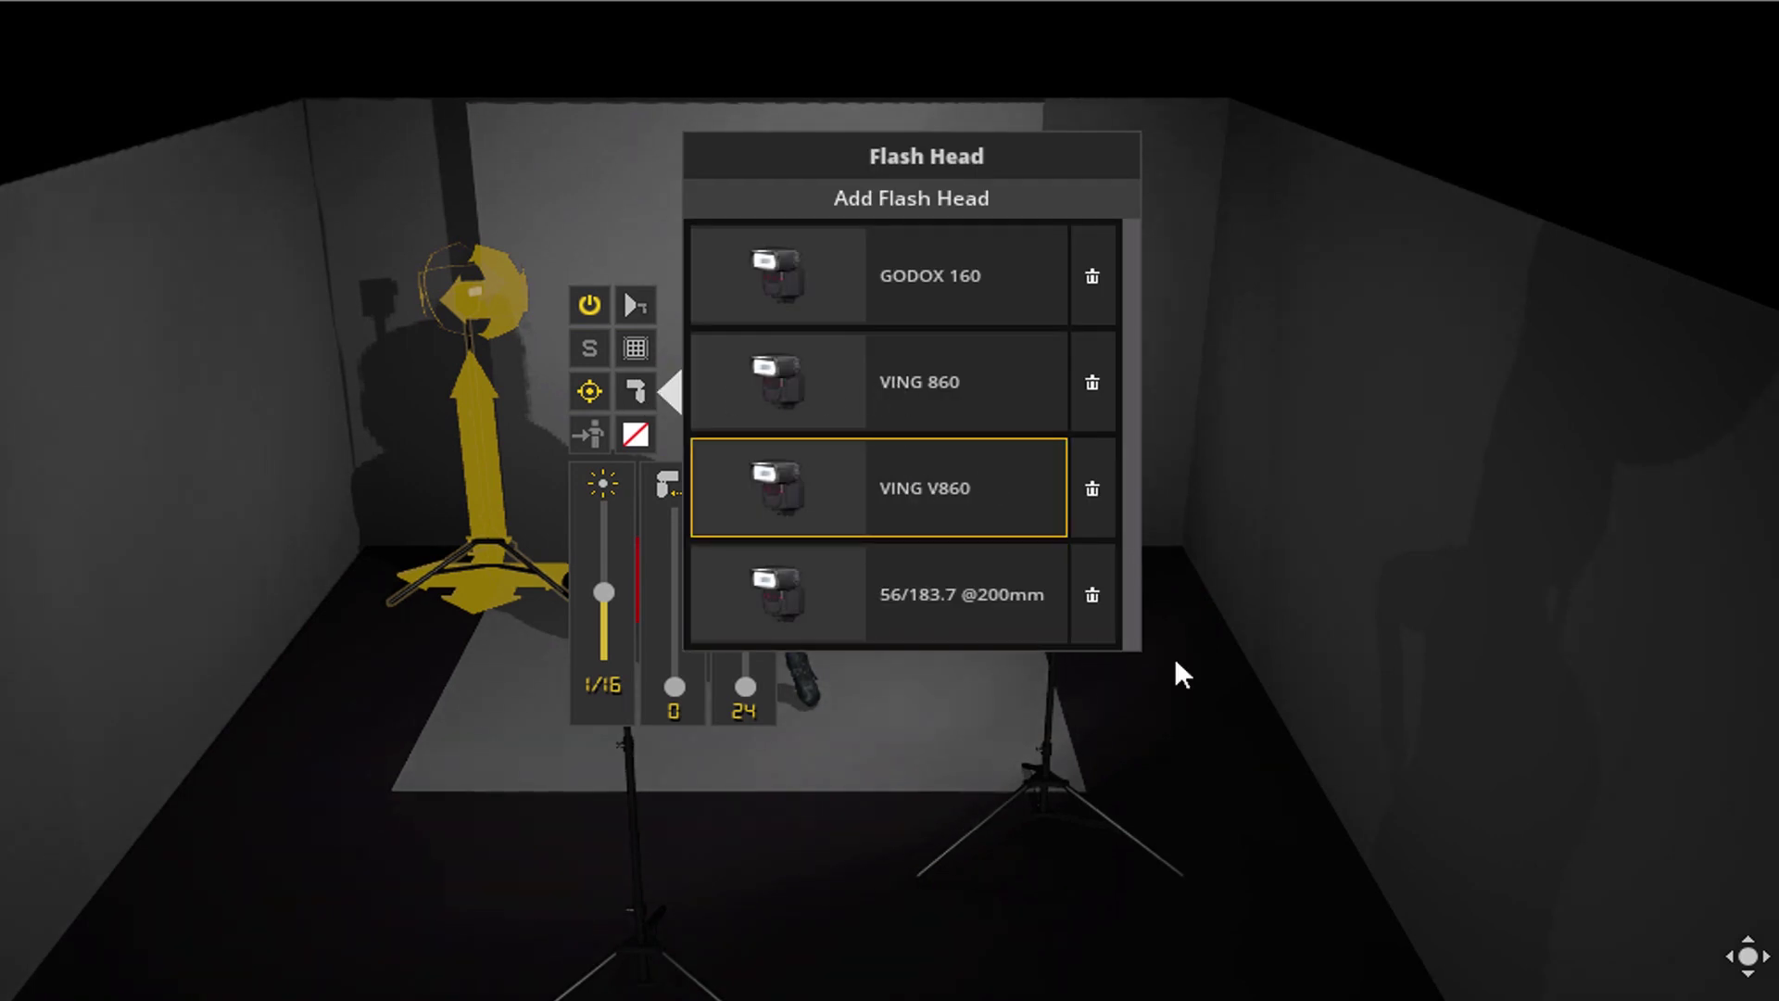
left_click(1231, 765)
right_click_drag(1196, 632, 1172, 608)
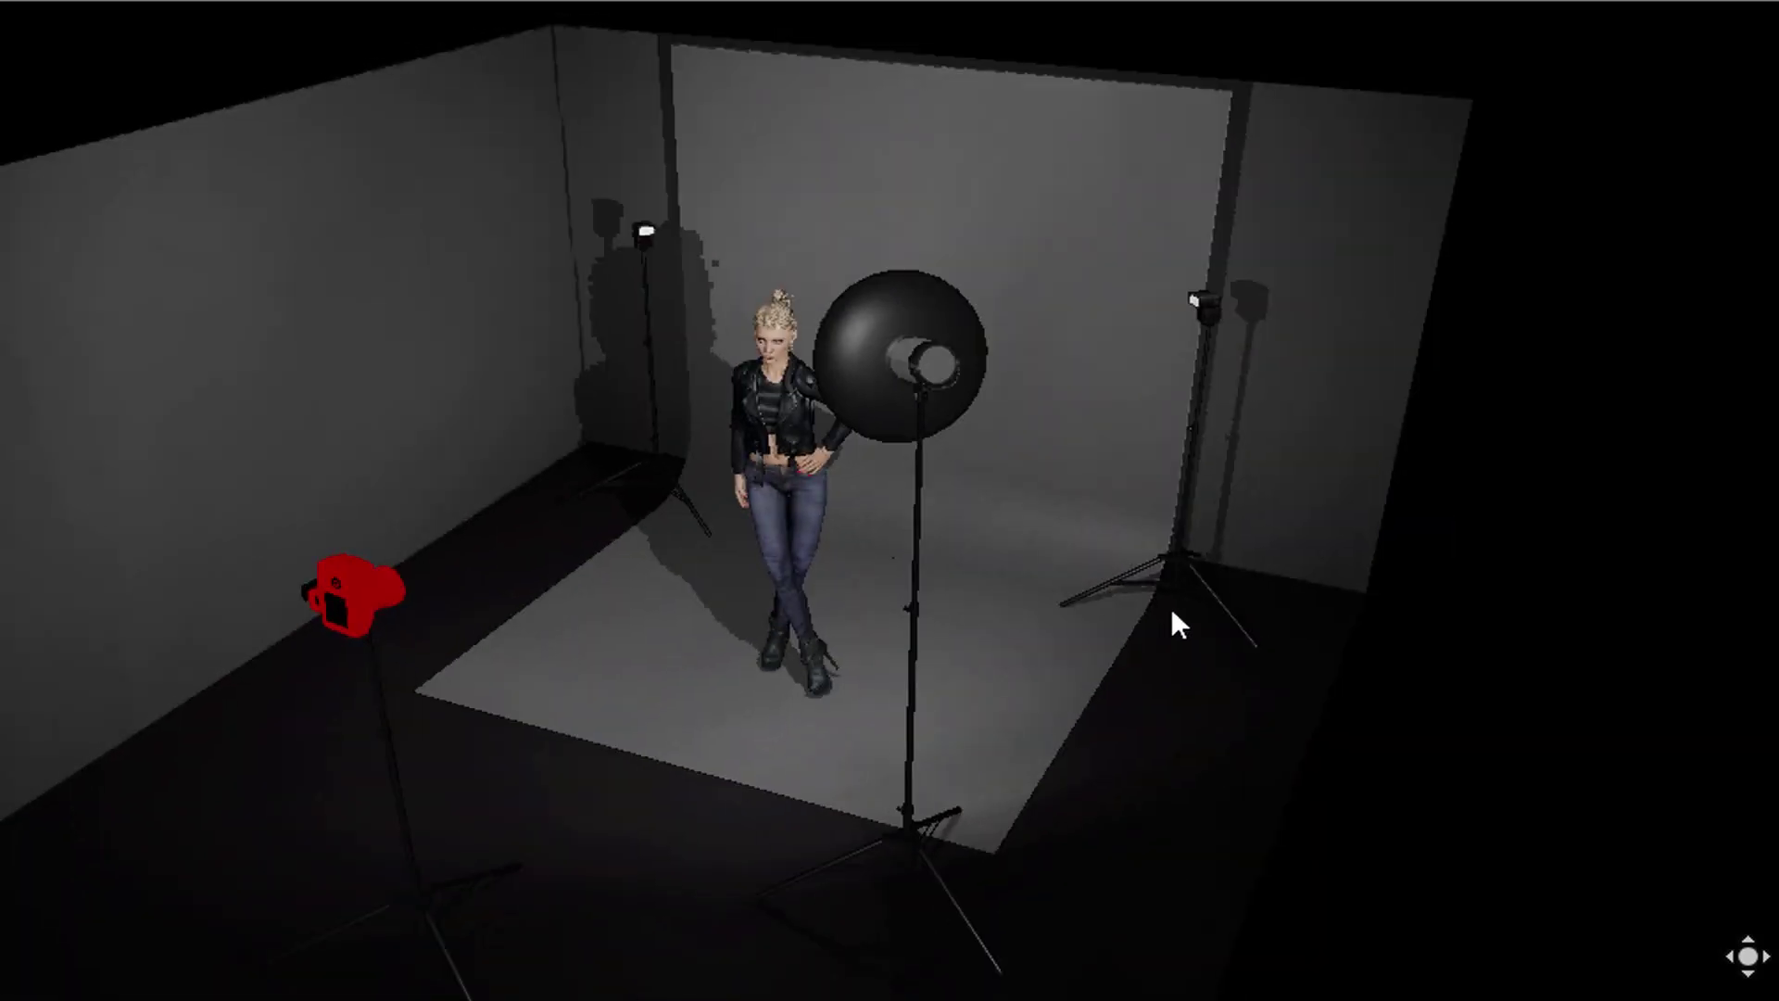
left_click(1186, 577)
left_click(1399, 402)
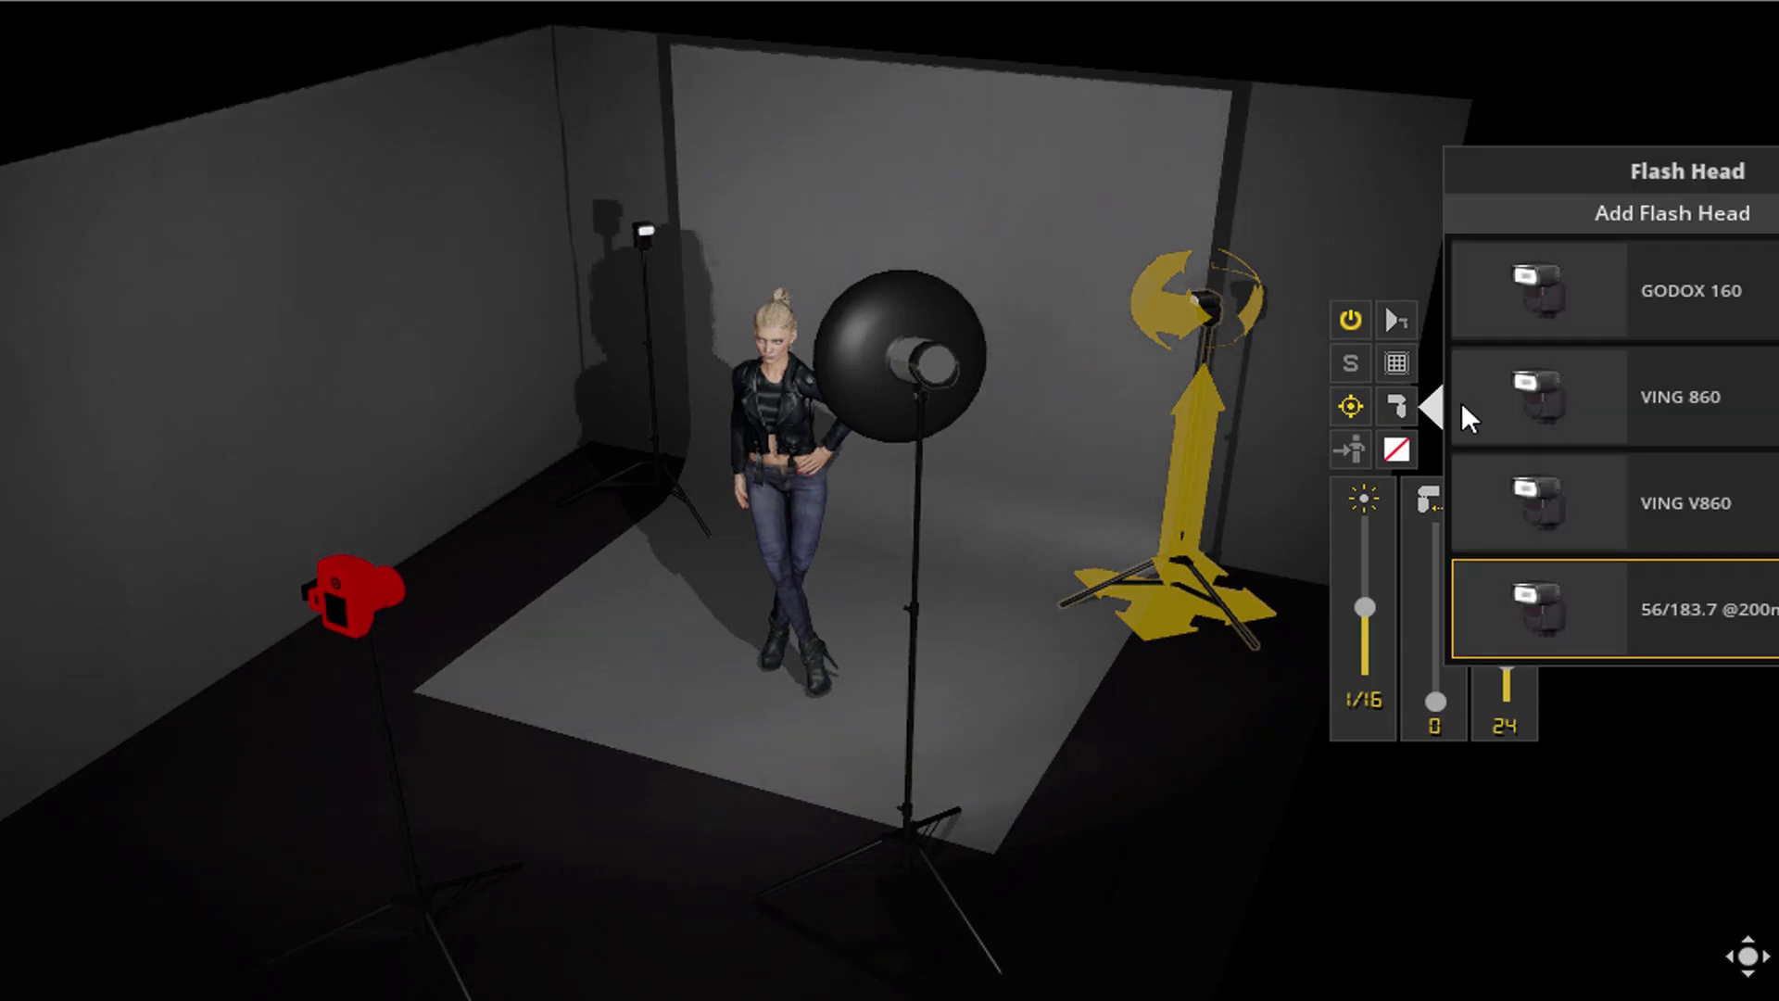
left_click(1704, 500)
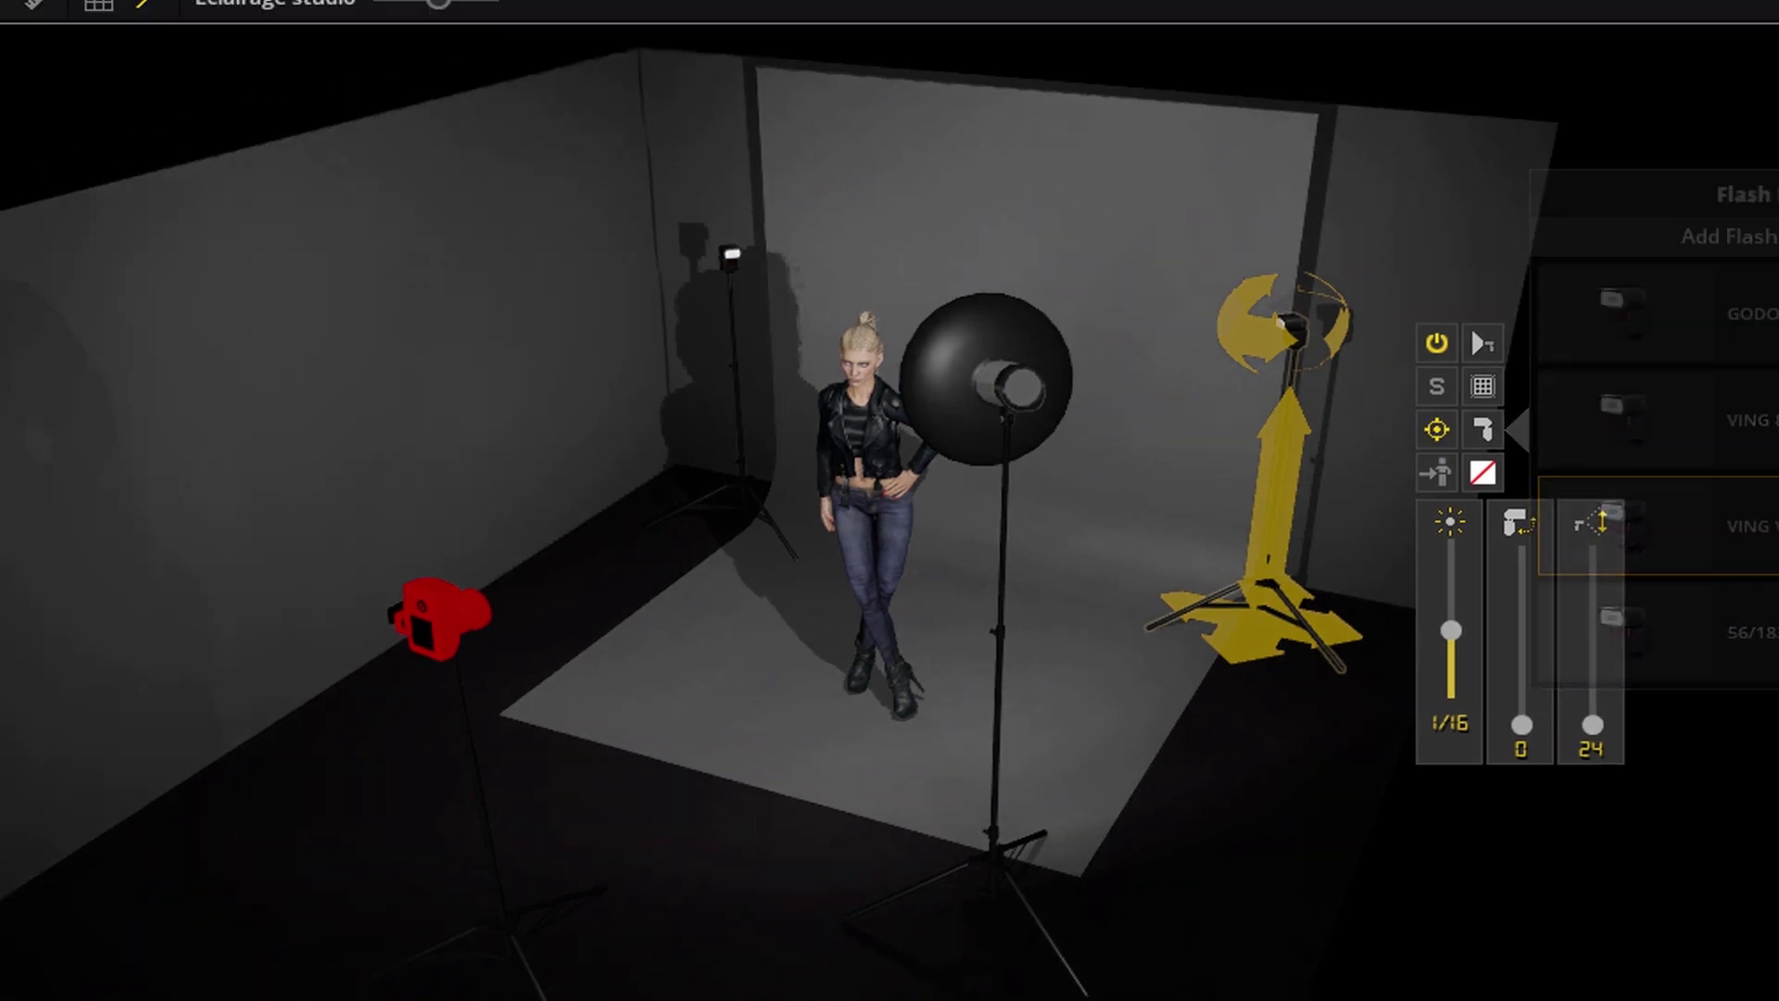
Save the current studio setup as a template named Mon studio basique 3 lampe and close the template manager.
left_click(92, 63)
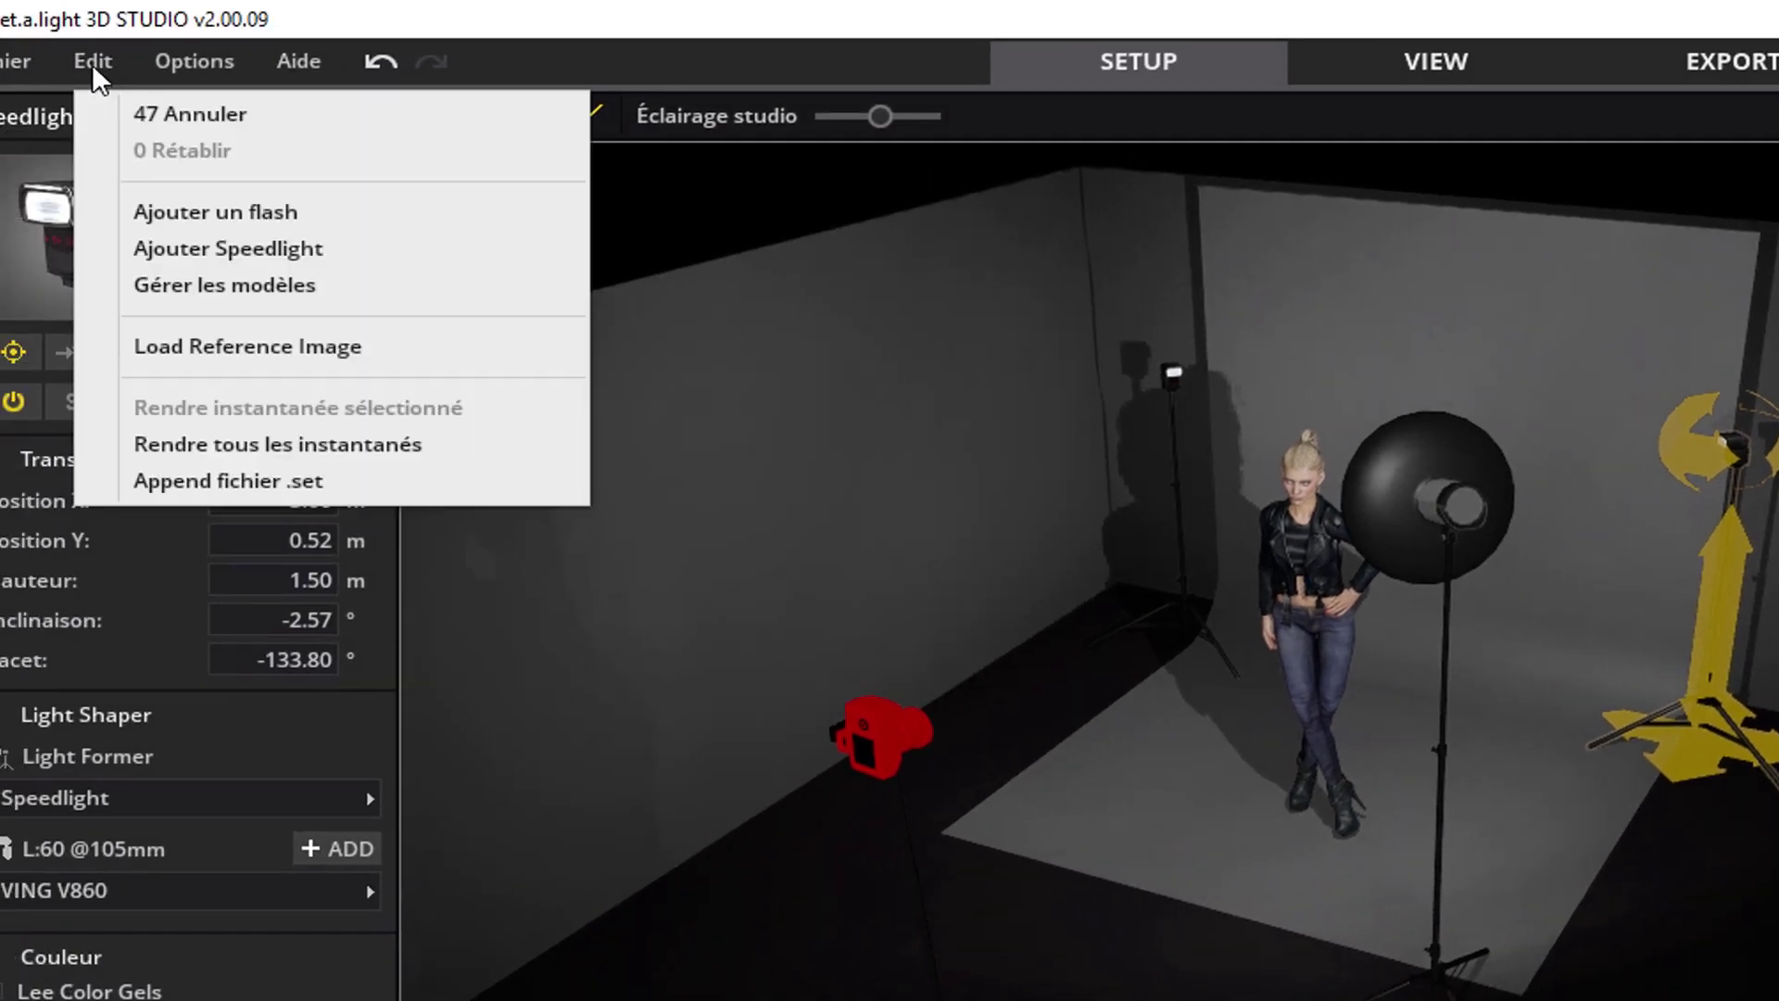
left_click(213, 284)
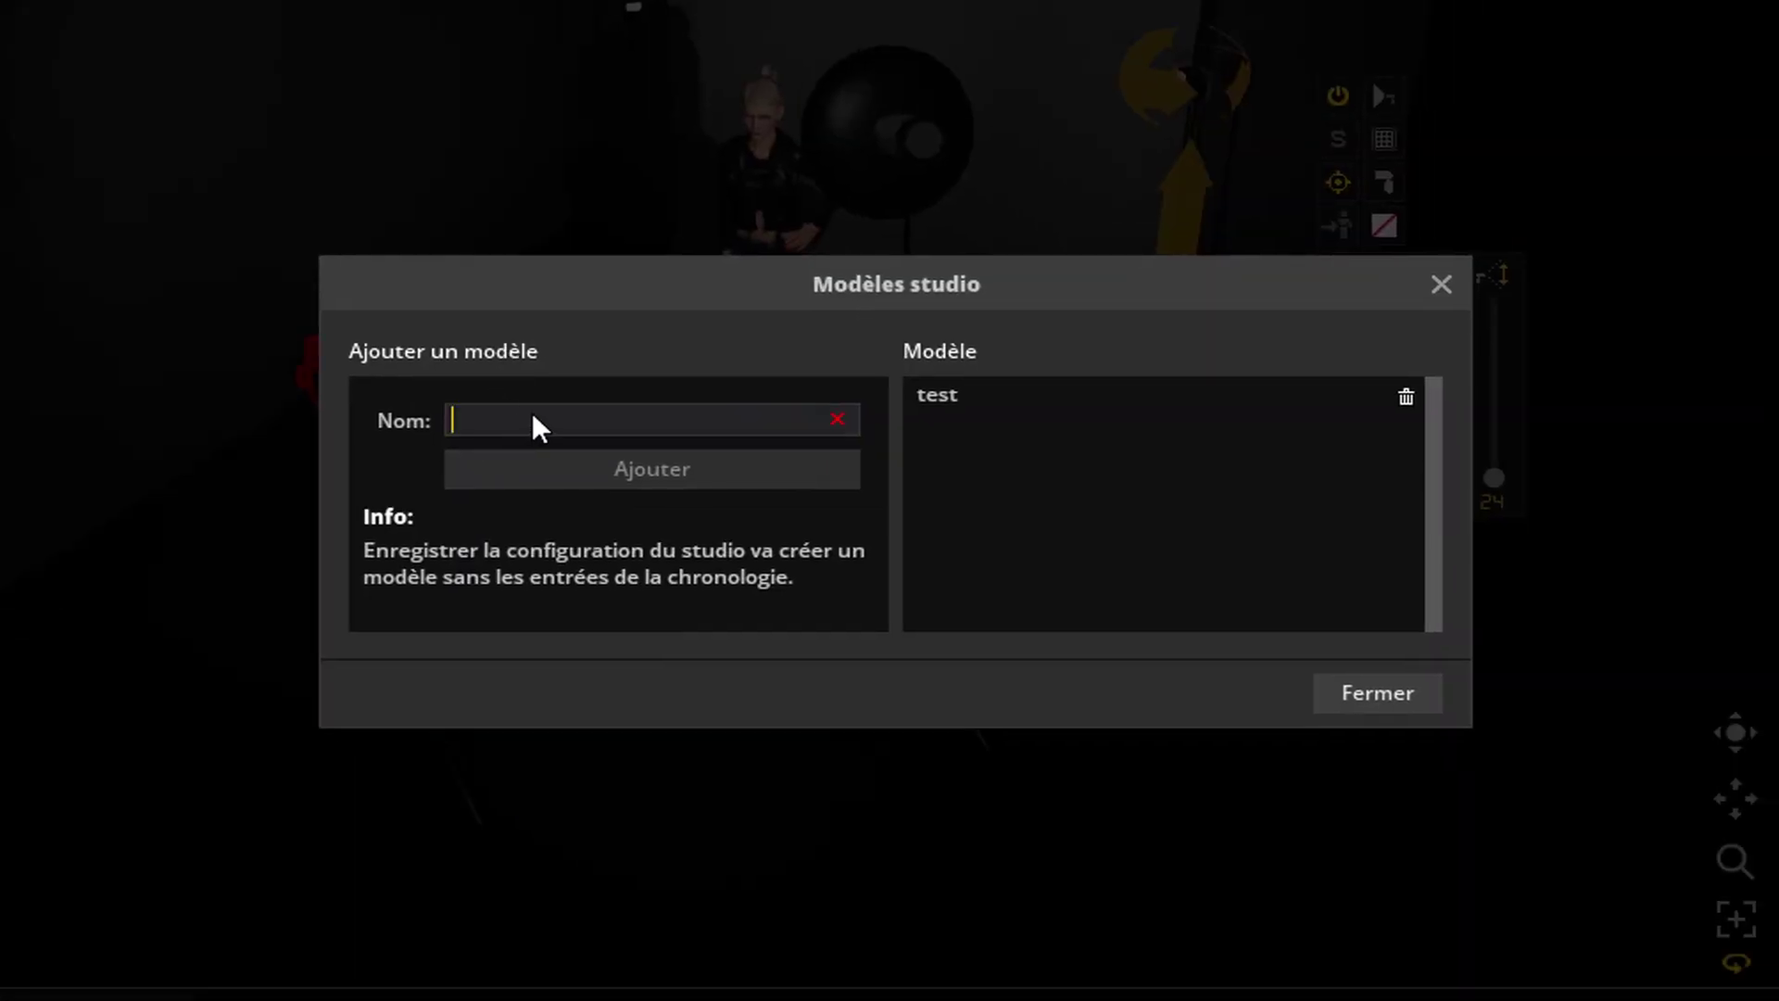
type("Mon studio basique ")
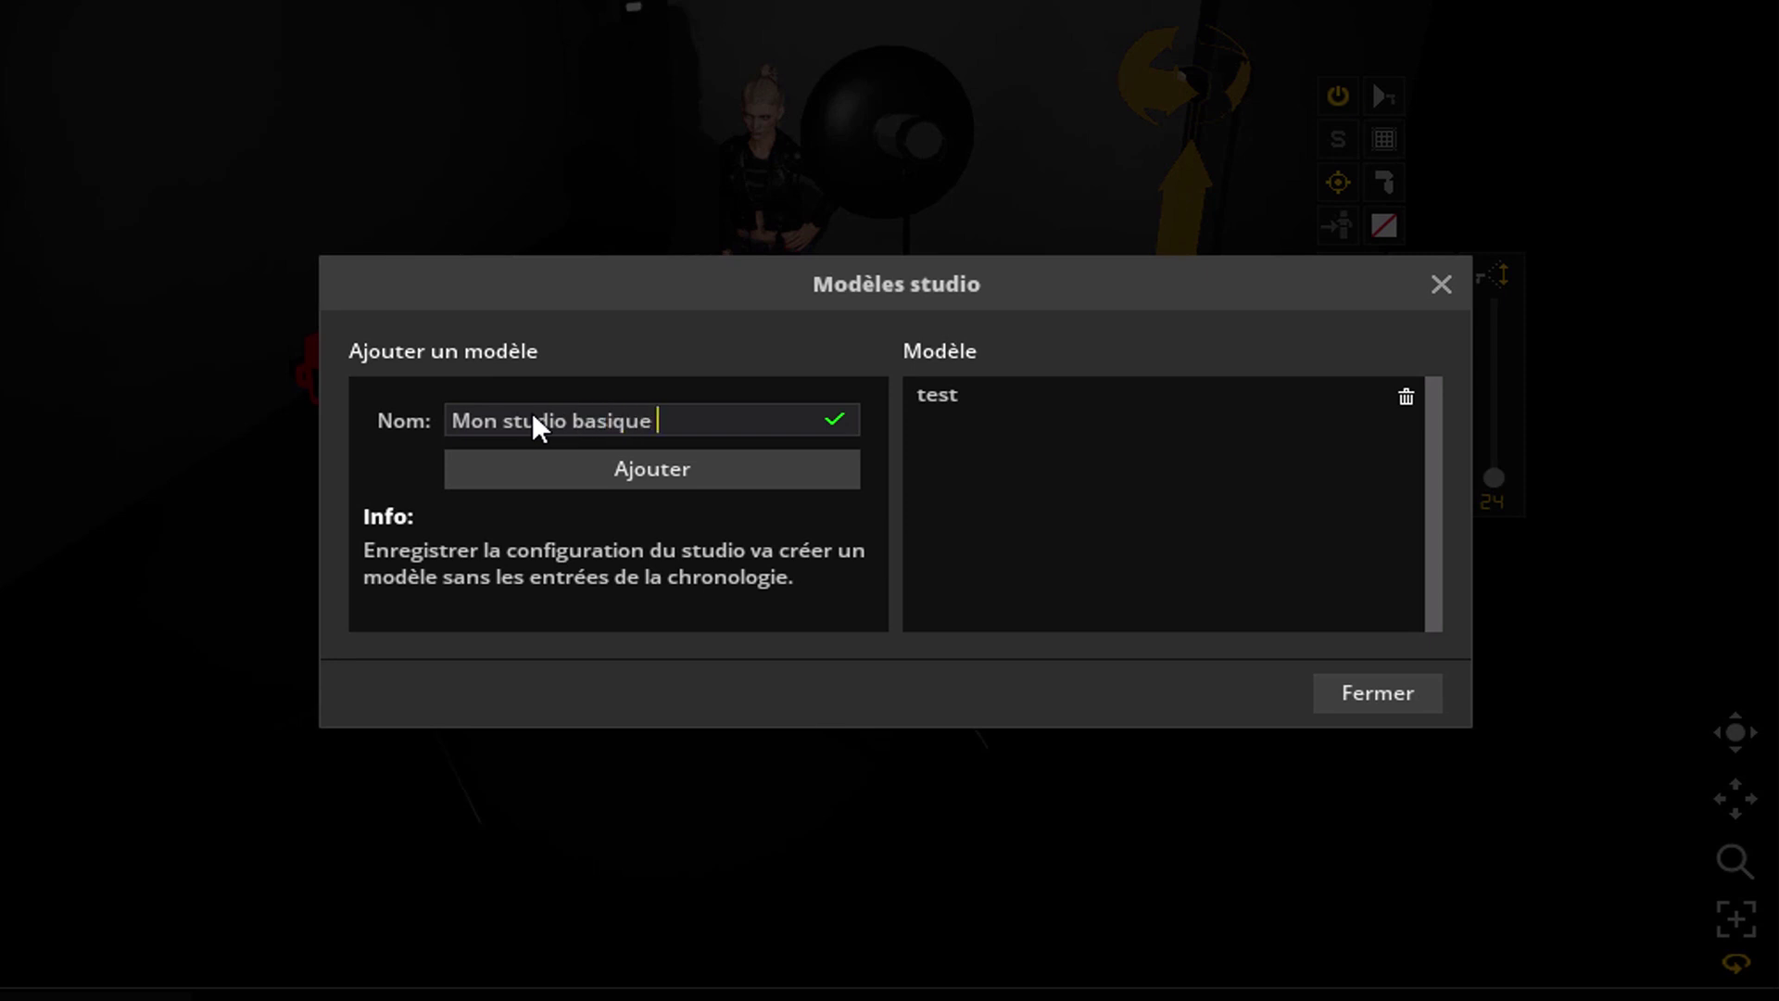
type("3 lampe")
left_click(604, 468)
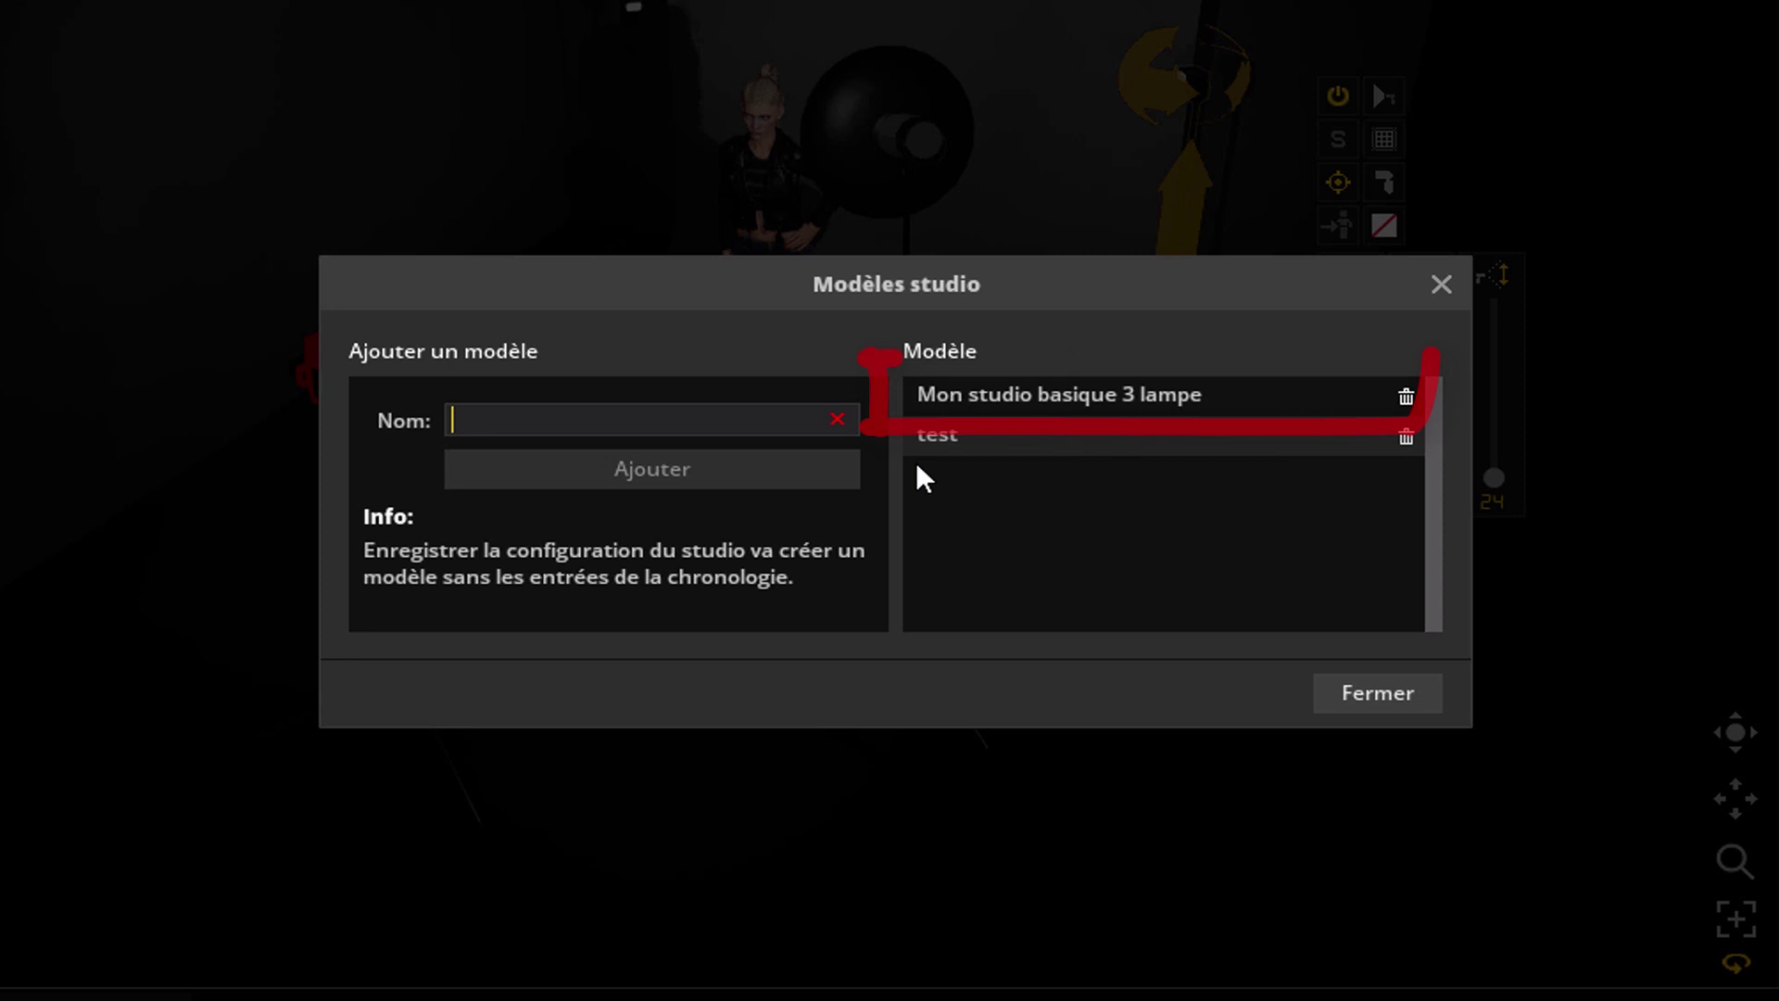
left_click(1378, 694)
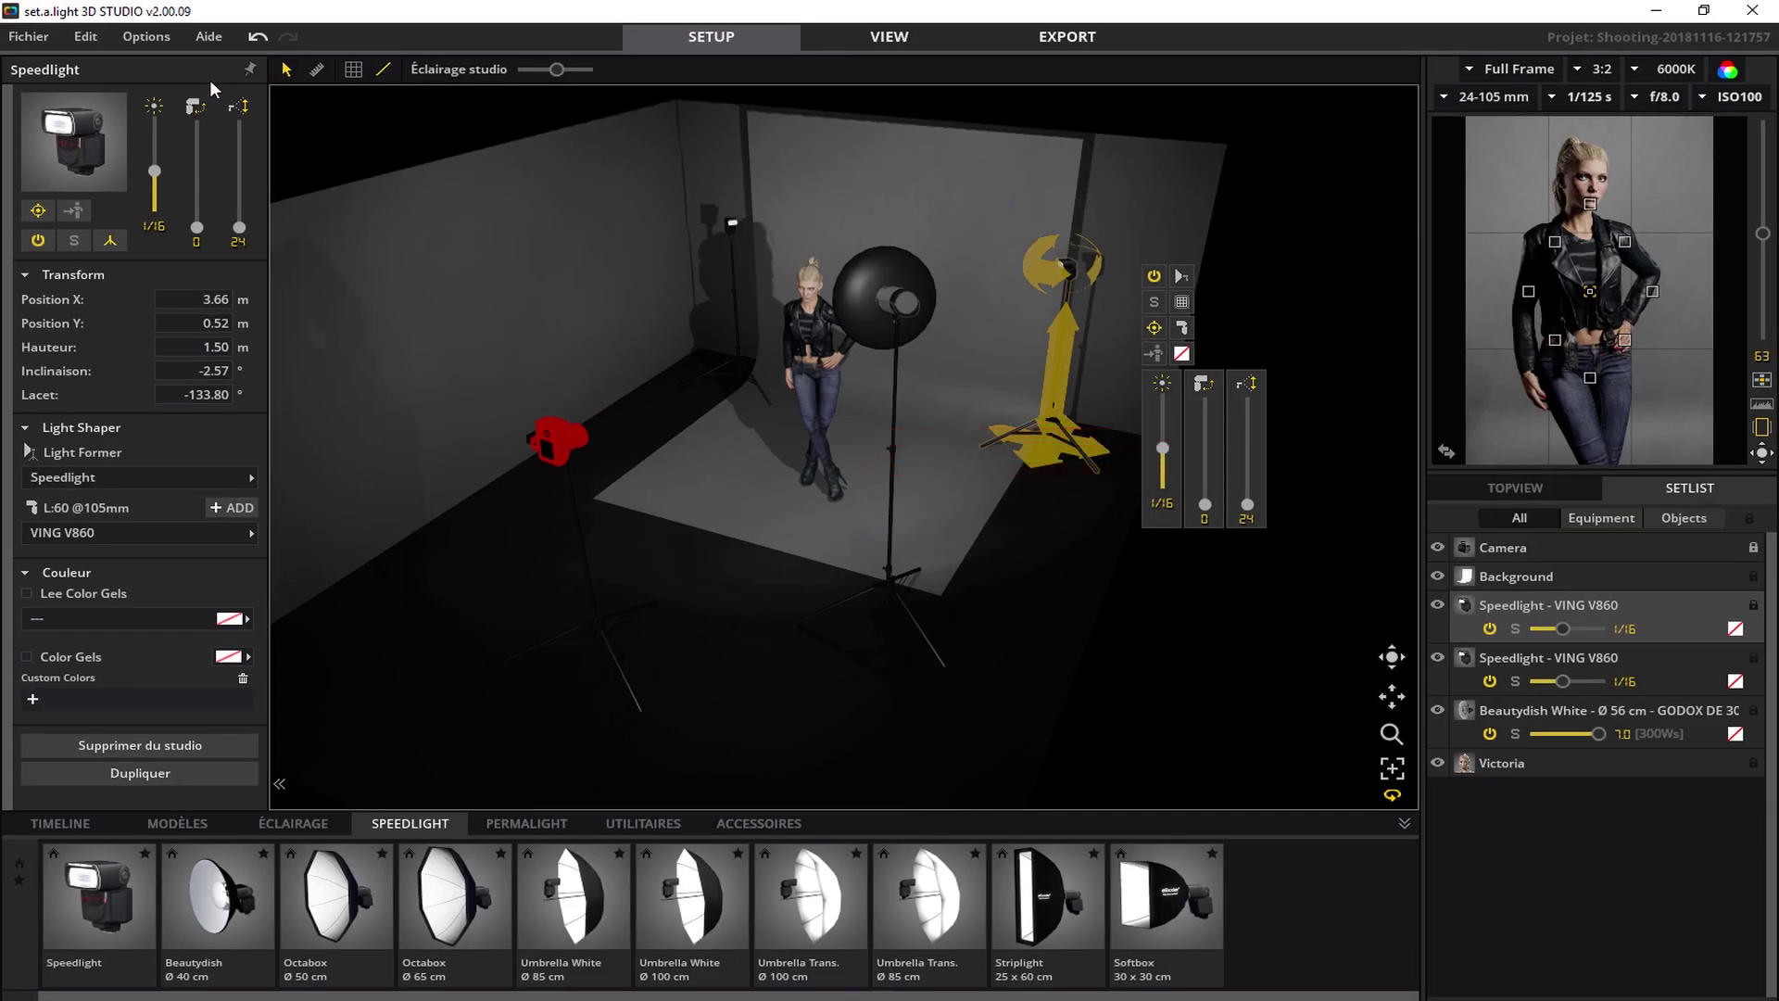
Create a new project from the studio template Mon studio basique 3 lampe.
left_click(28, 37)
left_click(56, 66)
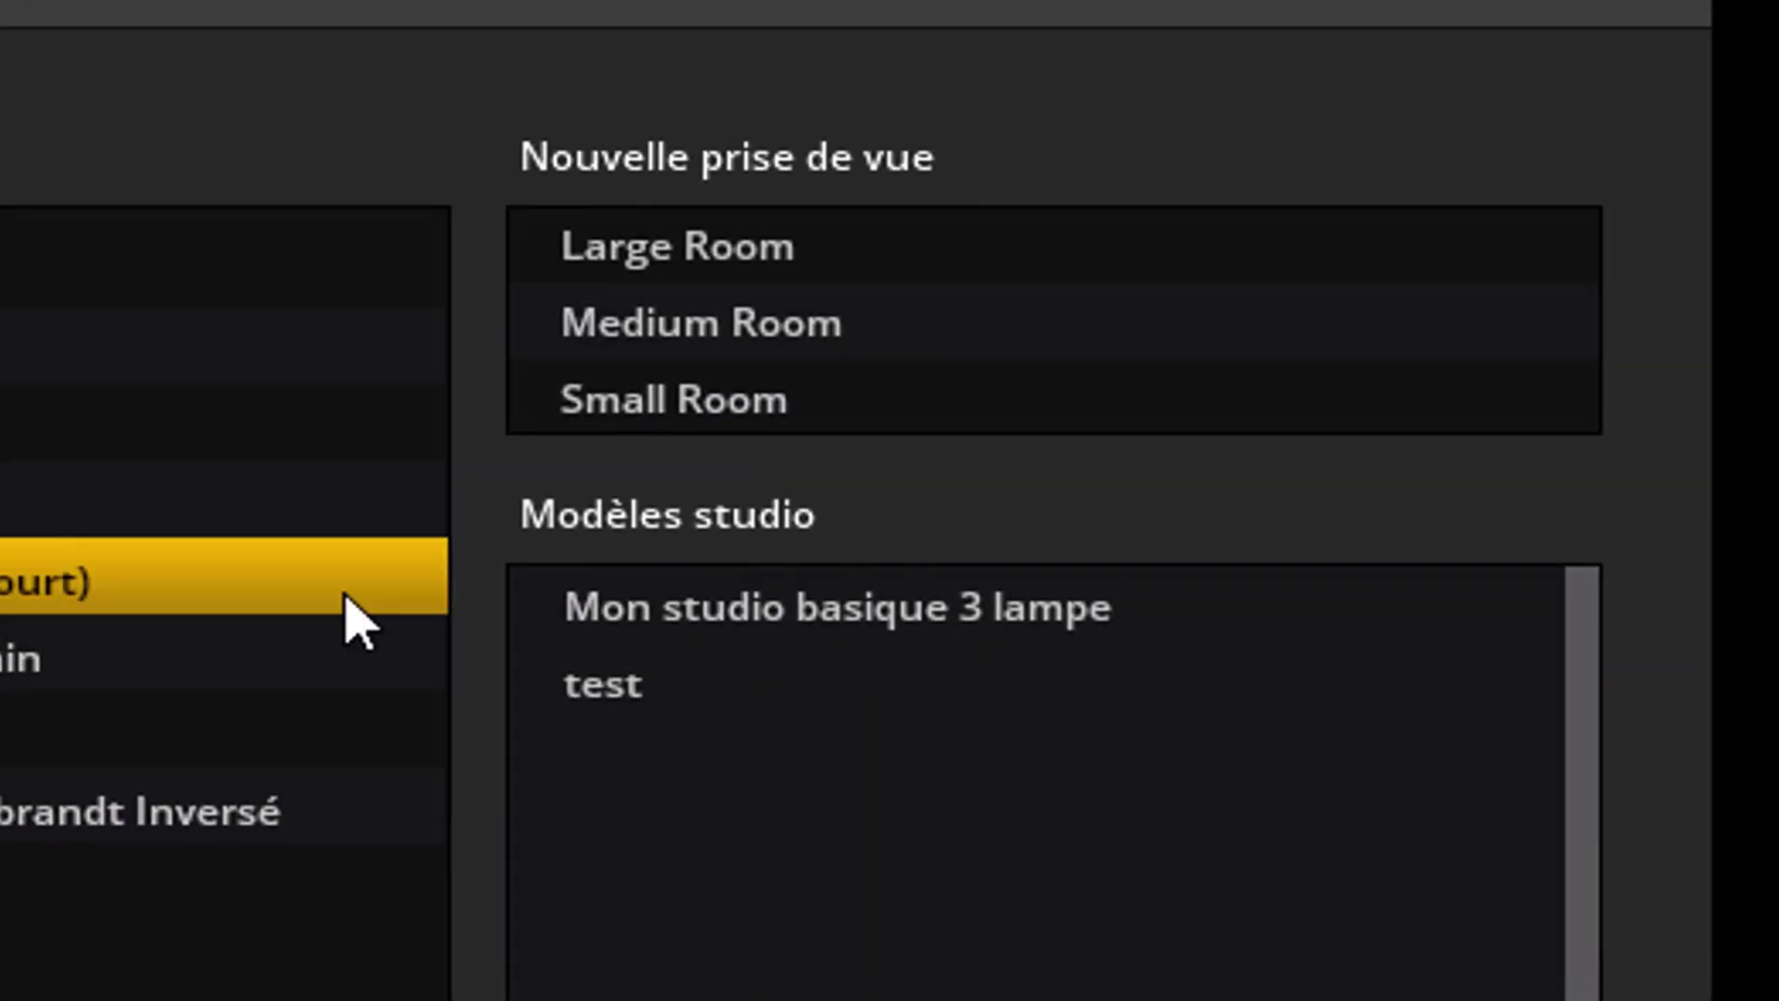
double_click(964, 609)
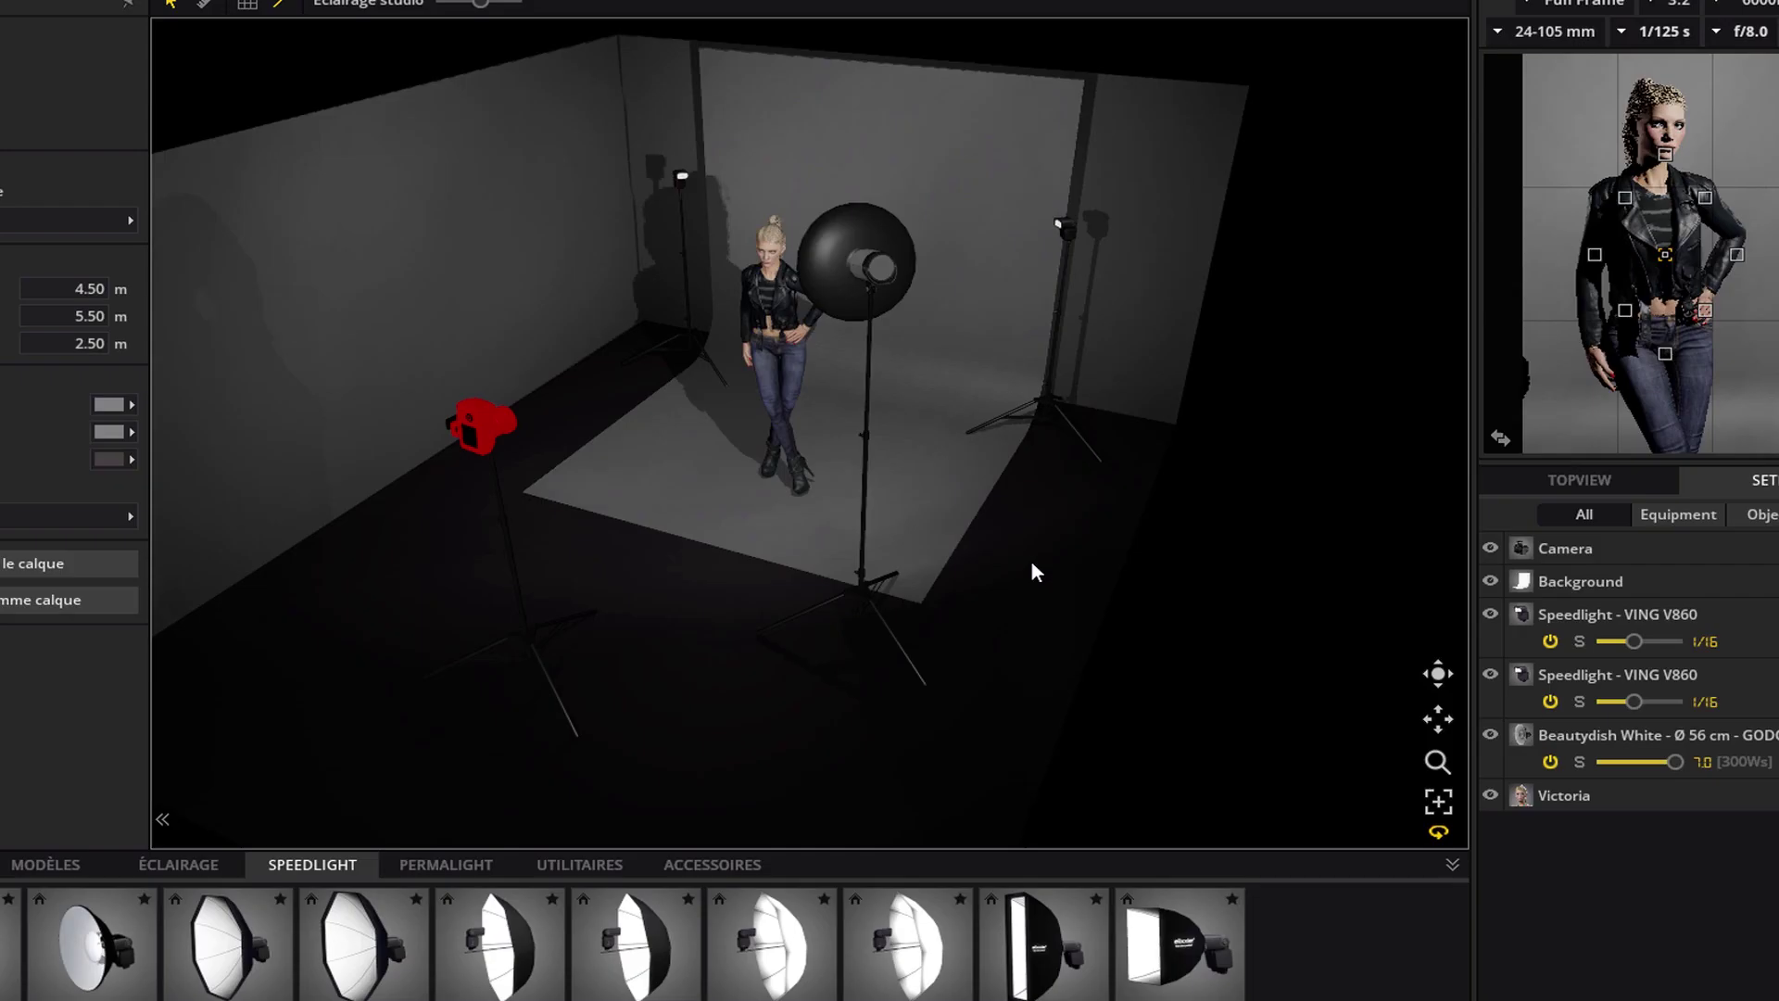
Check which flash heads are assigned to the beauty dish and to the speedlight in the back-left corner of the room.
right_click_drag(1077, 559, 798, 564)
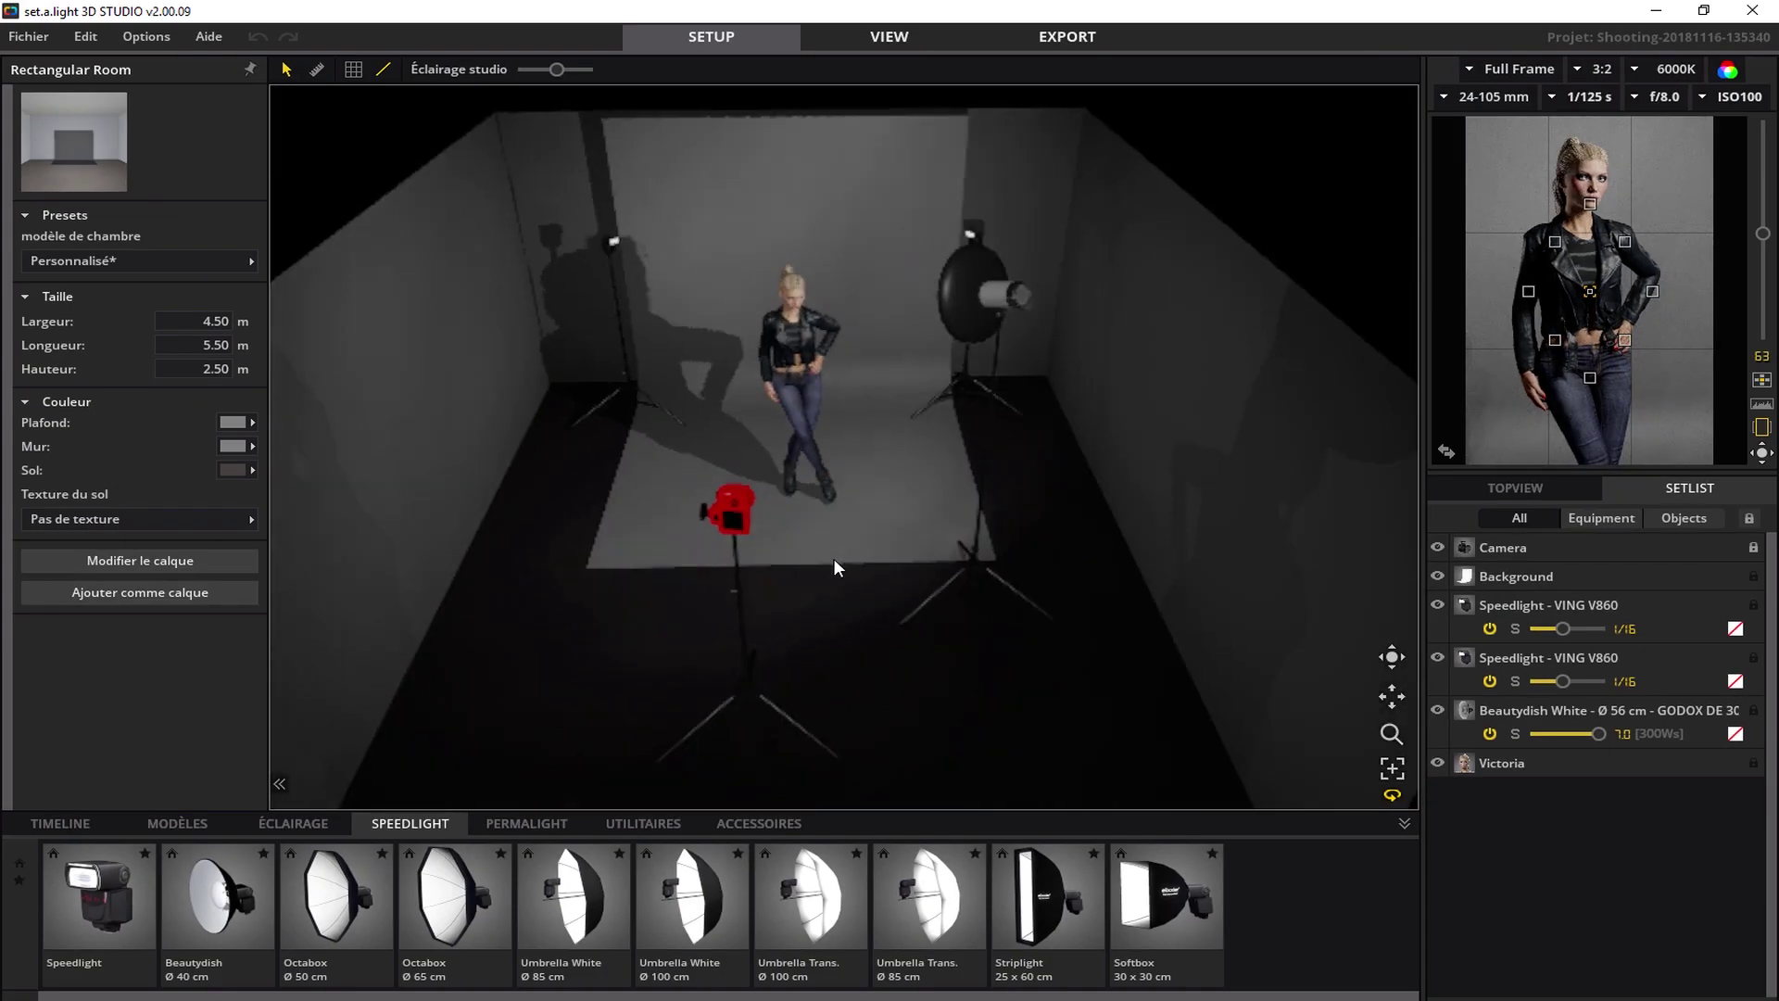
left_click(992, 585)
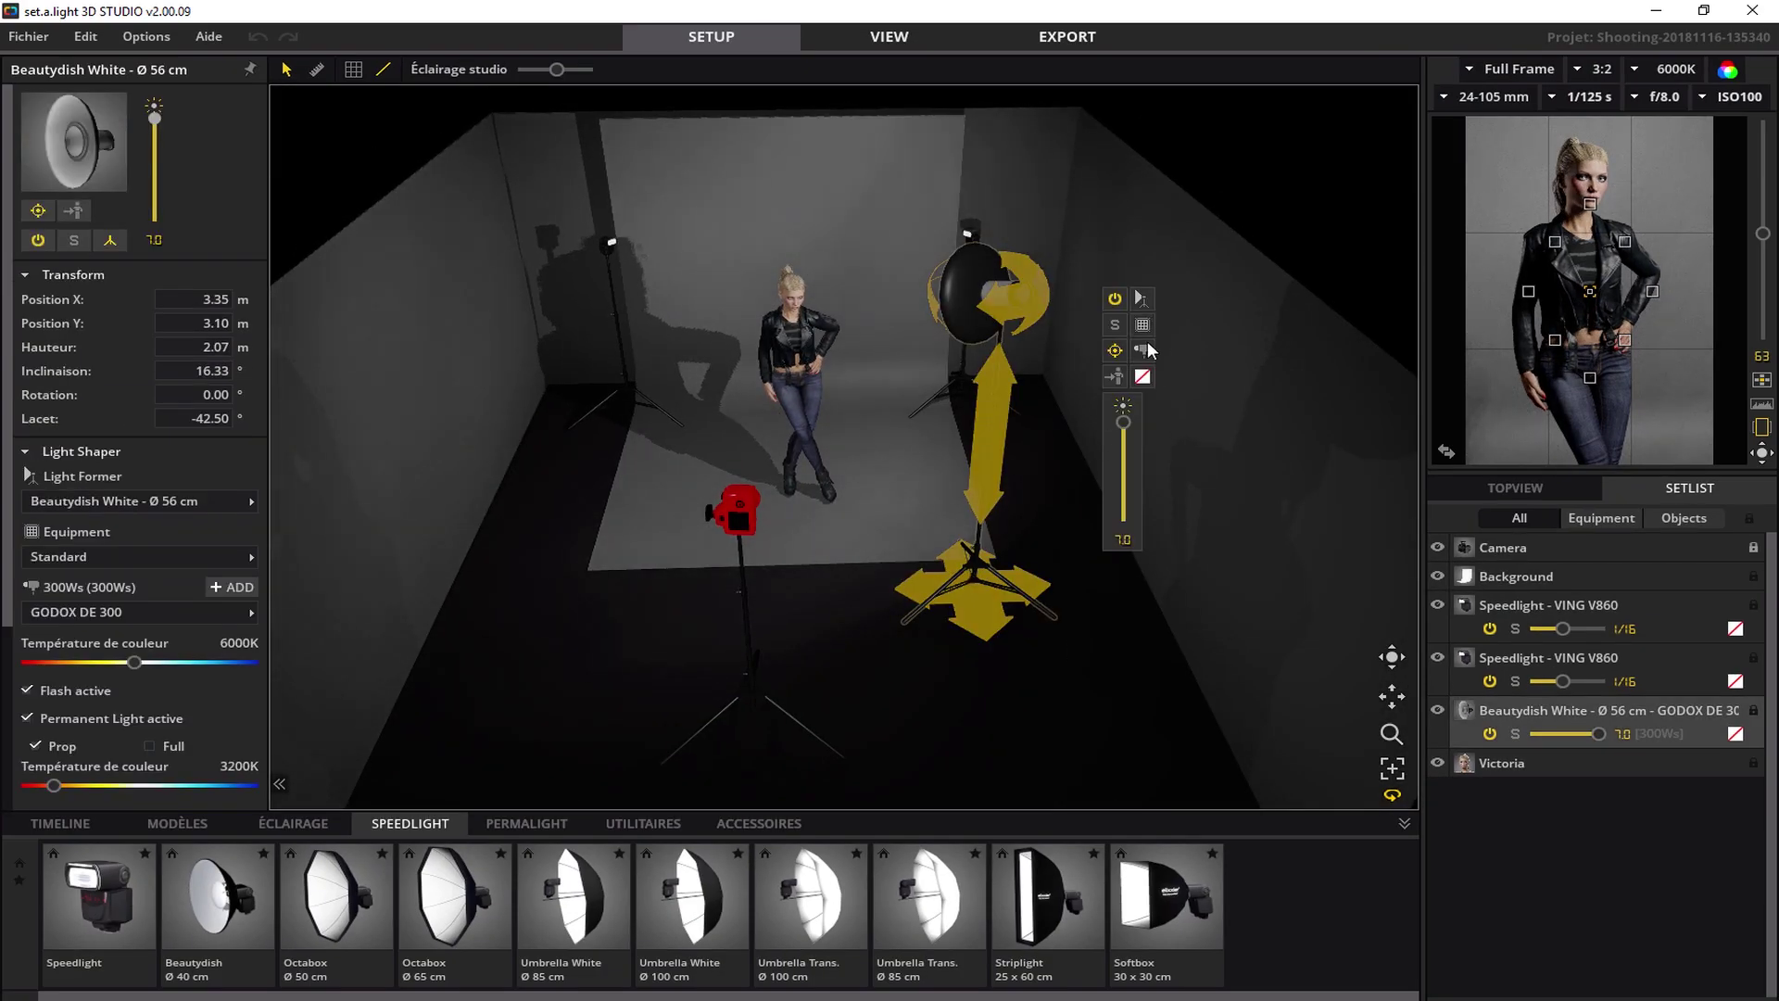
left_click(1144, 345)
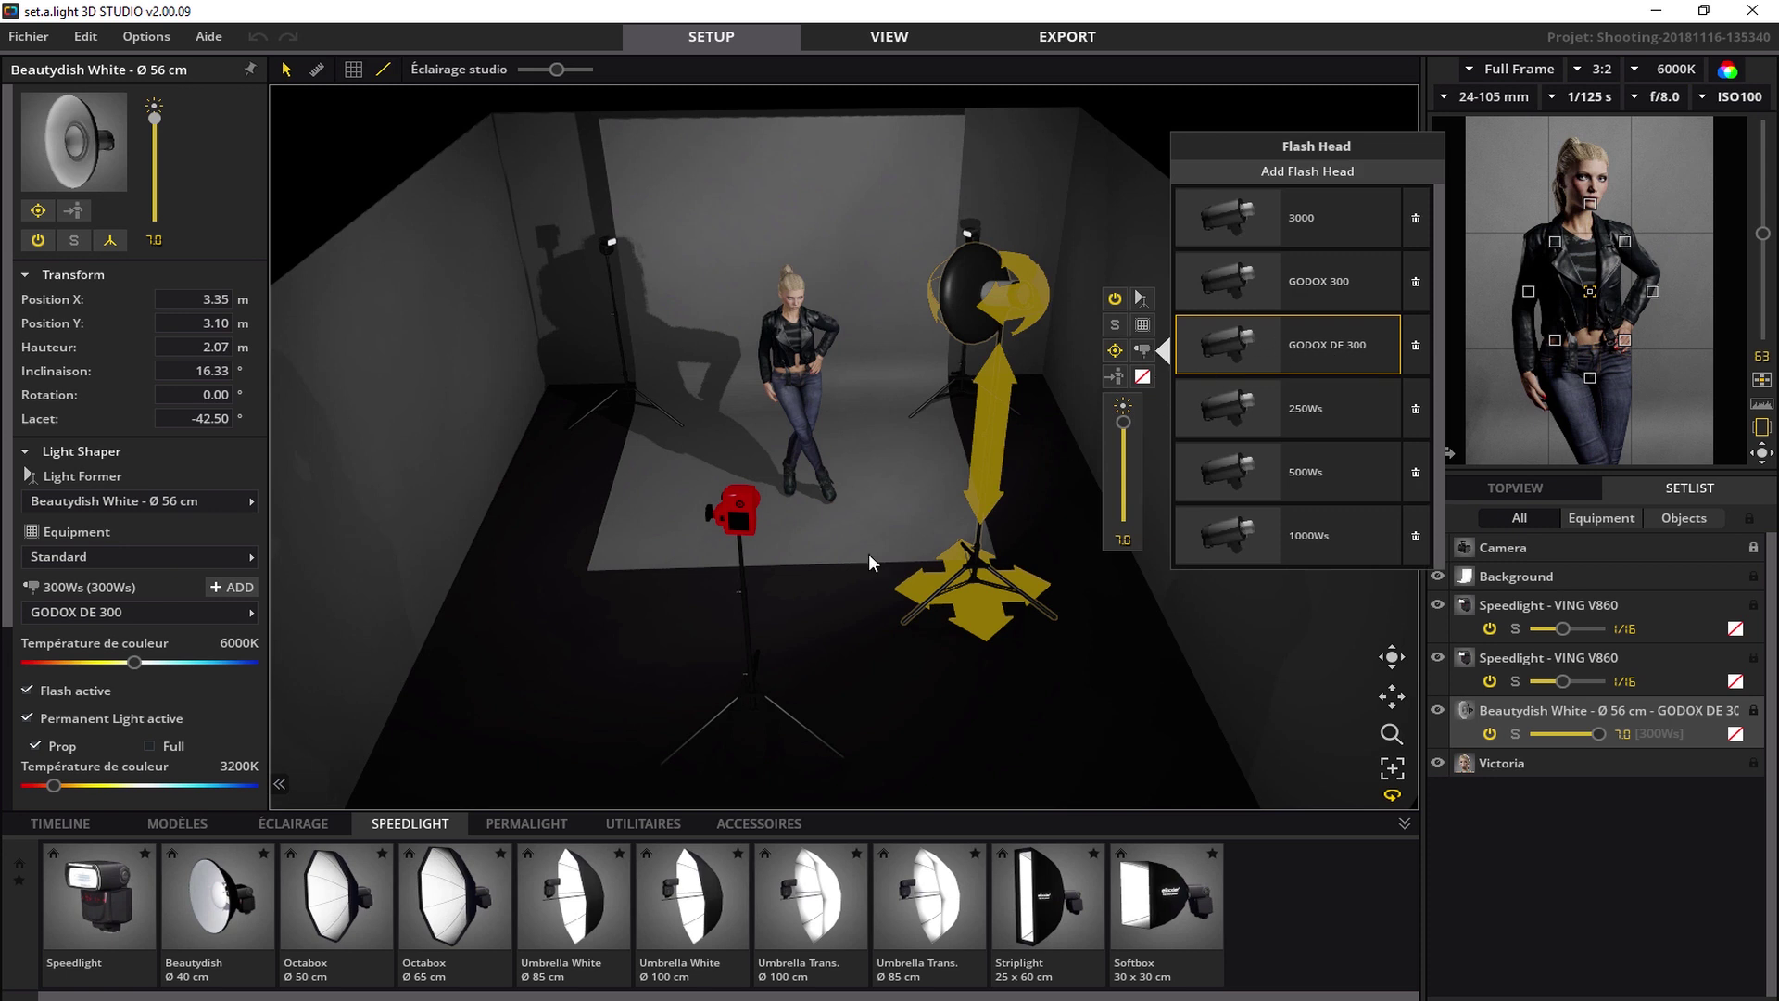
left_click(633, 422)
left_click(712, 299)
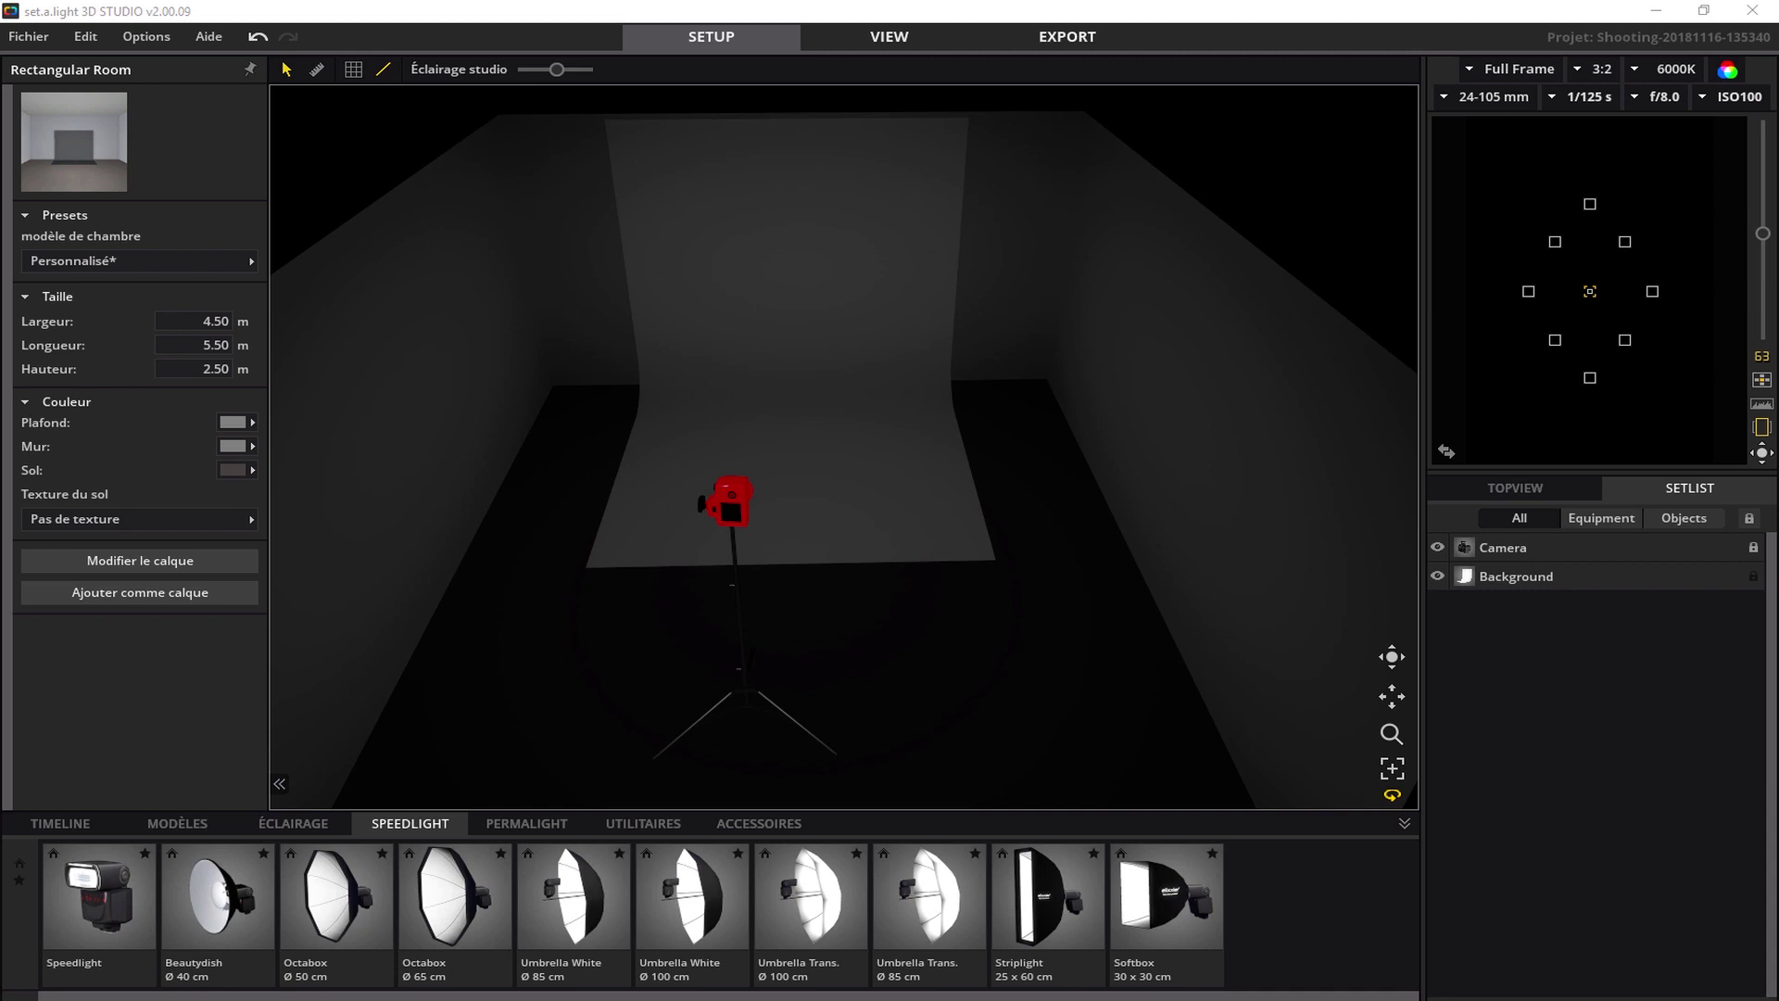
Place an Armchair Comox at the front of the backdrop, at about X 2.50 m, Y 2.67 m.
left_click(747, 820)
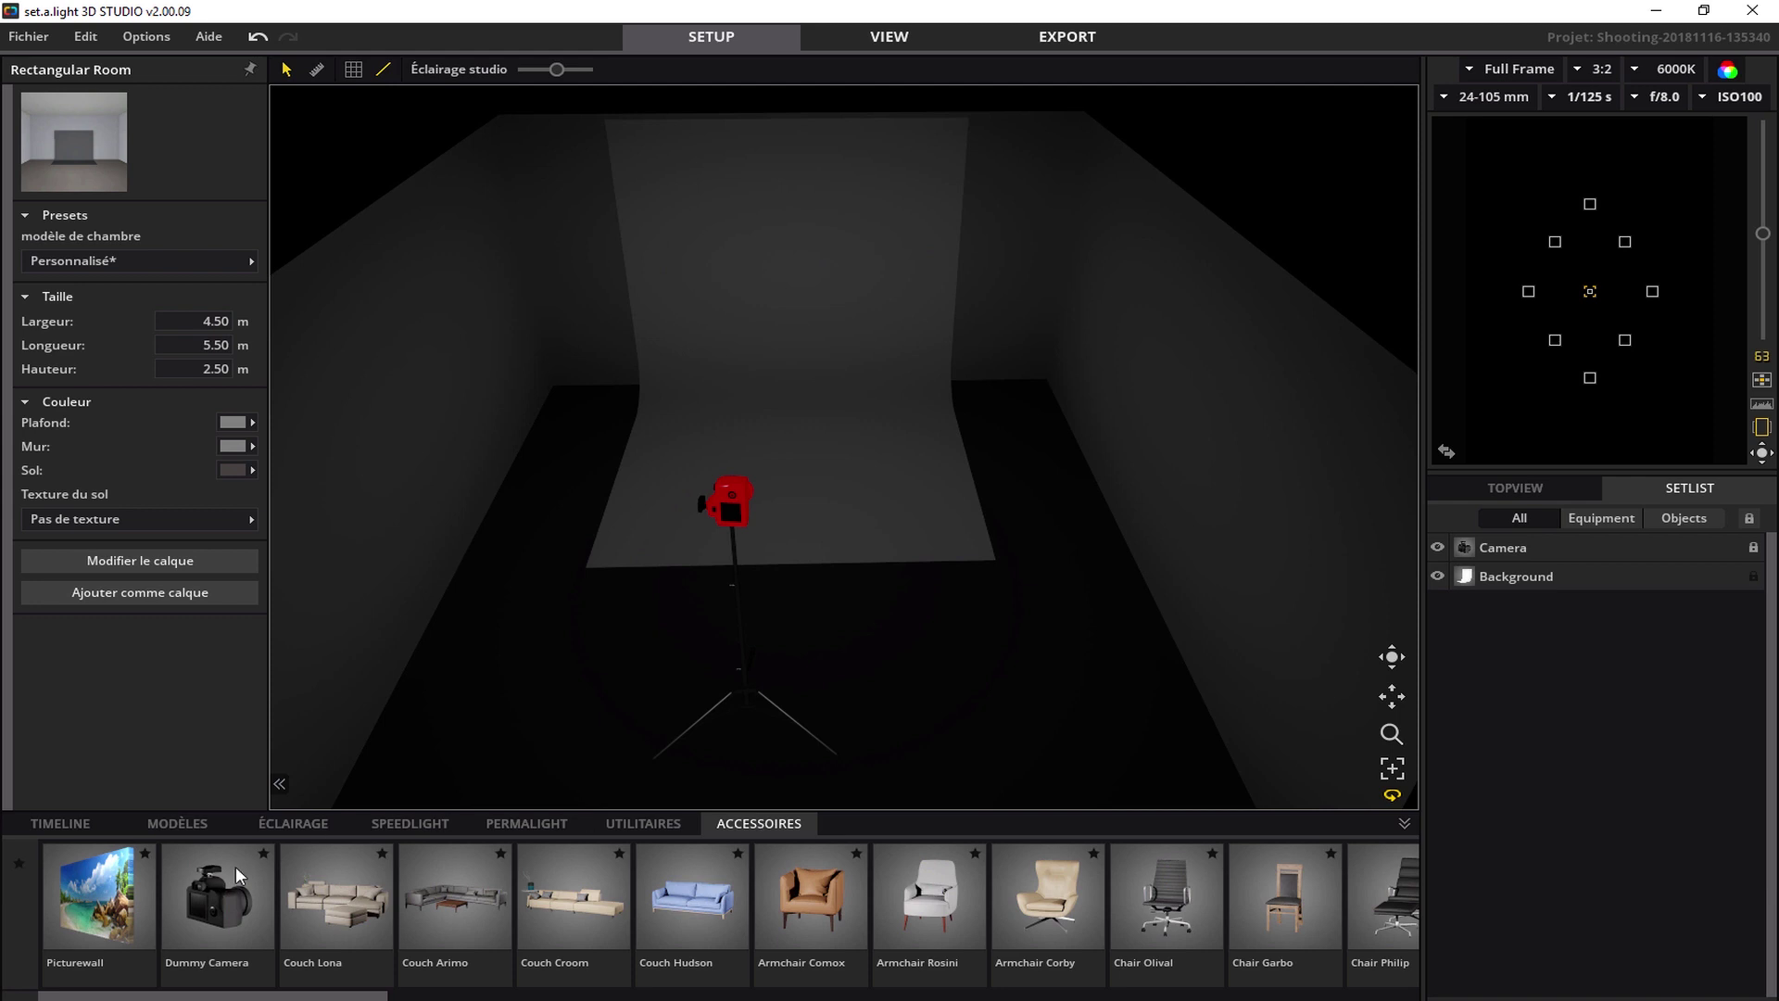
left_click(823, 879)
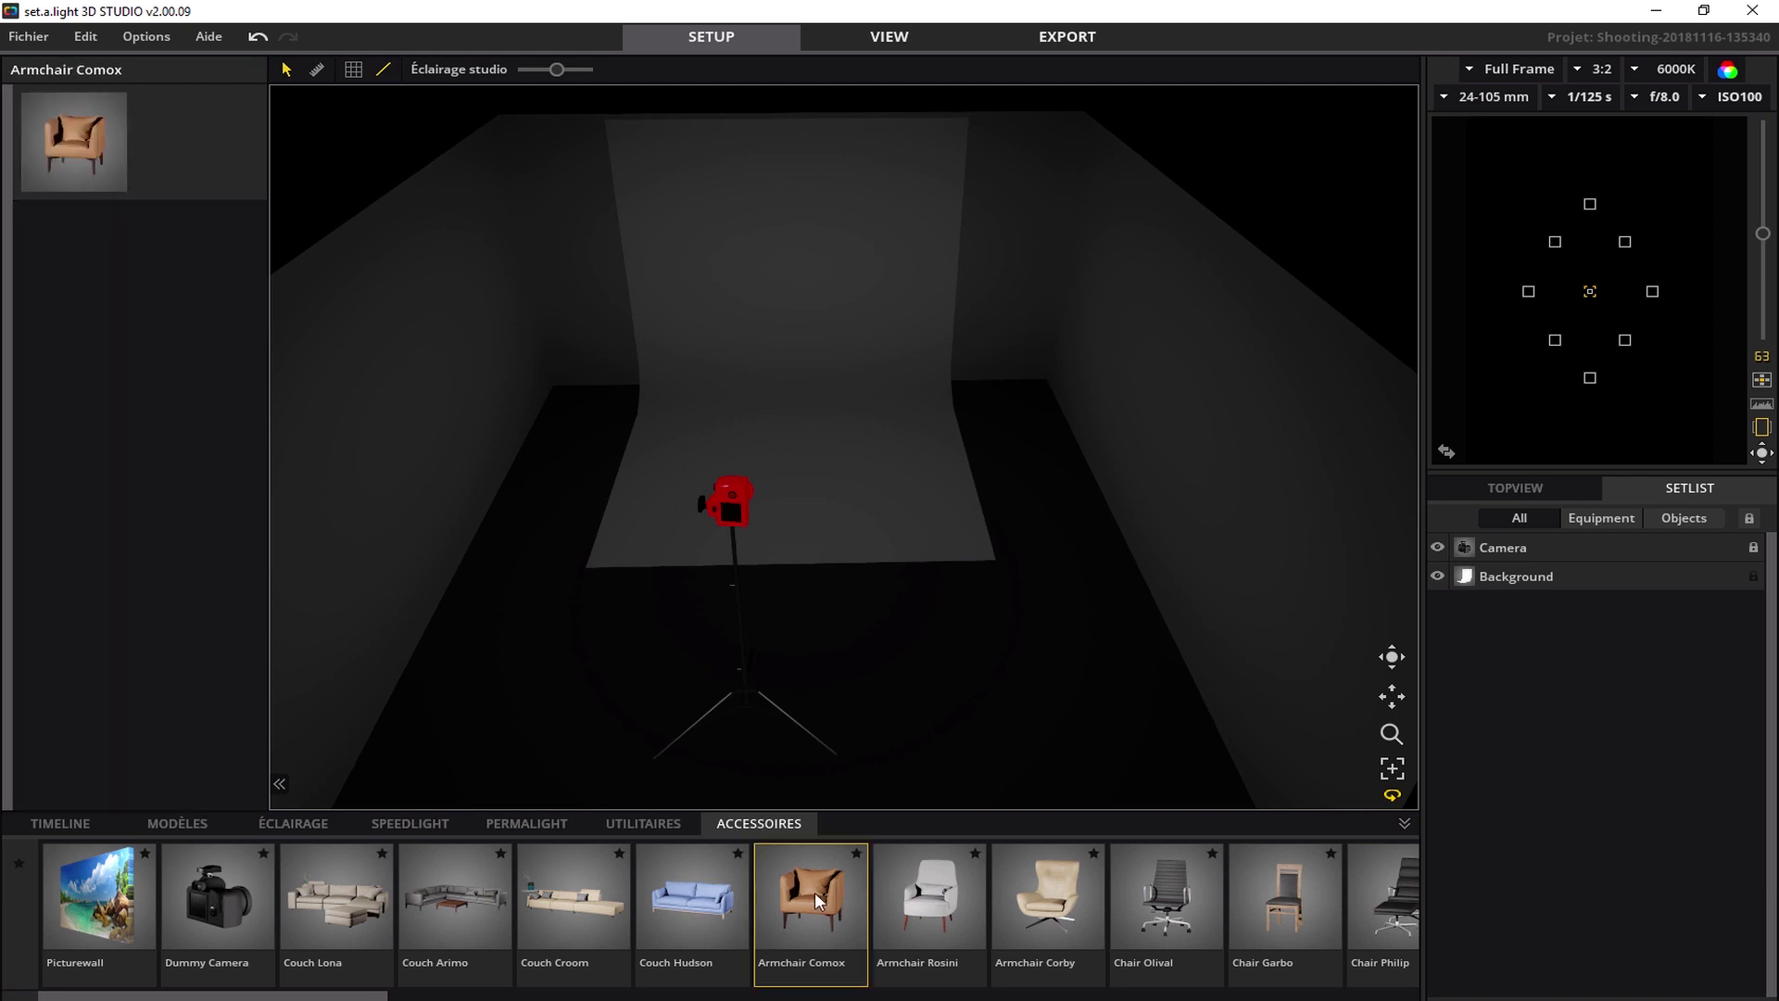
left_click_drag(845, 547, 977, 703)
right_click_drag(977, 703, 765, 491)
left_click_drag(765, 500, 784, 510)
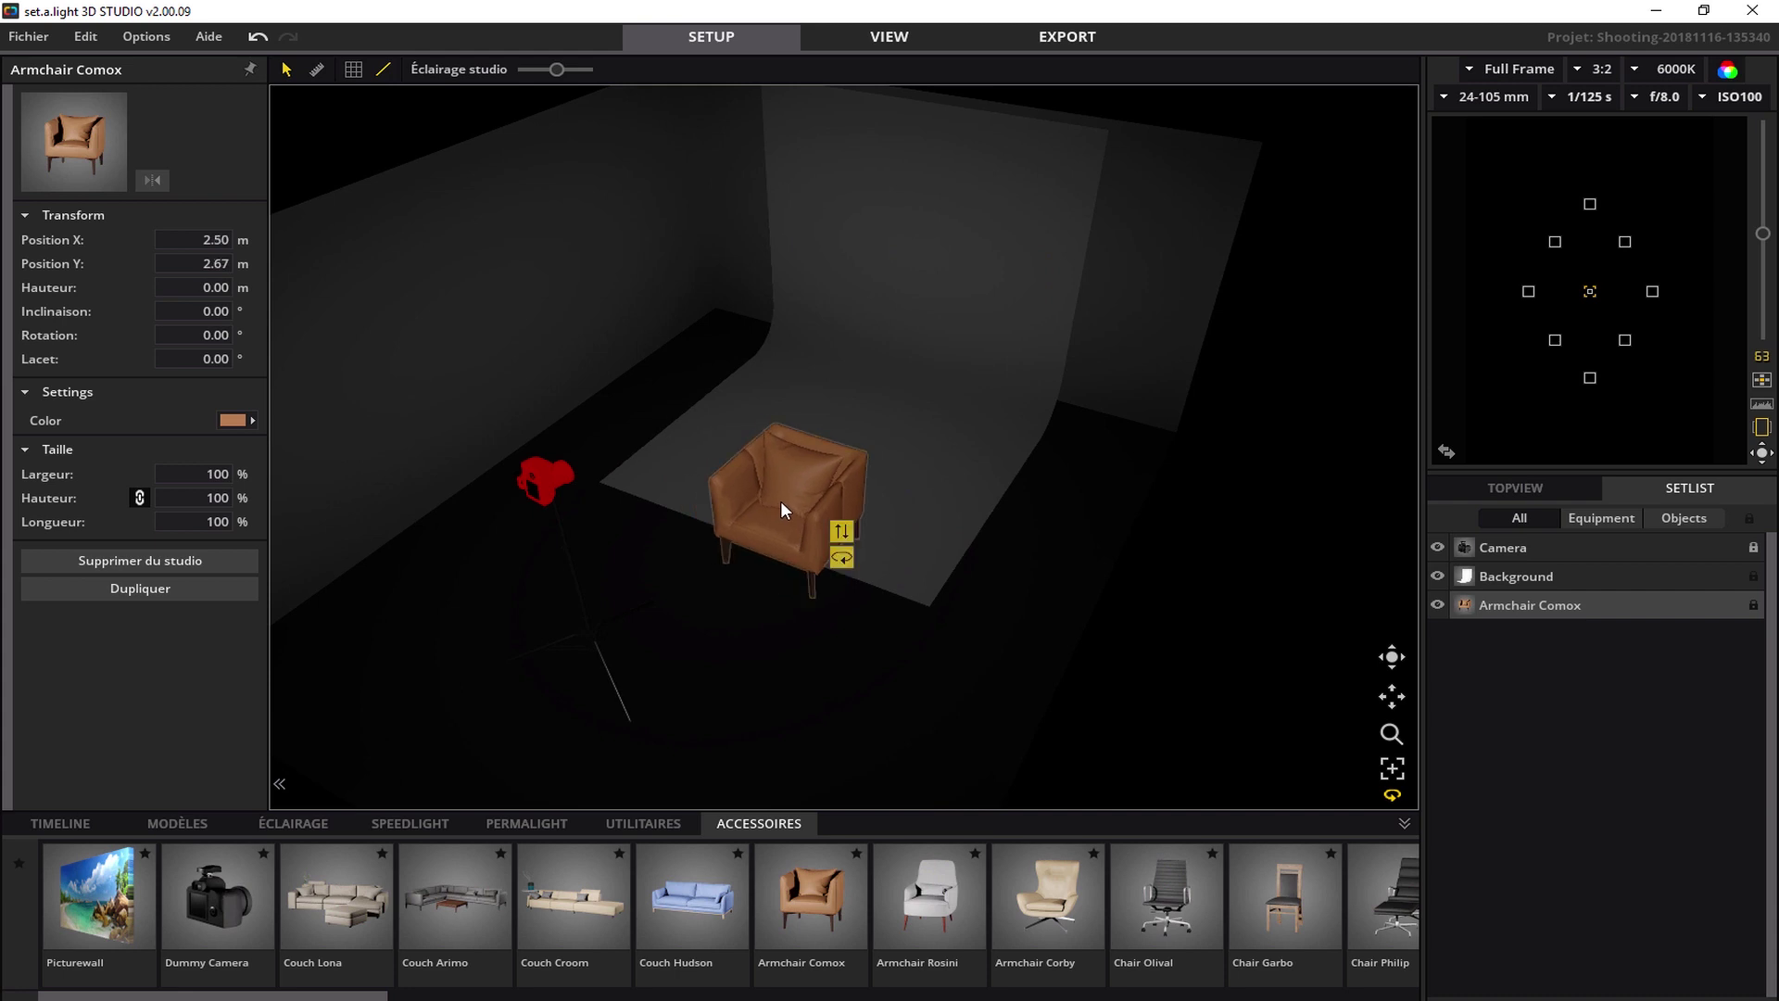
Rotate the armchair to a yaw of about 33° and set its color to dark brown 423329.
left_click_drag(847, 558, 735, 564)
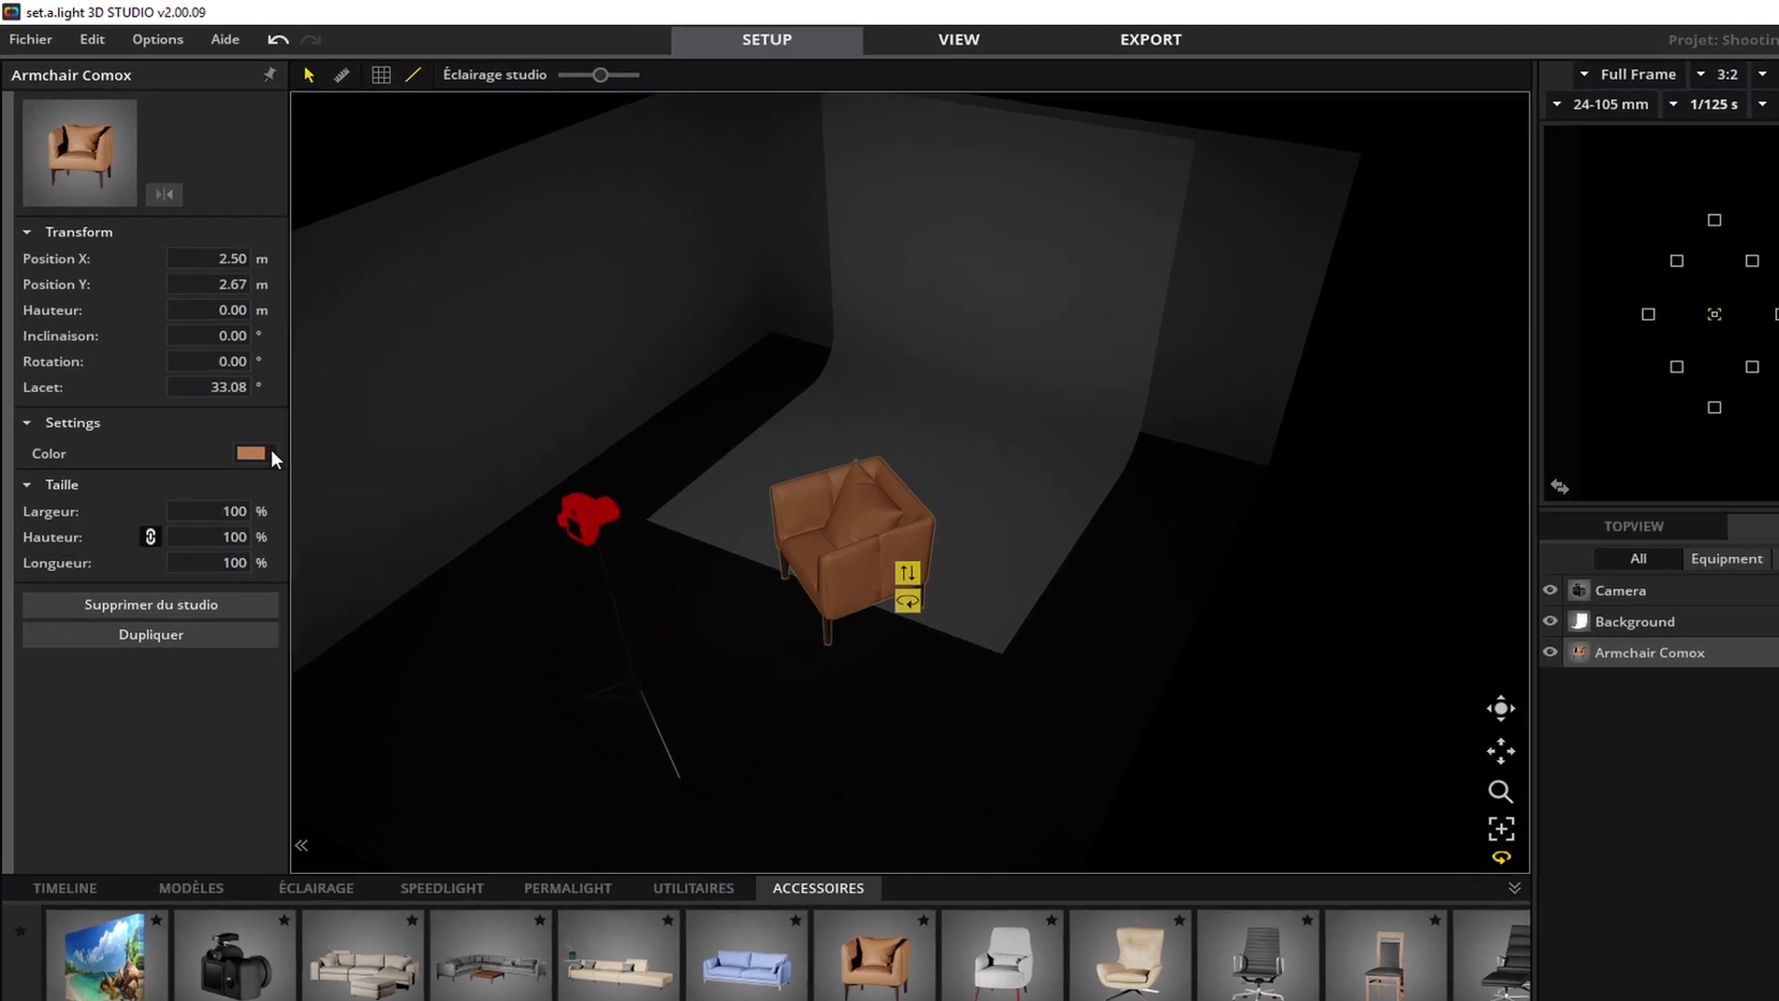
left_click(251, 419)
left_click_drag(442, 501, 489, 500)
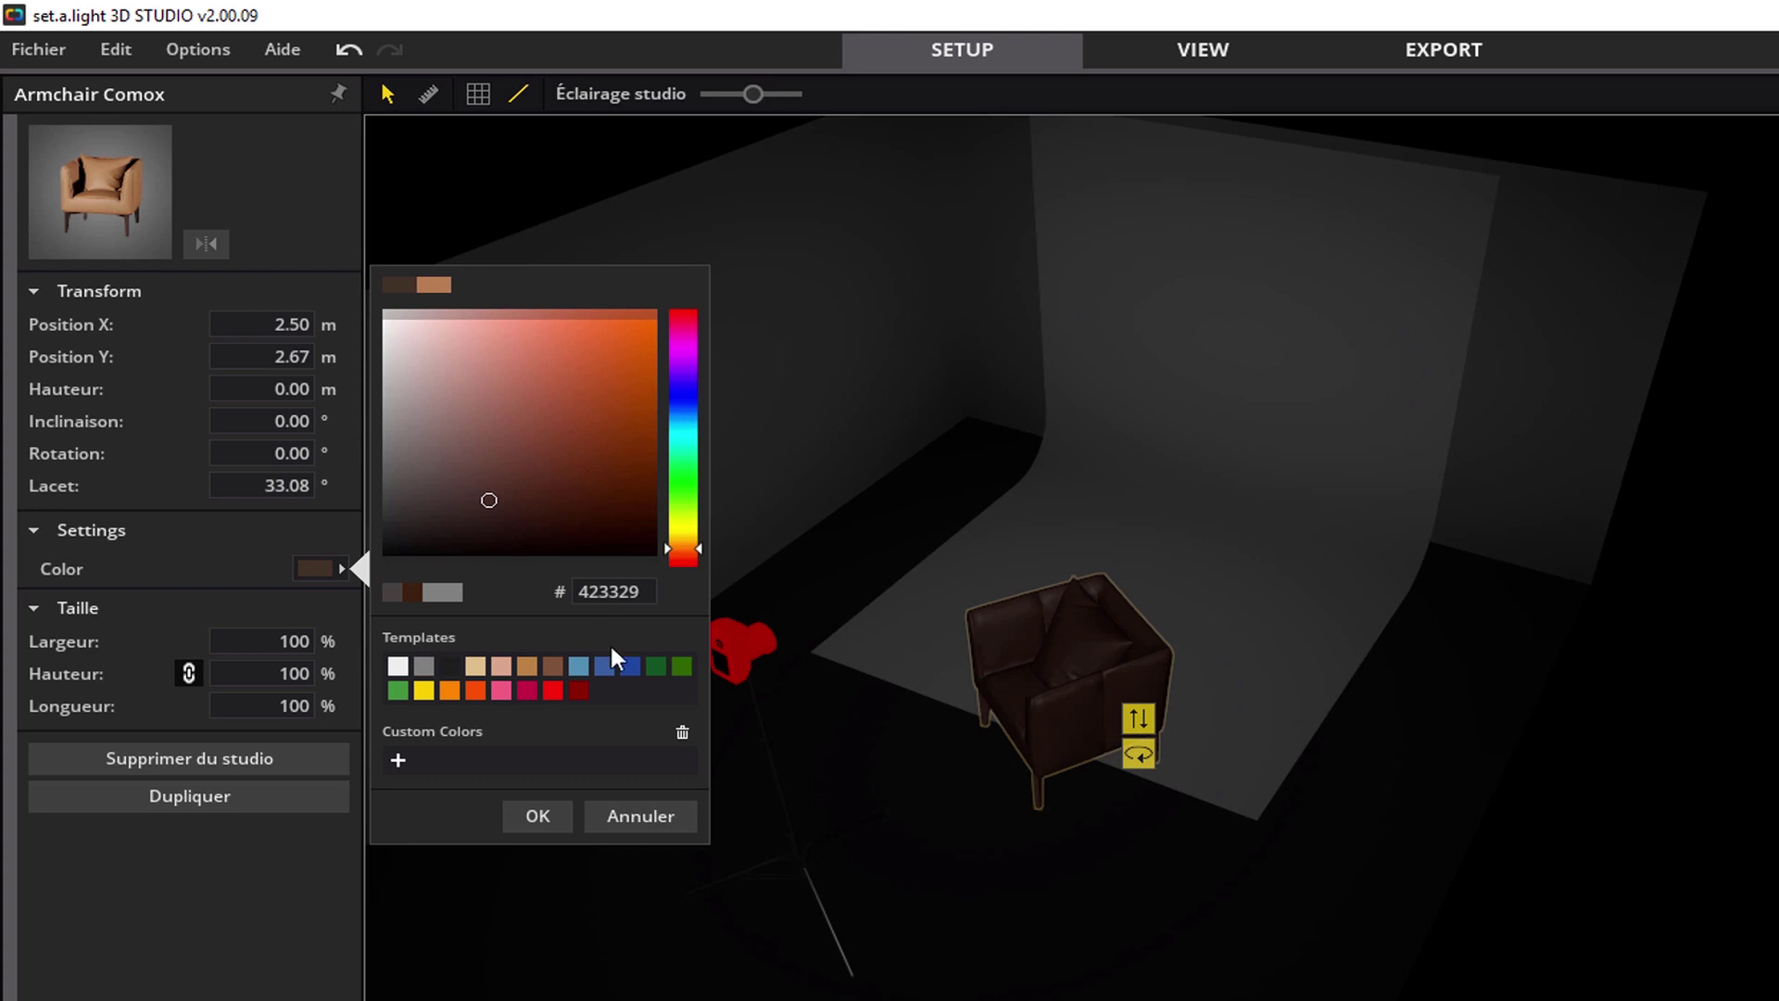
Add the Victoria model beside the armchair and dress her in the short pink-and-black patterned dress.
left_click(362, 526)
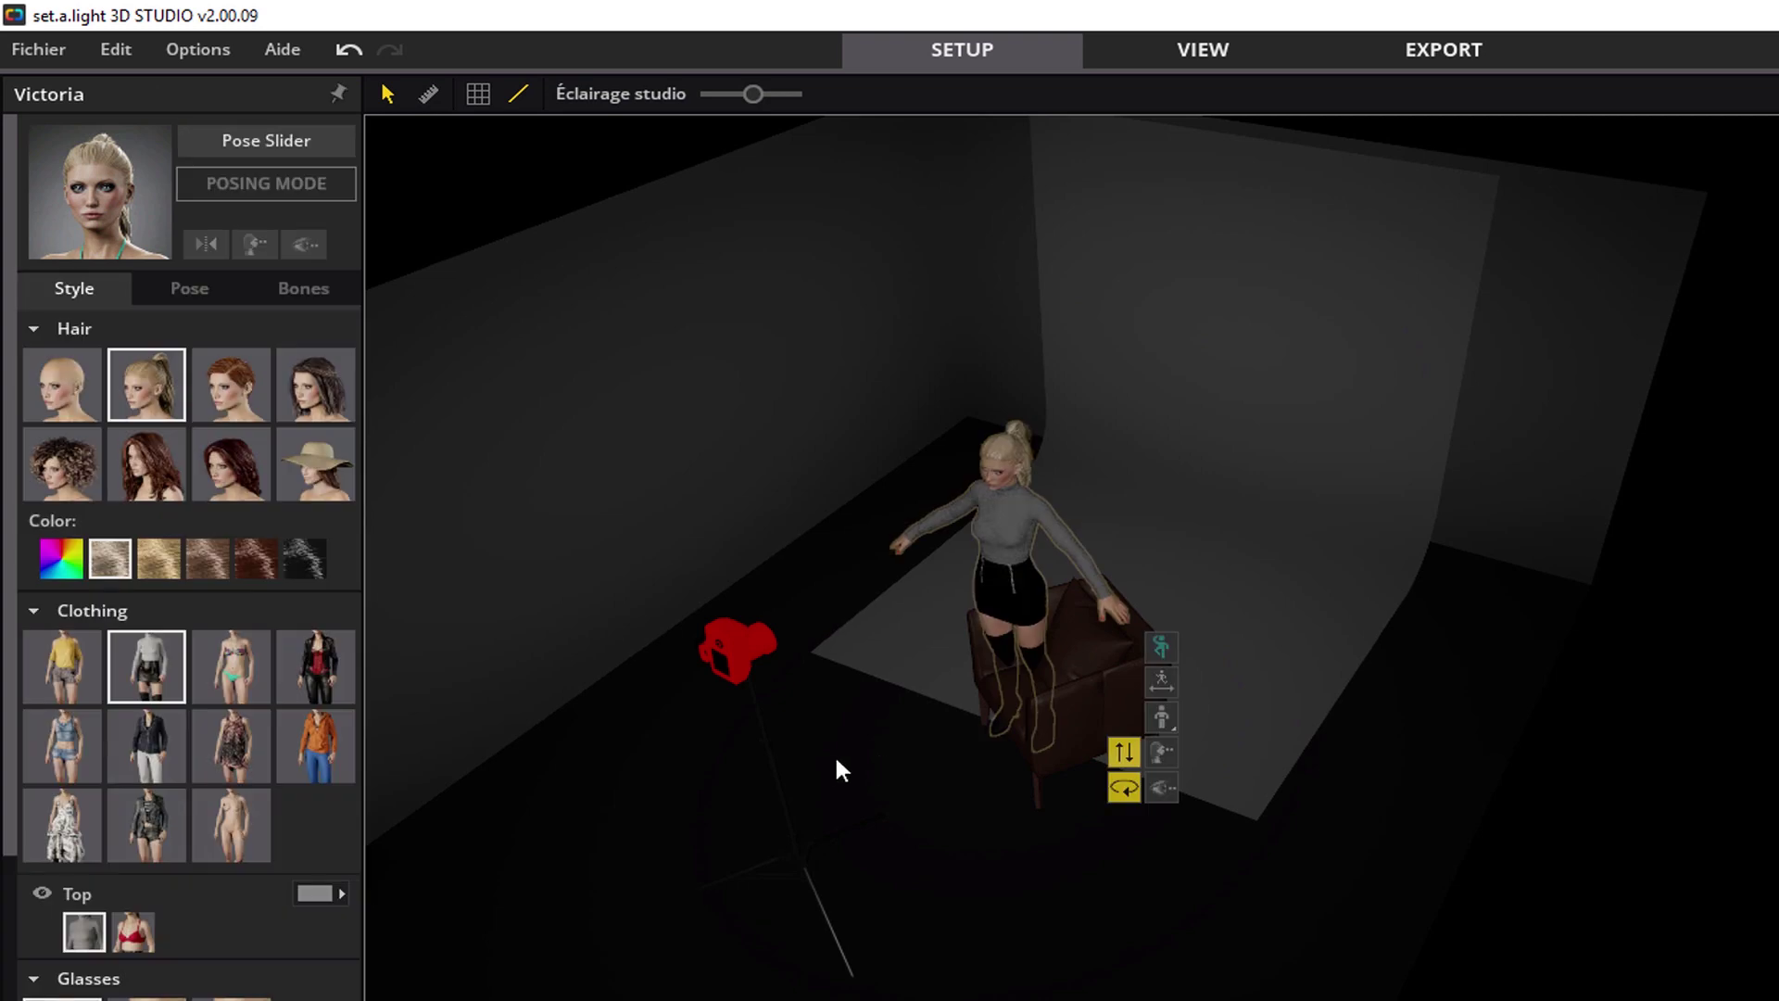
left_click(235, 742)
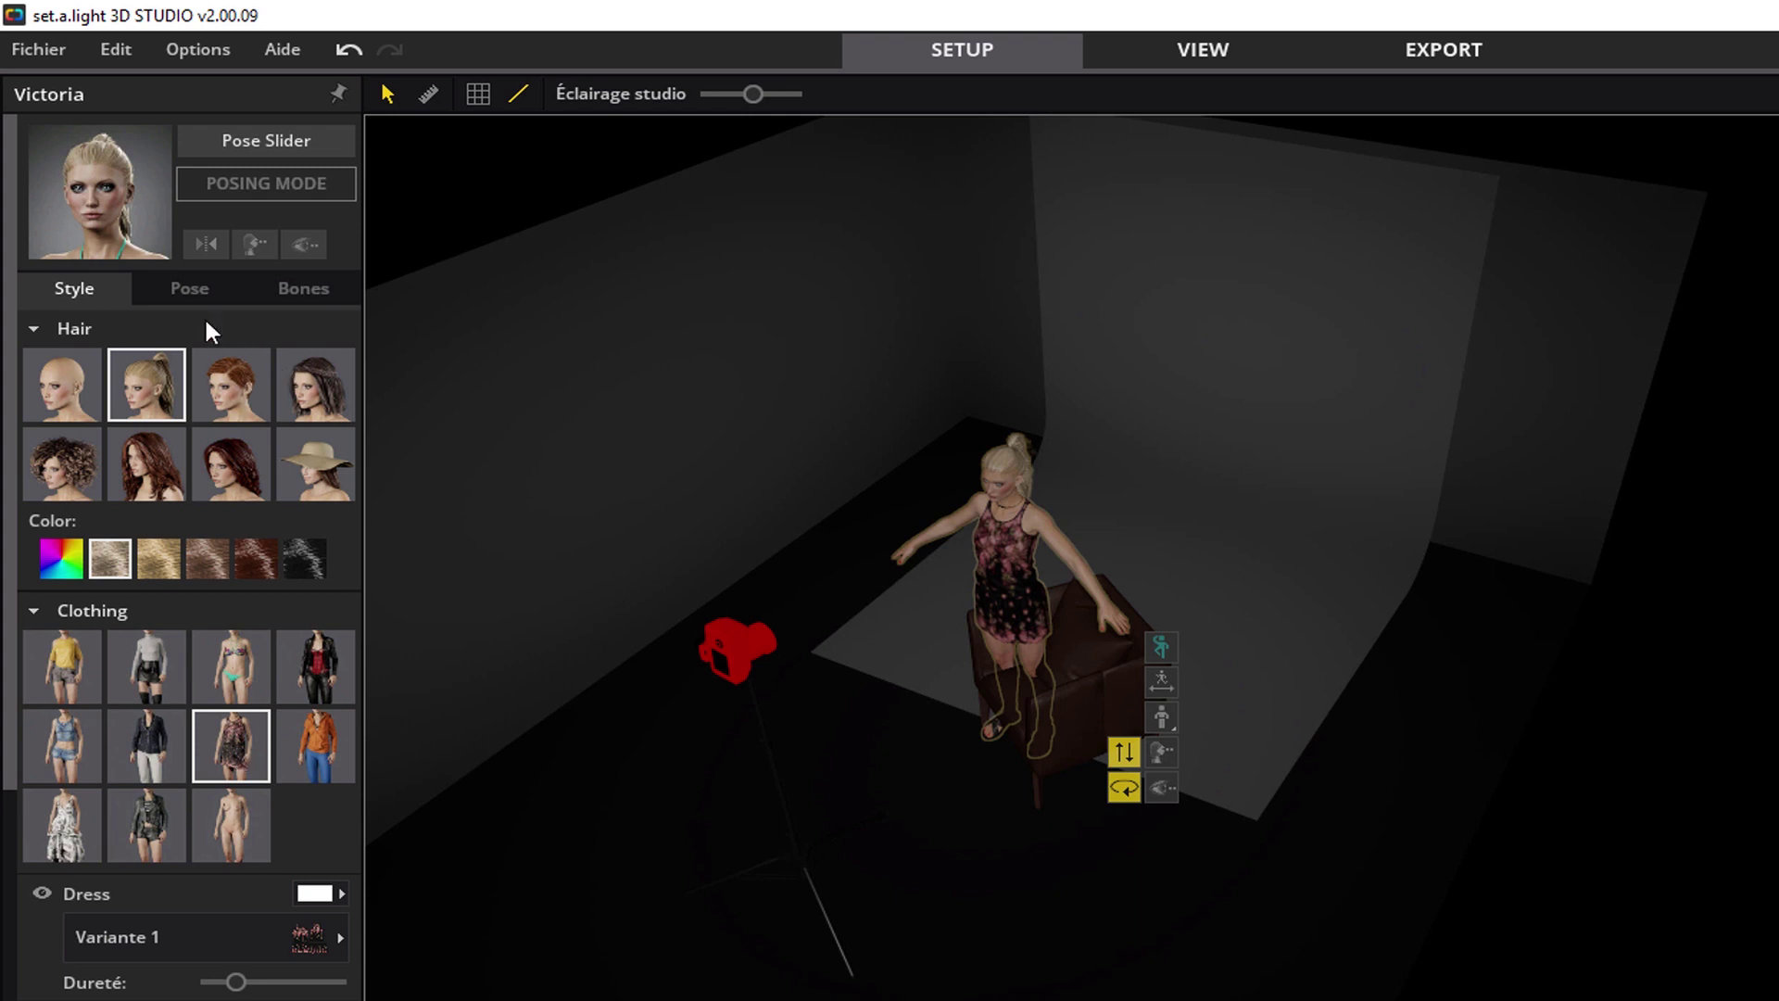
Give Victoria the fourth Sitting preset pose for women, leaning forward with her head resting on her hand.
left_click(190, 289)
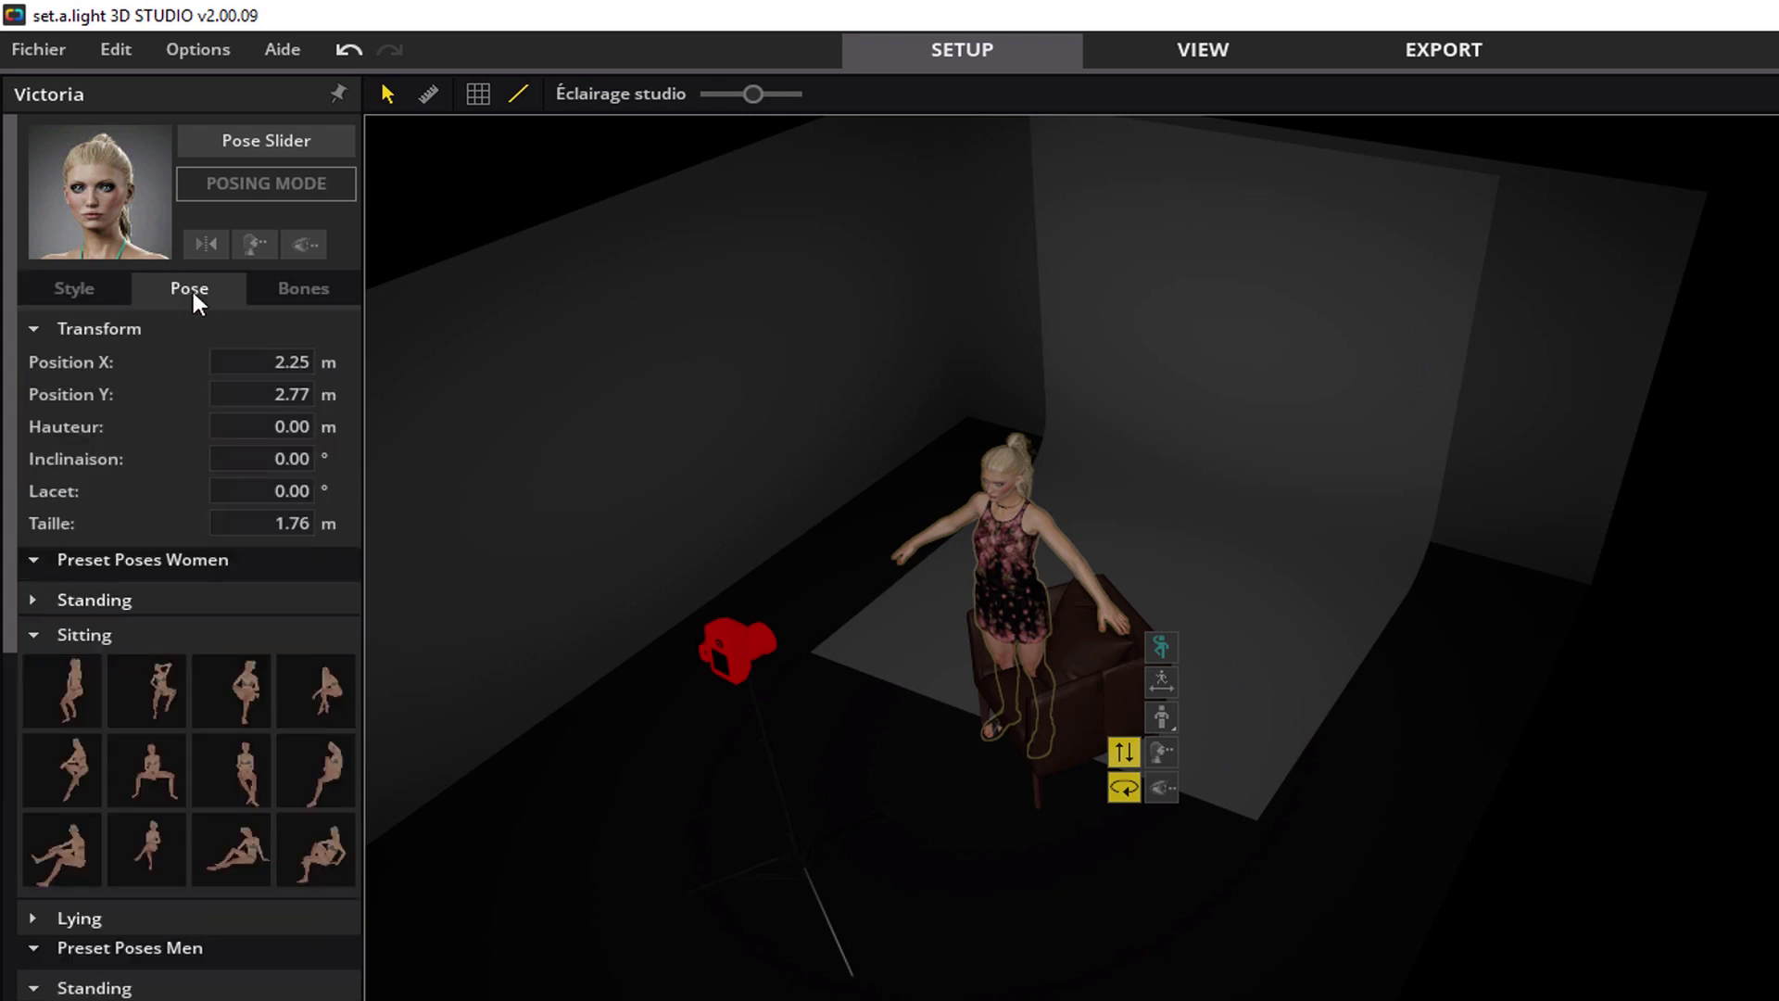
left_click(32, 600)
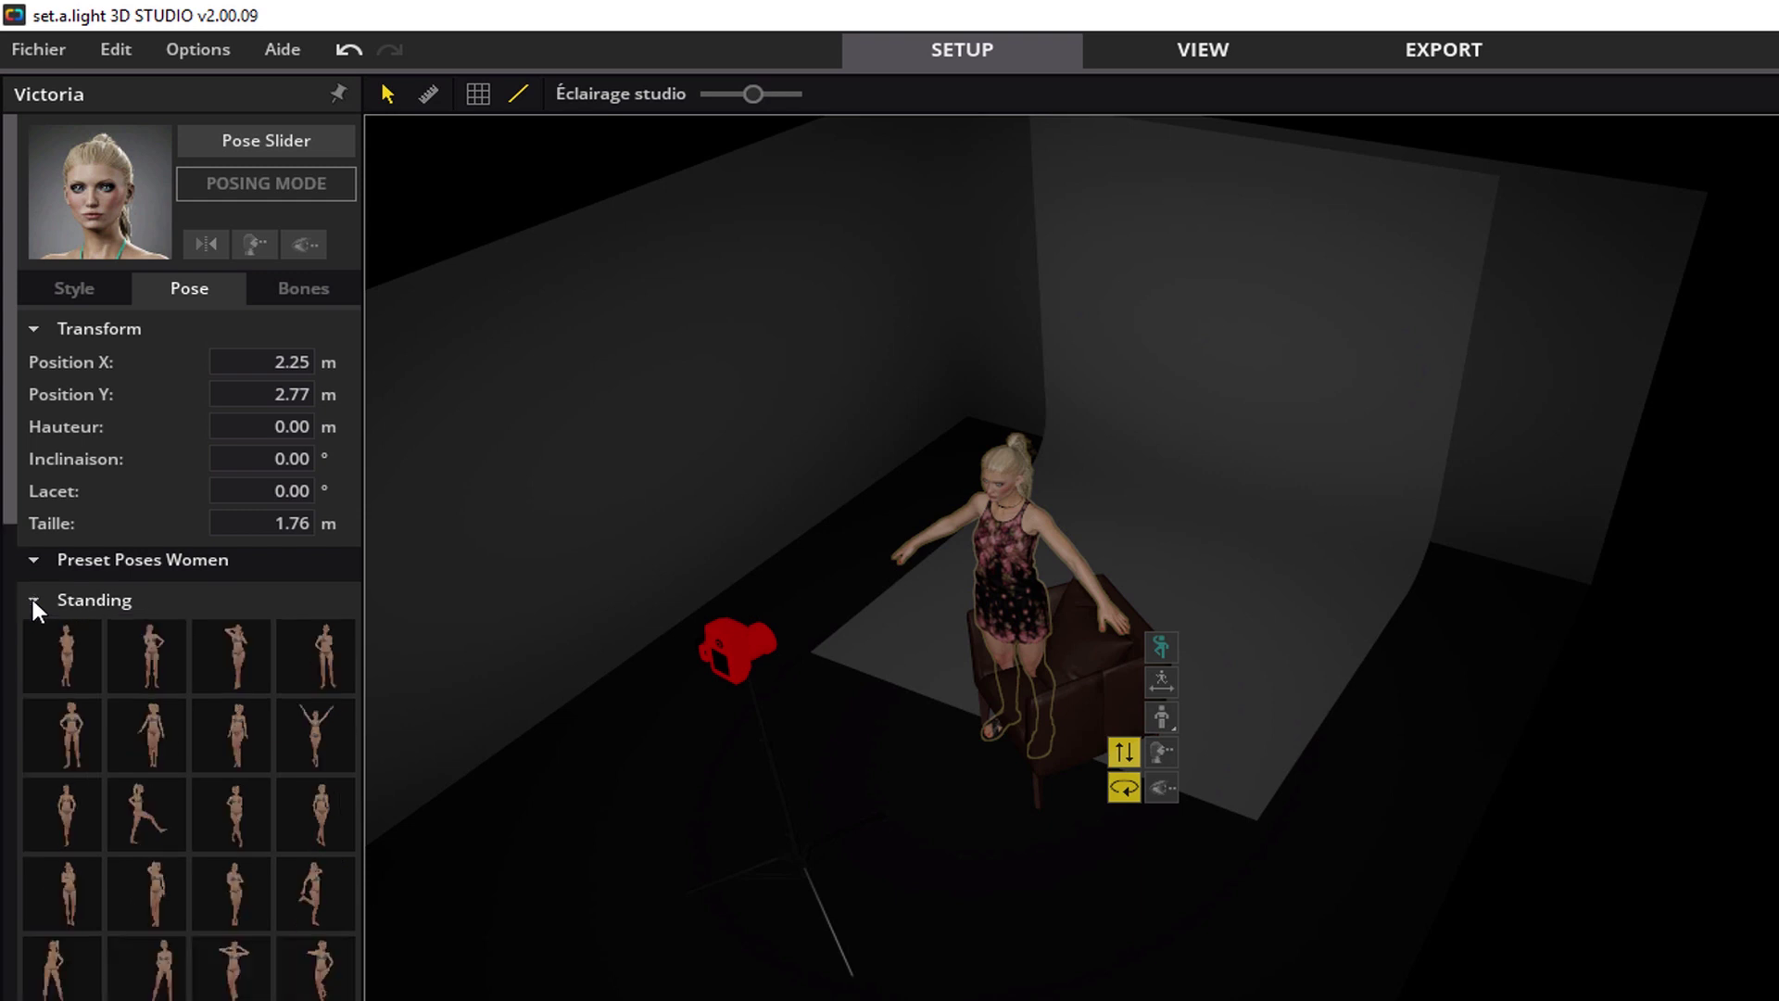
left_click(33, 599)
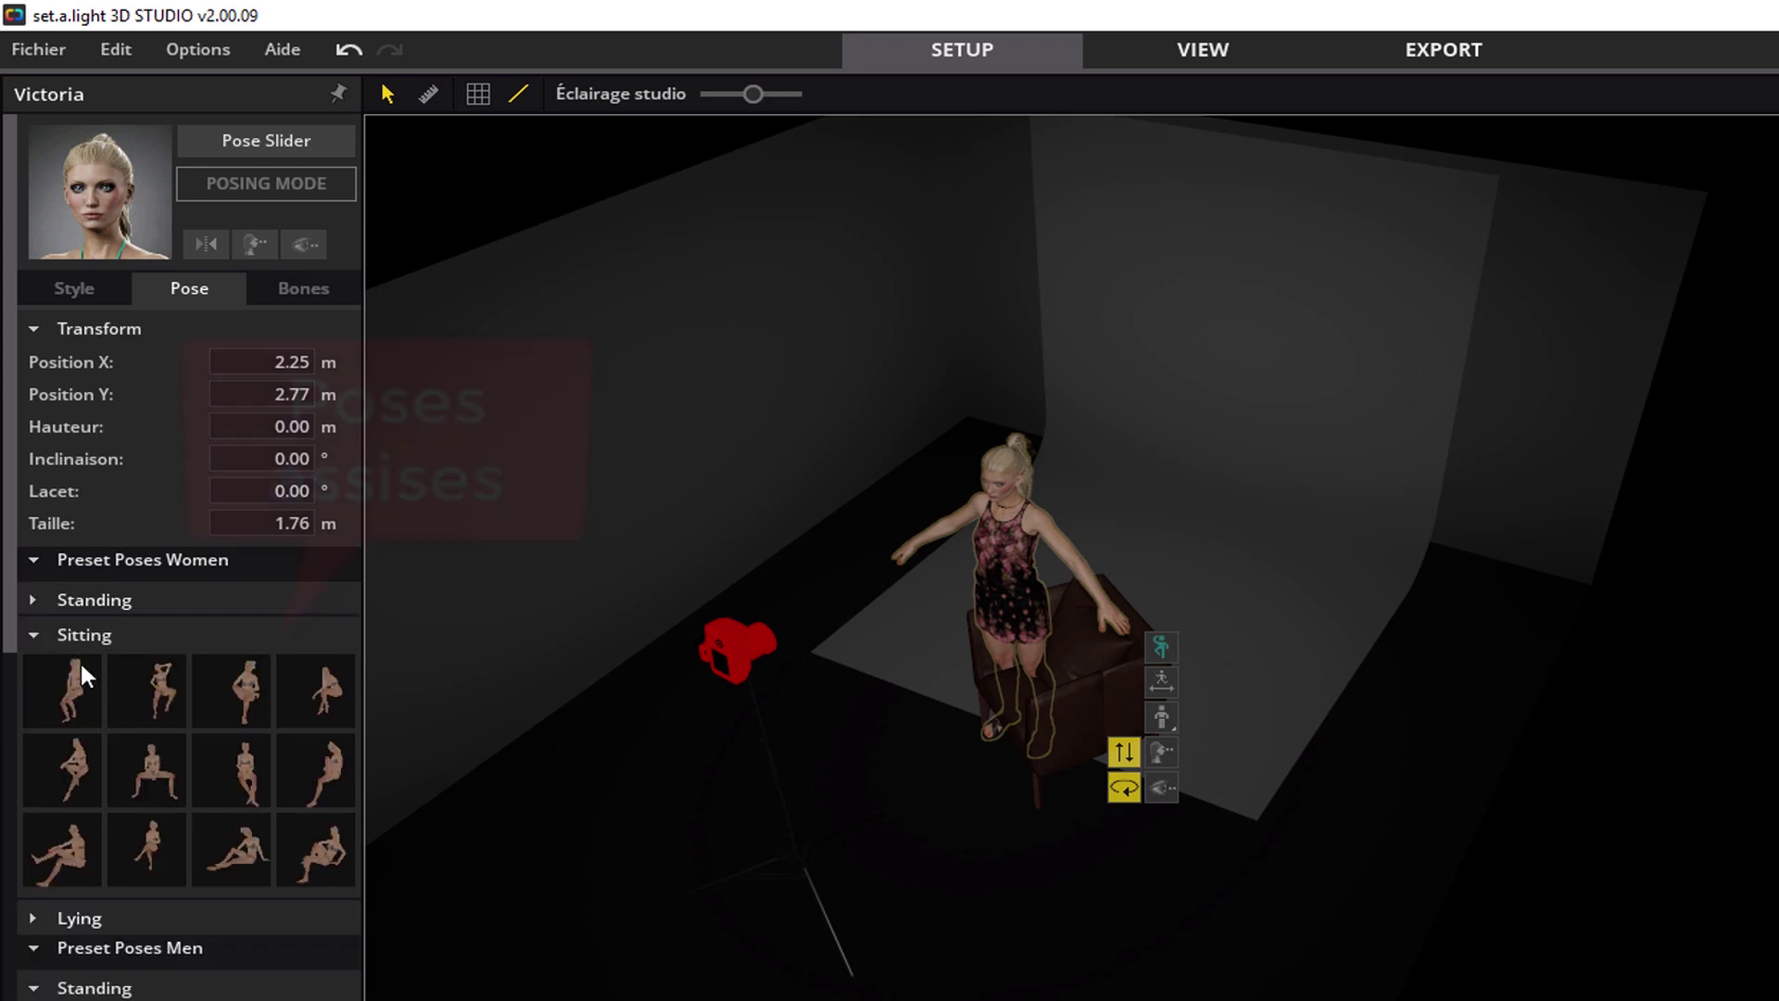
left_click(334, 686)
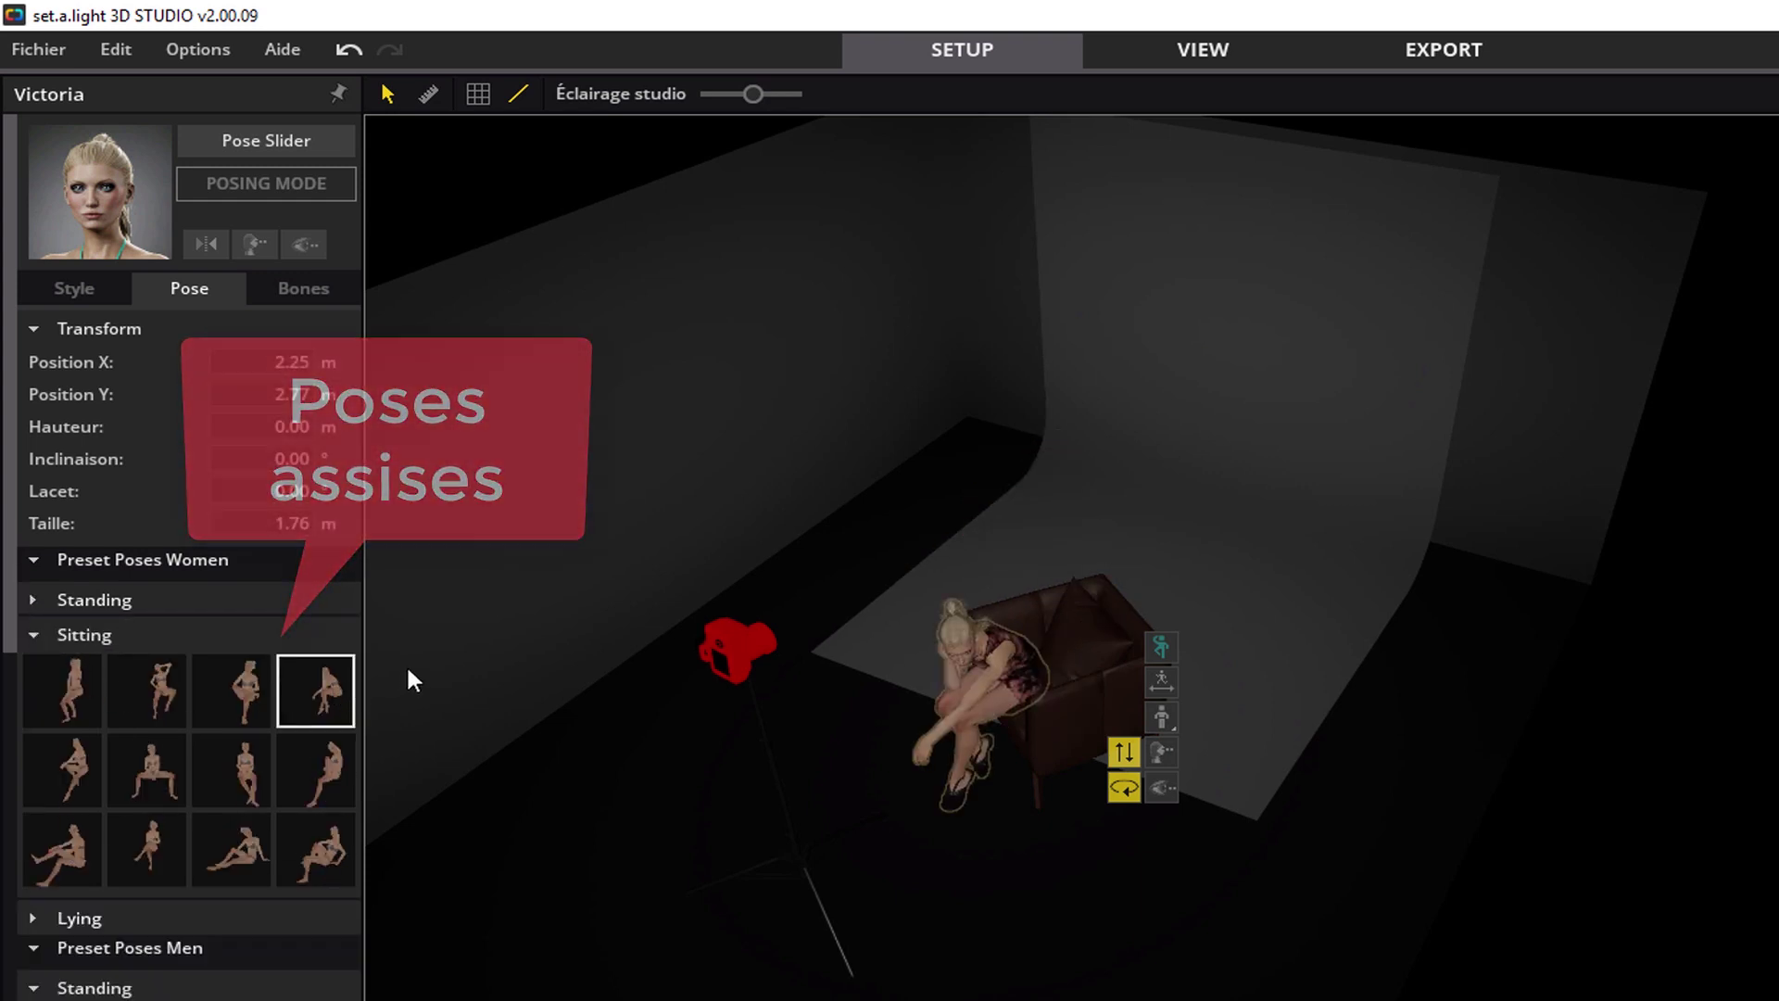
Seat Victoria on the armchair at about X 2.36 m, with a height of 0.03 m and a yaw of about 25.5°.
right_click_drag(938, 860, 1065, 743)
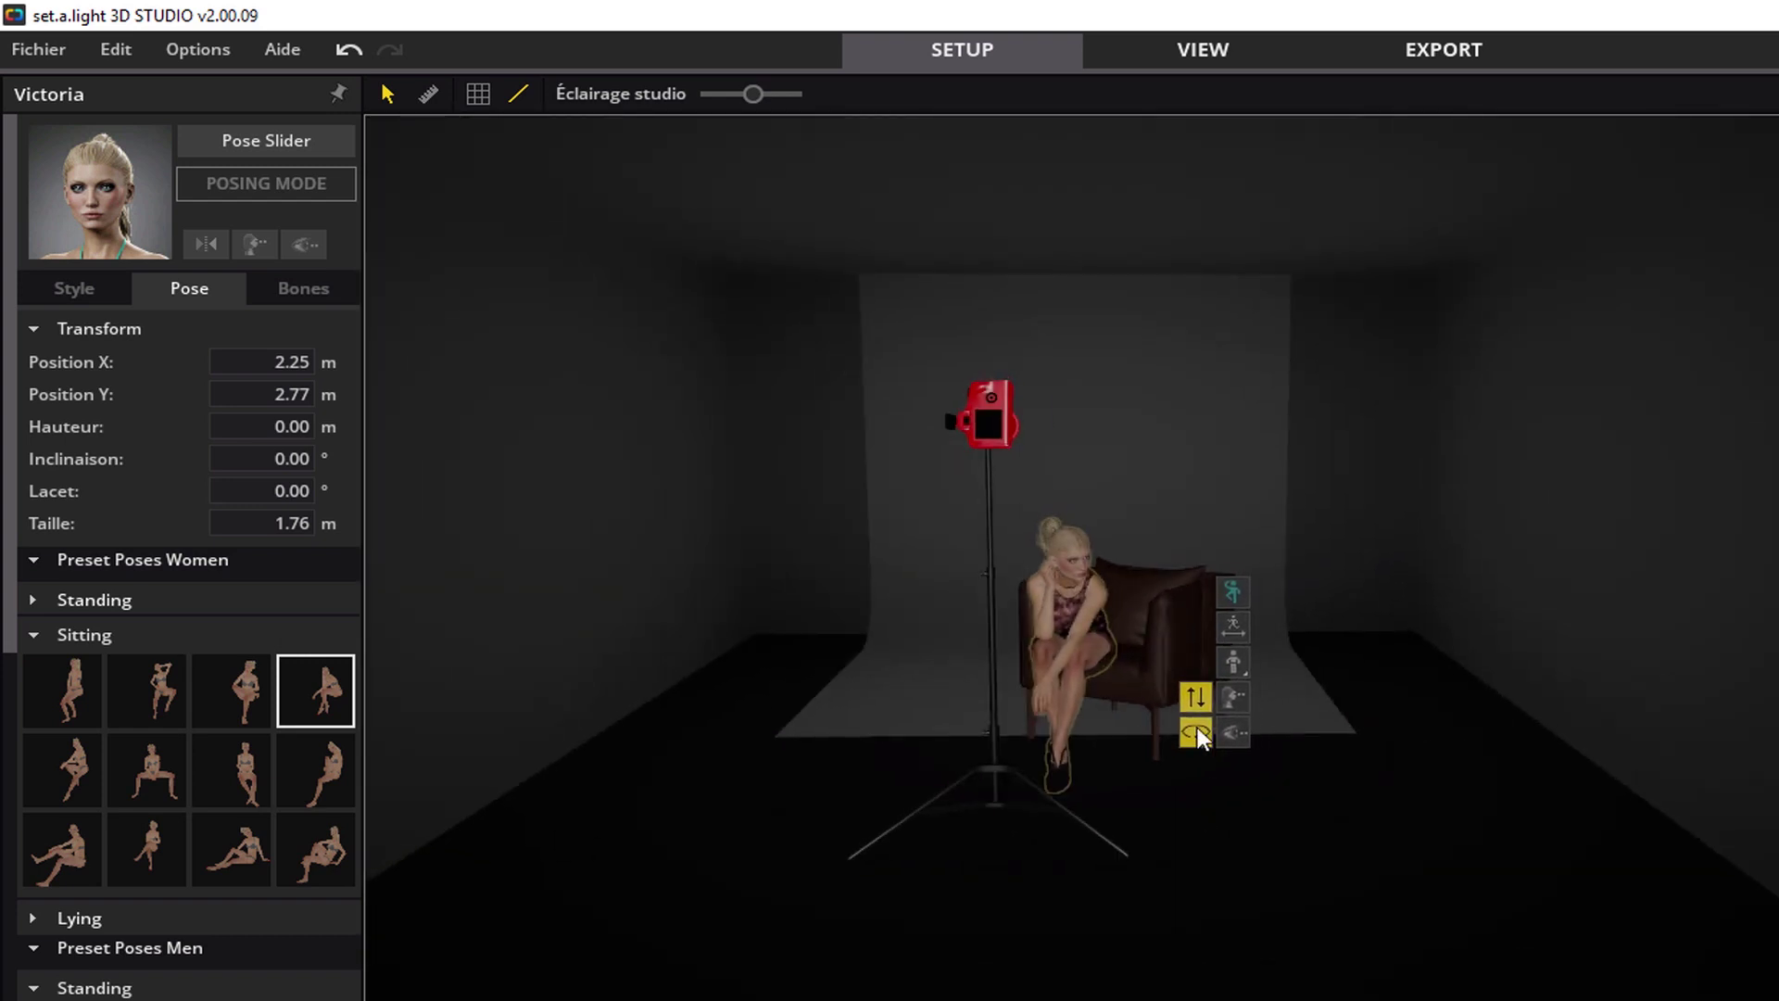
left_click_drag(1198, 736, 1103, 630)
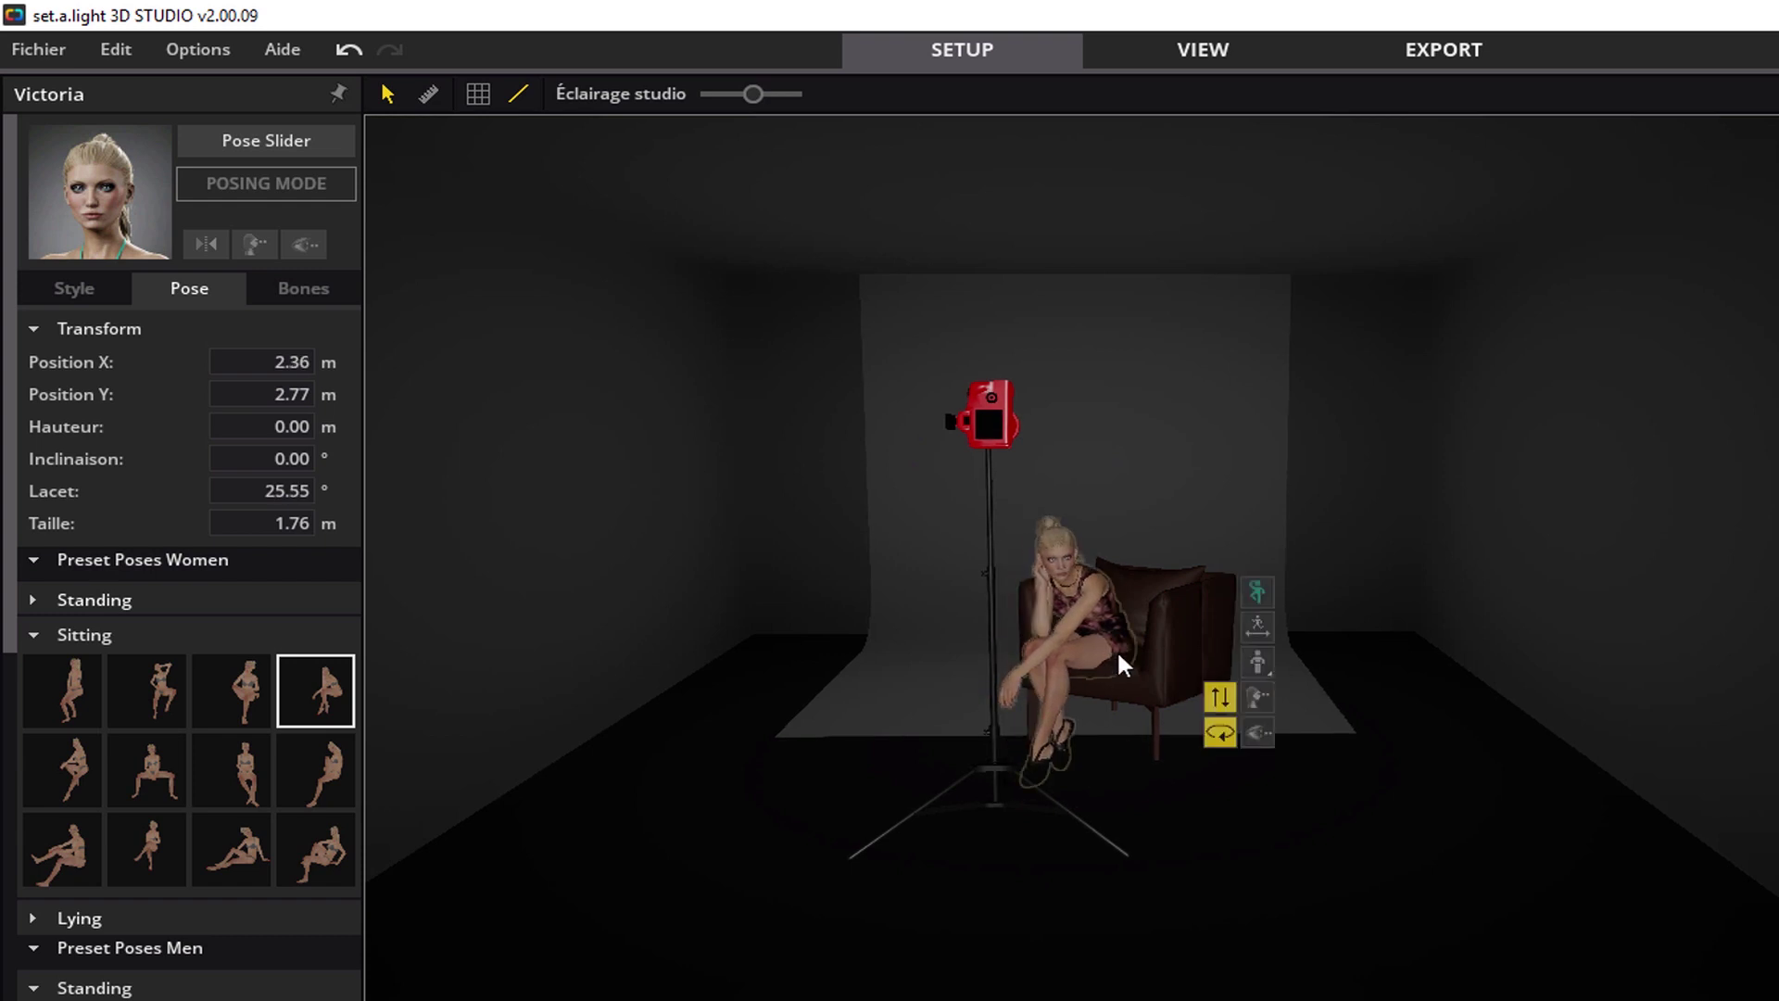
left_click_drag(1221, 708, 1224, 691)
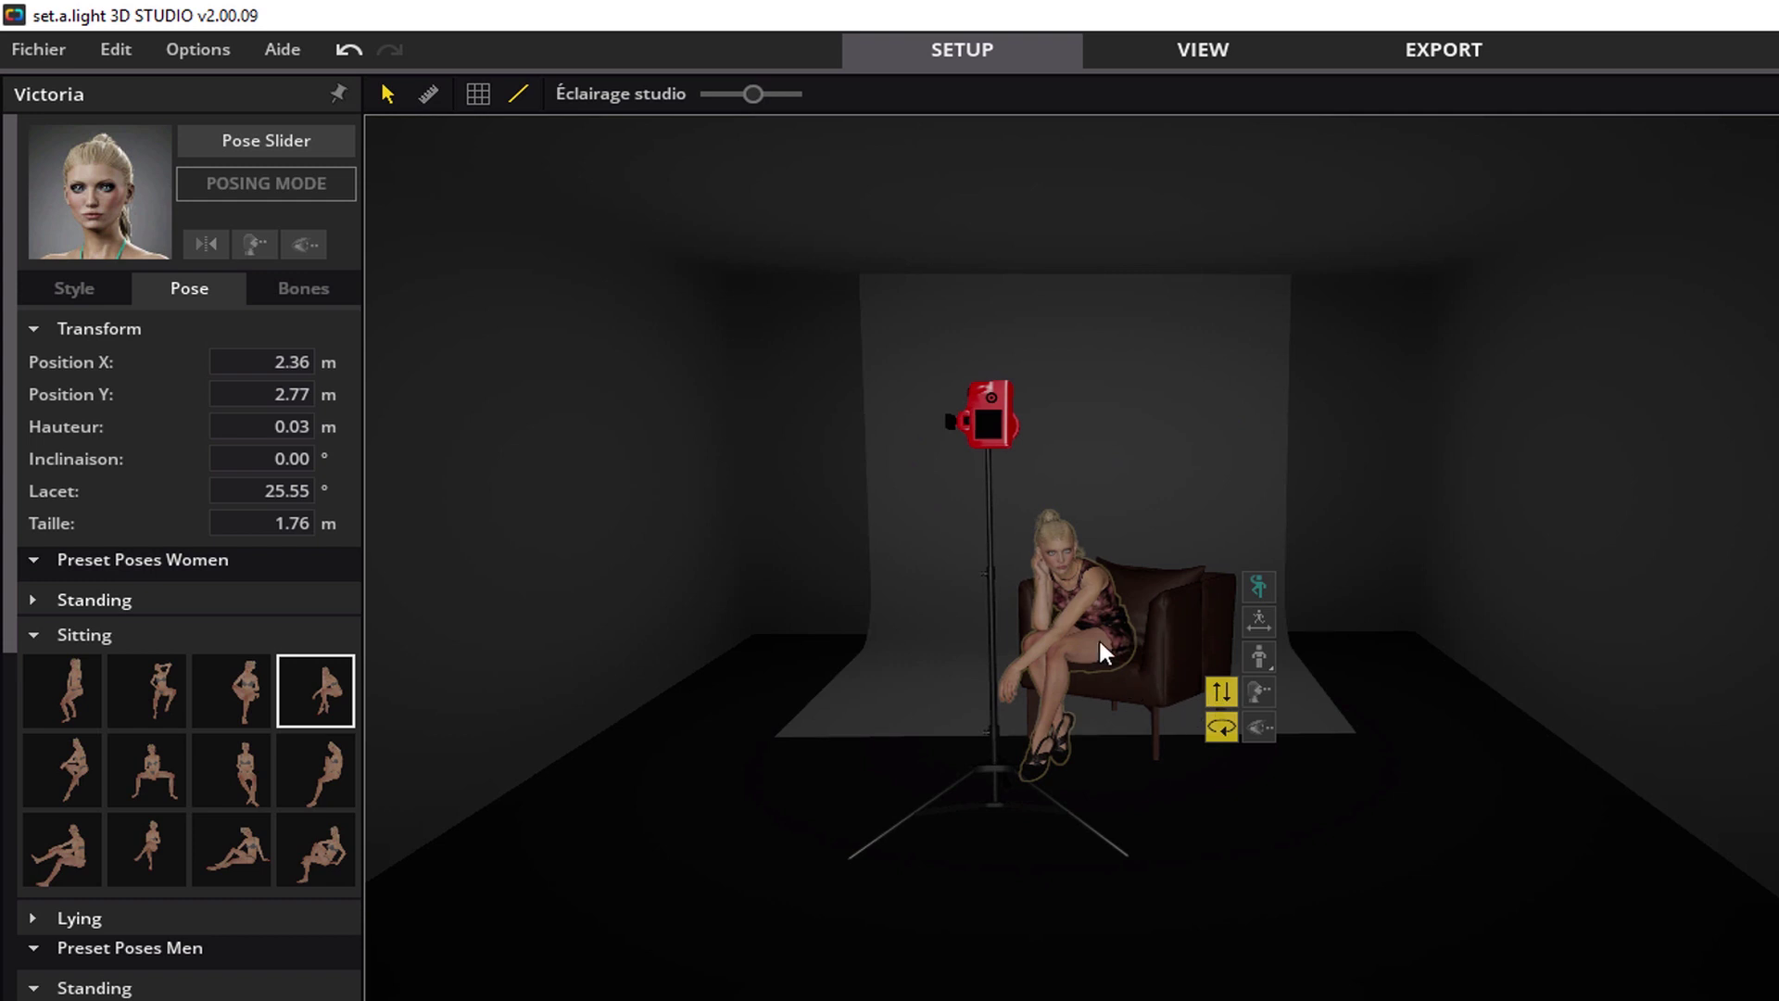
right_click_drag(1090, 636, 1075, 547)
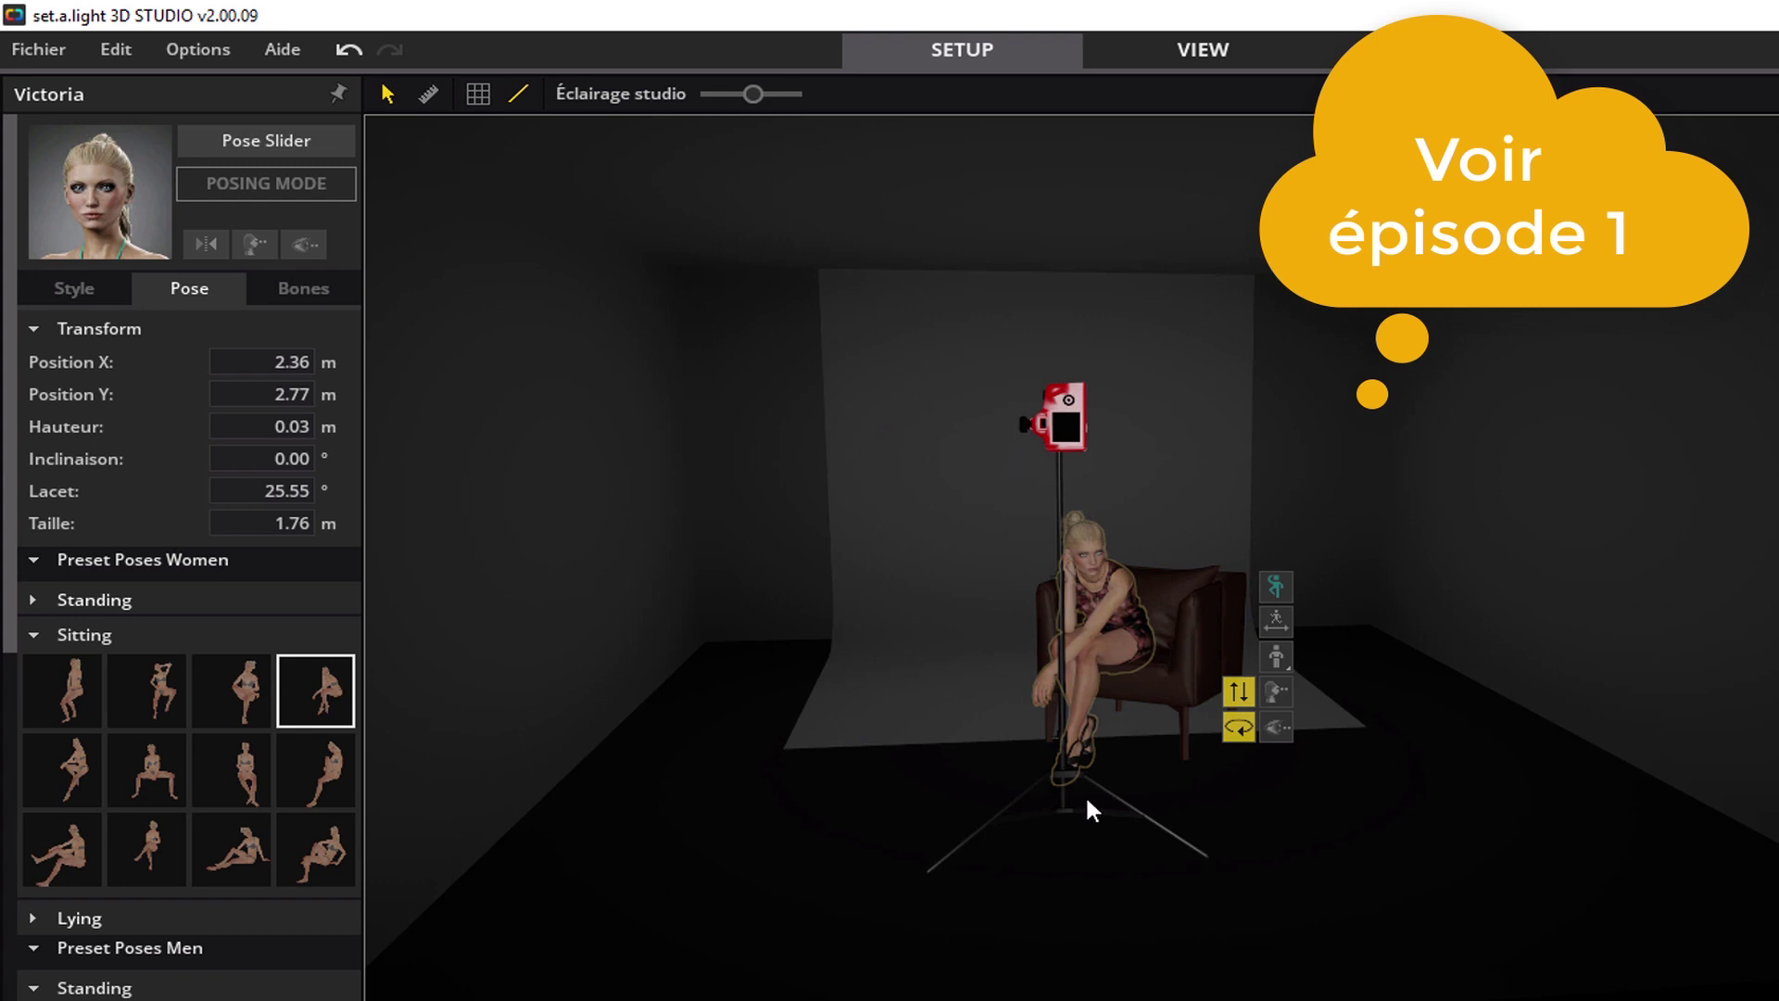
Lower the camera to a height of about 0.97 m and move it back to about X 2.14 m, Y 4.41 m.
left_click(1080, 598)
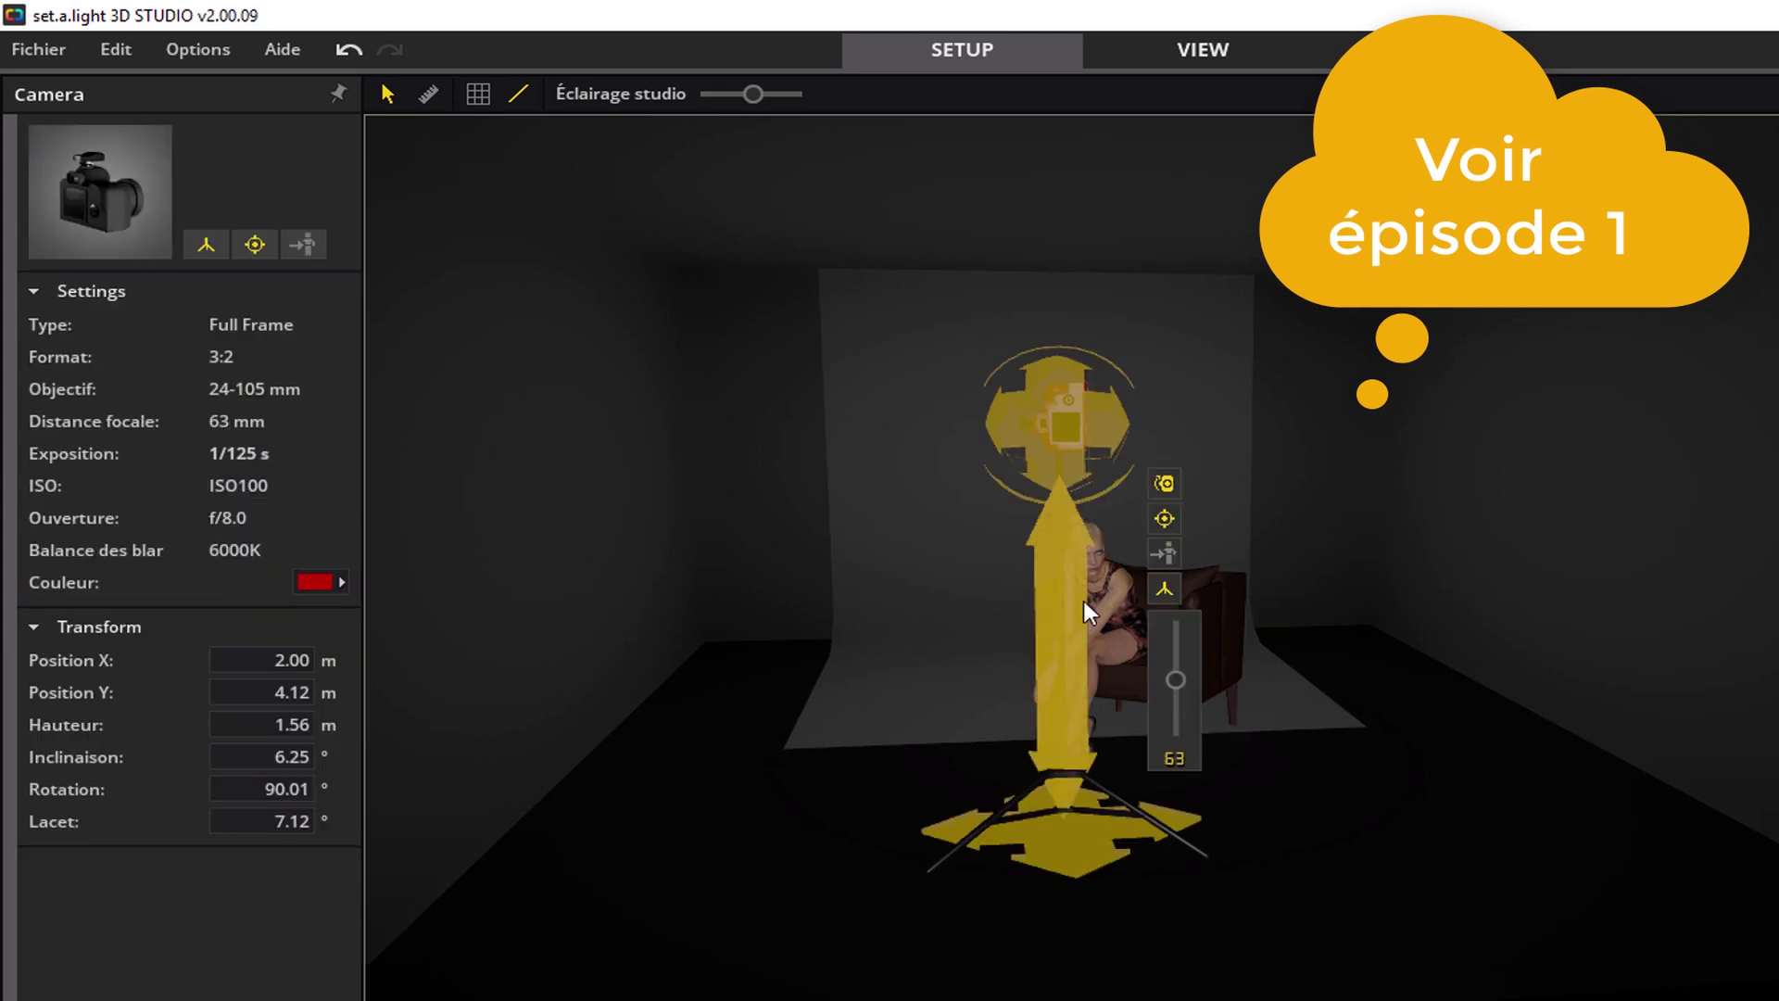
left_click_drag(1082, 601, 1087, 730)
left_click_drag(1082, 291, 1164, 120)
mouse_move(753, 94)
left_mouse_down()
mouse_move(862, 108)
mouse_move(752, 92)
left_mouse_up()
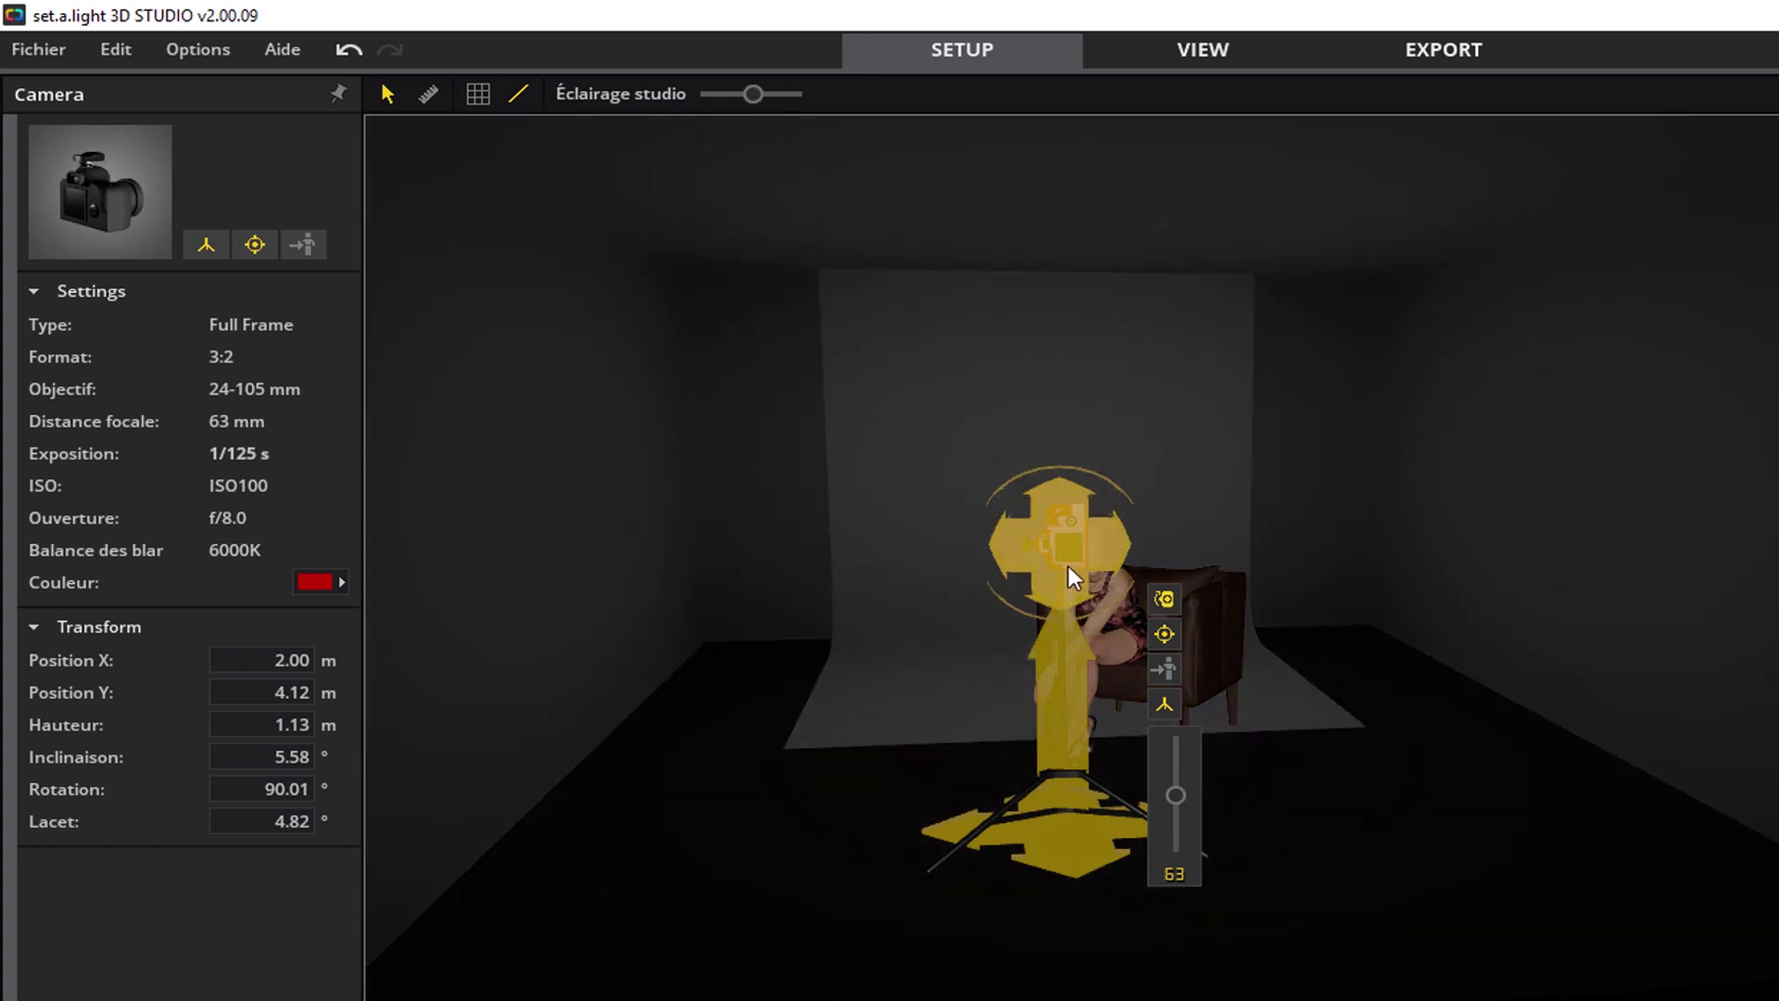
left_click_drag(1068, 565, 1069, 720)
left_click_drag(1108, 917, 1133, 893)
left_click_drag(1134, 620, 1051, 613)
right_click_drag(1051, 614, 1323, 806)
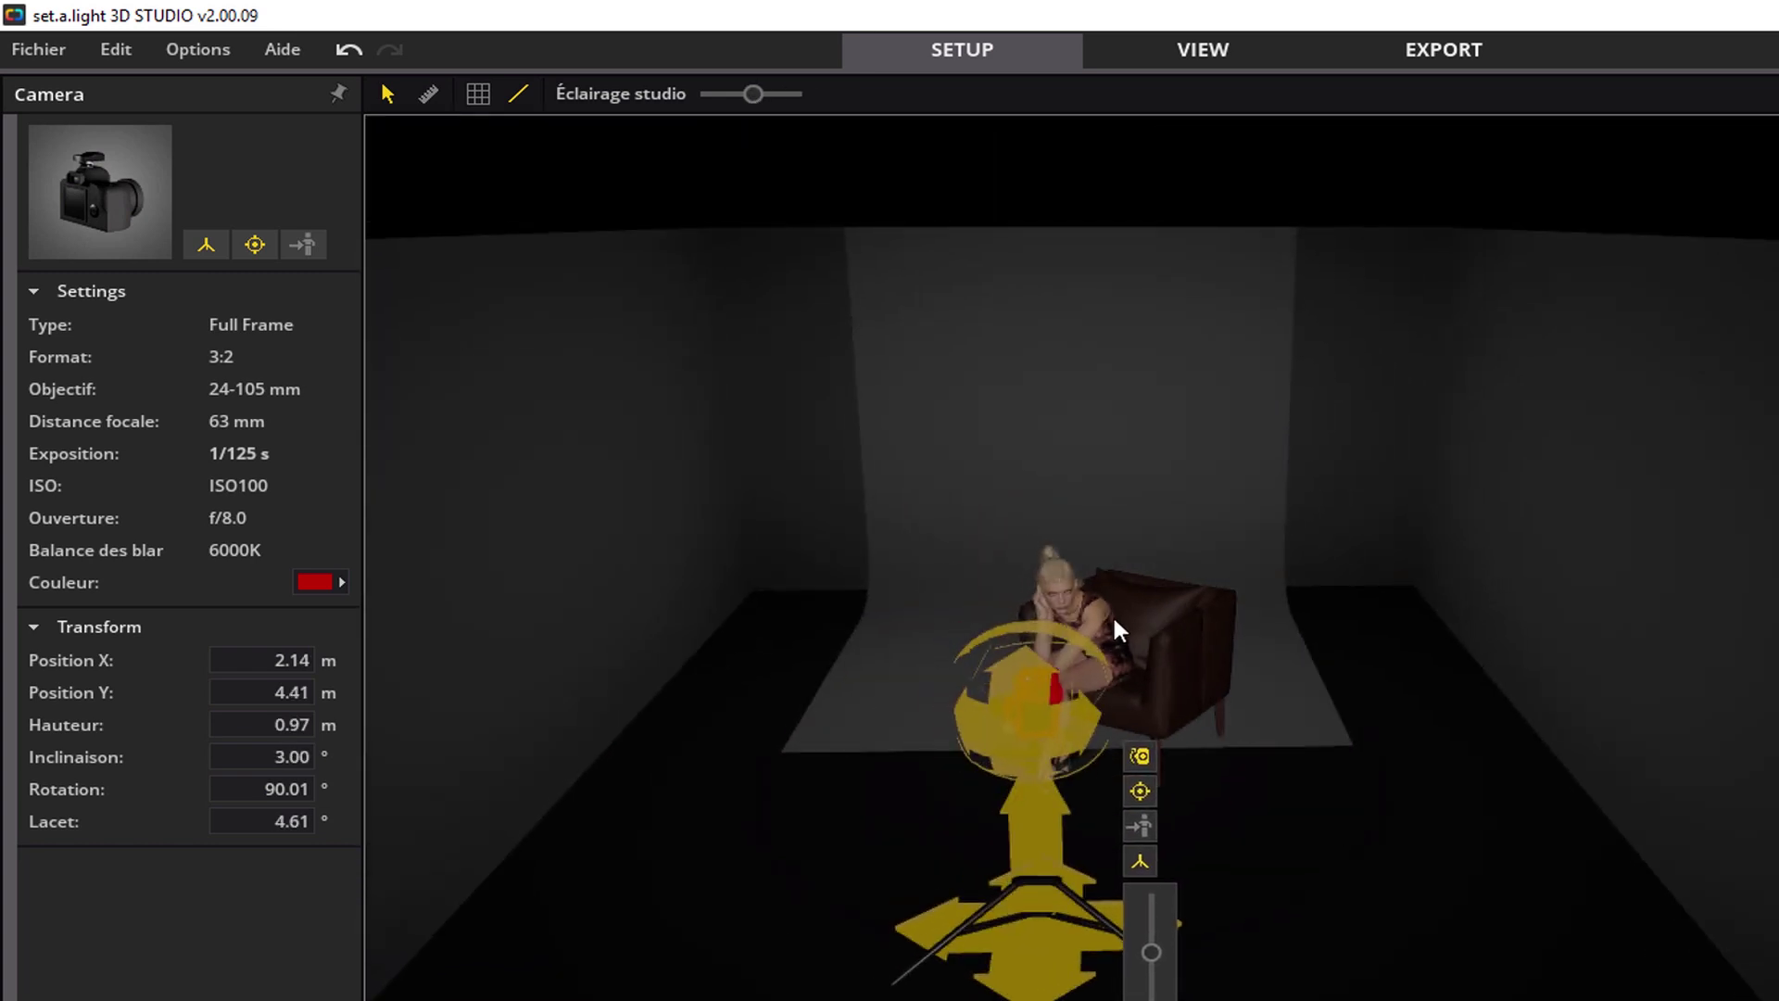
Turn Victoria on the armchair to a yaw of about 37.8°.
left_click(1117, 628)
scroll(1172, 748, "up", 3)
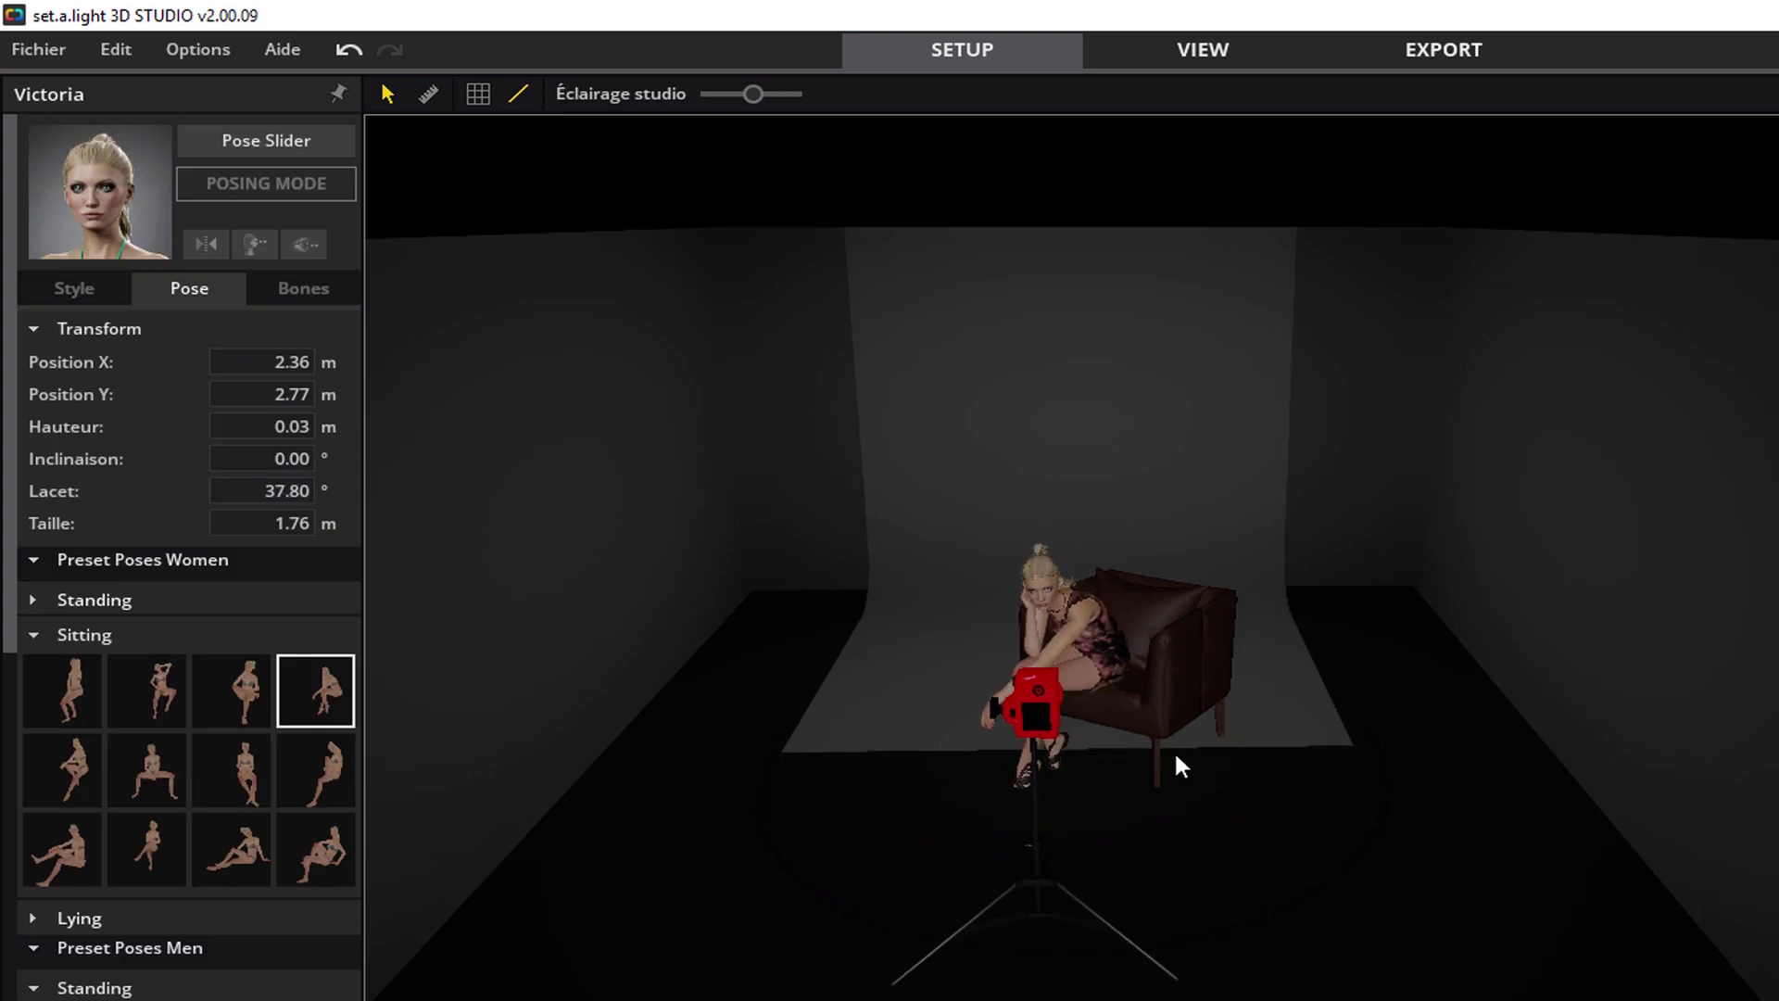
mouse_move(1112, 654)
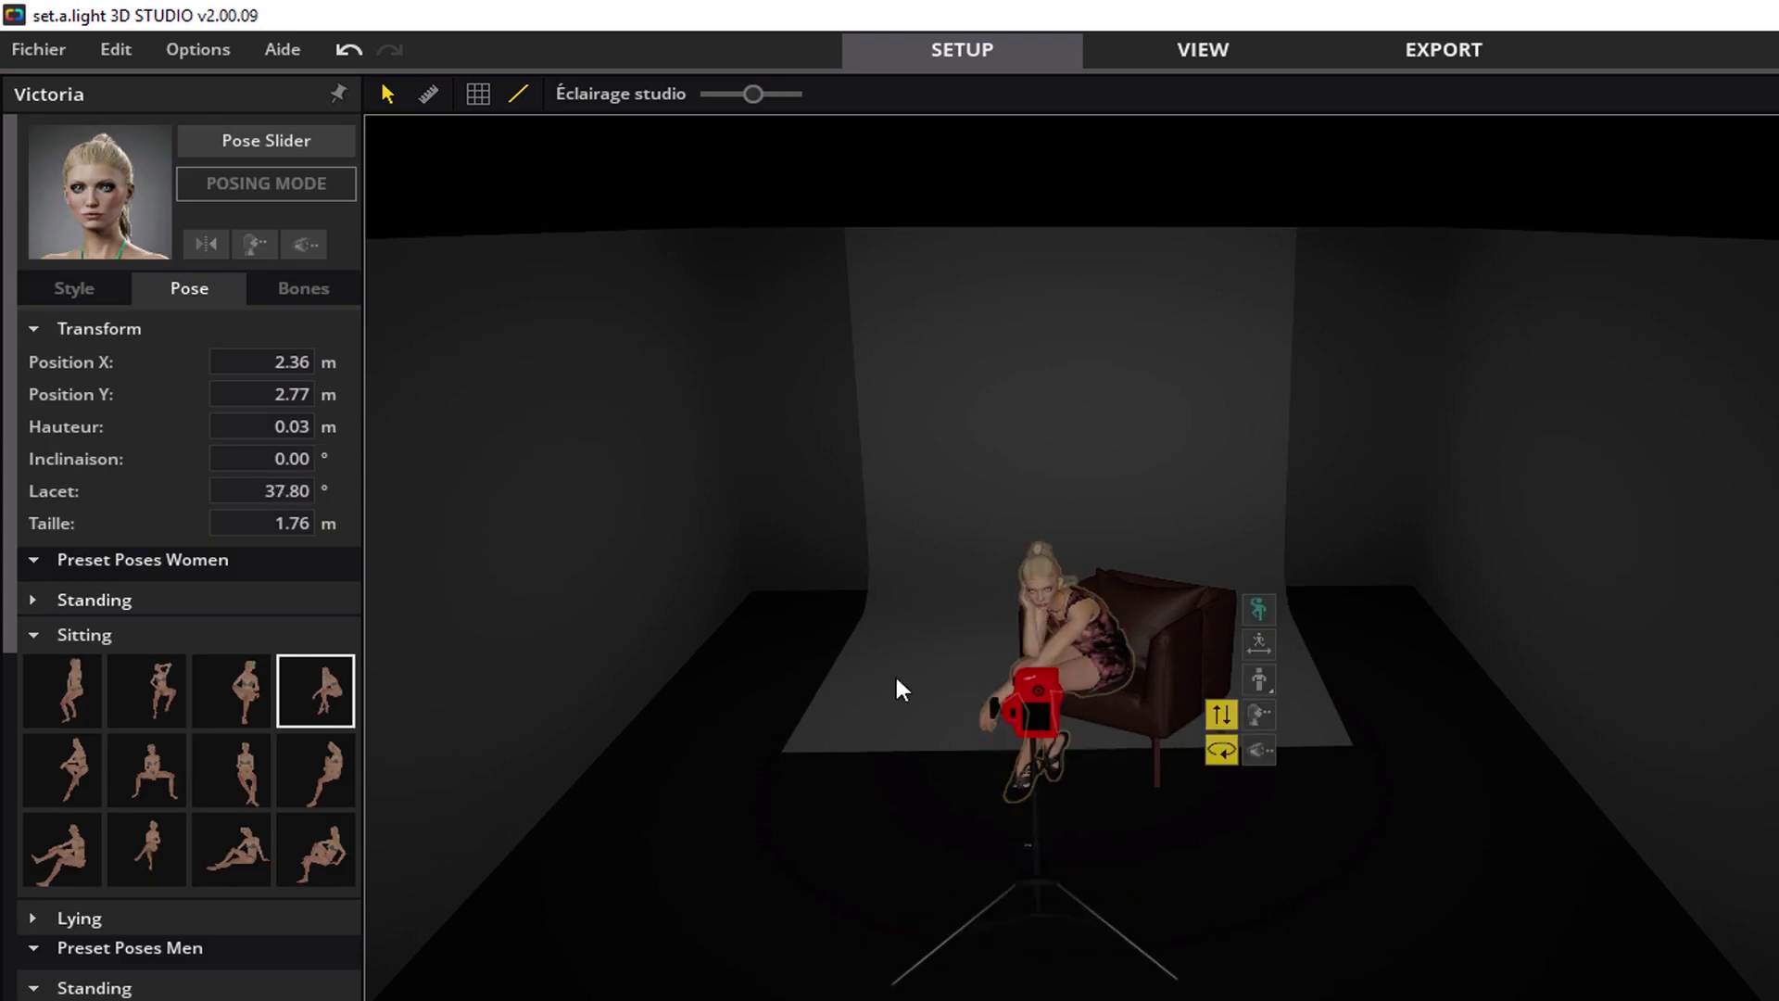
Place a Beautydish White Ø 56 cm between the camera and Victoria, at about X 2.09 m, Y 3.90 m.
left_click(1103, 778)
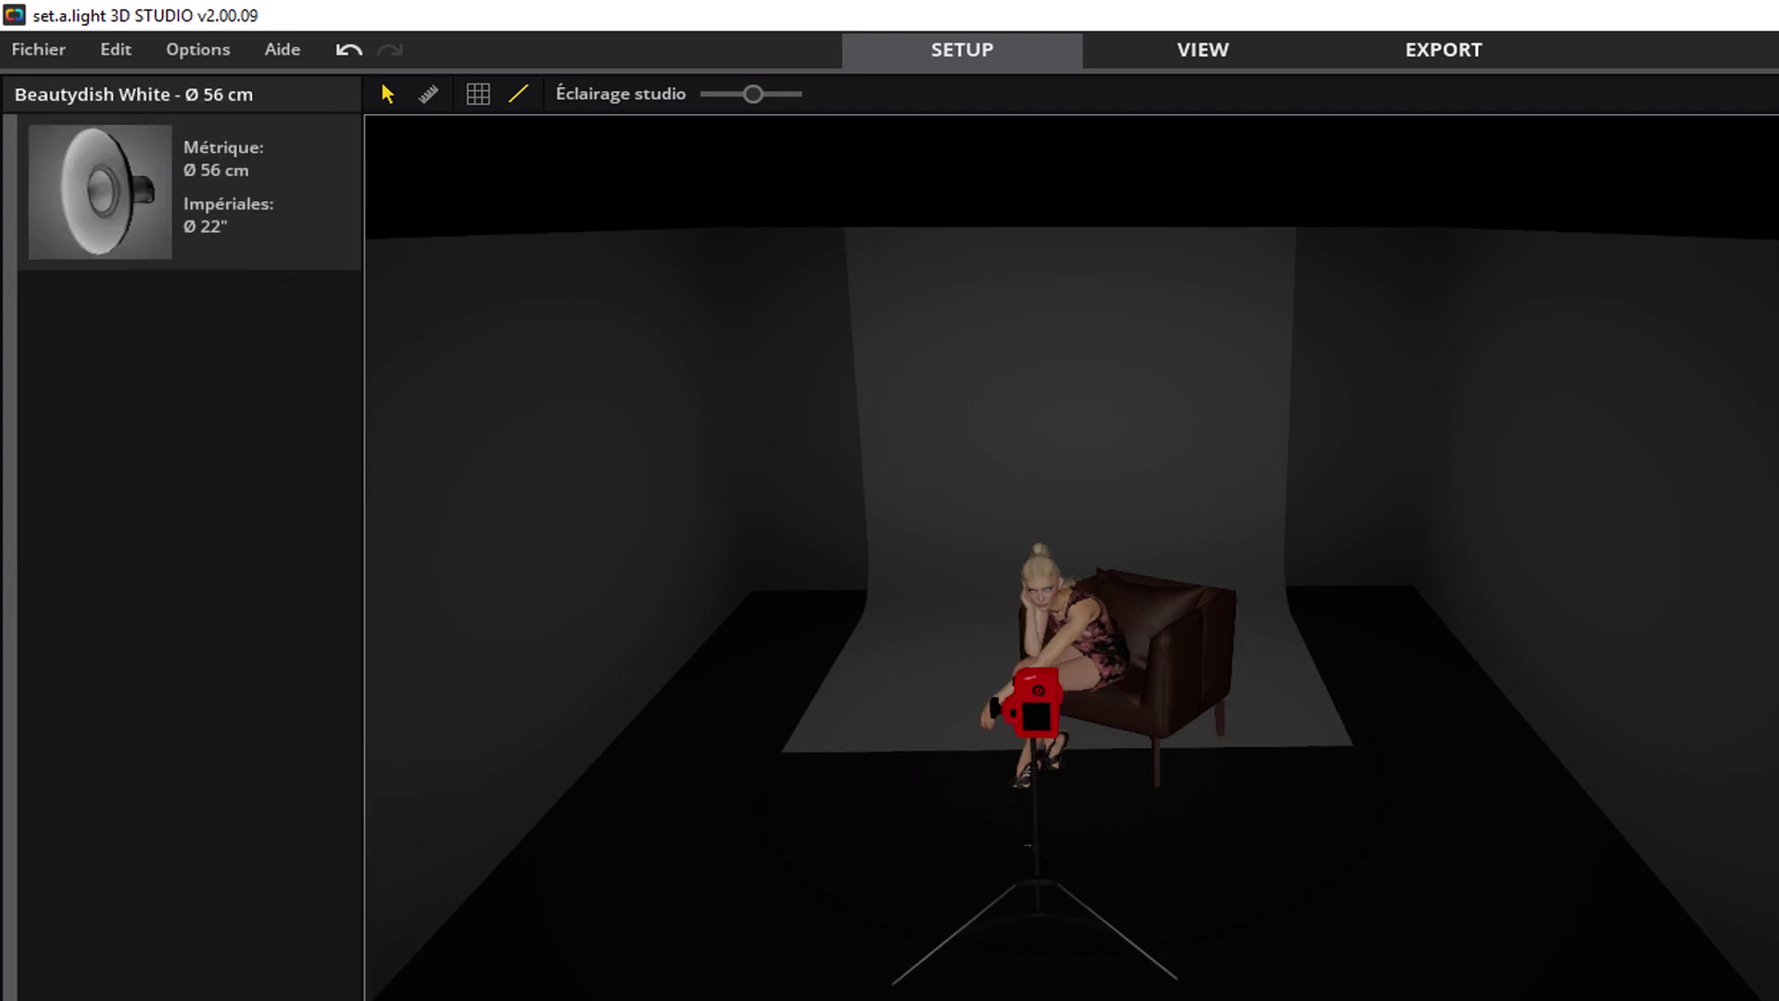
left_click_drag(1109, 786, 1048, 895)
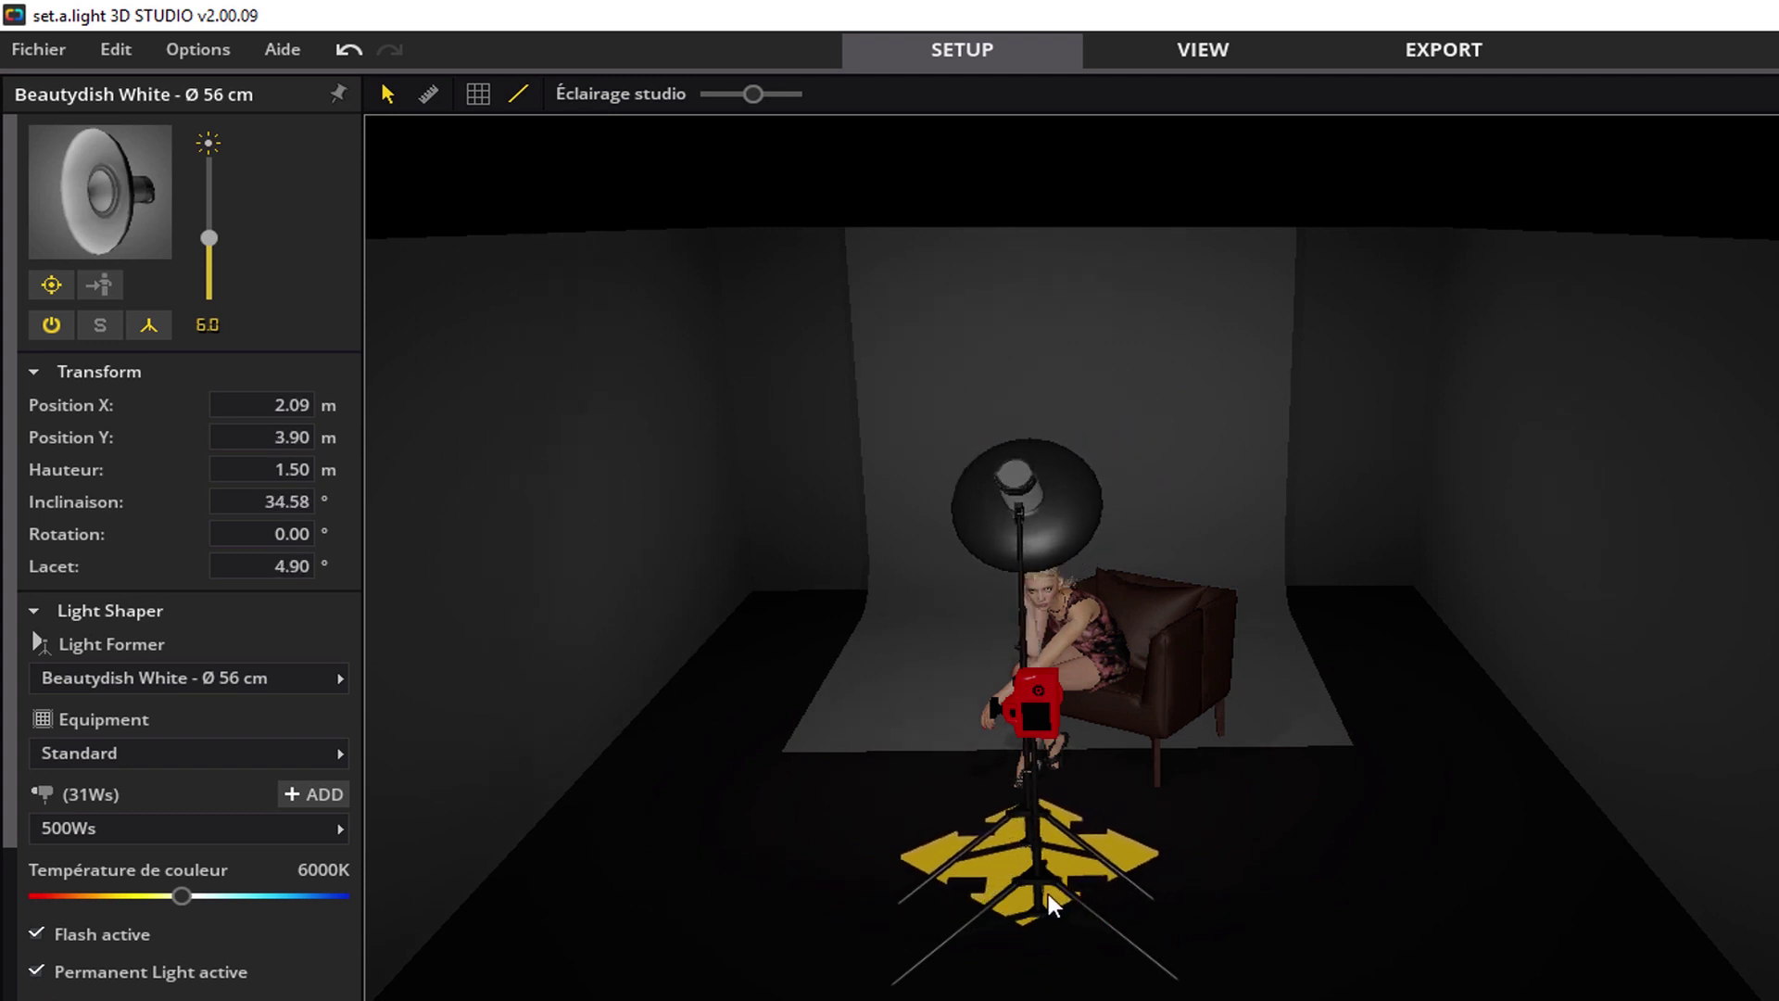
mouse_move(1048, 894)
Set the beauty dish's power to 9.3 and tilt it down to an inclination of about 44.8°.
left_click_drag(1188, 727, 1193, 666)
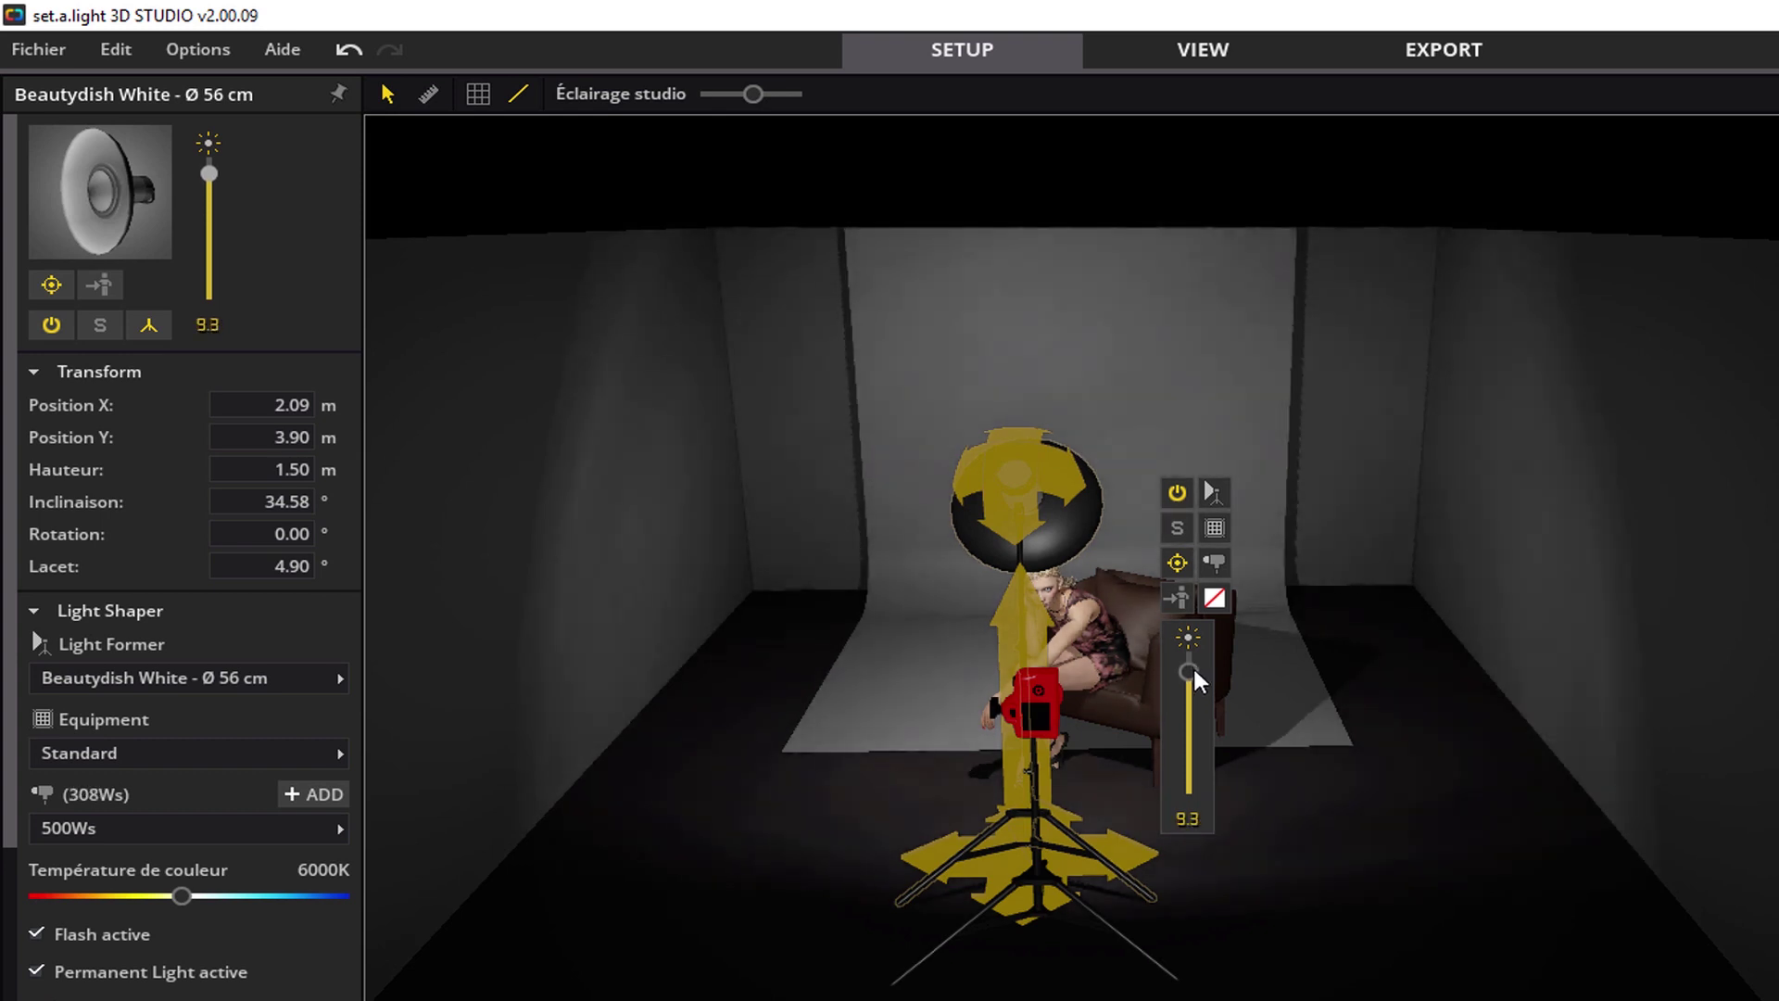
left_click_drag(1065, 507, 1050, 400)
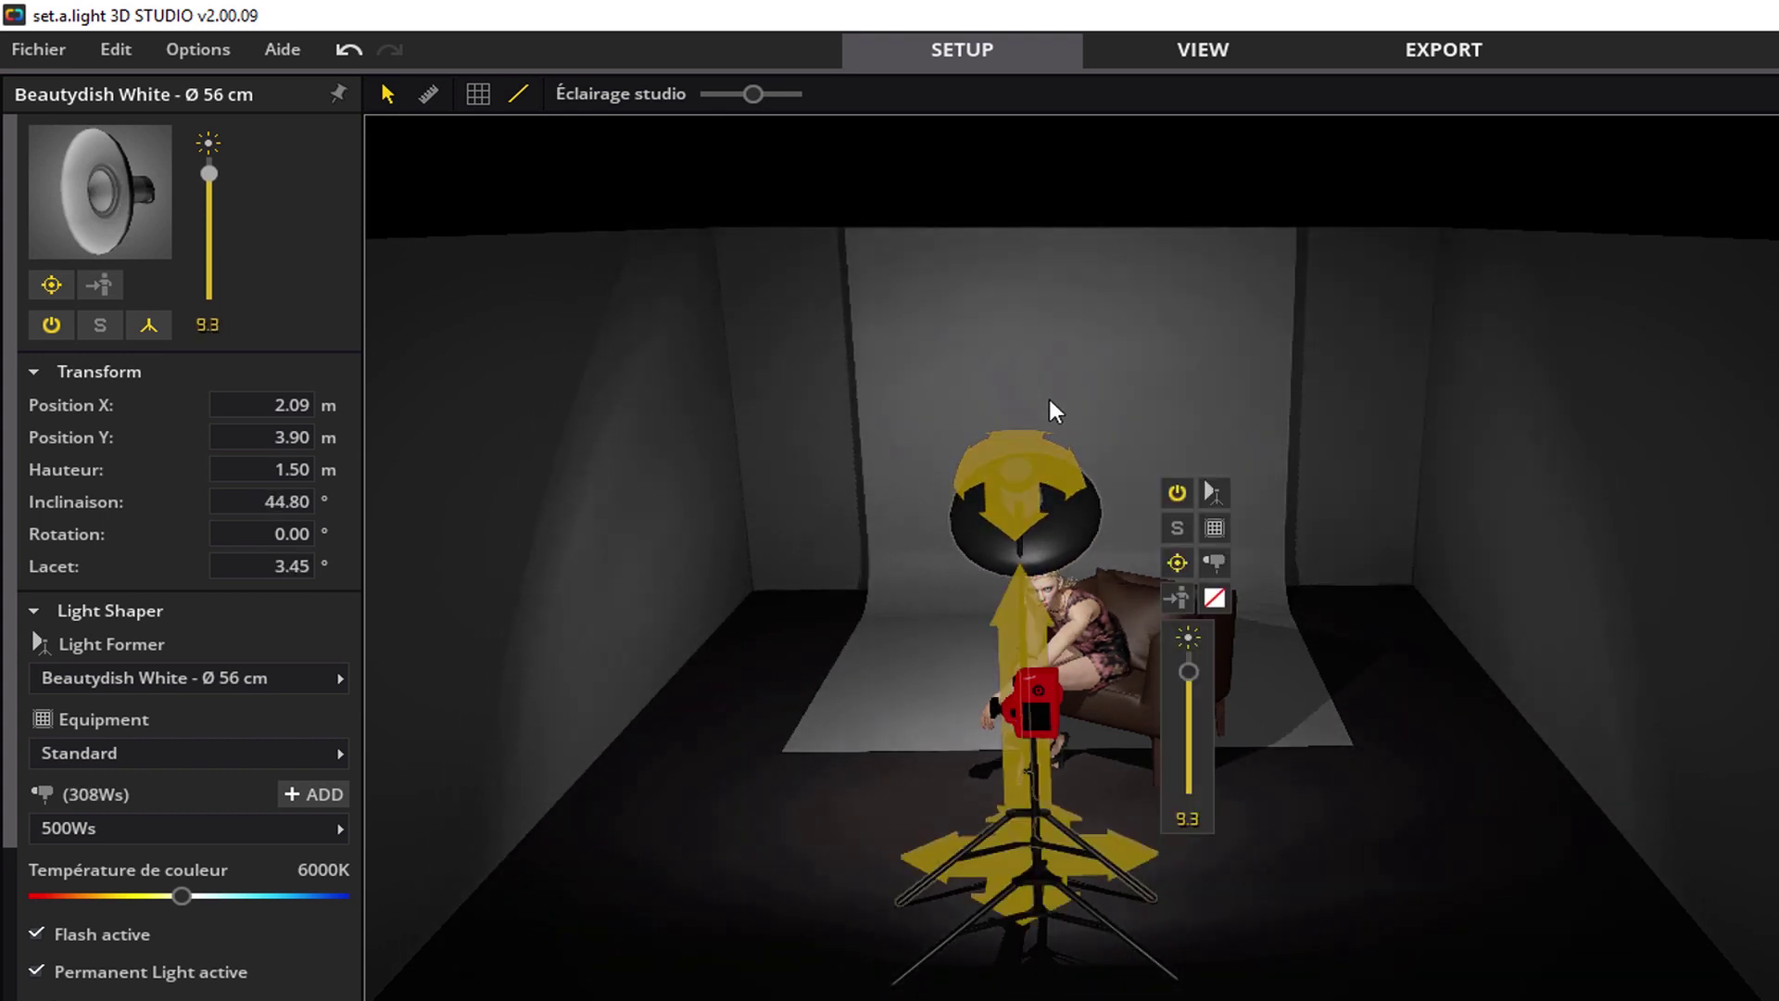
Move the camera back behind the beauty dish stand to about X 2.02 m, Y 4.60 m.
right_click_drag(776, 728, 988, 632)
left_click_drag(1099, 603, 1320, 427)
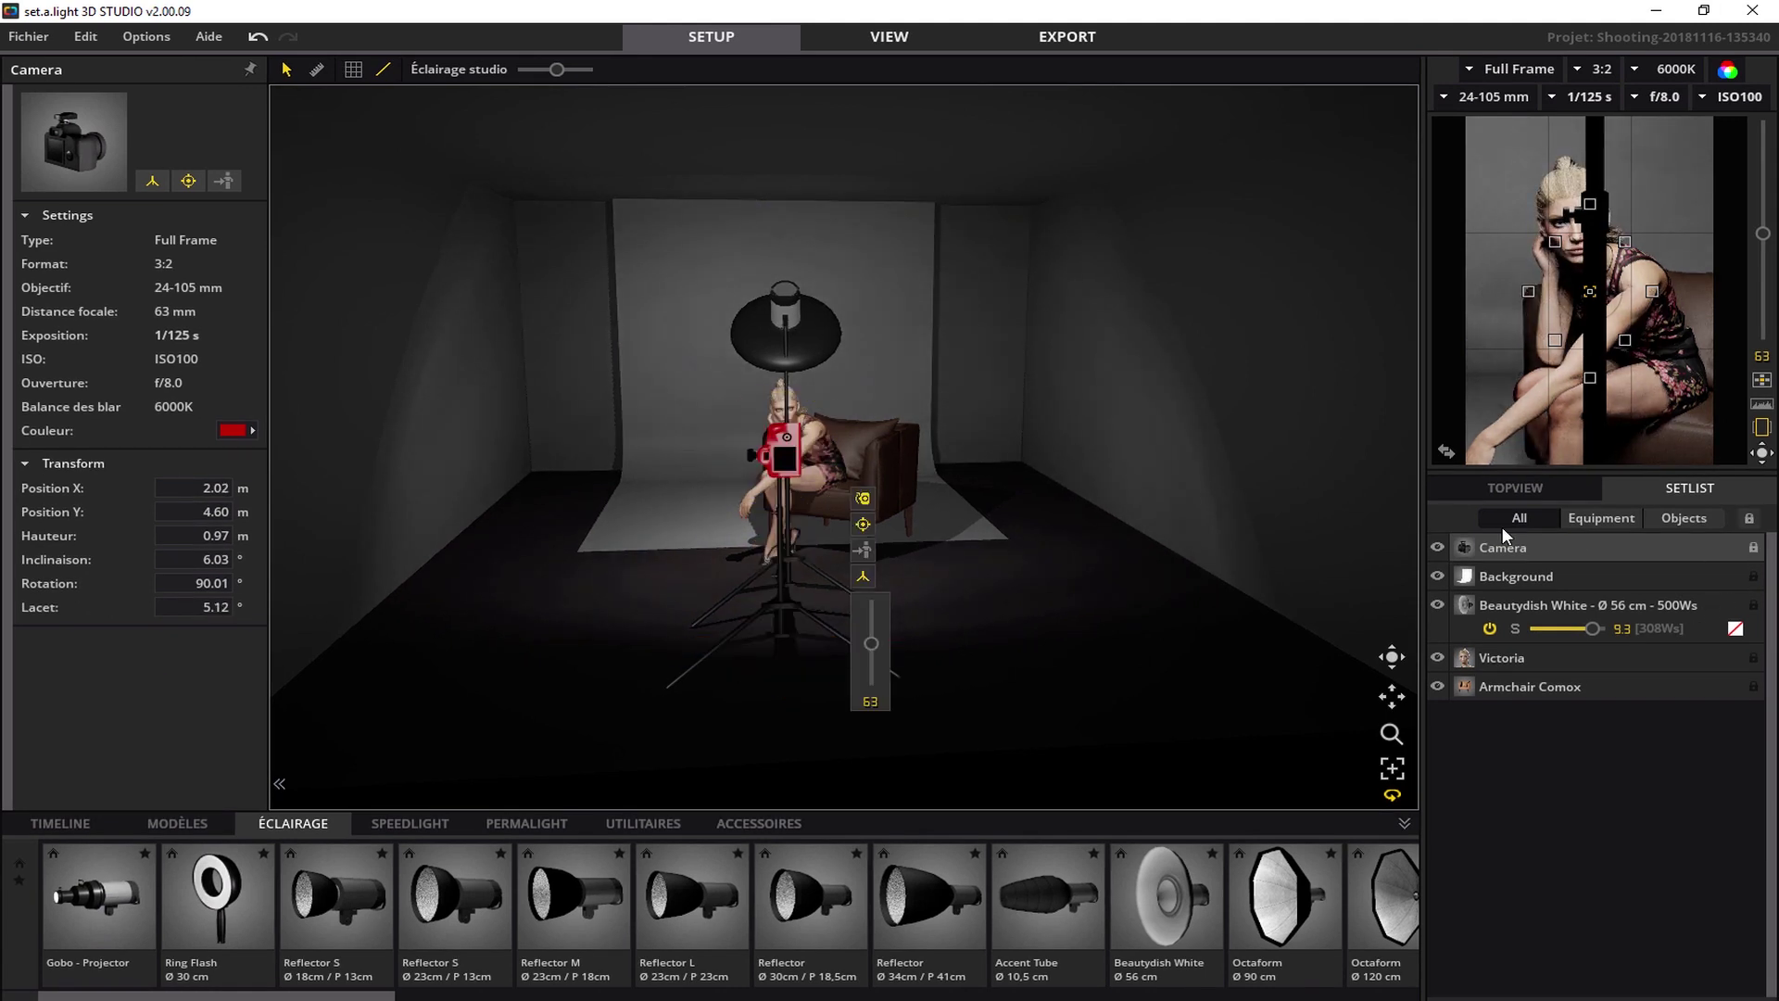
left_click_drag(742, 592, 858, 582)
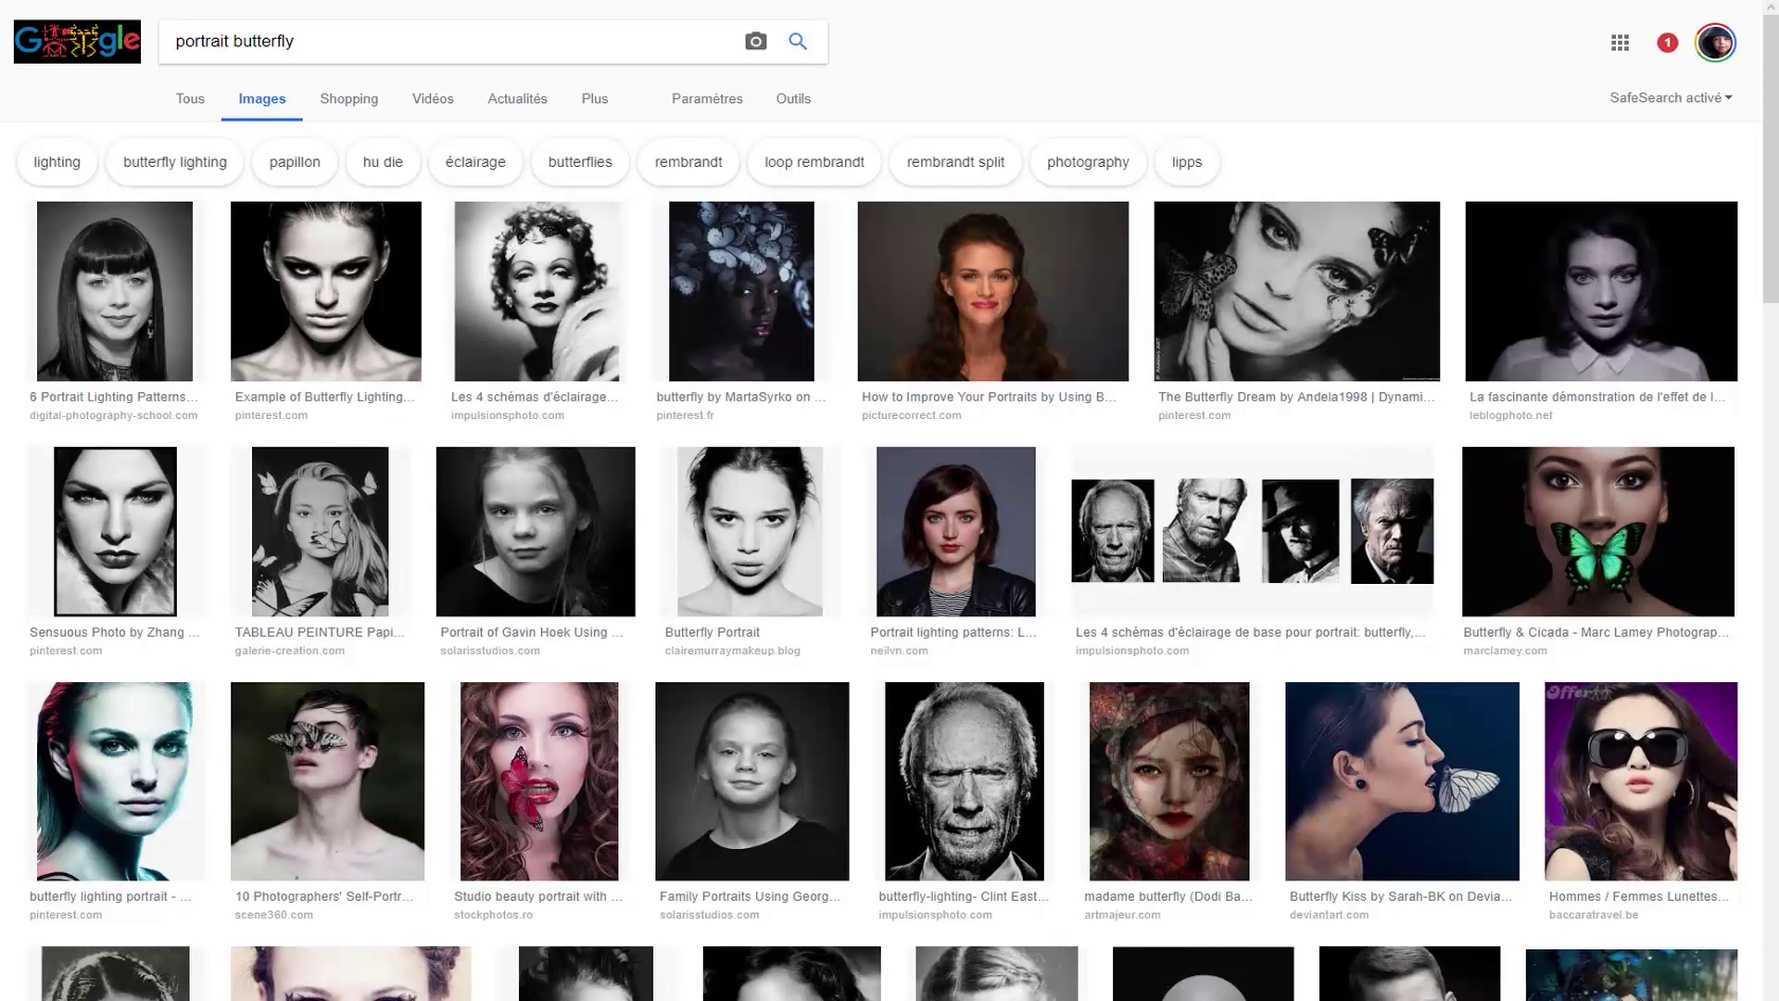
Switch to the Google Images results for portrait butterfly and enlarge several portraits to examine their butterfly lighting.
left_click_drag(1771, 164, 1759, 290)
left_click(164, 218)
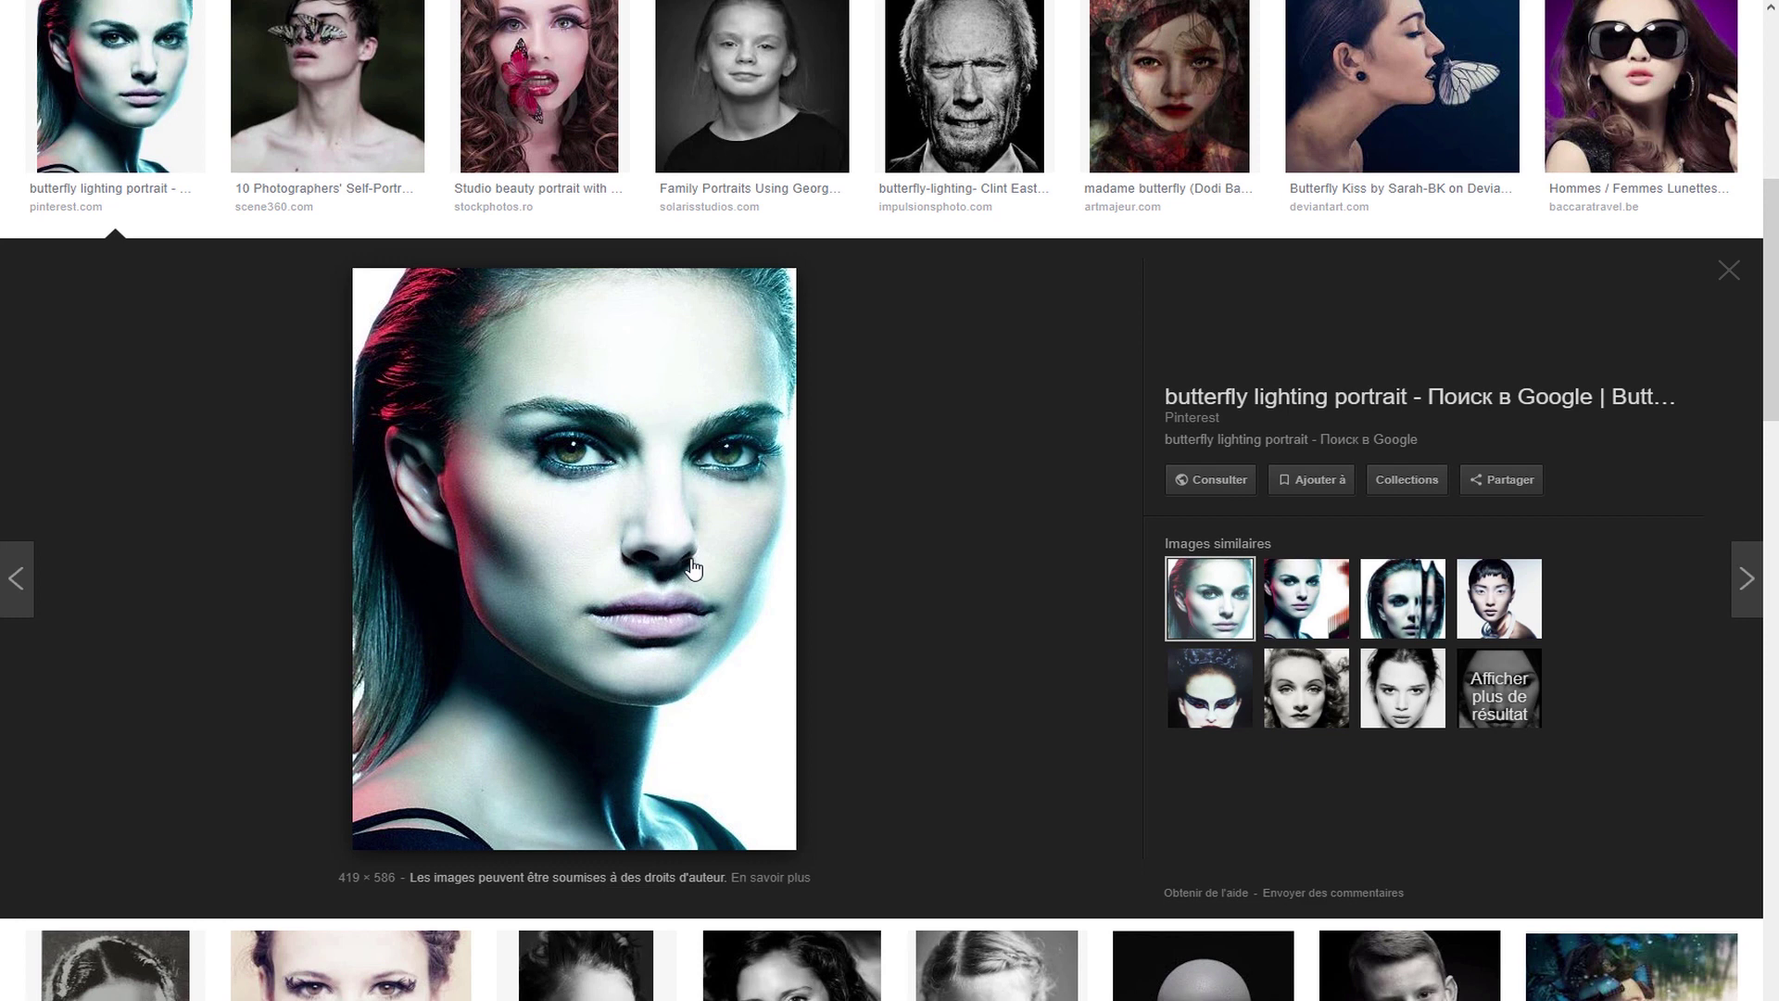
left_click(955, 72)
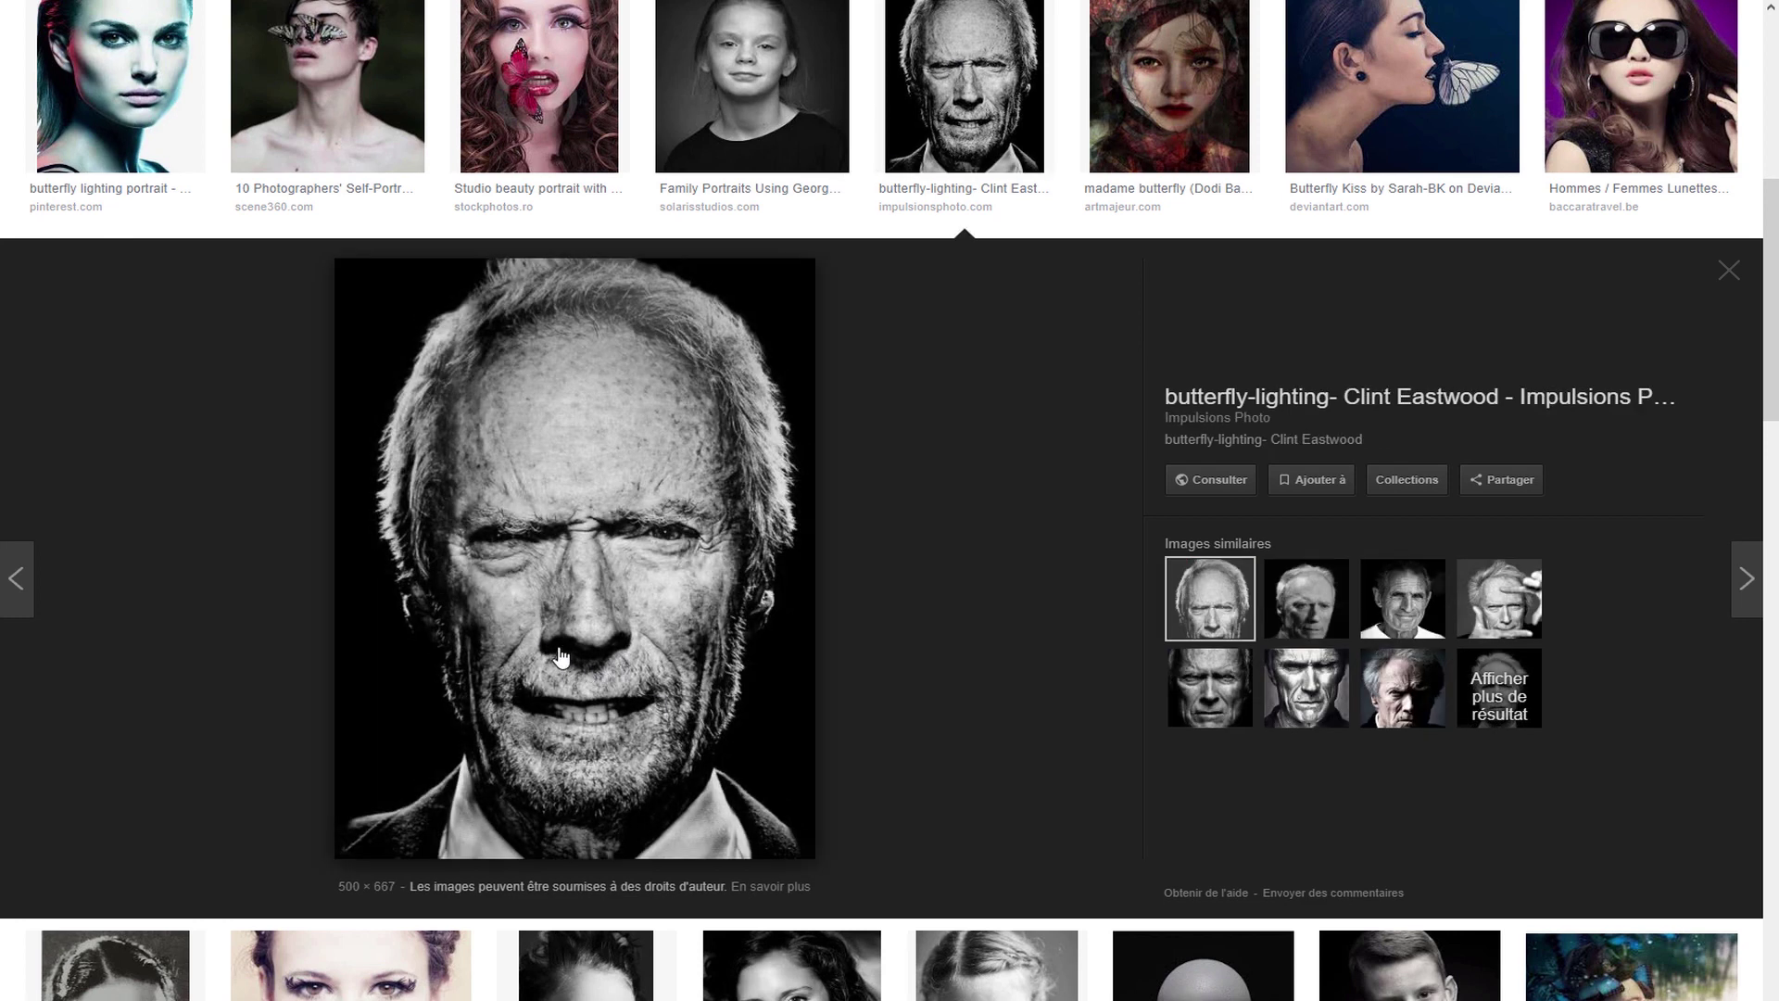
scroll(973, 509, "up", 7)
left_click(537, 176)
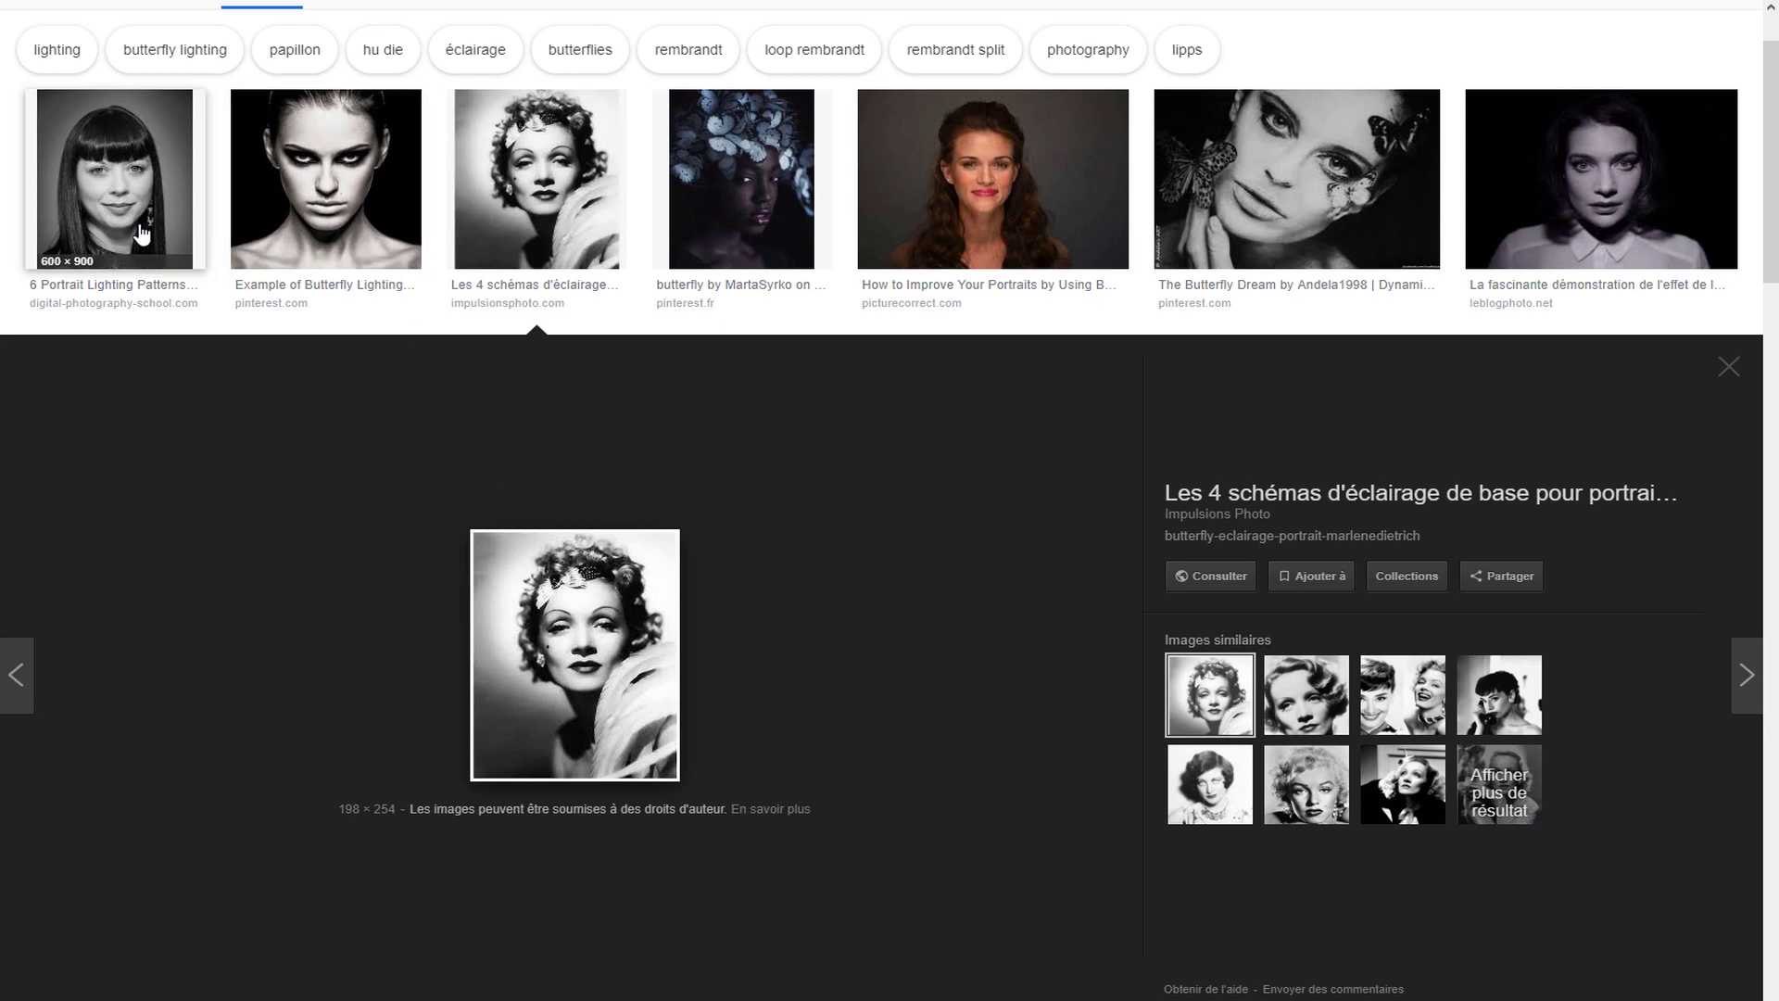
Enlarge another butterfly lighting portrait in the image results and examine how its light falls on the face.
left_click(325, 185)
scroll(671, 590, "down", 12)
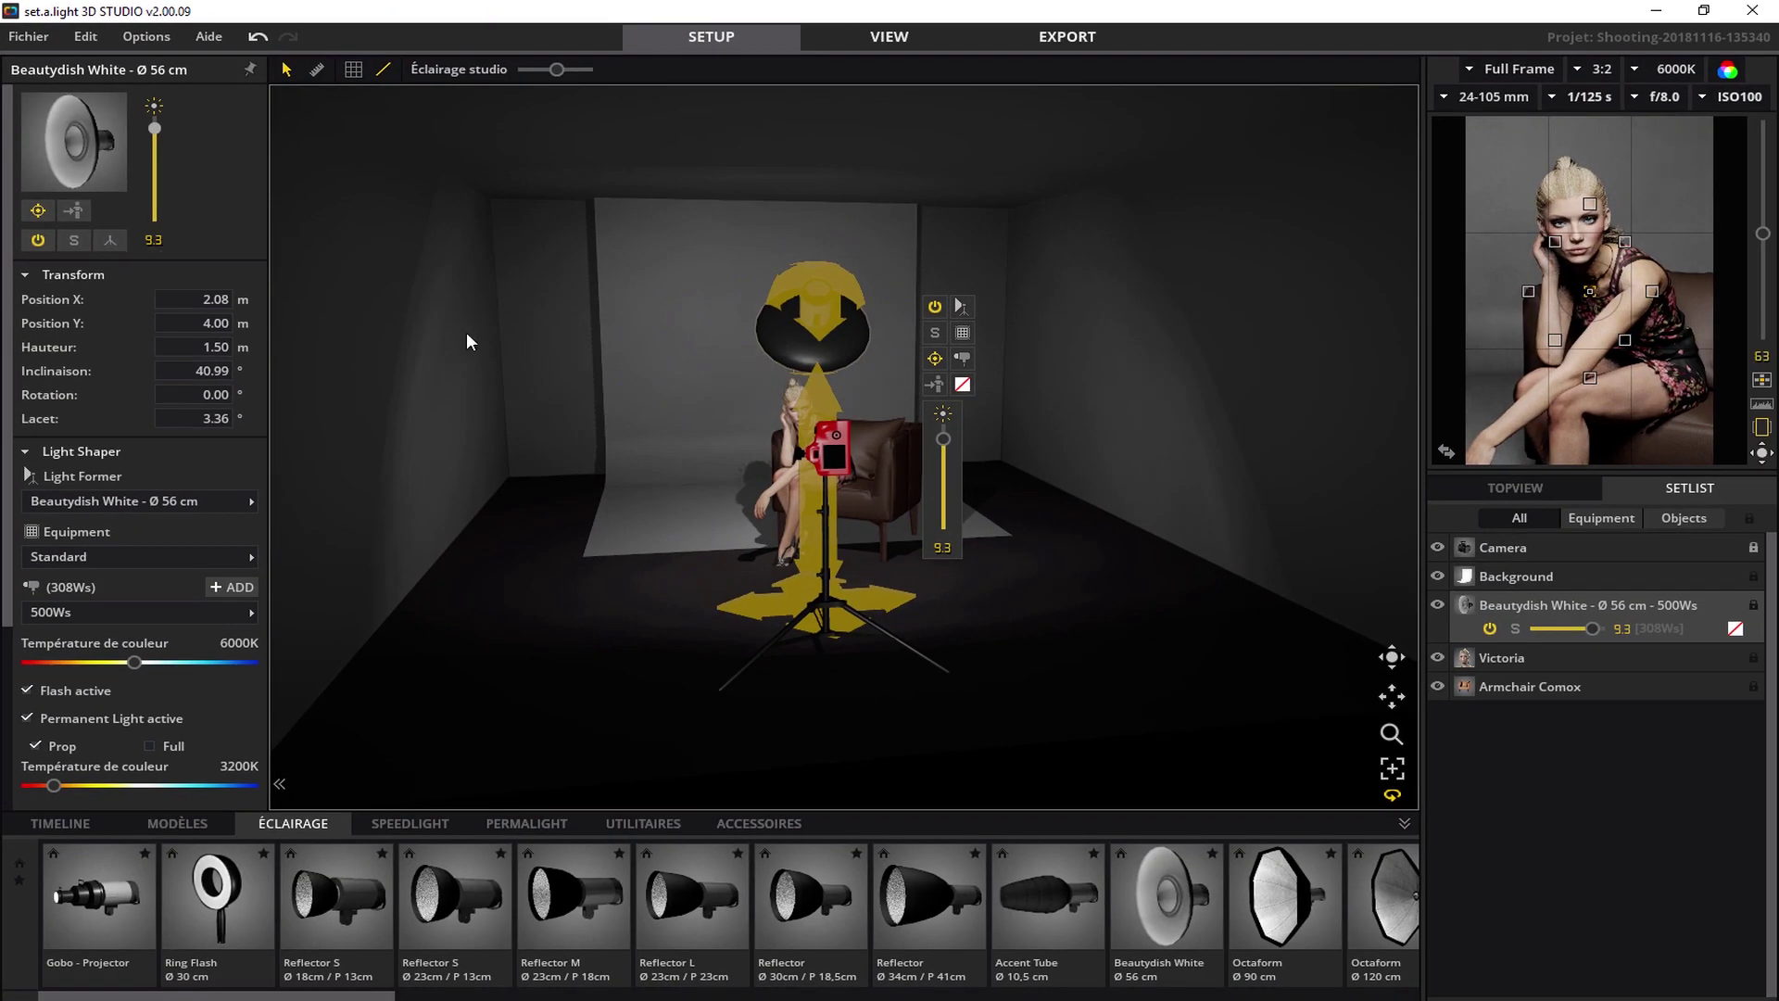
Switch the camera framing from portrait to landscape orientation.
left_click_drag(587, 556, 683, 521)
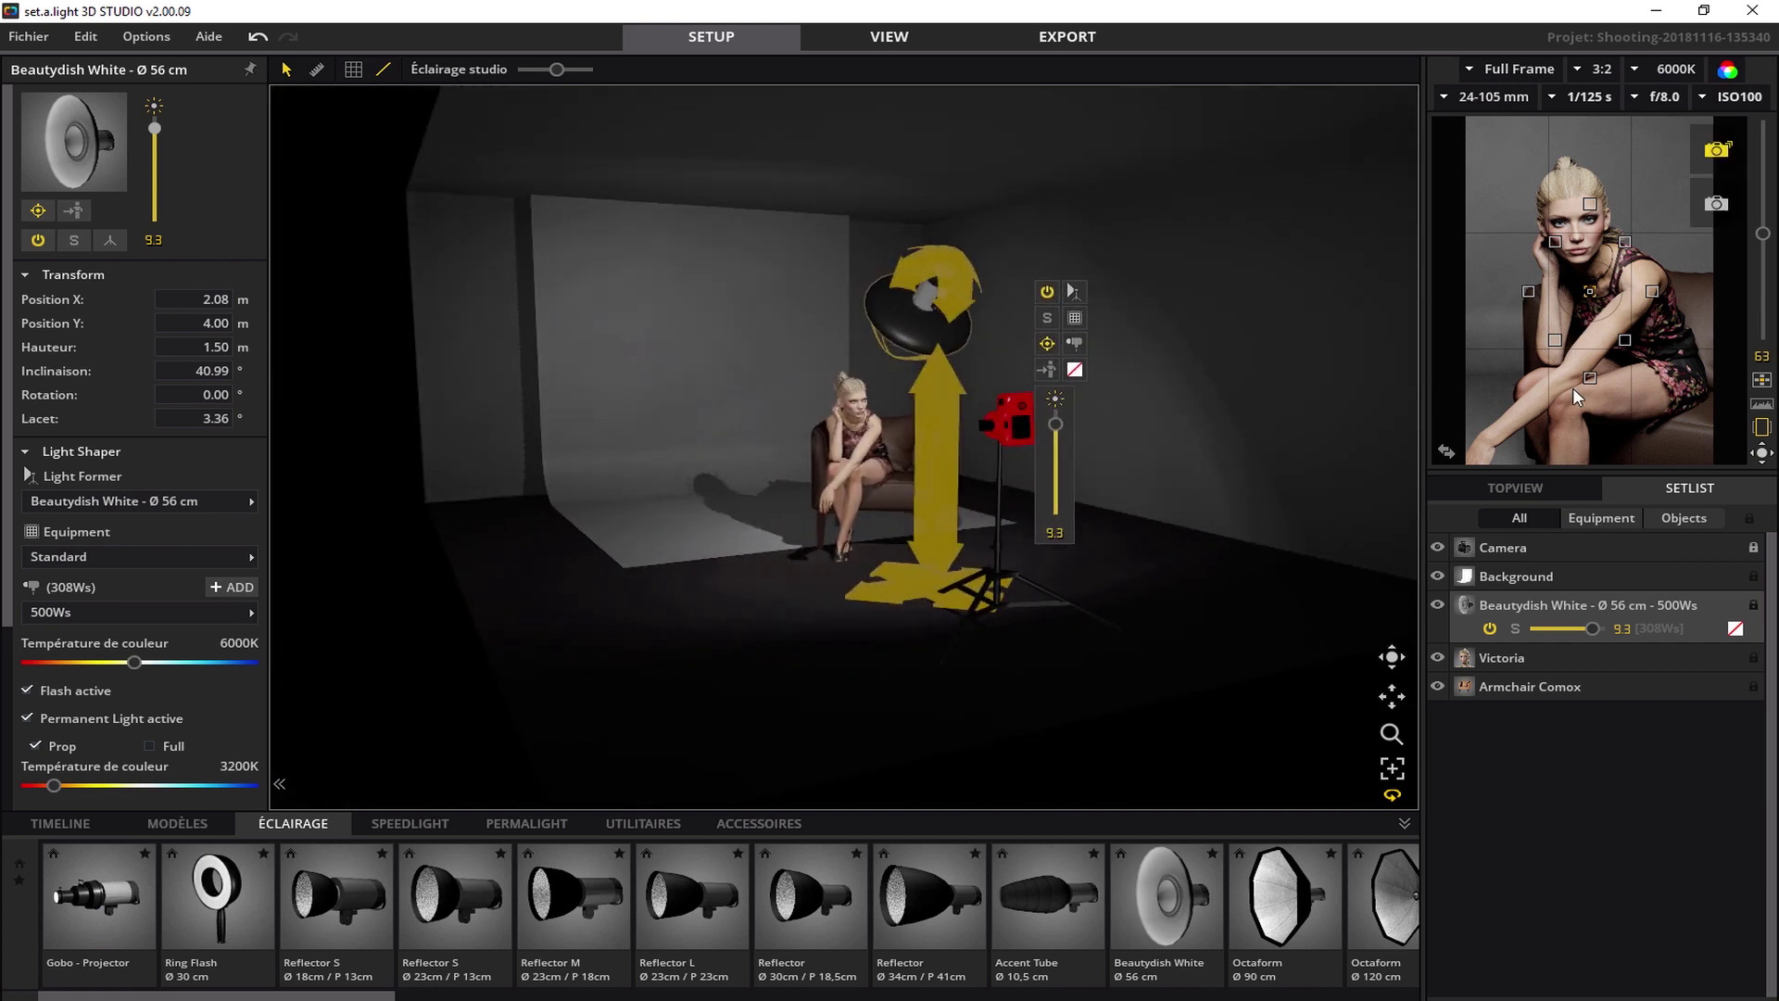
left_click(1767, 429)
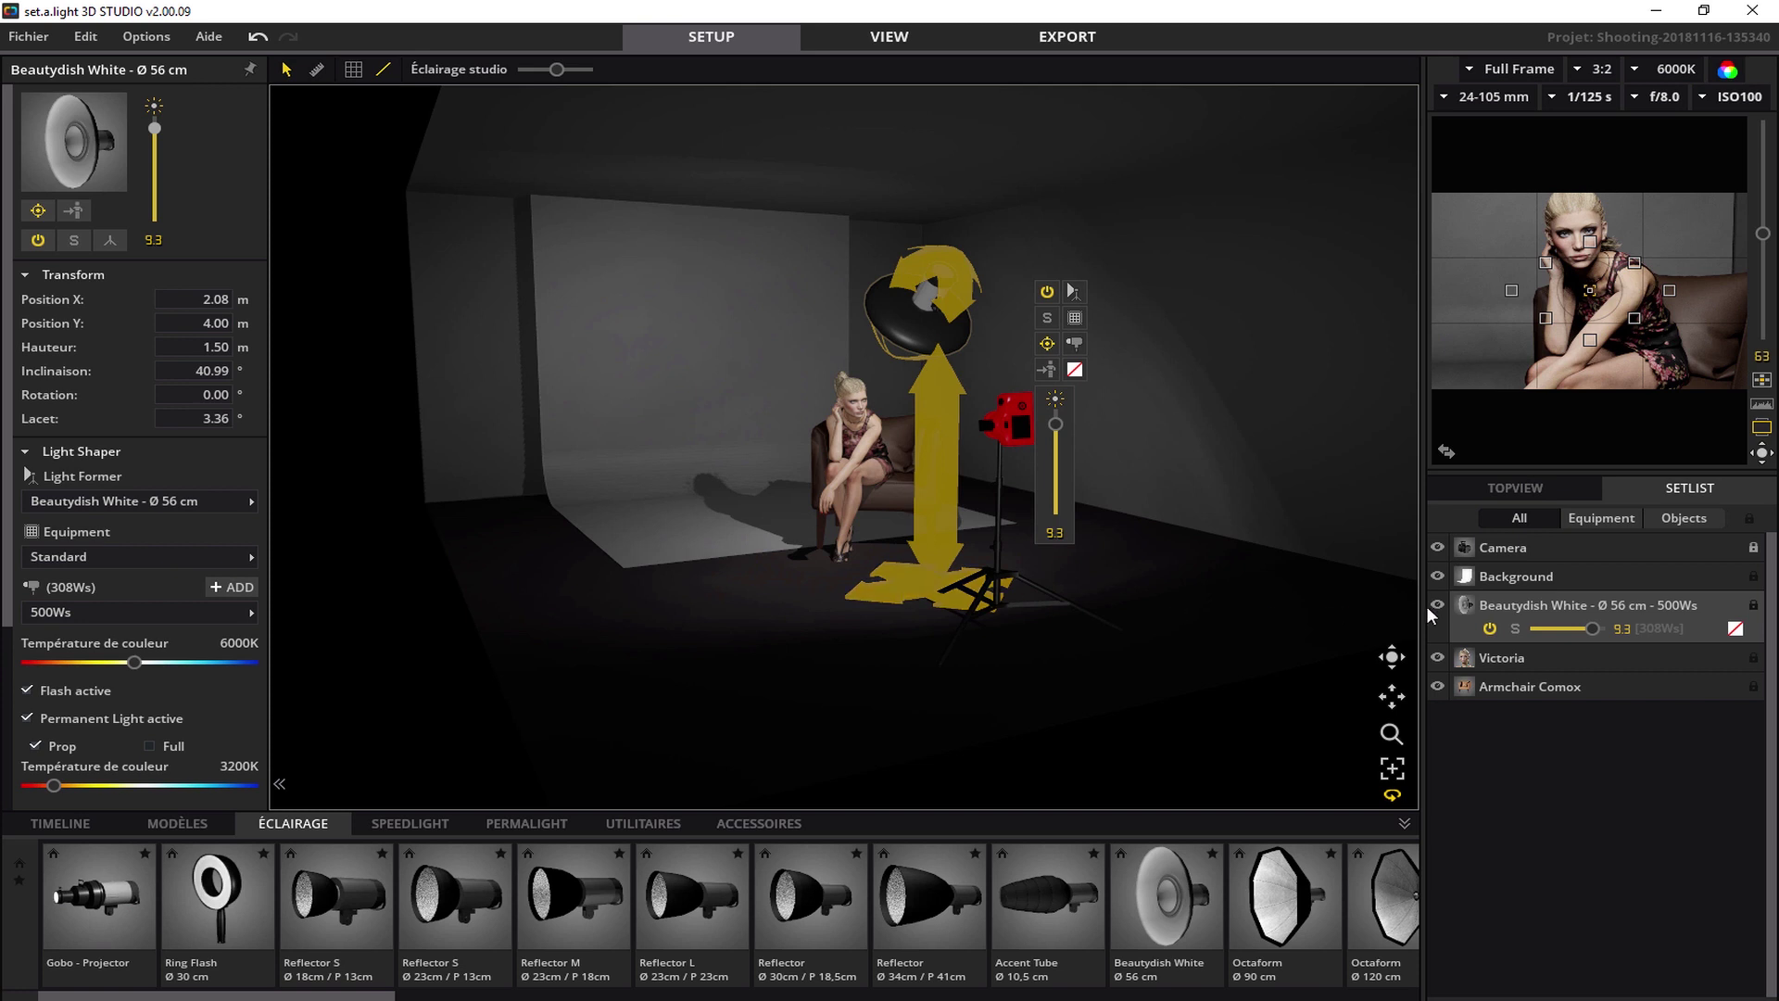
Lock the beauty dish and reframe with the camera at about X 1.99 m, Y 4.75 m and a 67 mm focal length.
left_click(1754, 608)
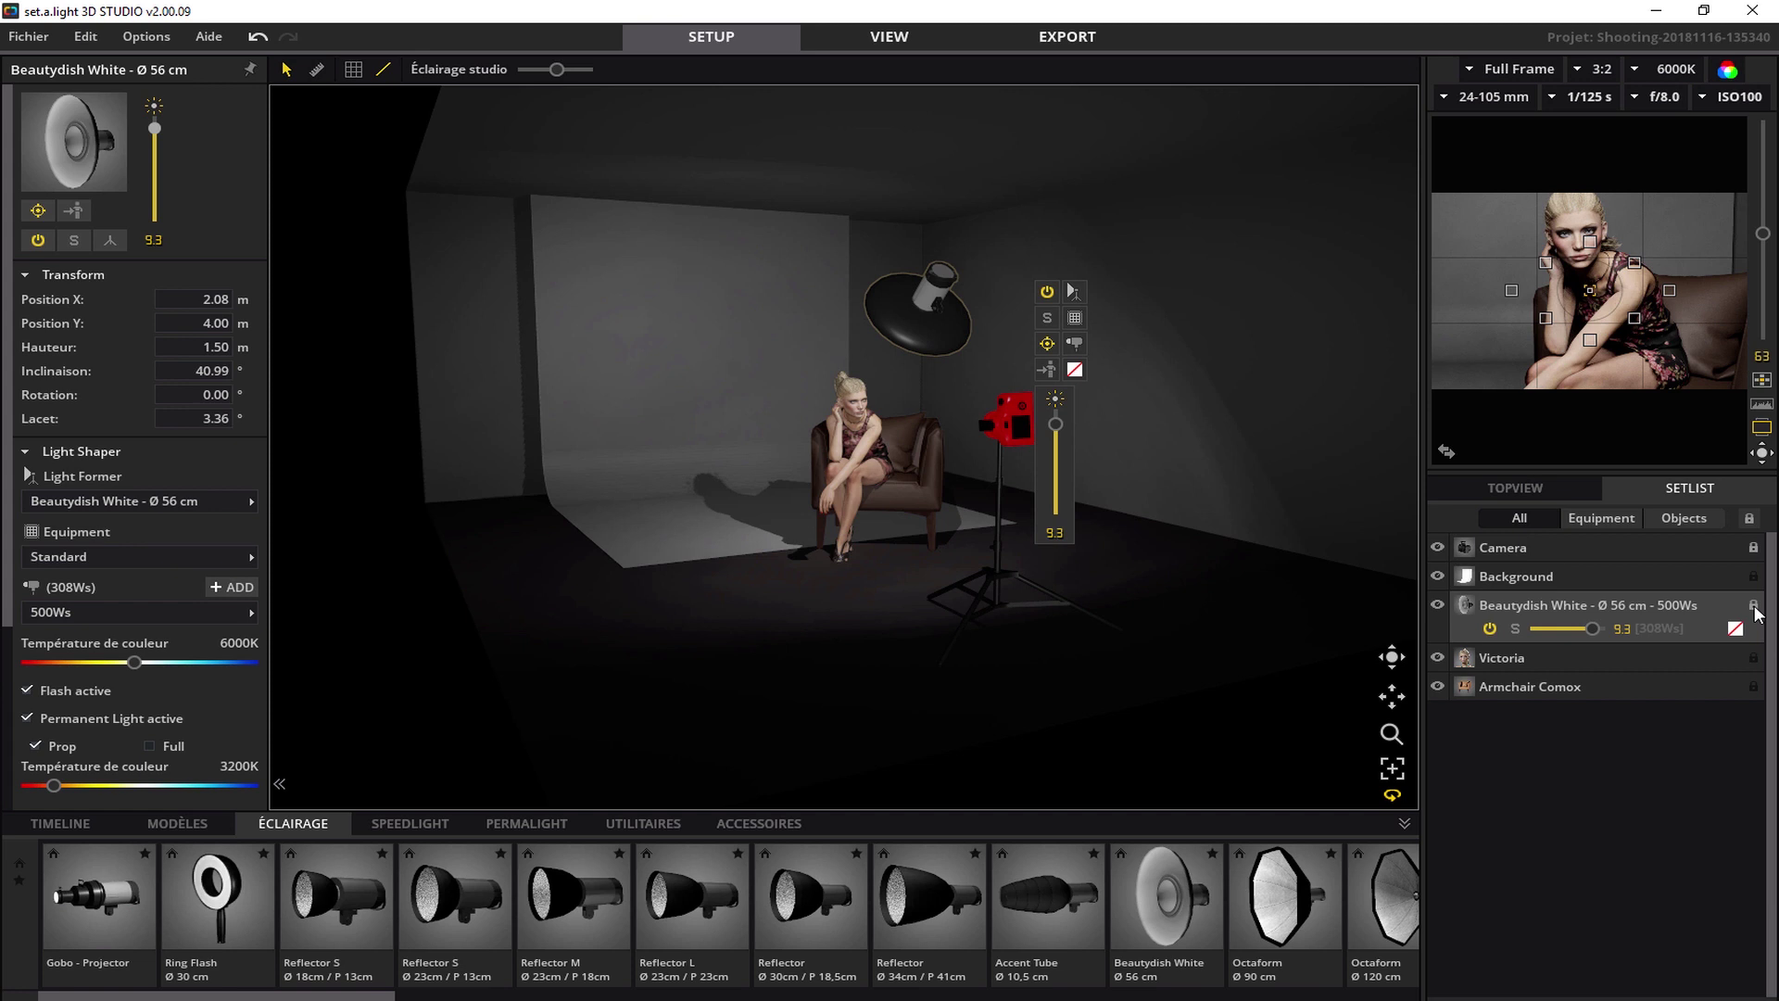
left_click(975, 565)
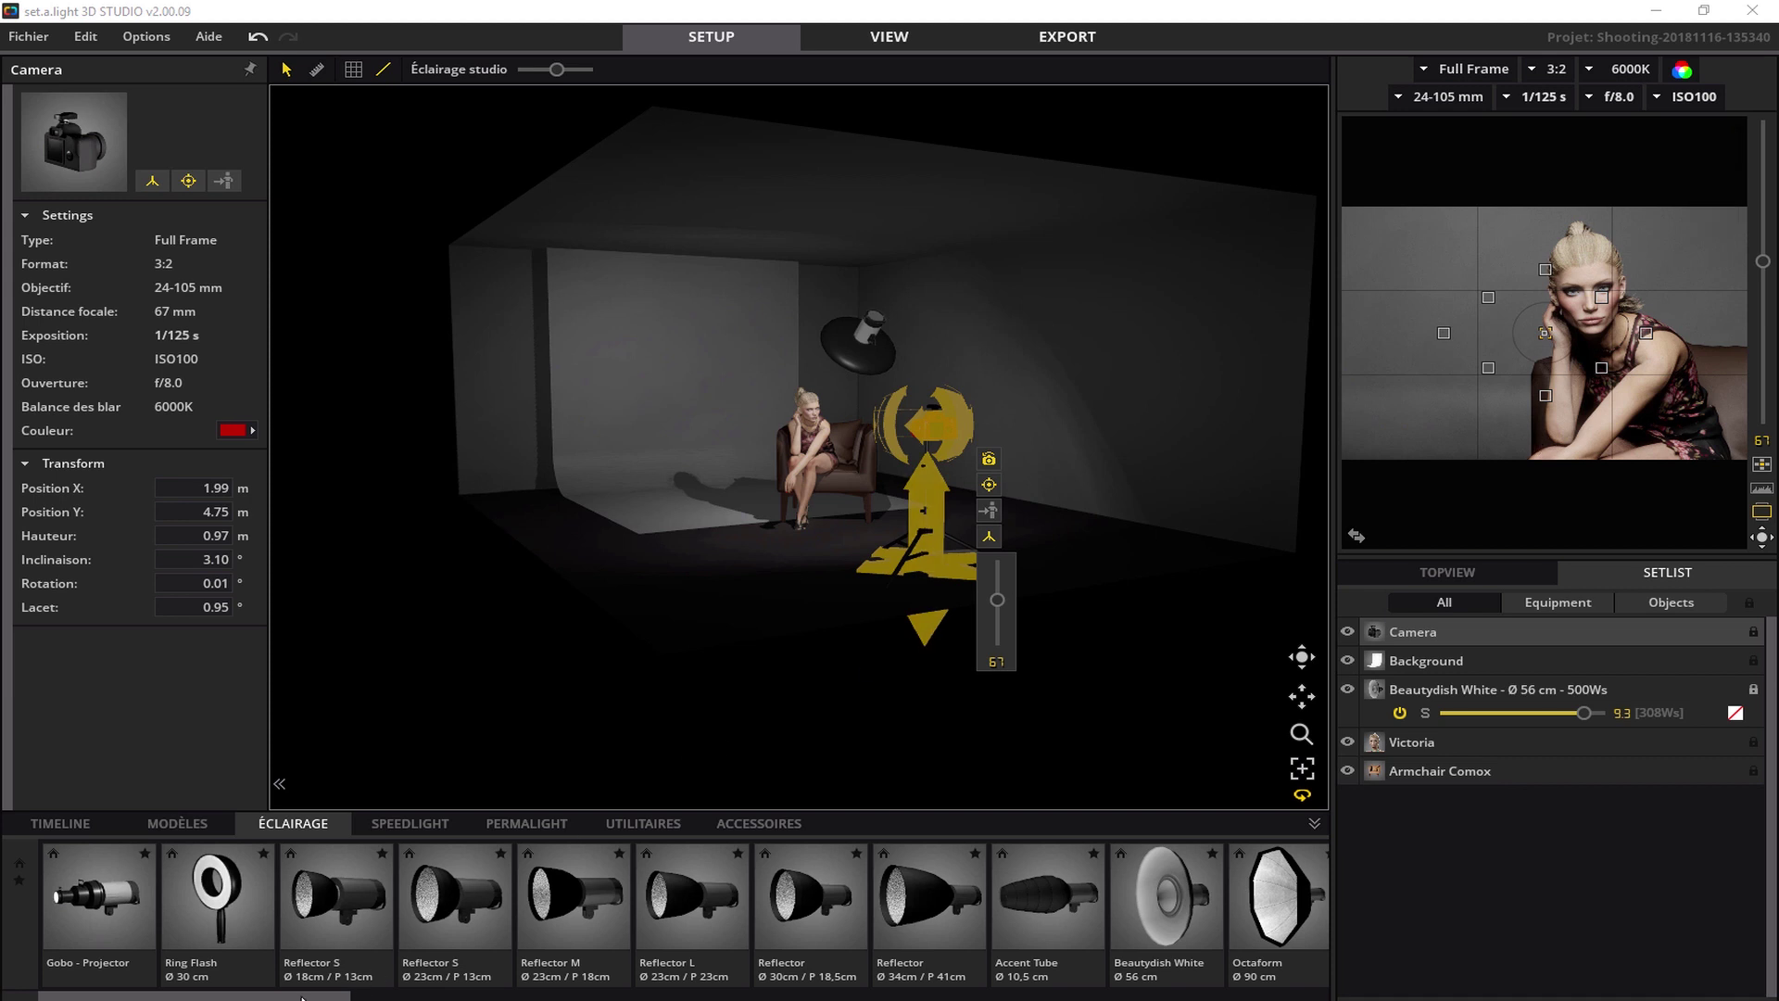
Add a Softbox 45 x 64 cm low in front of Victoria at about X 2.02 m, Y 3.93 m, height 0.16 m, inclined to about -37.9°.
left_click_drag(302, 996, 1001, 985)
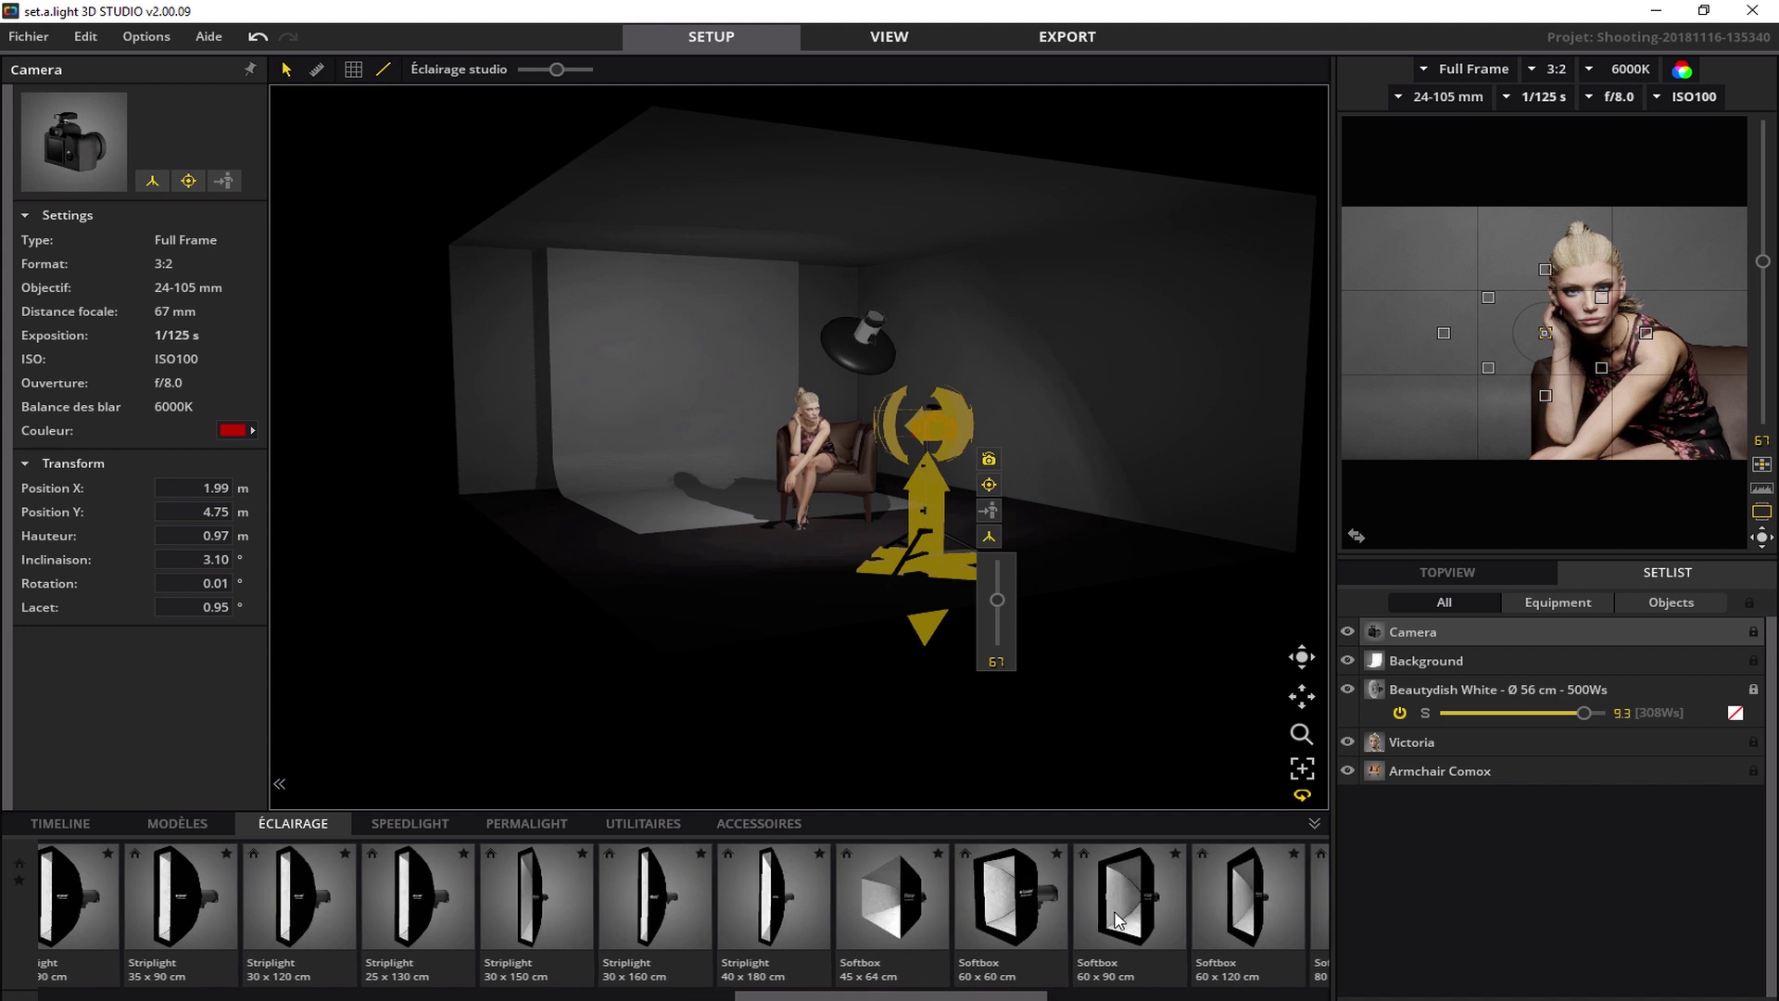
double_click(890, 920)
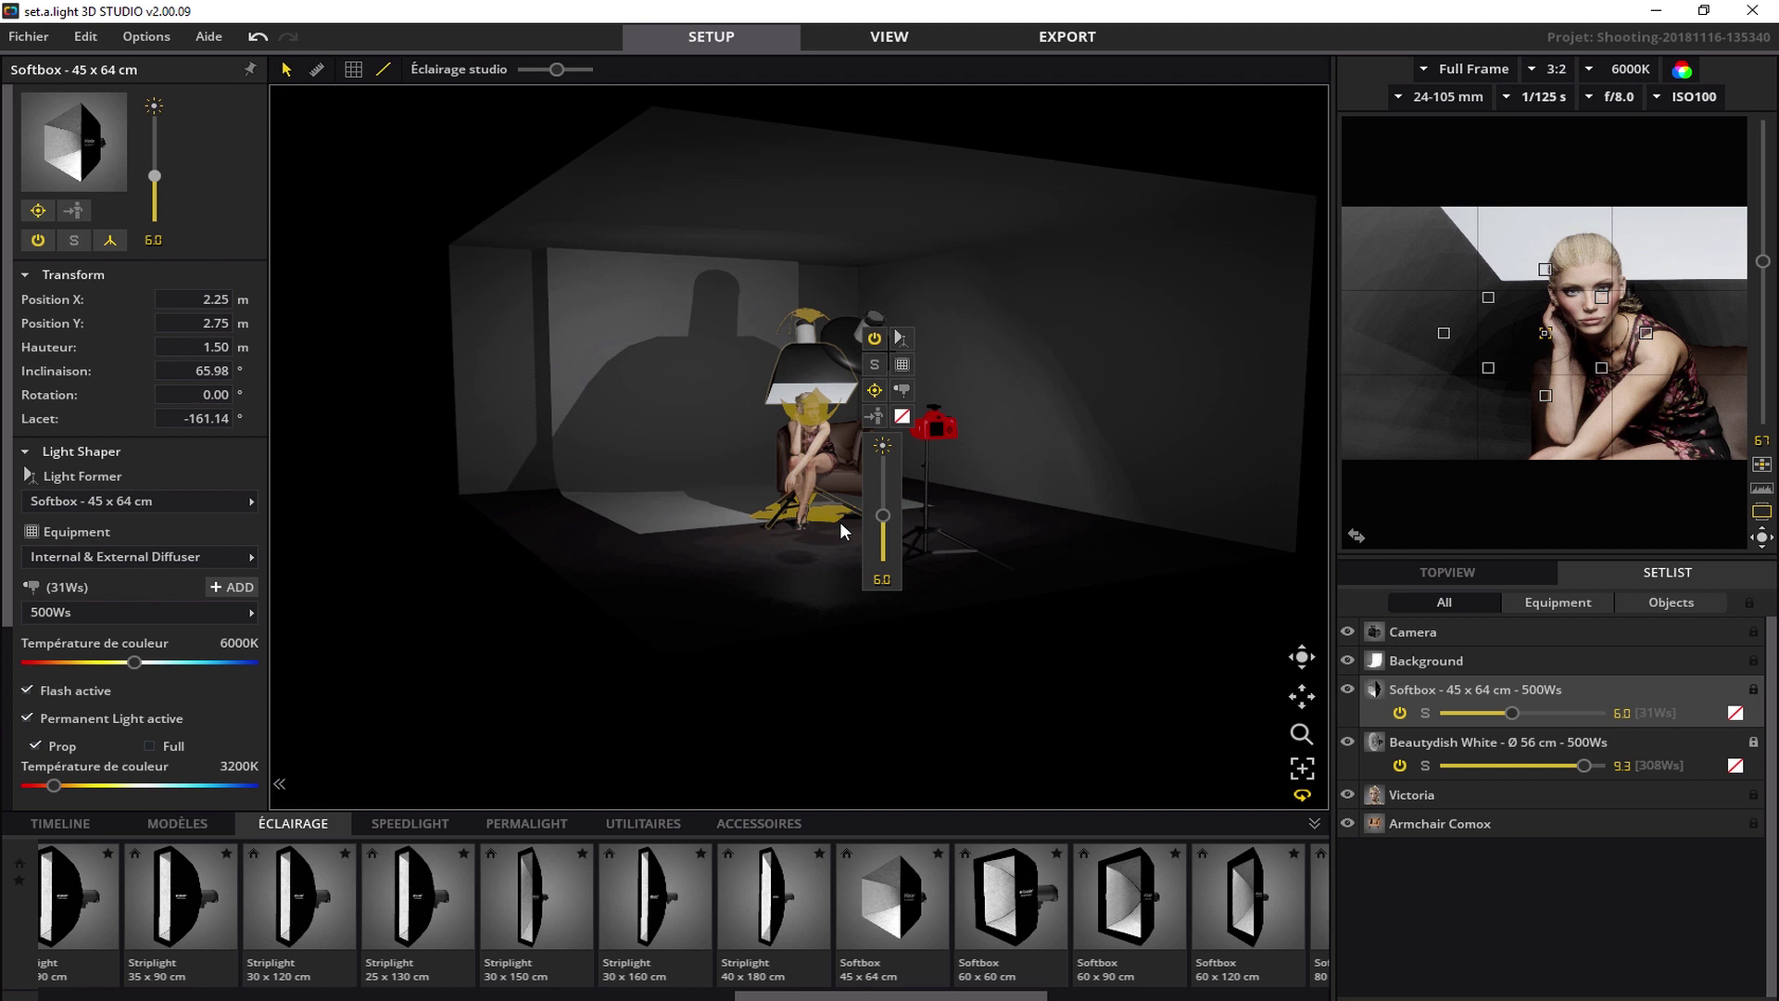
left_click_drag(682, 565, 882, 681)
left_click_drag(843, 515, 980, 544)
left_click_drag(1023, 484, 988, 586)
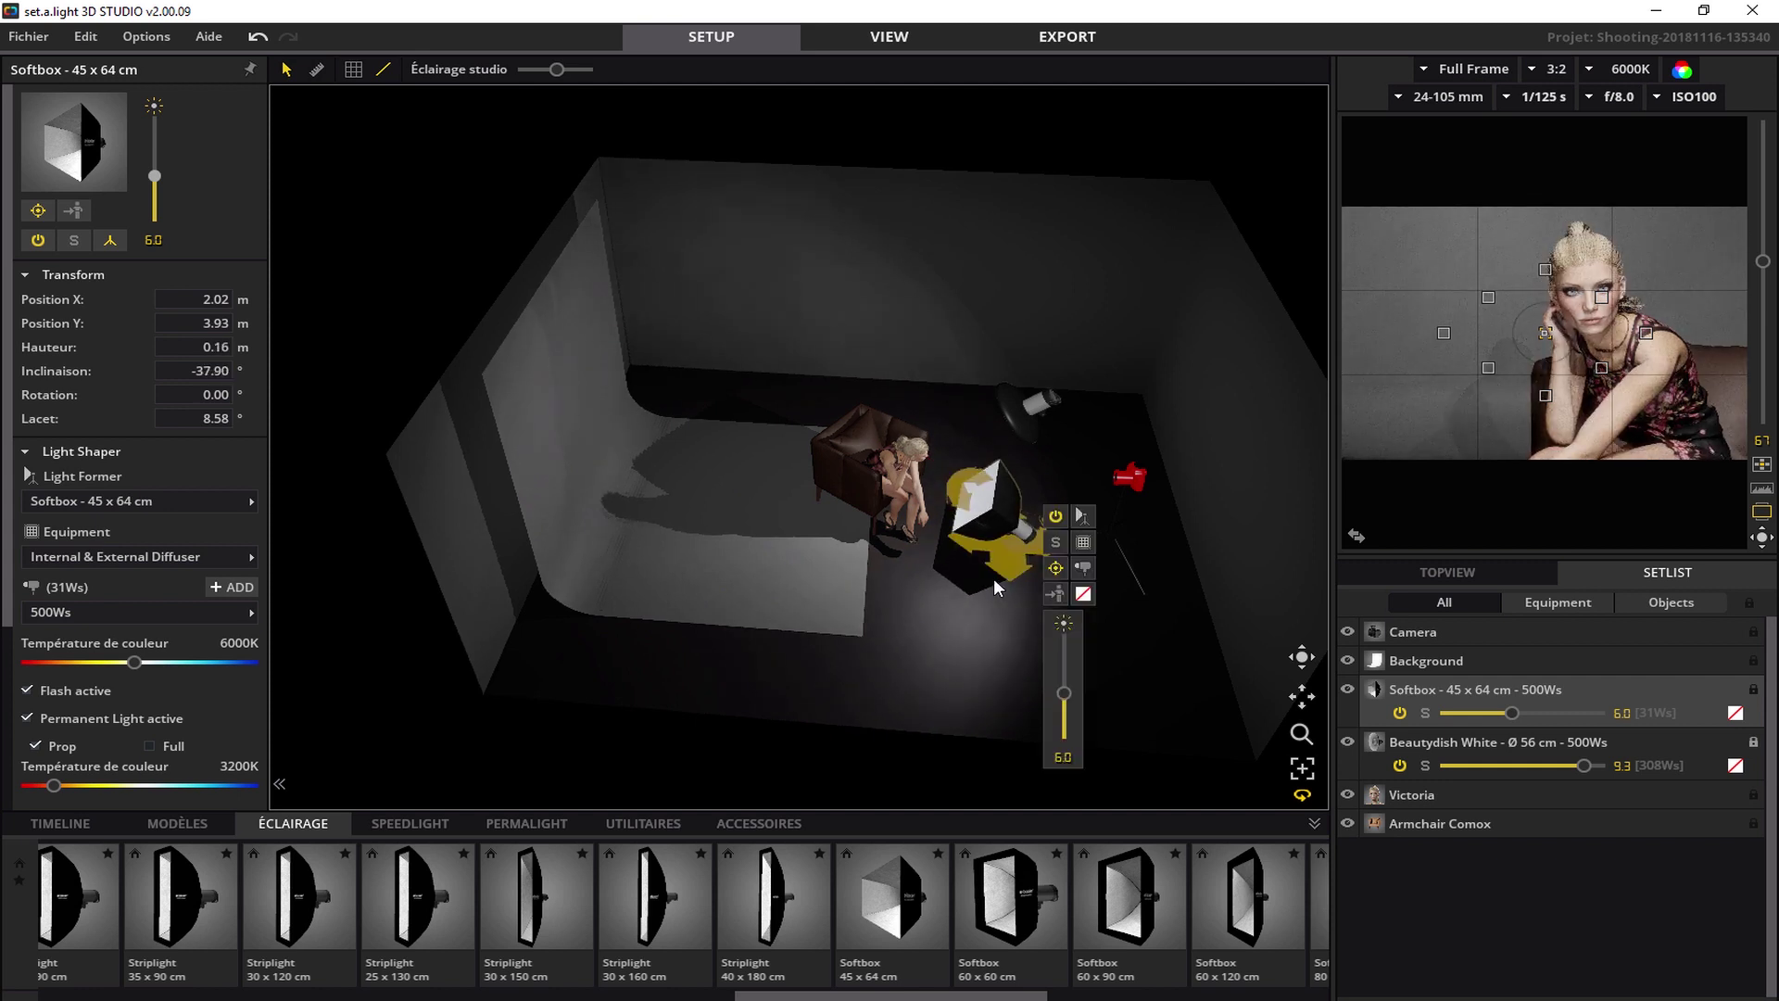
Turn the low softbox to a yaw (Lacet) of about 7.5° so it faces Victoria.
right_click_drag(932, 600, 697, 513)
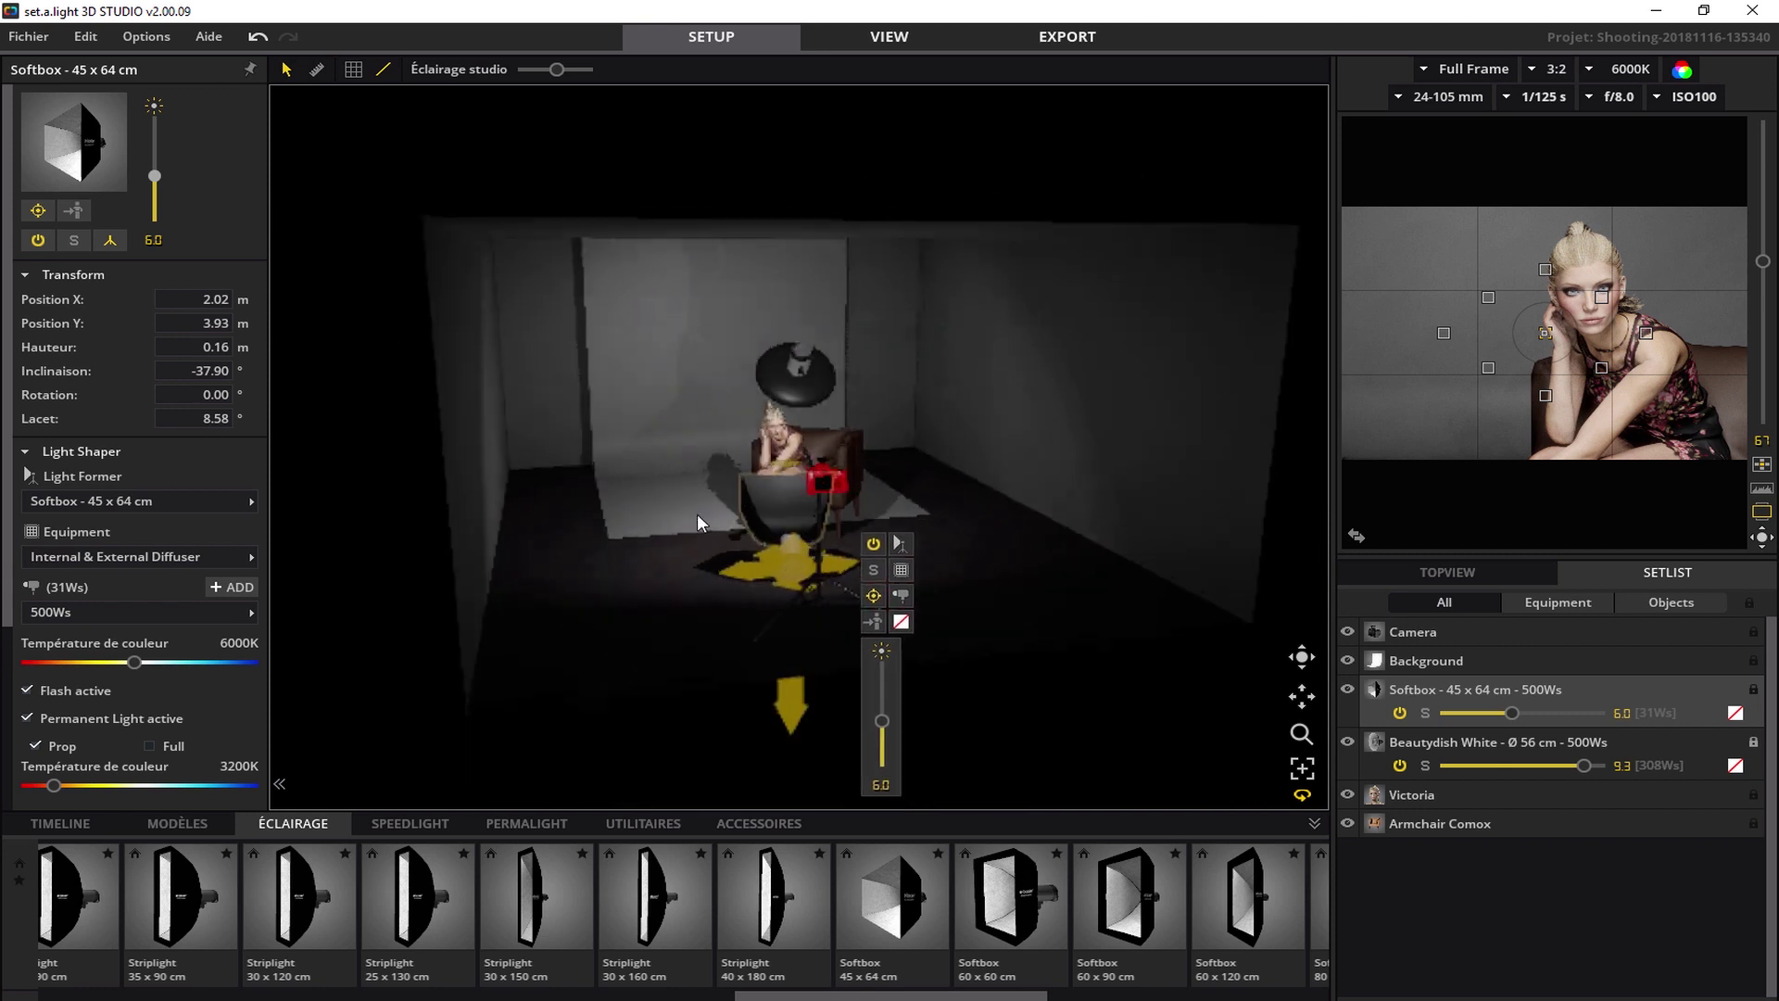
left_click(795, 532)
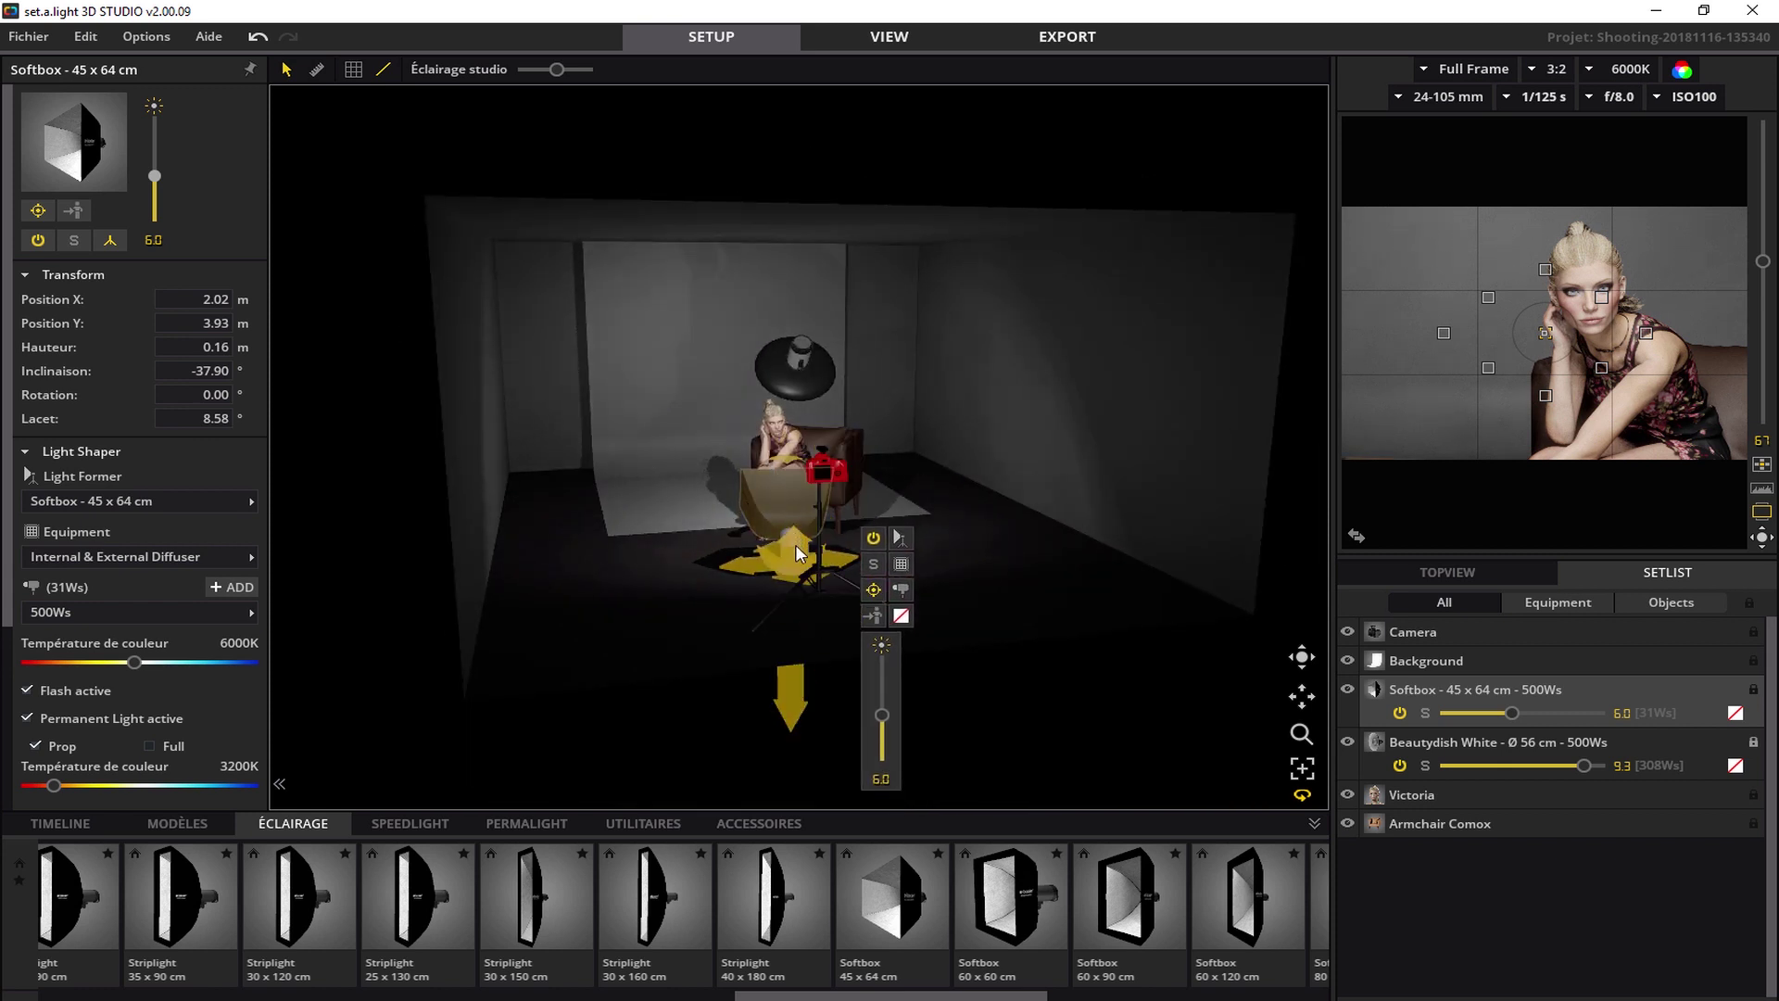
left_click_drag(795, 536, 799, 543)
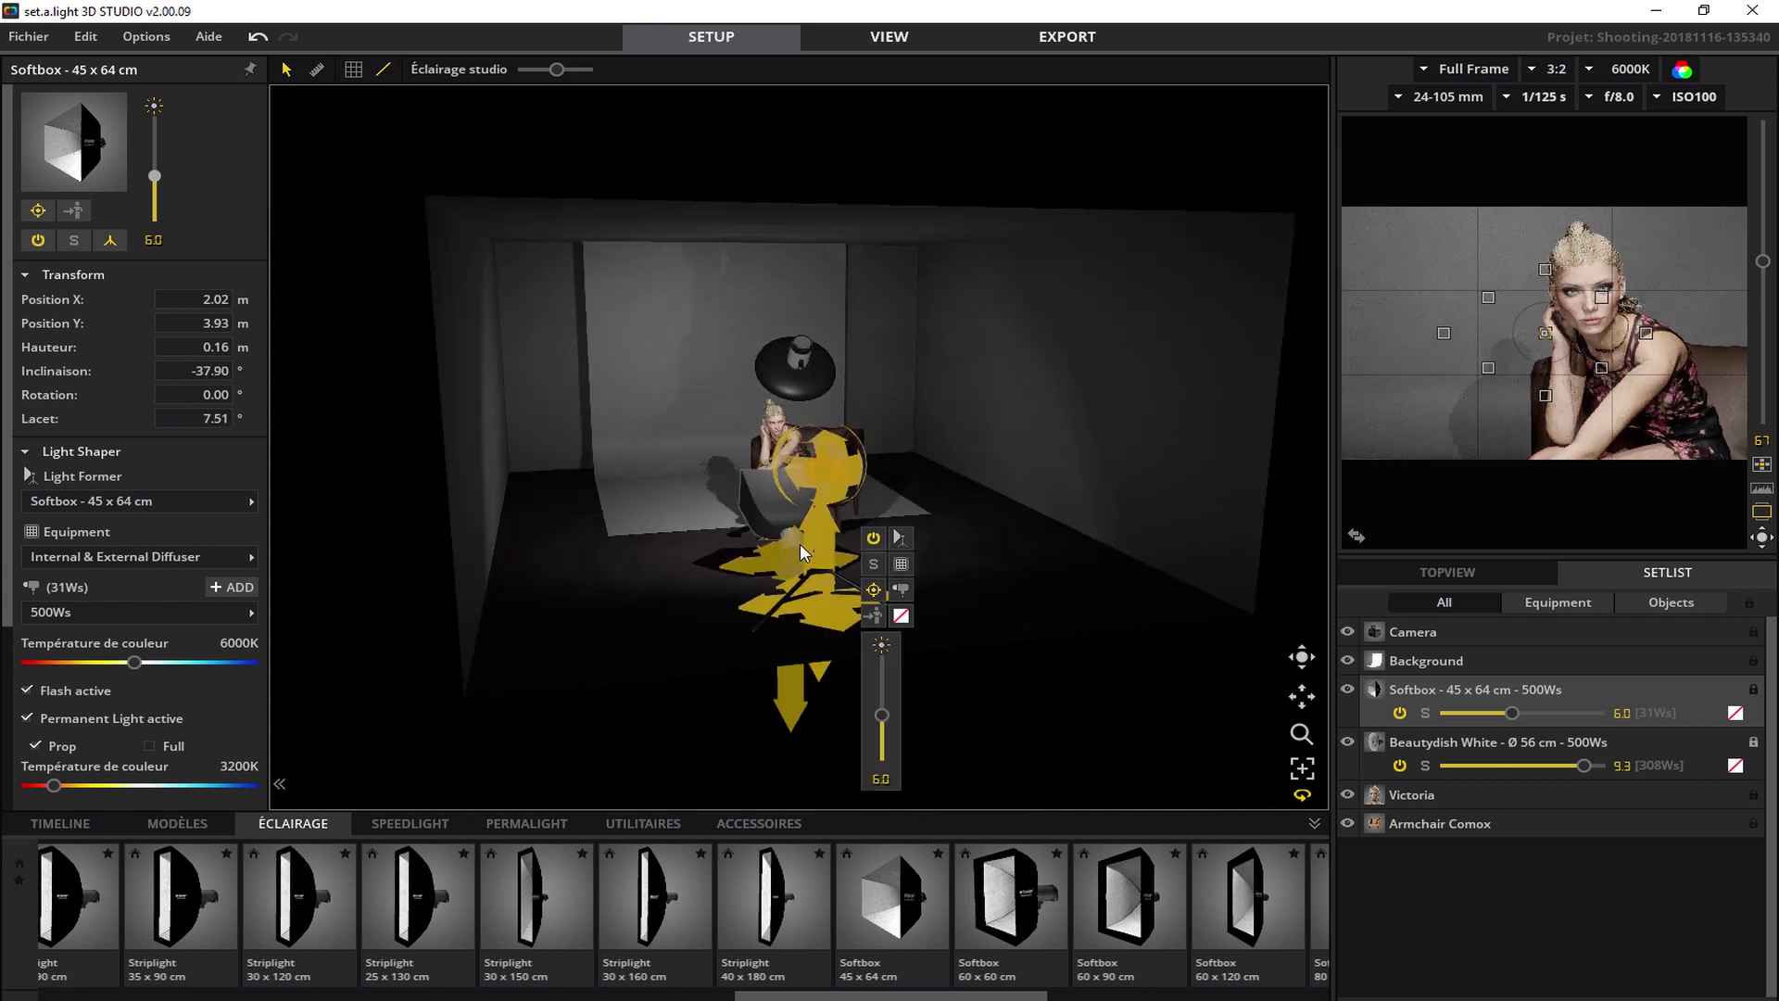
left_click(798, 541)
Enlarge the camera preview and set the softbox's power to 6.0 after trying 7.9.
left_click_drag(1331, 386, 1002, 389)
left_click_drag(717, 697, 716, 685)
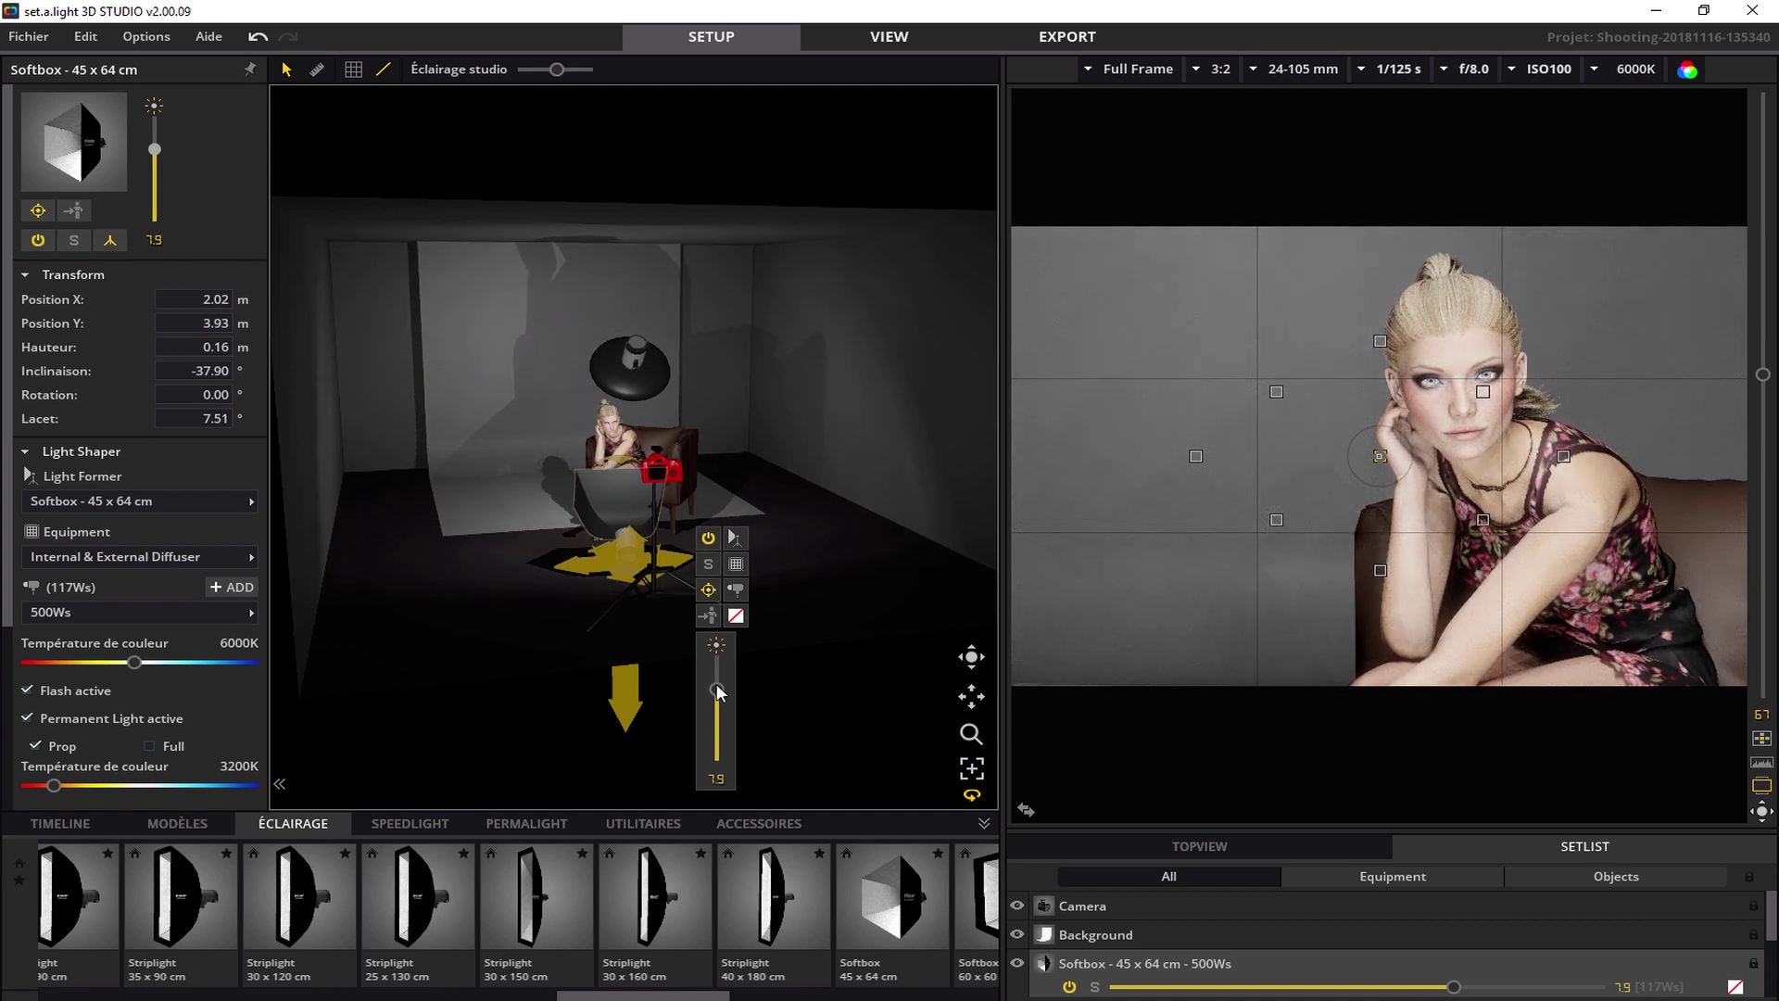
mouse_move(716, 690)
left_mouse_down()
mouse_move(719, 728)
mouse_move(725, 709)
left_mouse_up()
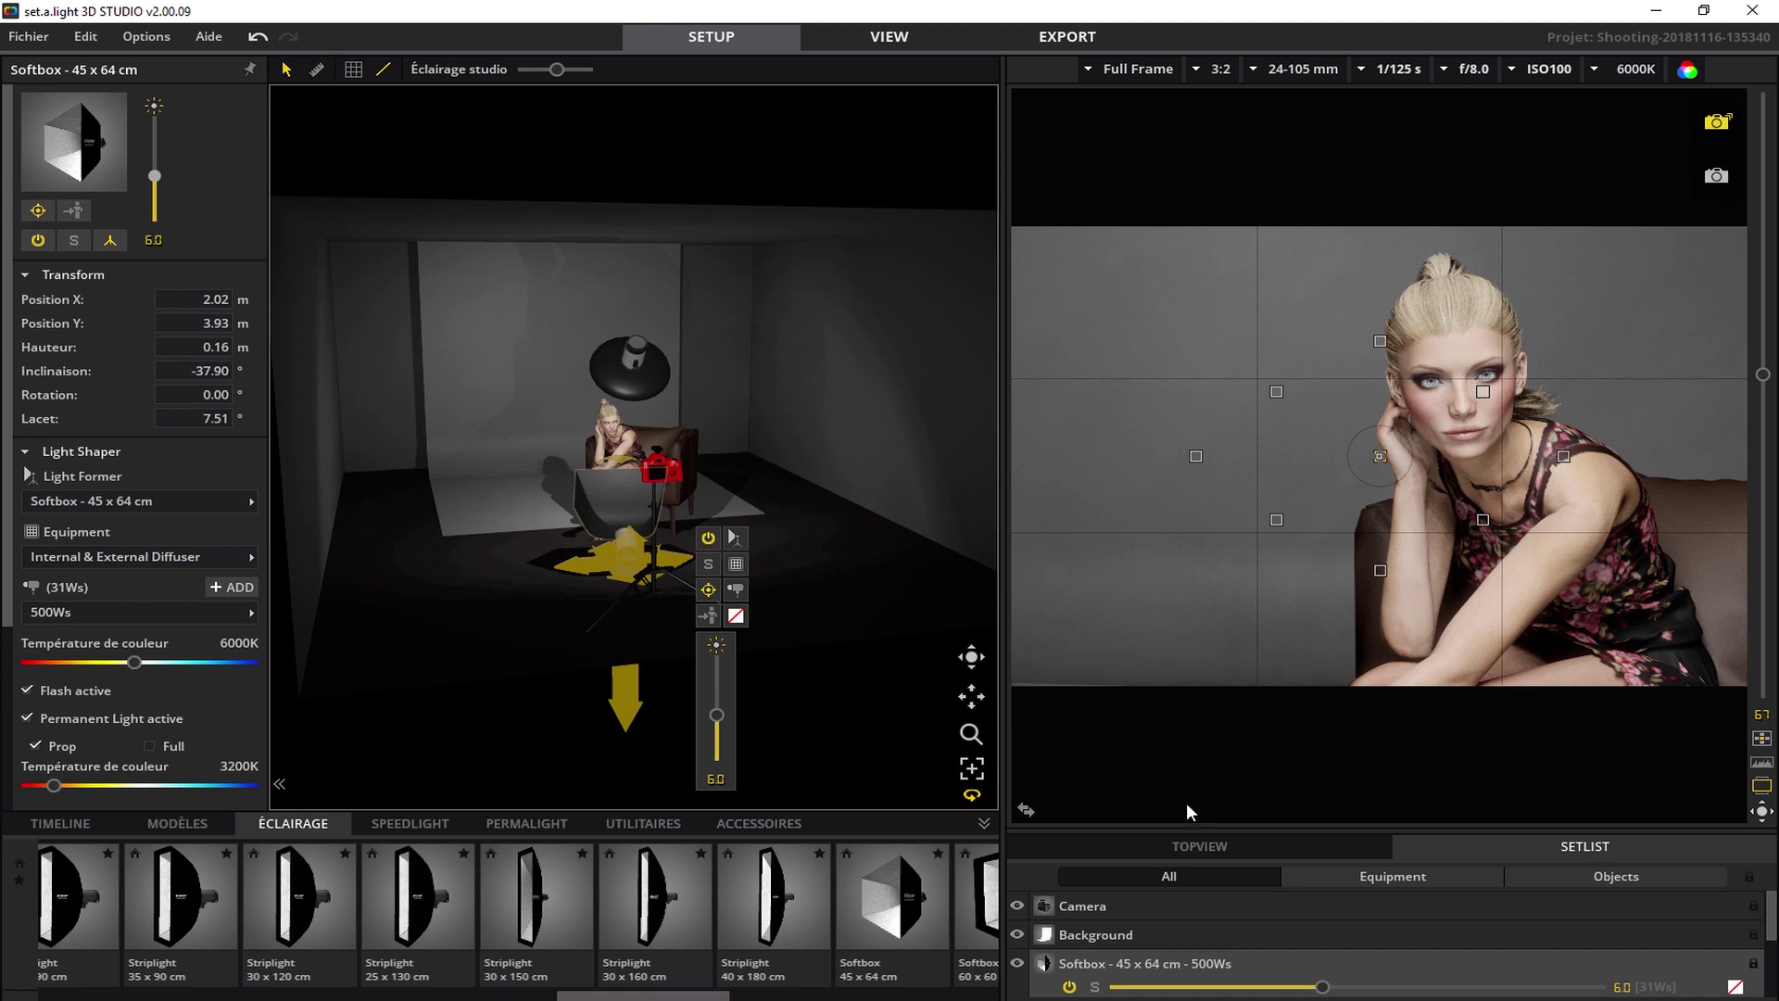
Compare the portrait with the softbox hidden and shown, narrow the camera preview and return the light library to its first items.
left_click(1017, 964)
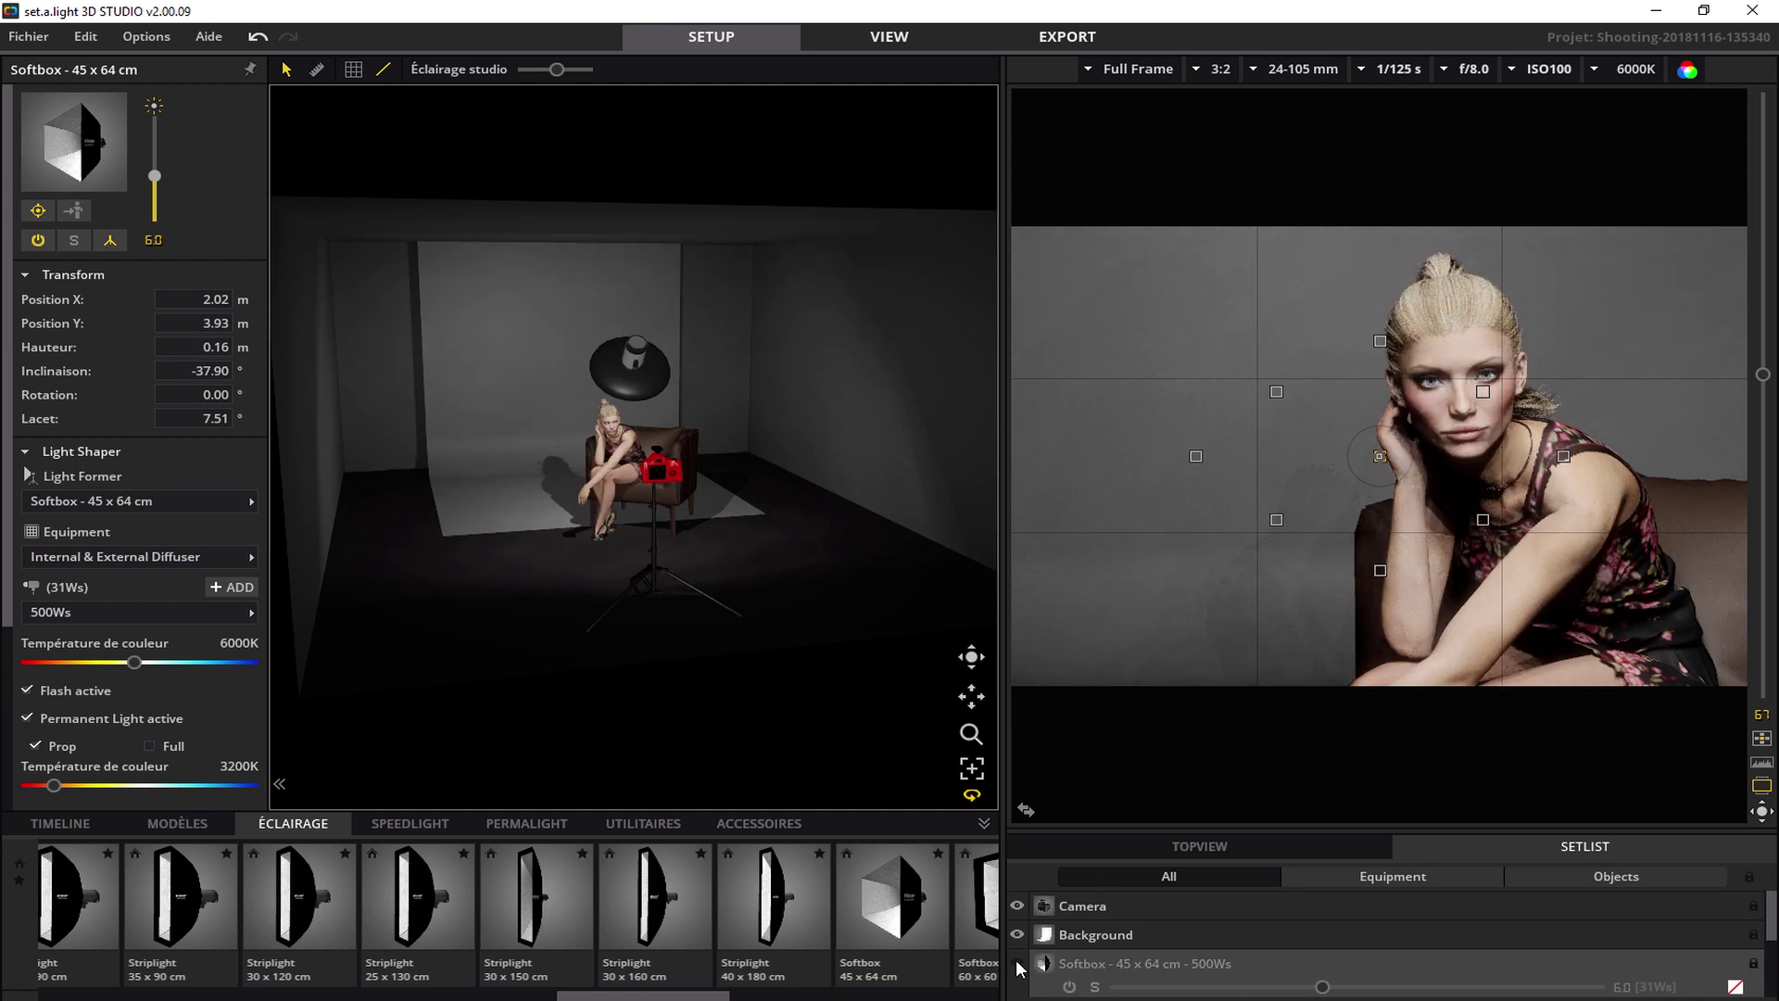
left_click(1018, 965)
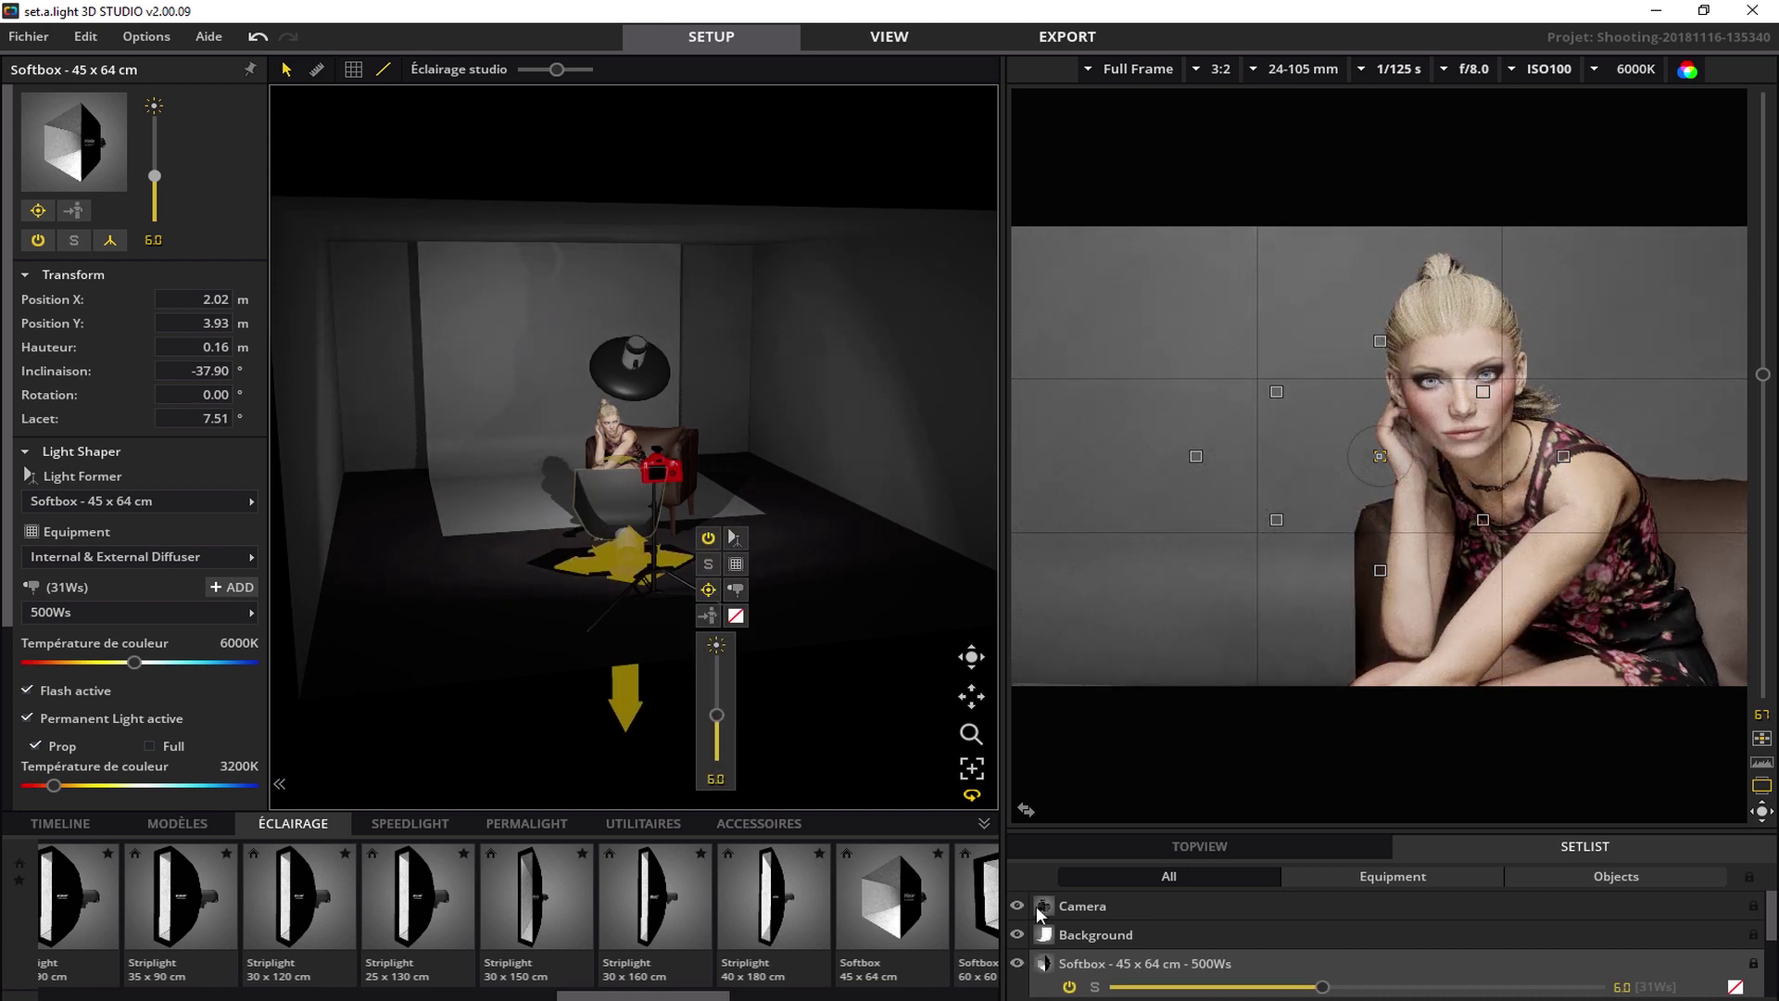
left_click_drag(1002, 623, 1232, 593)
left_click_drag(801, 997, 83, 997)
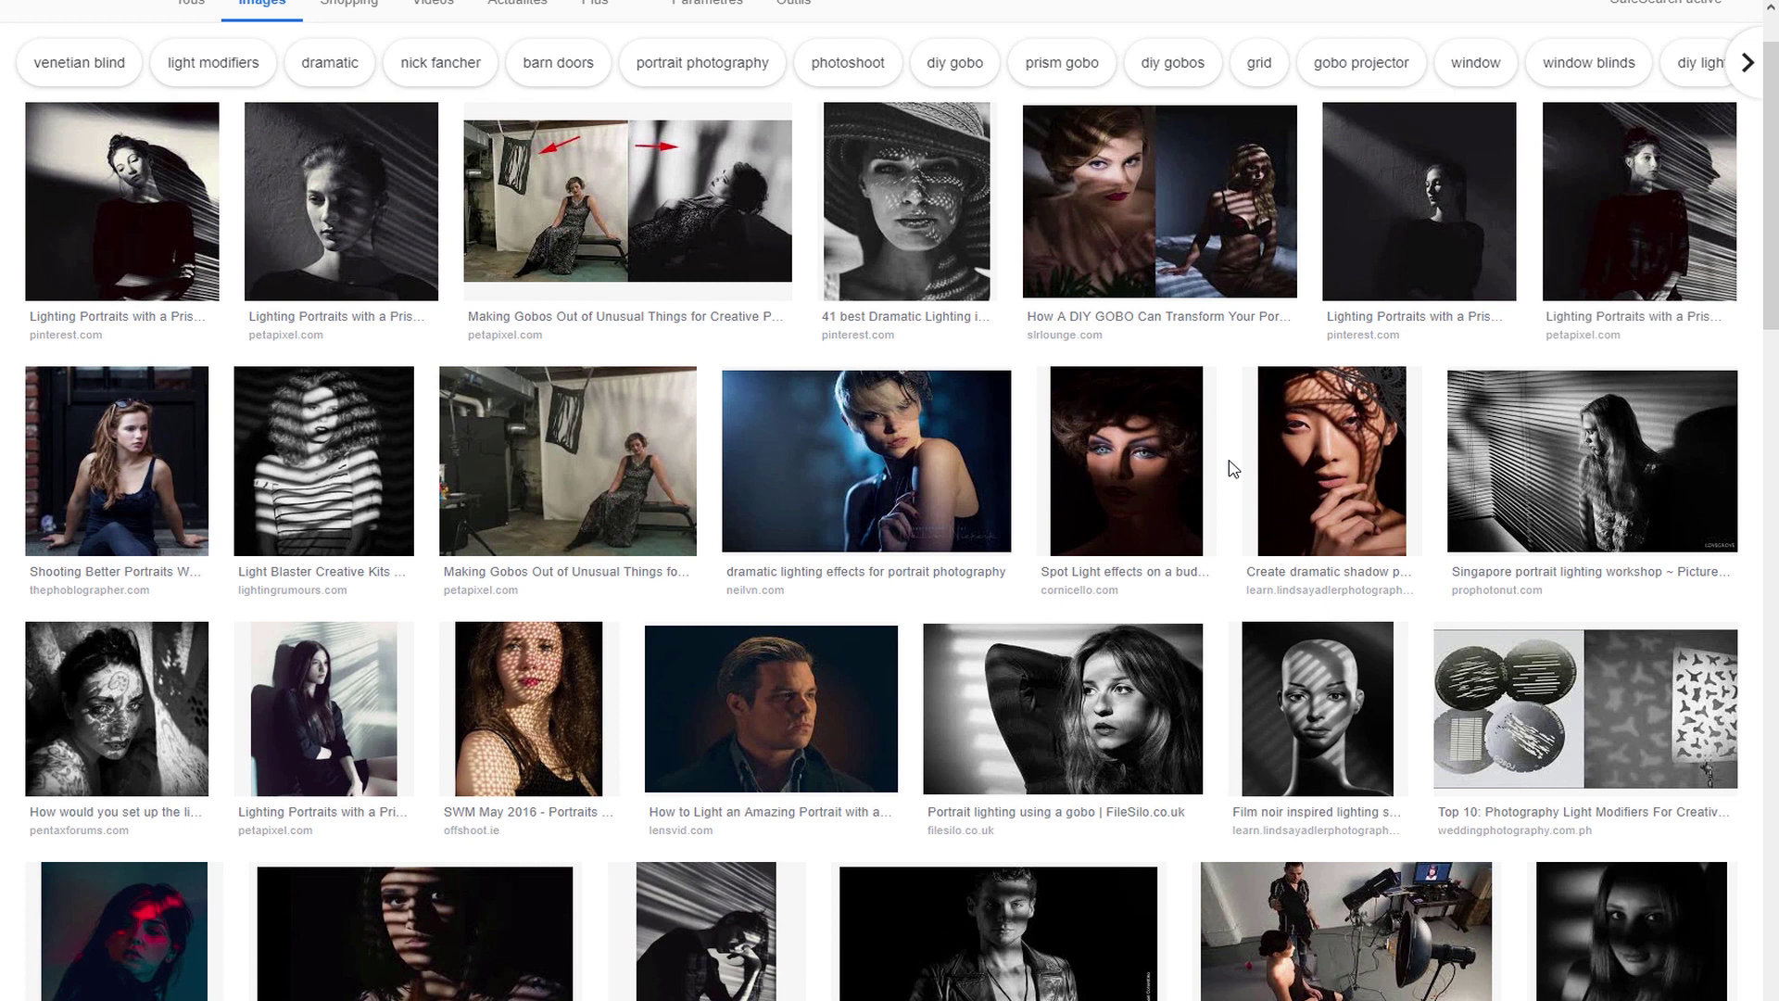
Switch to the Google Images results for gobo portraits, enlarge several to examine their shadow patterns, and look over the cookies gobo bowens results.
left_click(325, 469)
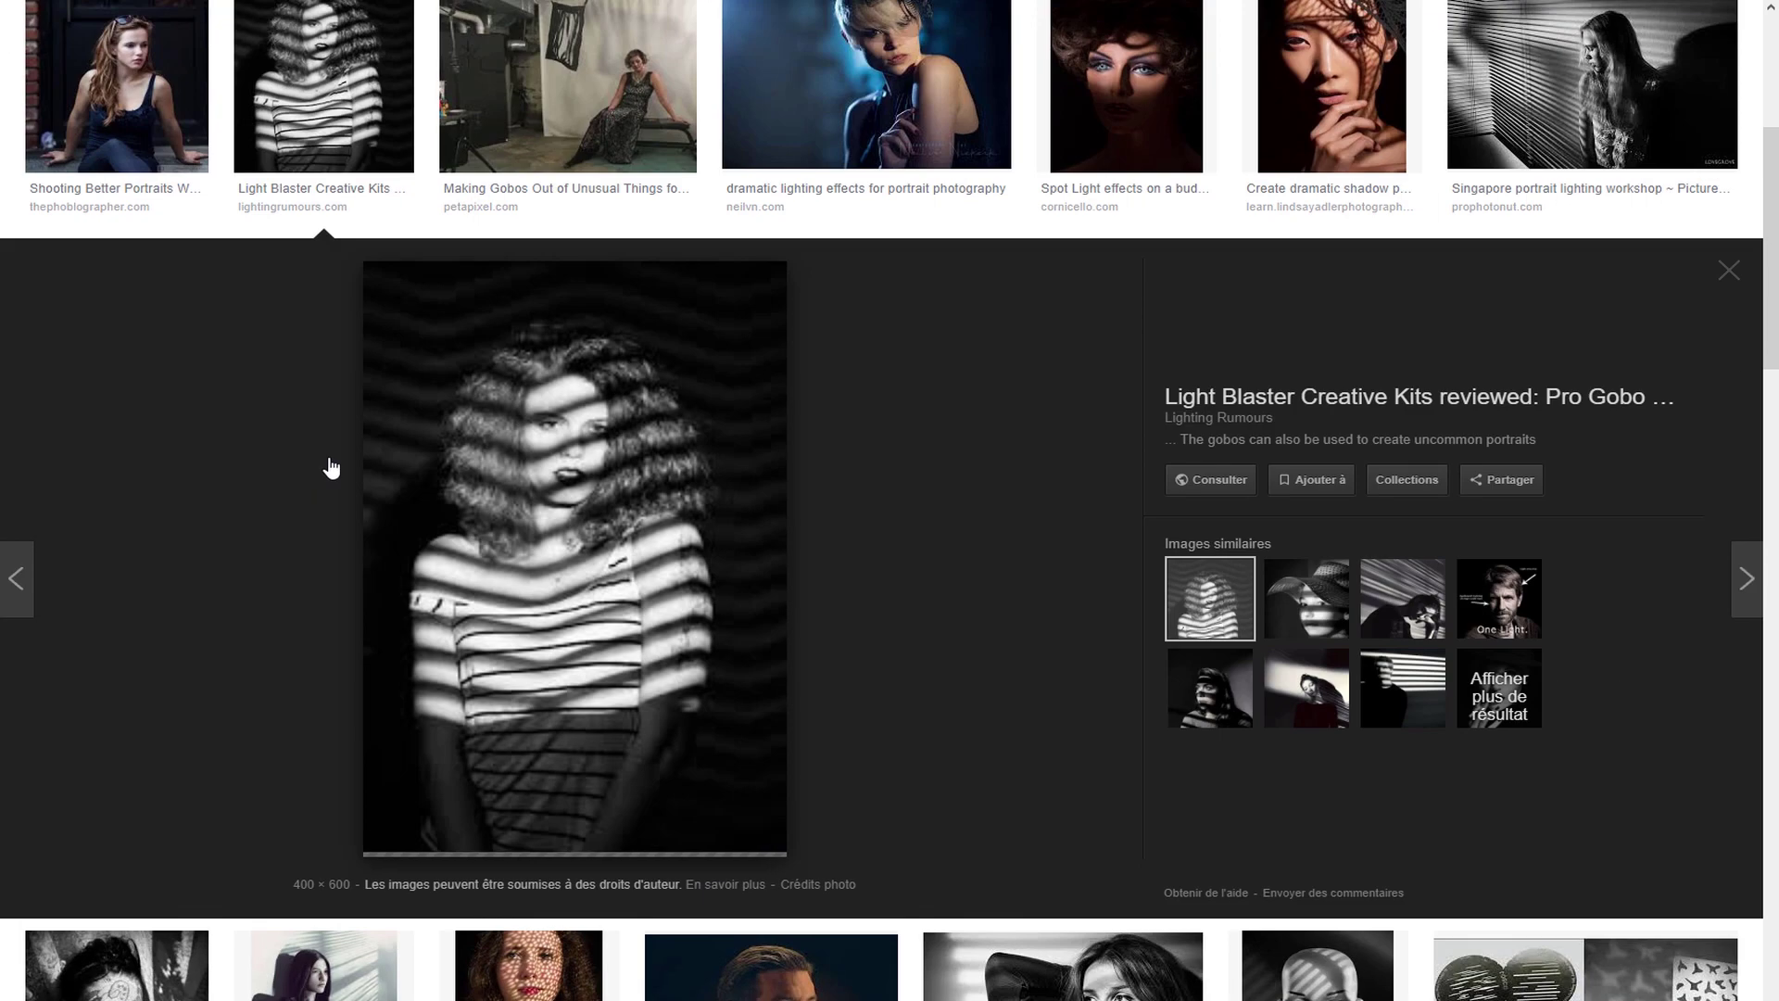
left_click(1575, 92)
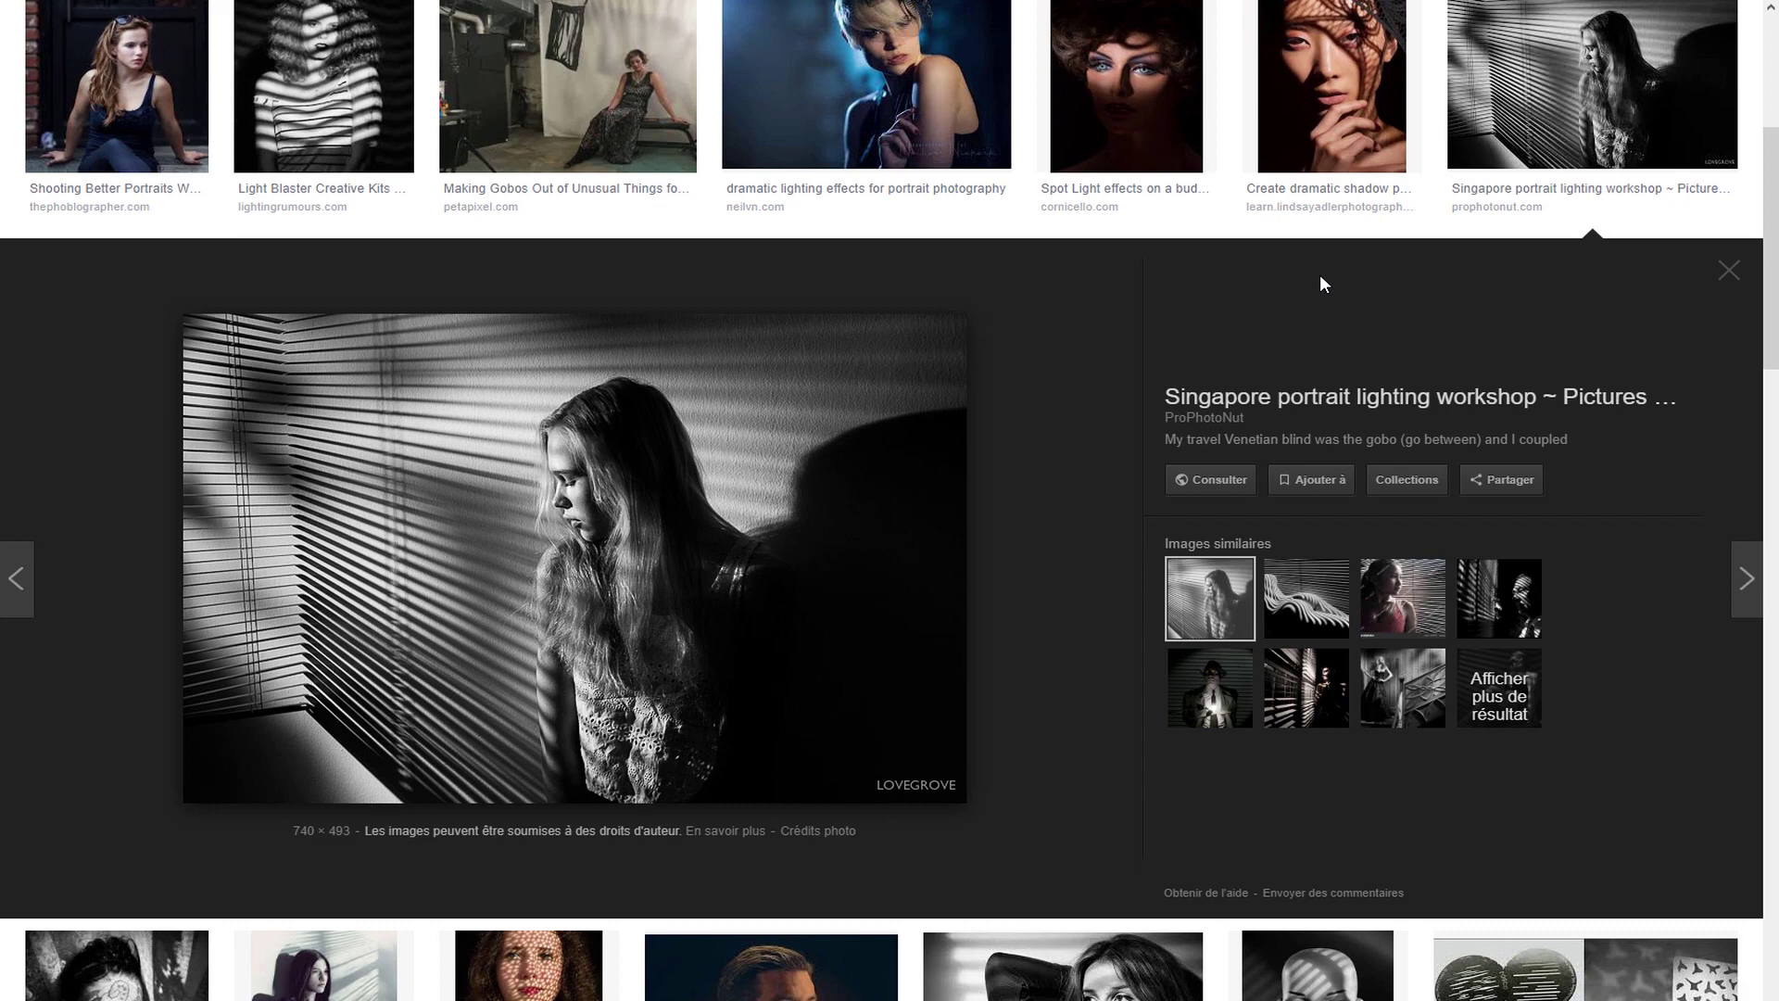
scroll(1320, 274, "down", 5)
left_click(1061, 528)
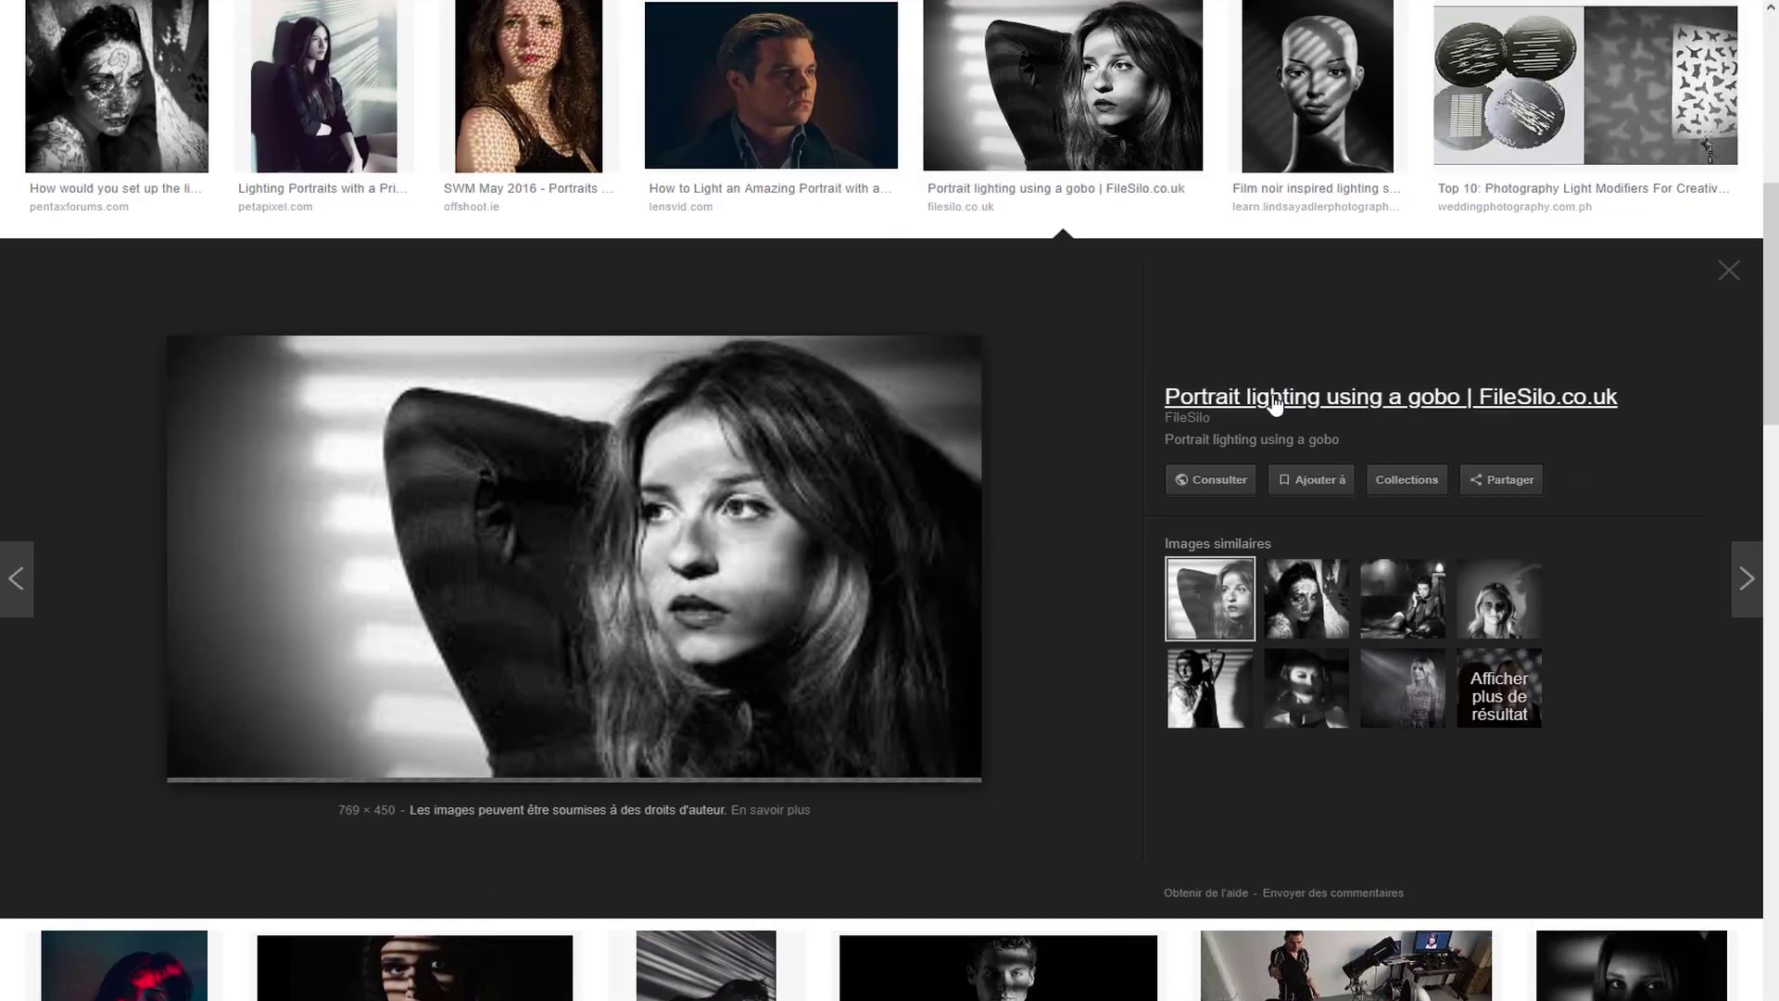
scroll(1271, 397, "down", 5)
left_click(472, 755)
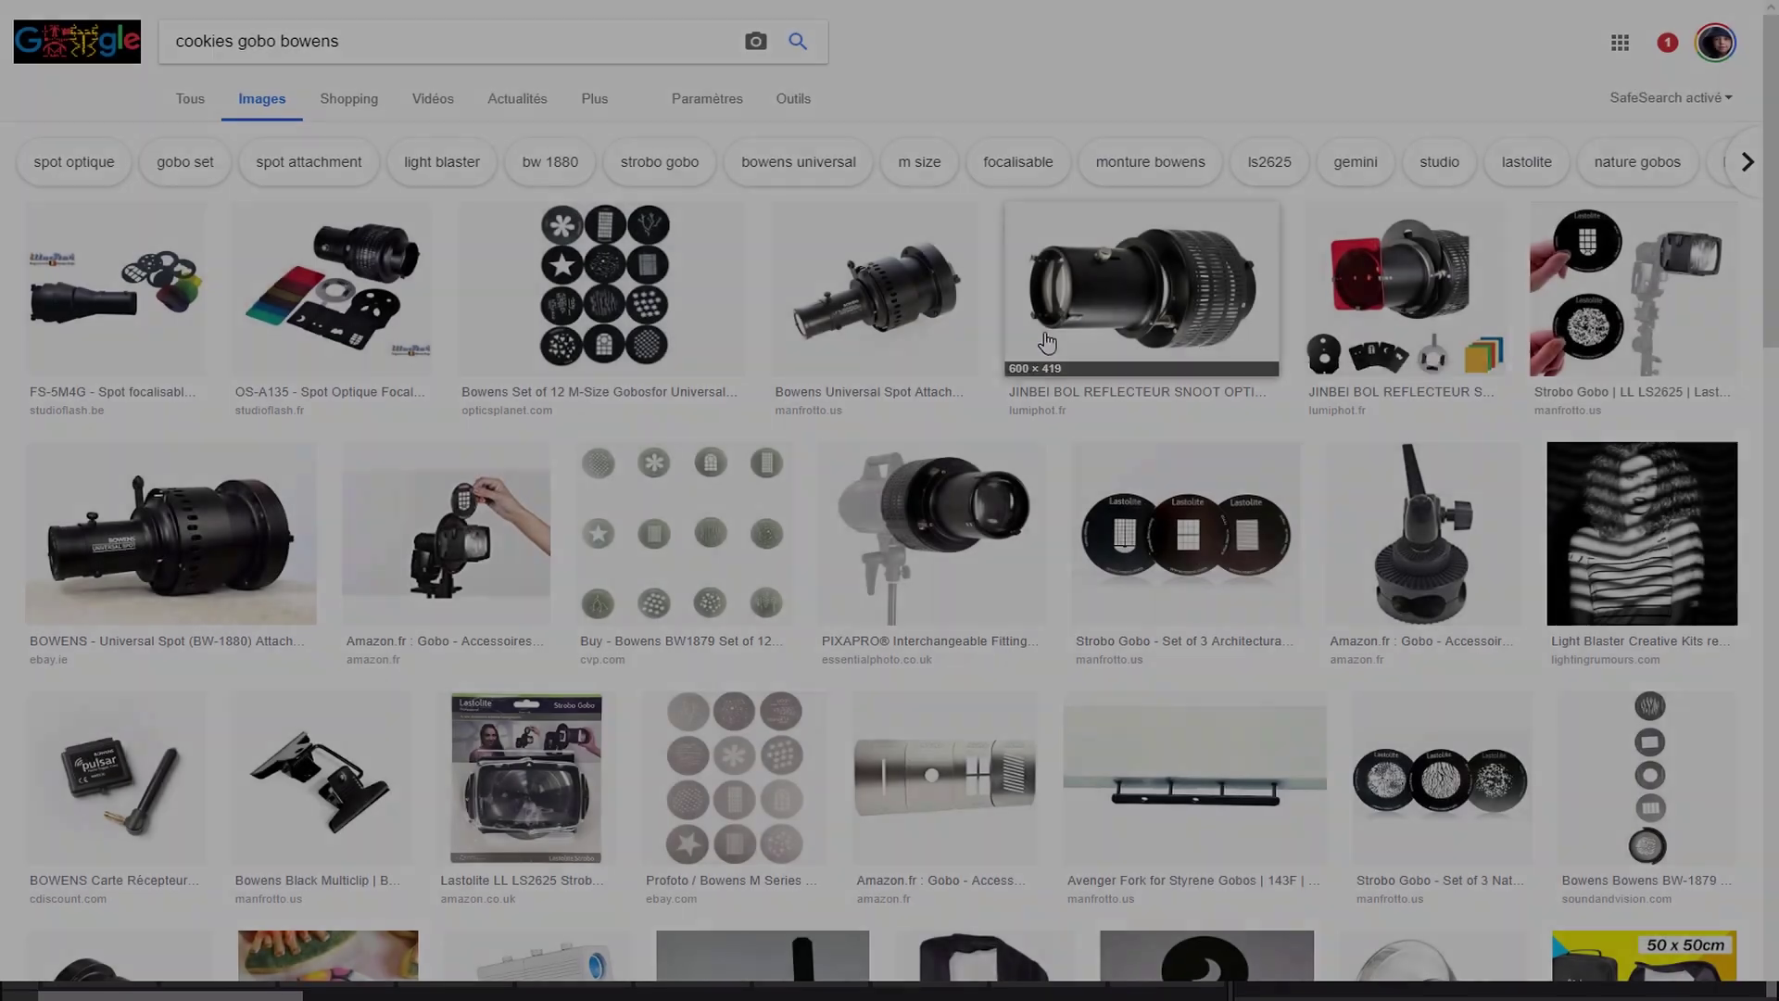
left_click(1608, 234)
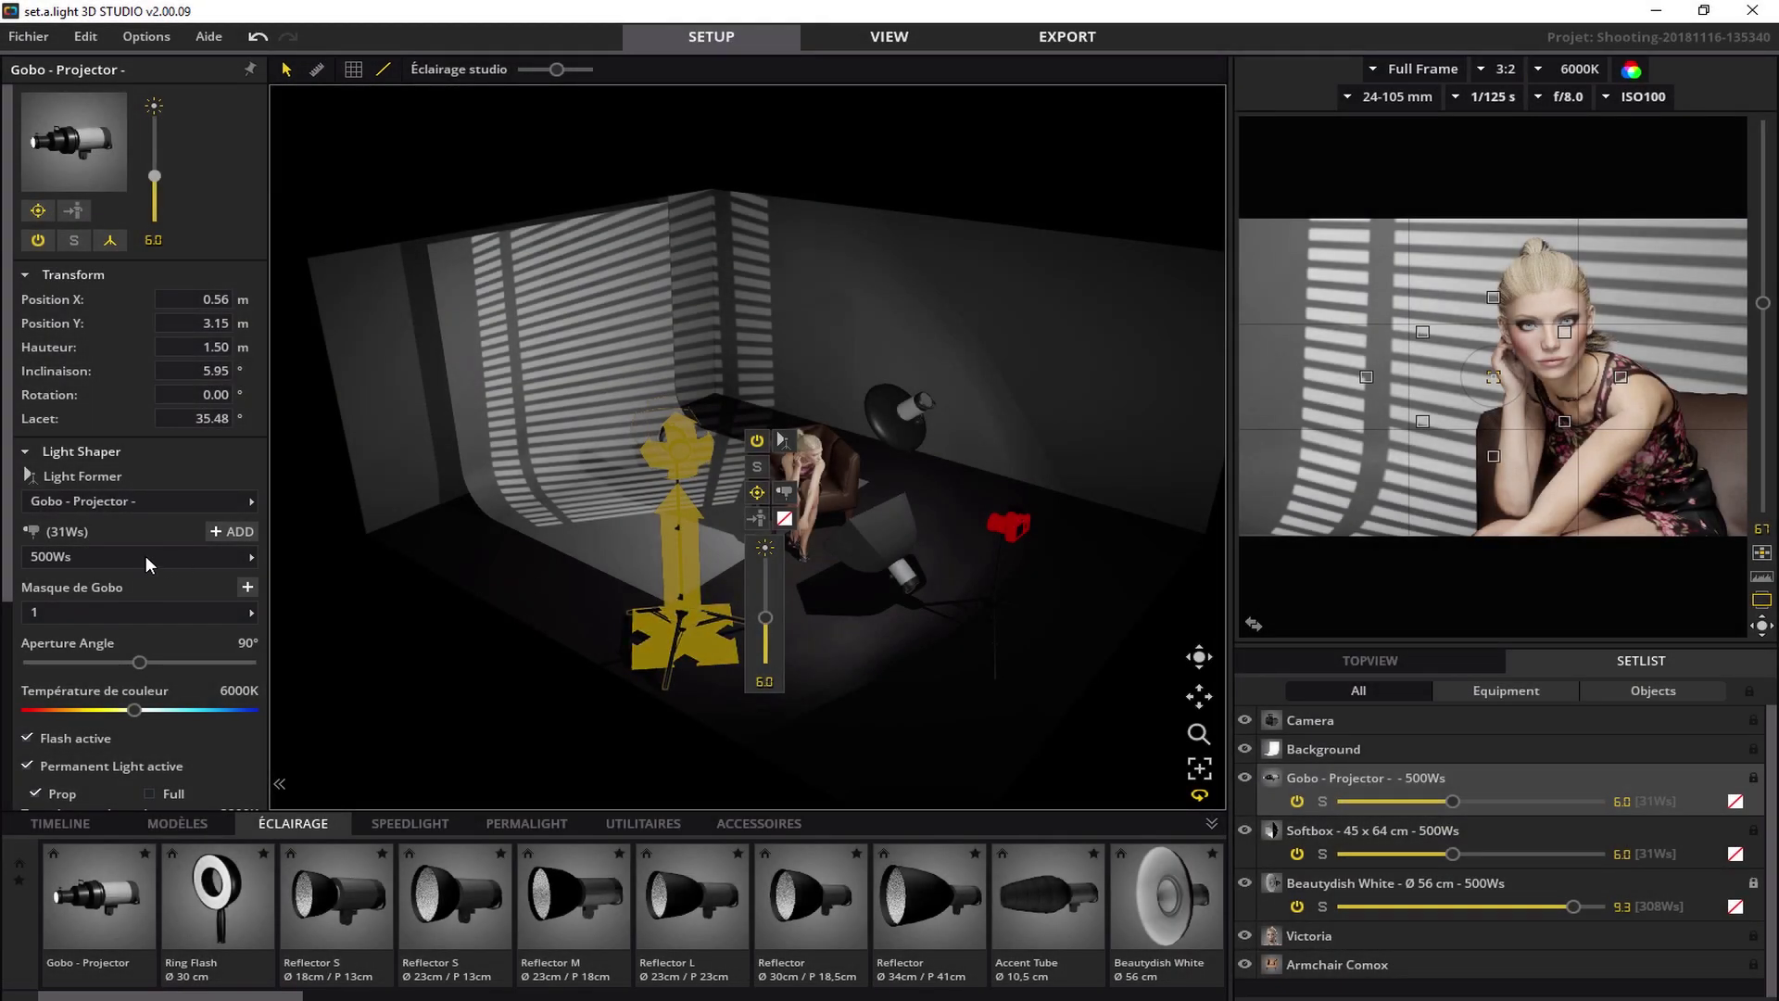
Try masks 5 and 7 on the gobo projector and apply mask 1, the window blind pattern.
left_click(130, 608)
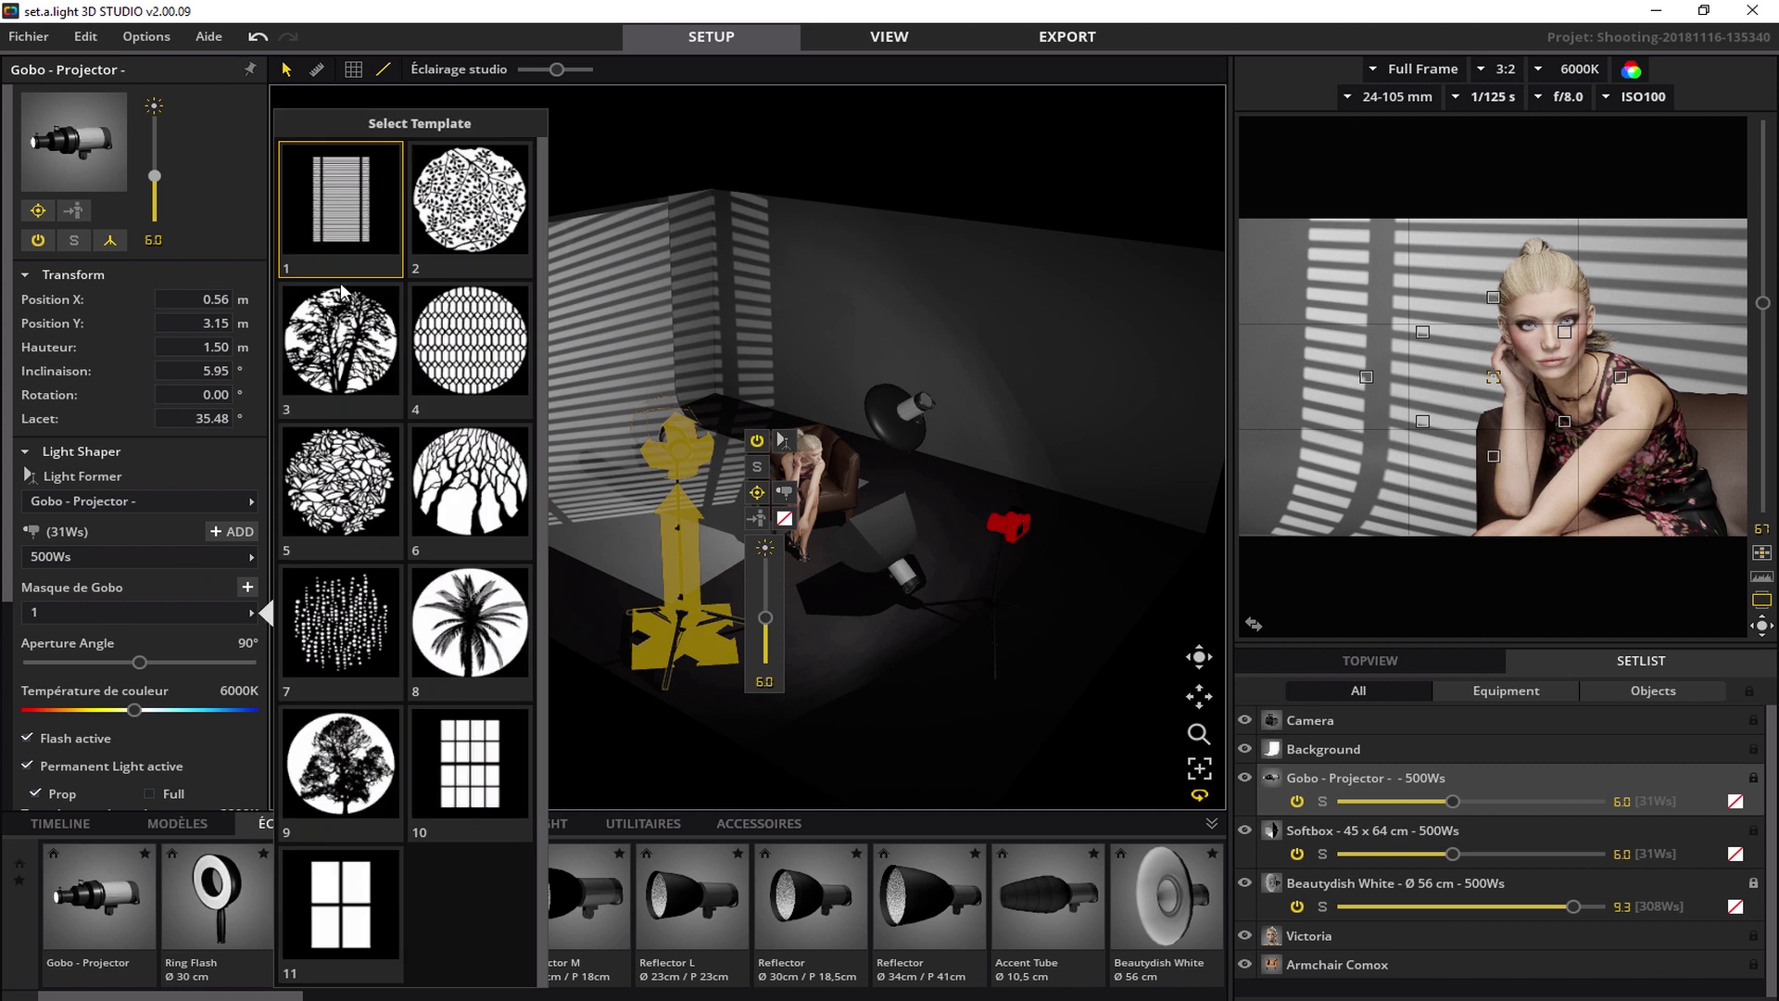
left_click(337, 482)
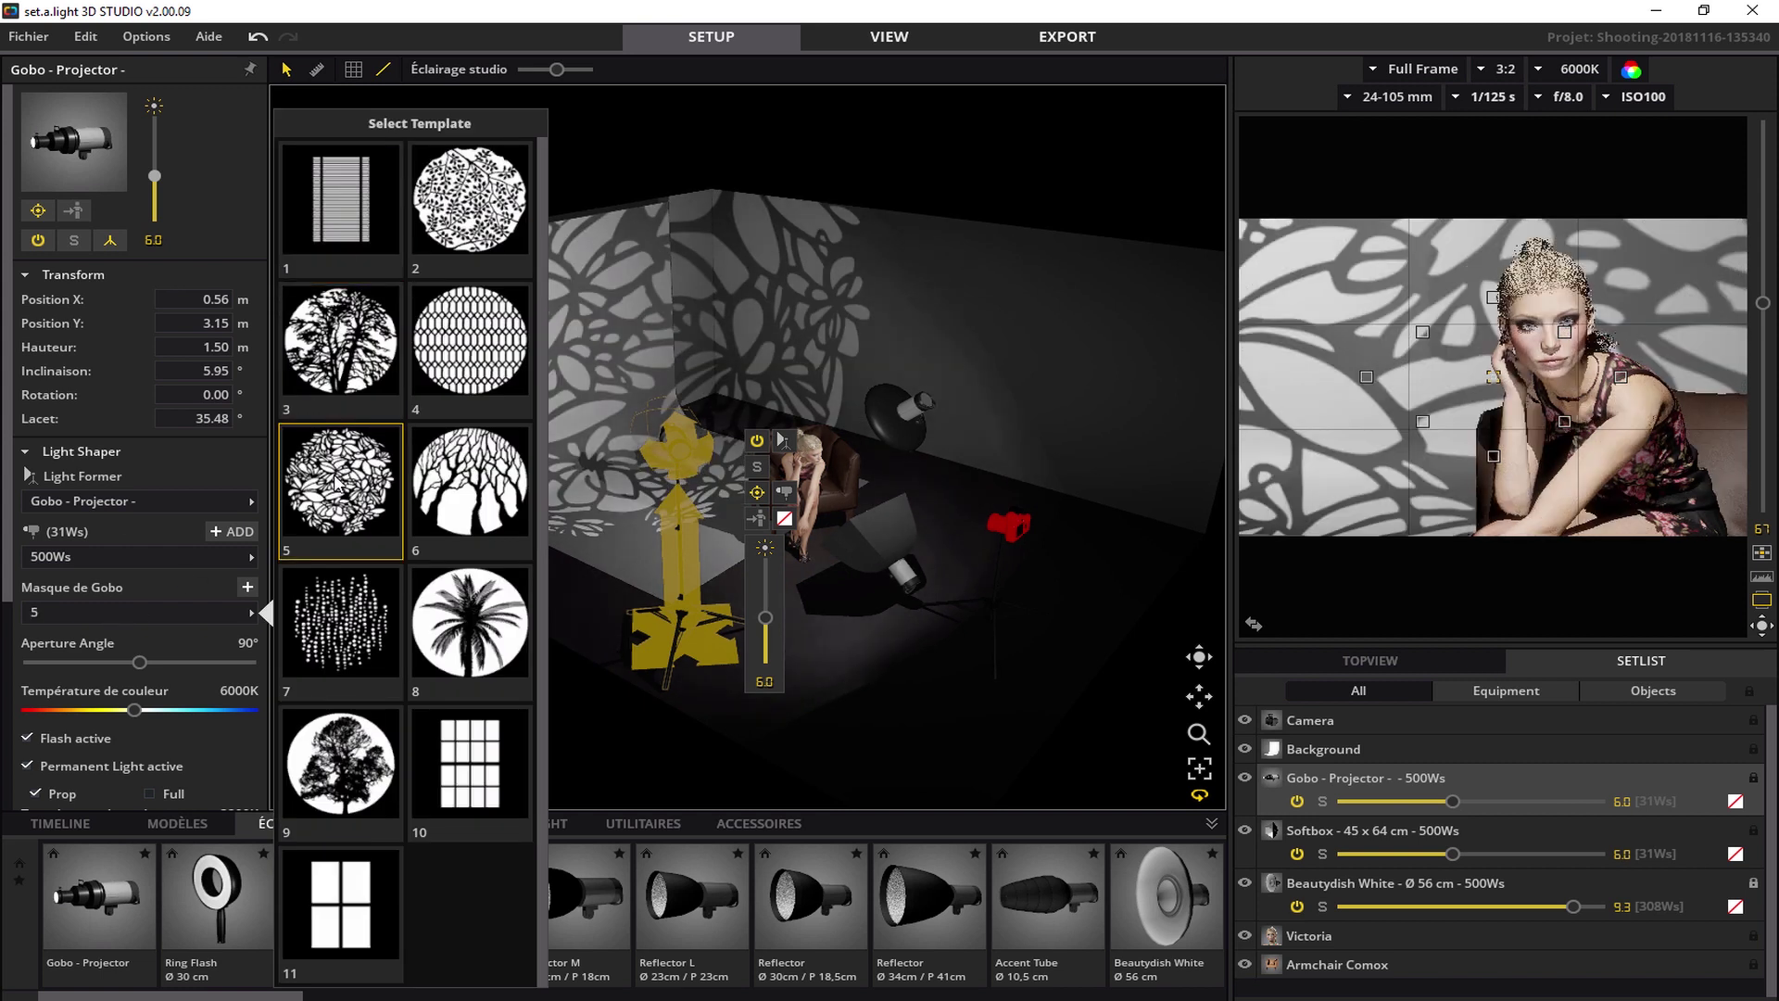
left_click(341, 608)
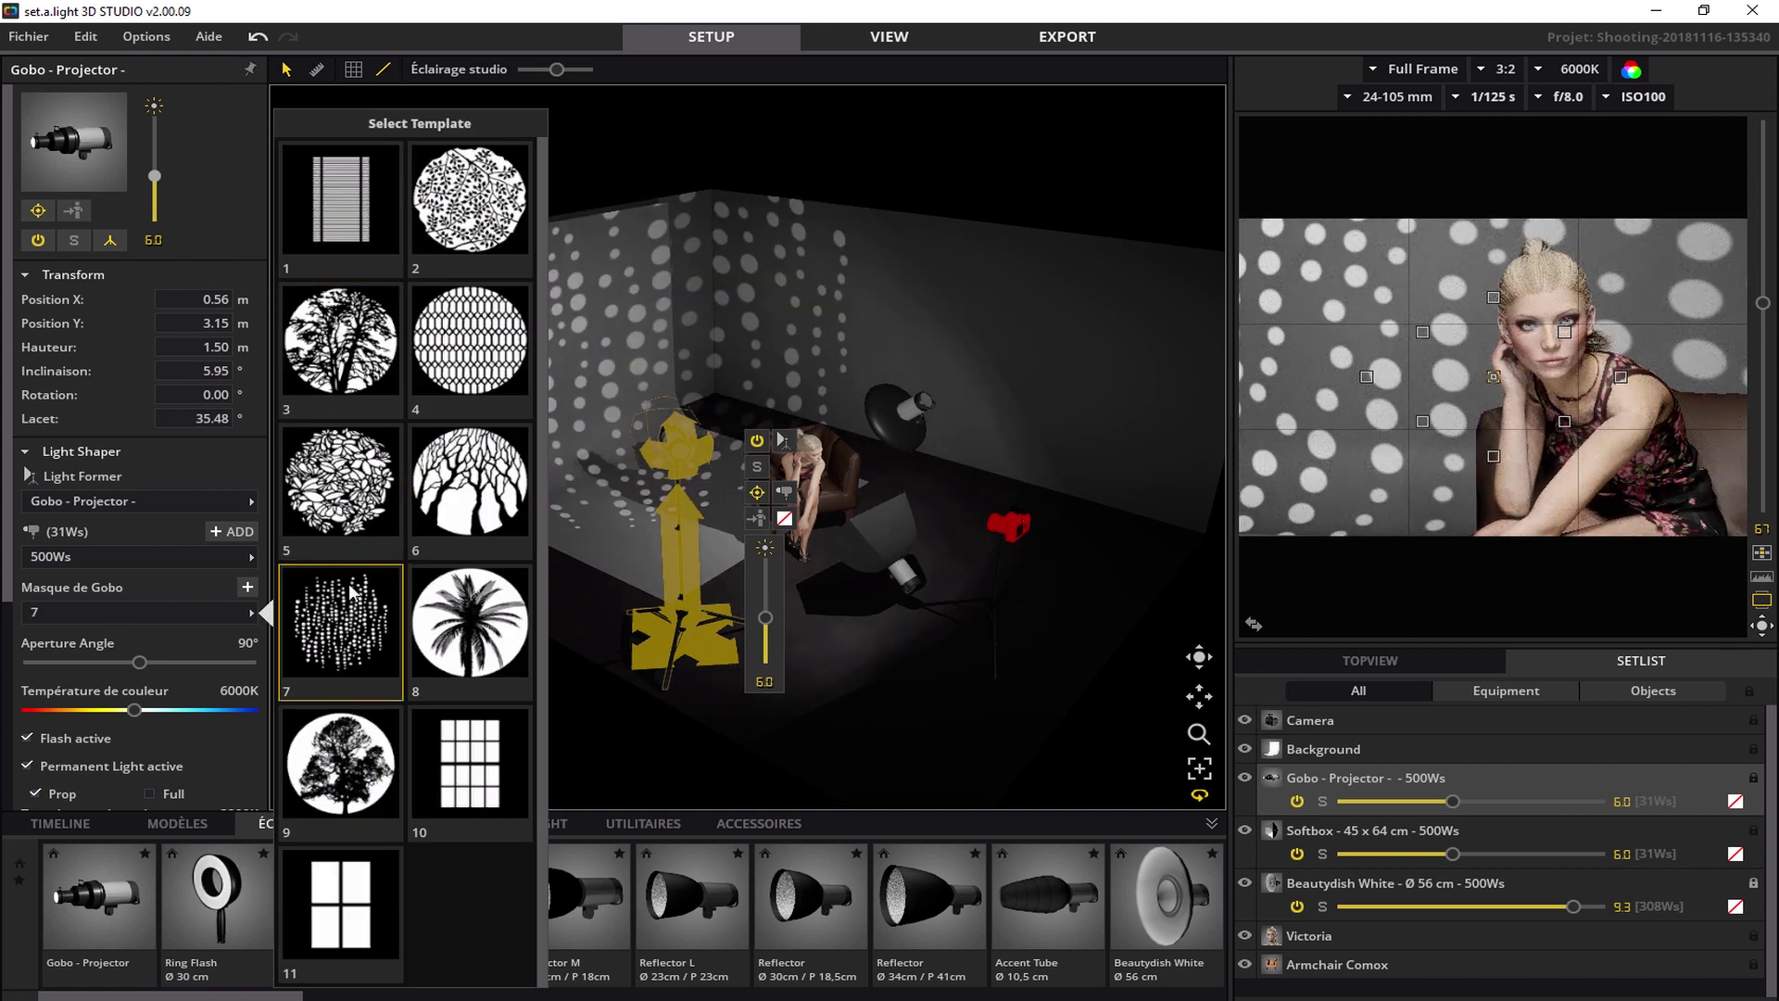
left_click(342, 206)
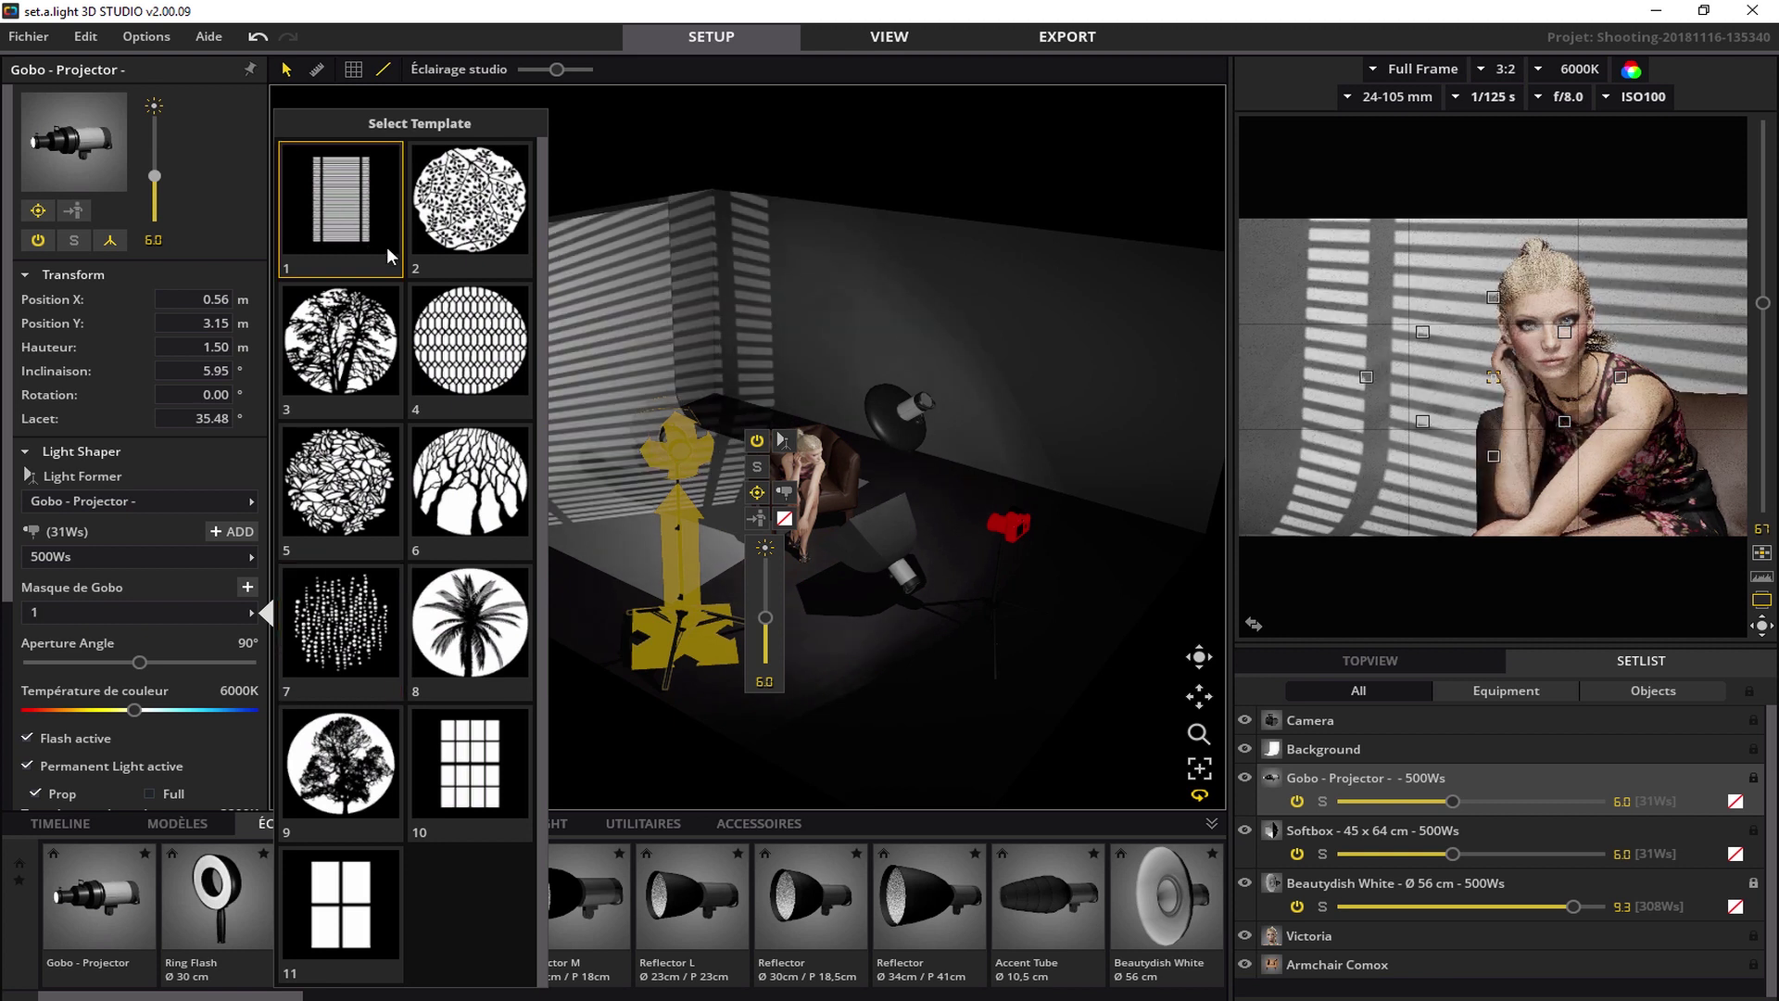
Move the gobo projector to about X 0.24 m, Y 1.63 m and aim it at the background with about 52° yaw and 4.4° inclination.
left_click(709, 648)
left_click_drag(709, 648, 531, 600)
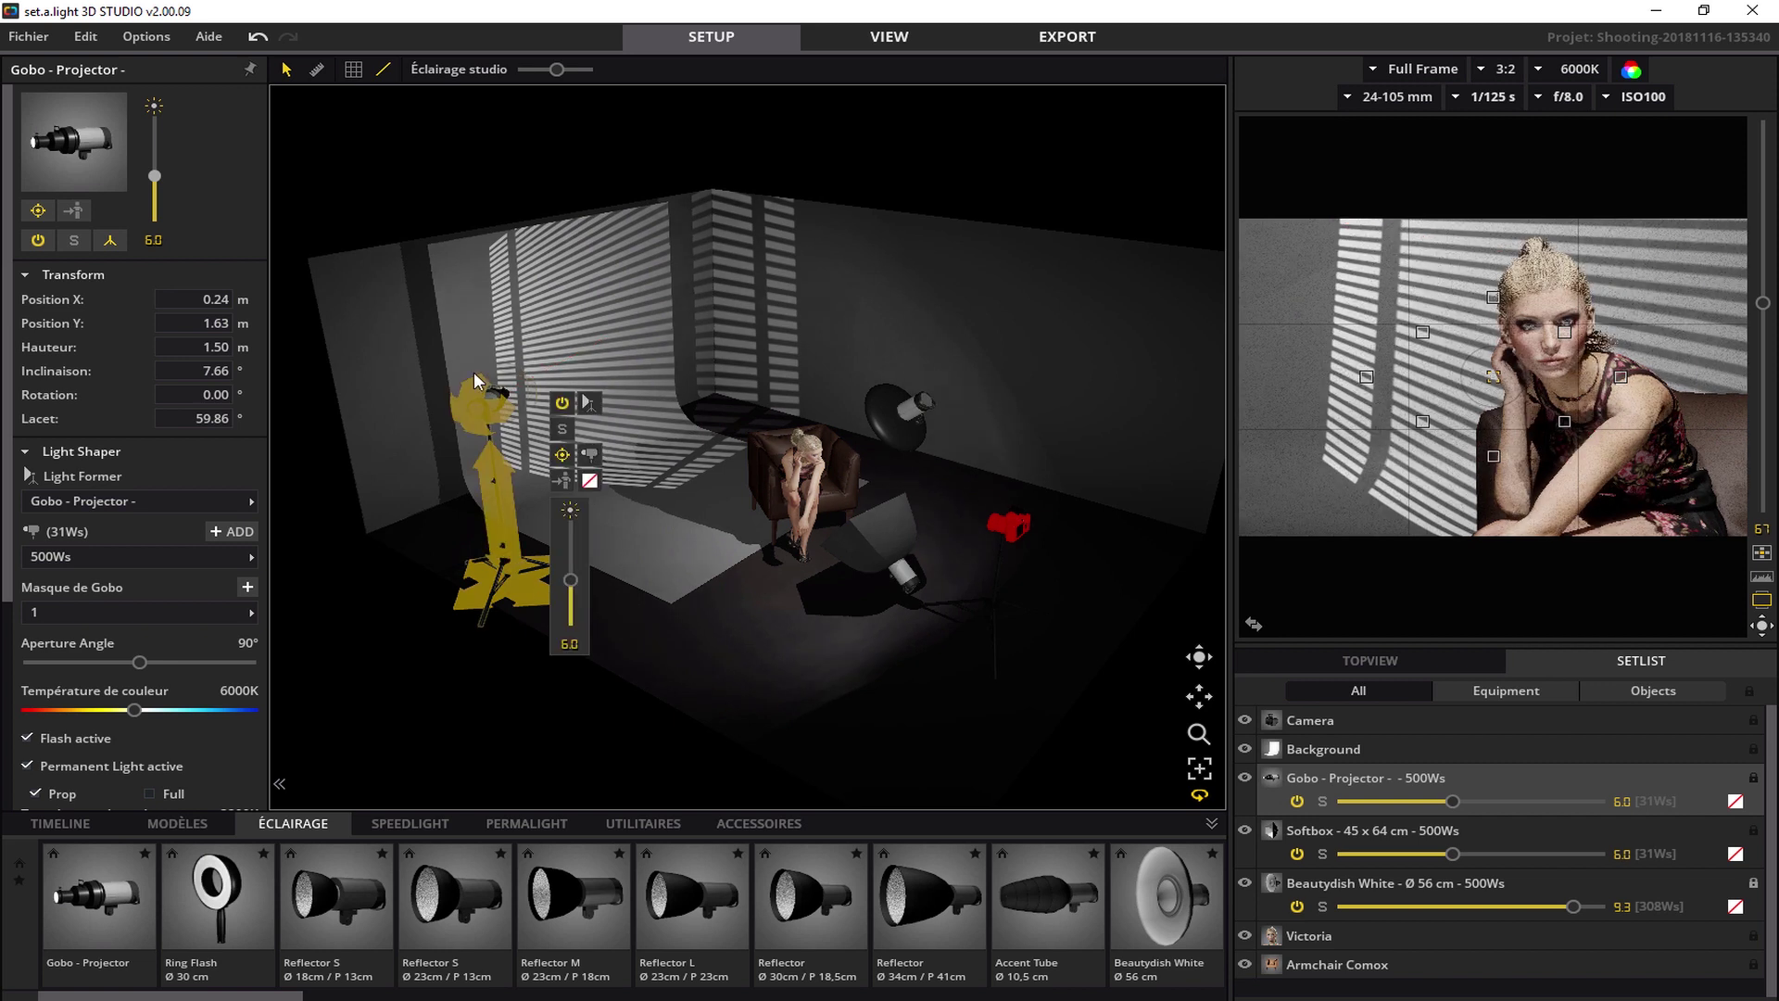
left_click_drag(516, 408, 548, 434)
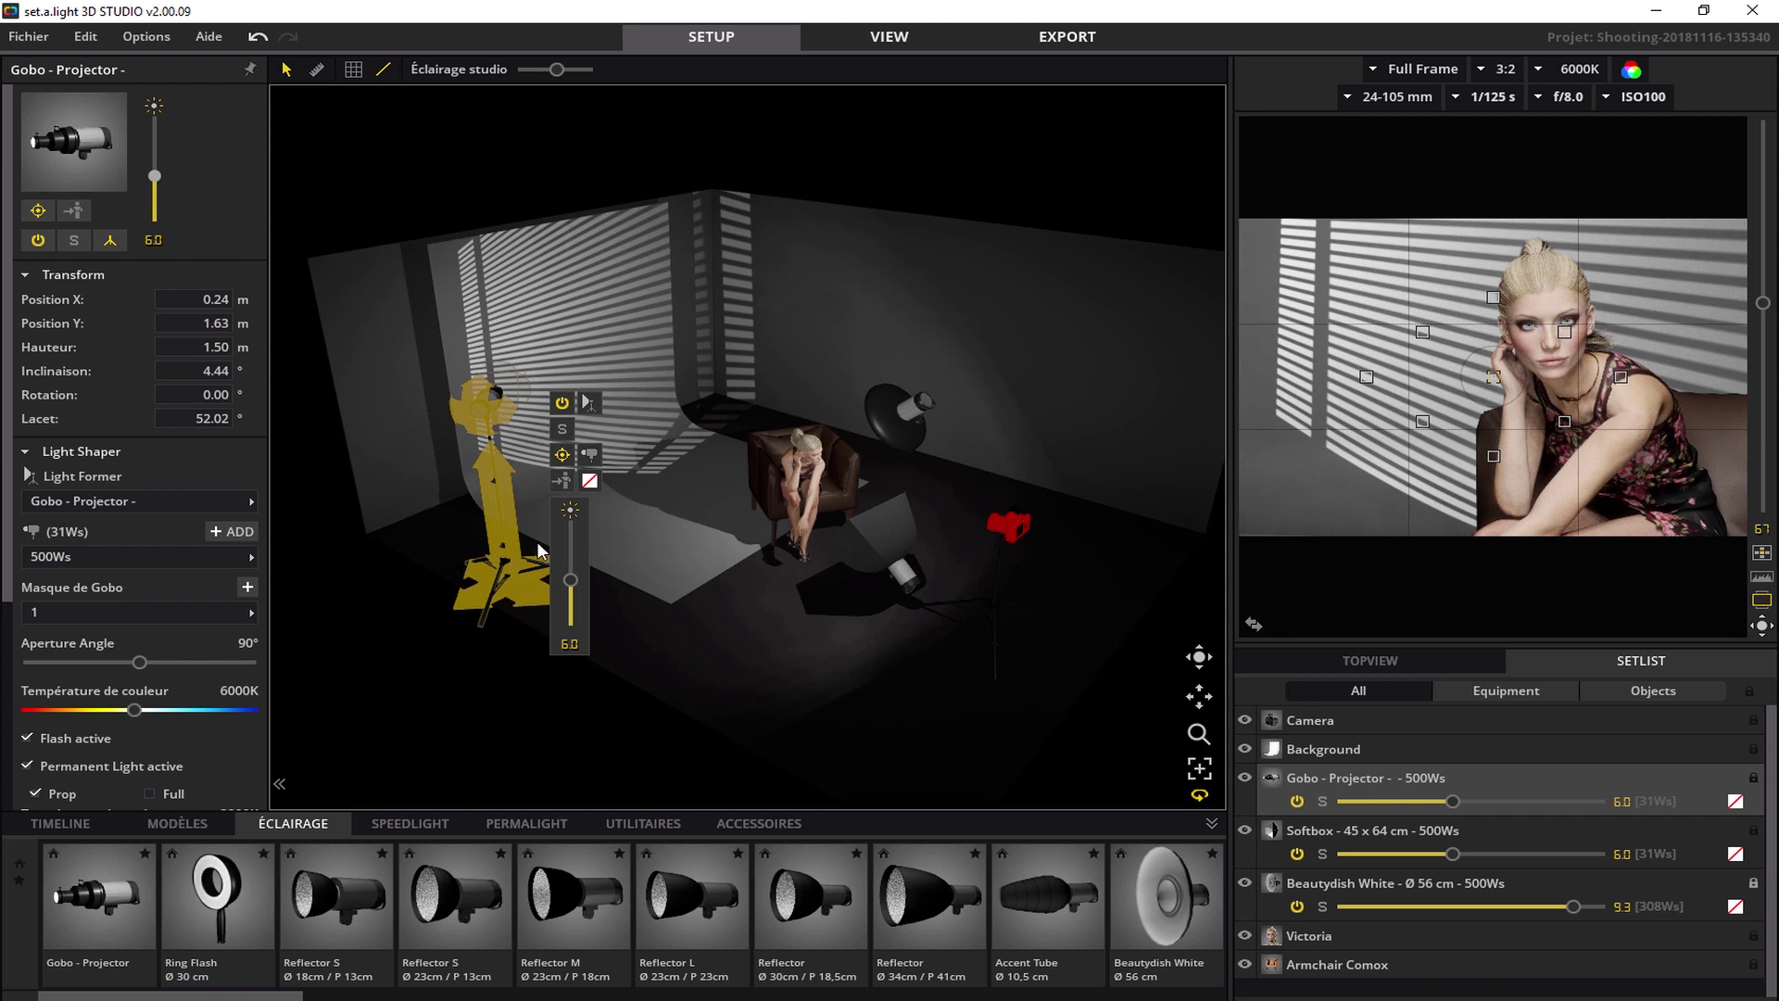
Lower the gobo projector's power to 3.7 and hide it in the set list.
left_click_drag(572, 584, 572, 612)
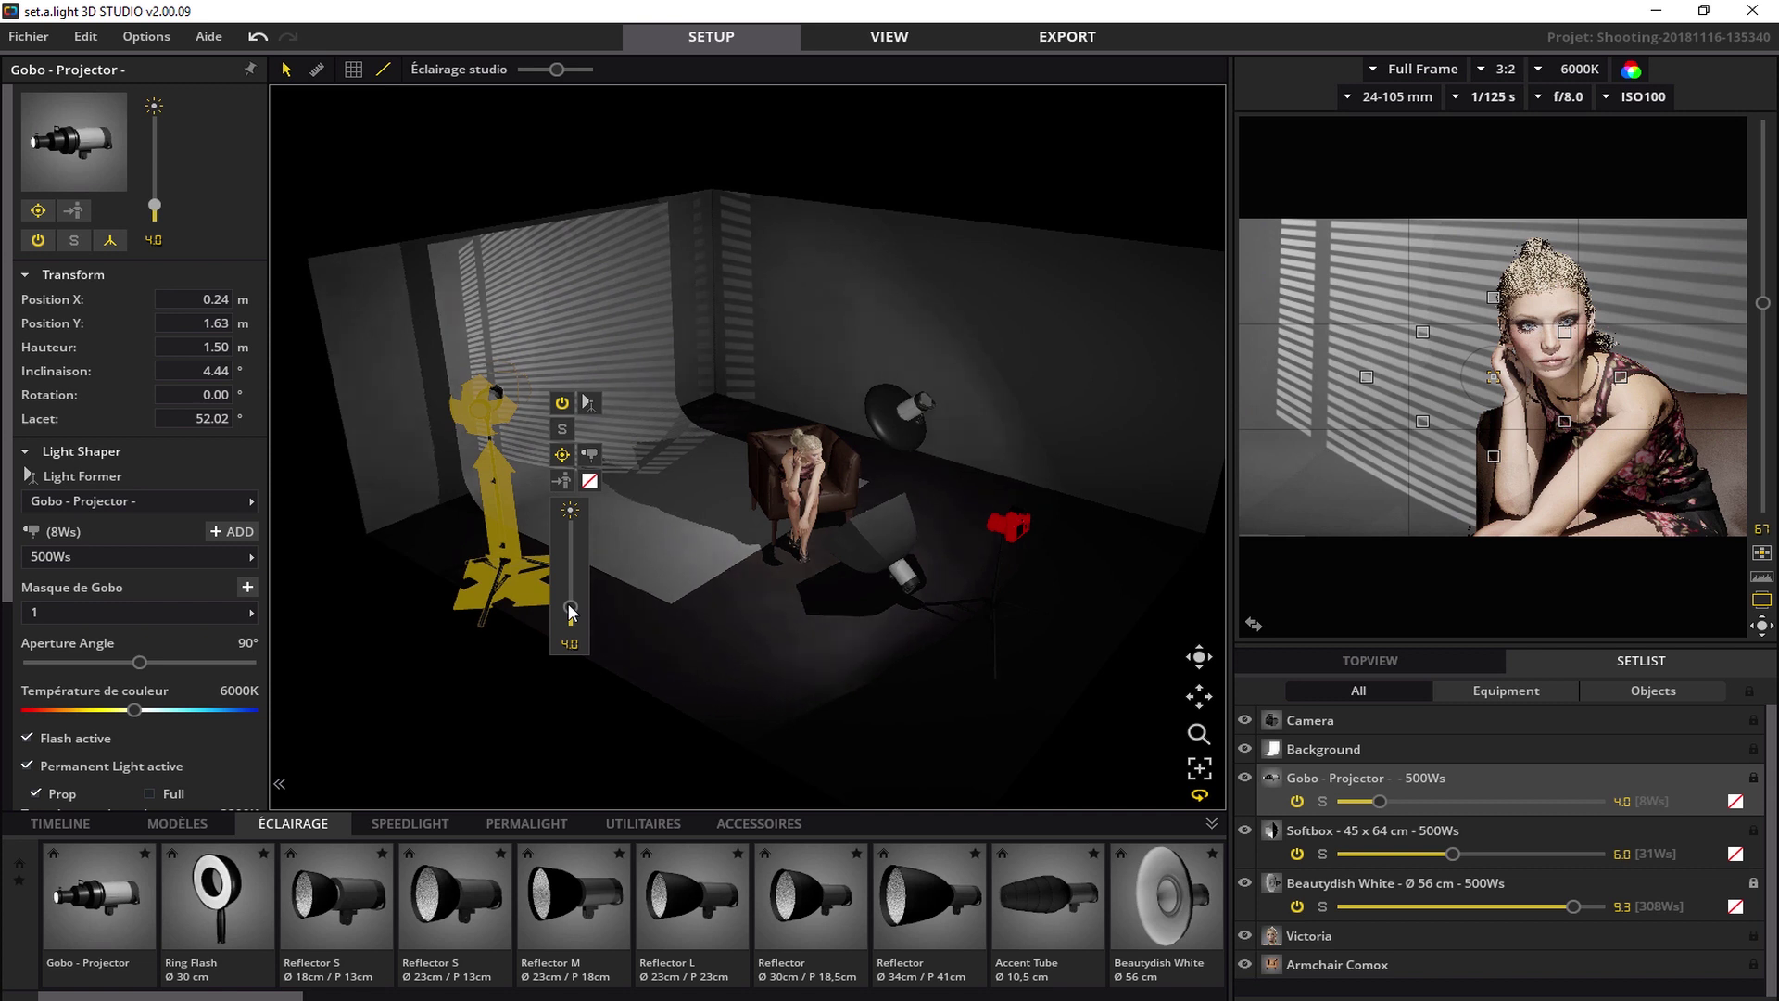
scroll(571, 608, "down", 3)
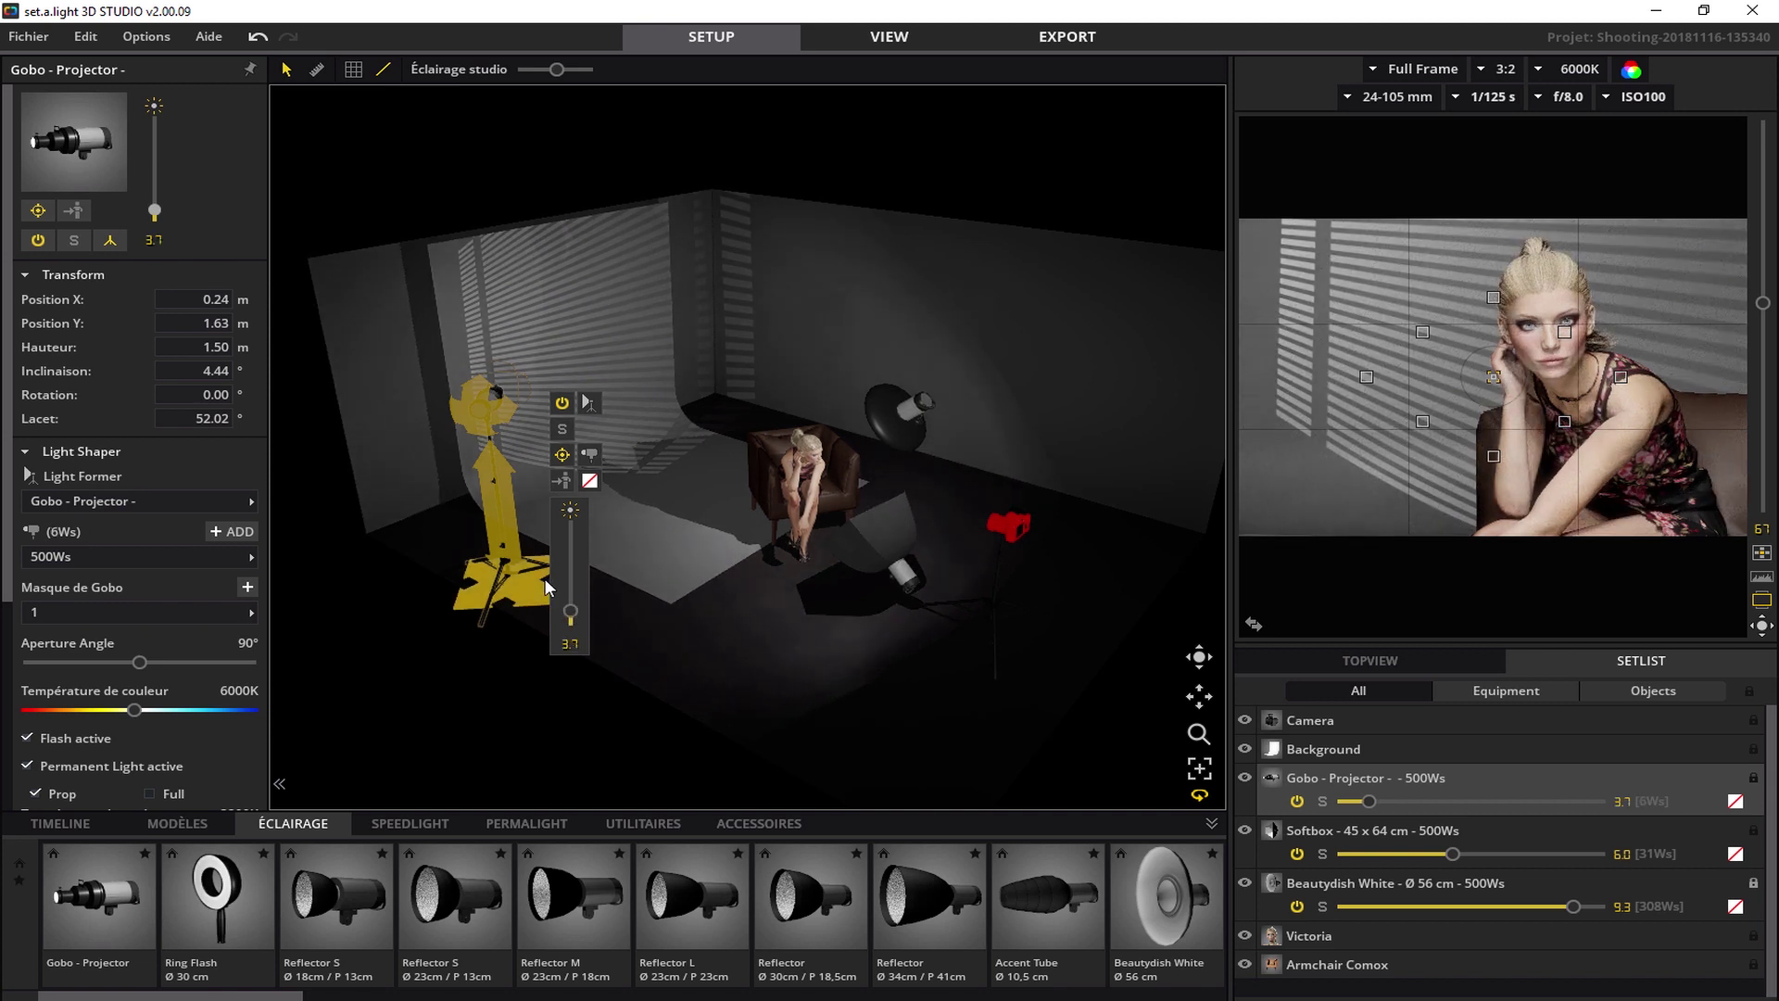
left_click_drag(547, 584, 1356, 678)
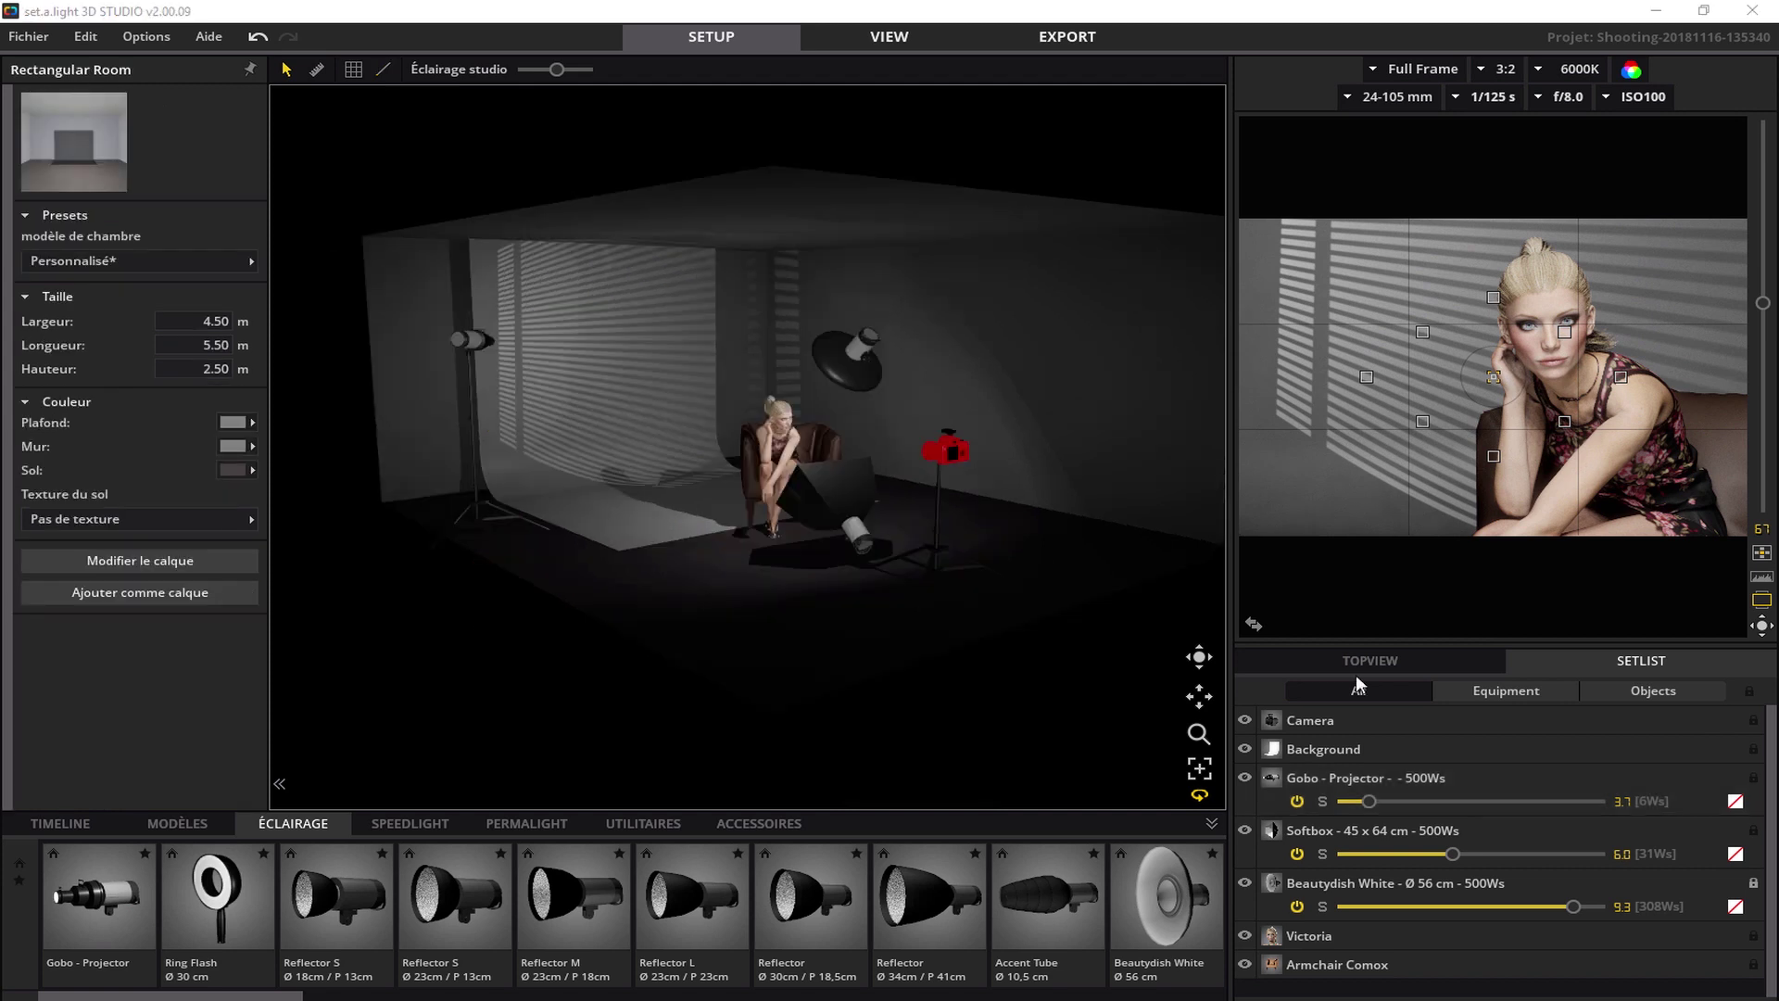
left_click(1243, 777)
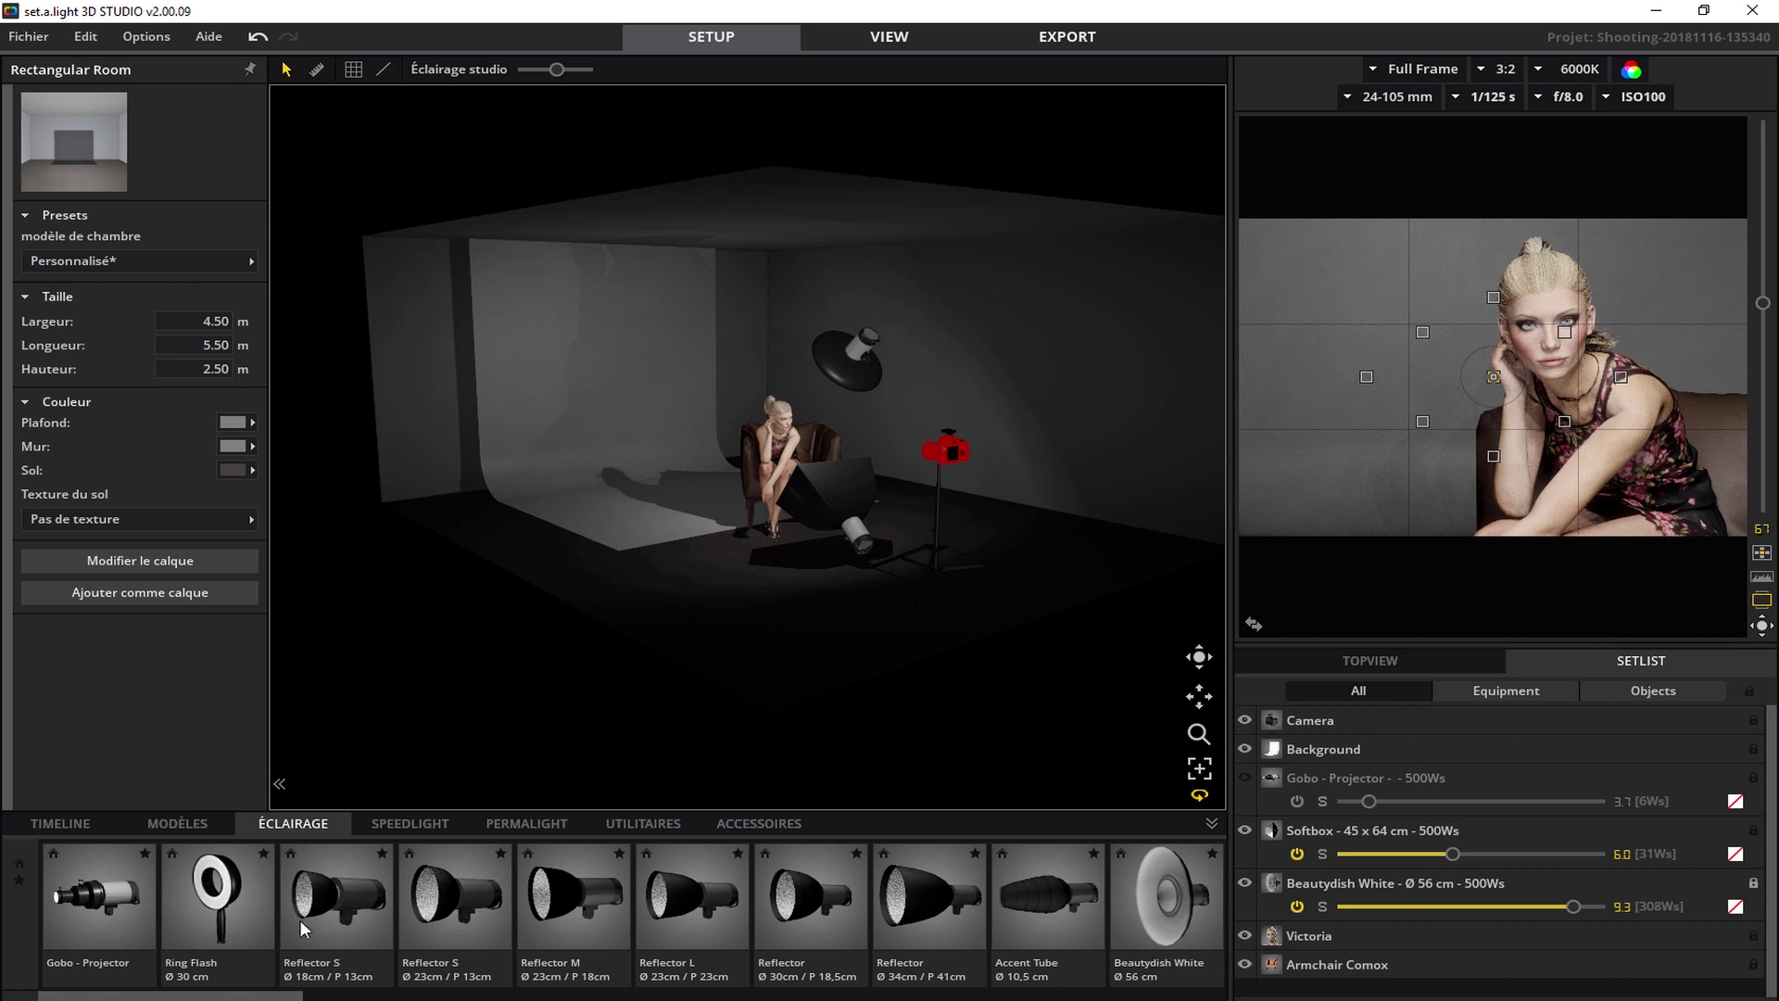
Add a Reflector S Ø 18cm / P 13cm at about X 0.88 m, Y 3.30 m and fit it with the Grid No. 1 10° variant.
left_click_drag(541, 733, 658, 425)
left_click_drag(658, 338, 914, 416)
left_click(769, 376)
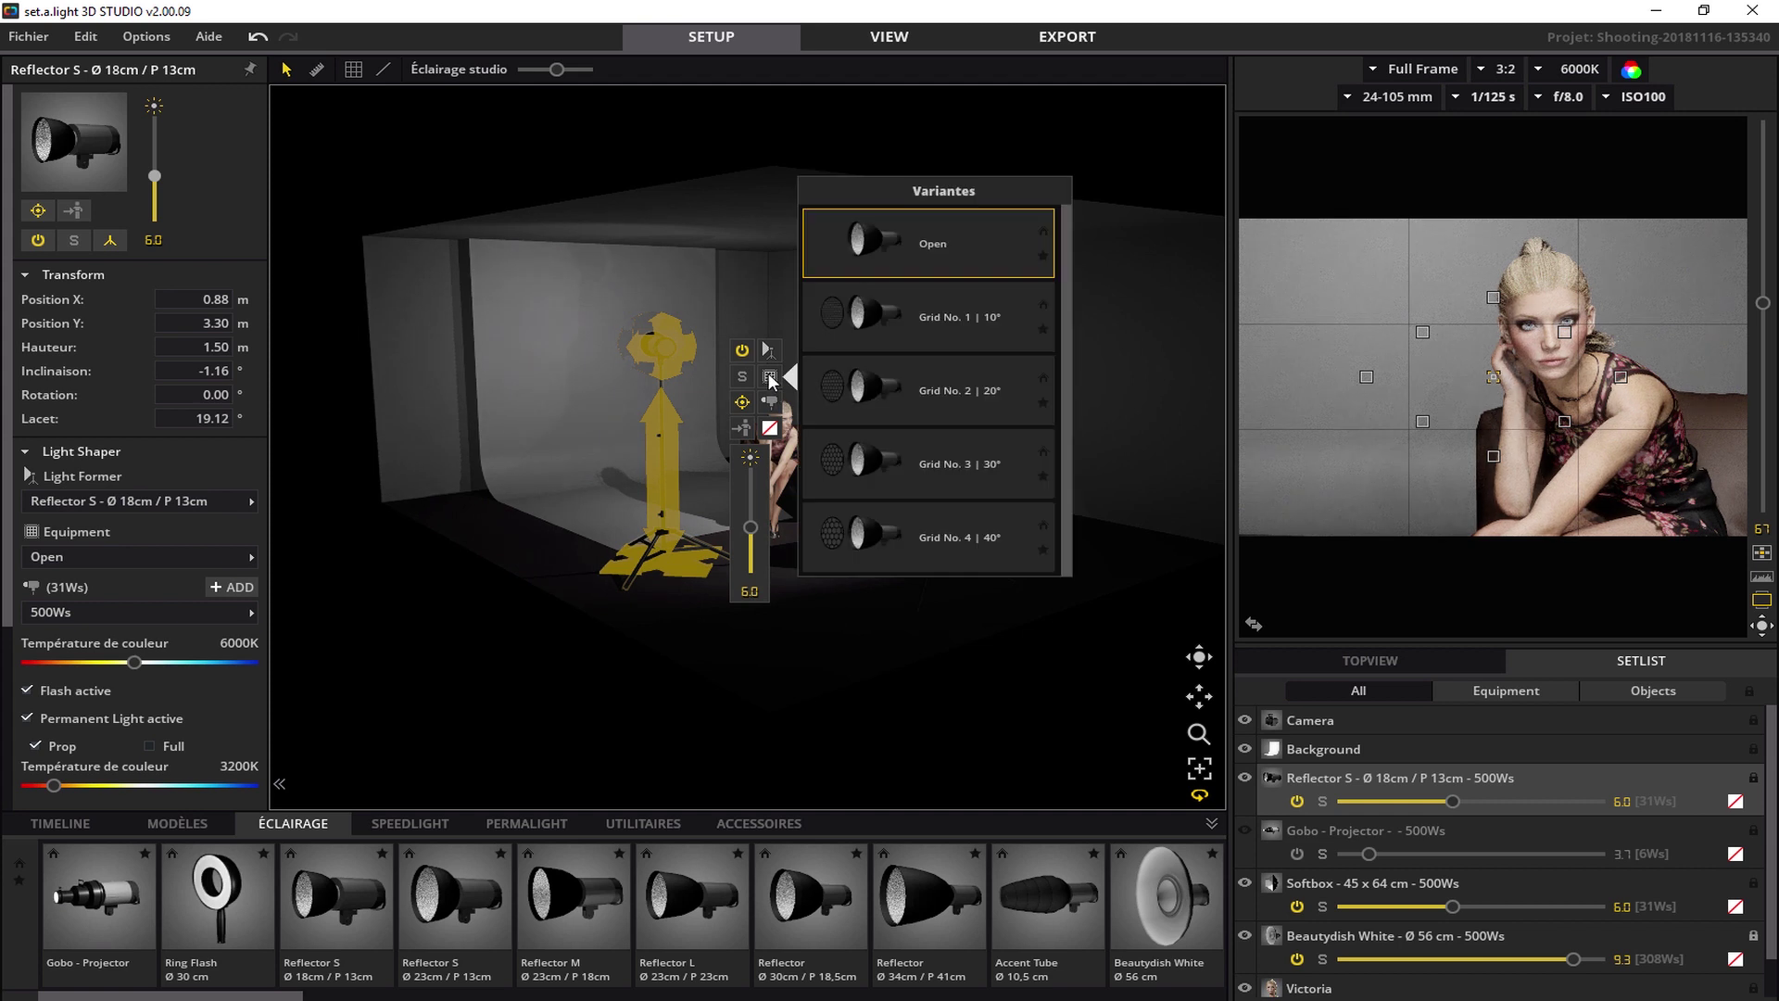
left_click(906, 314)
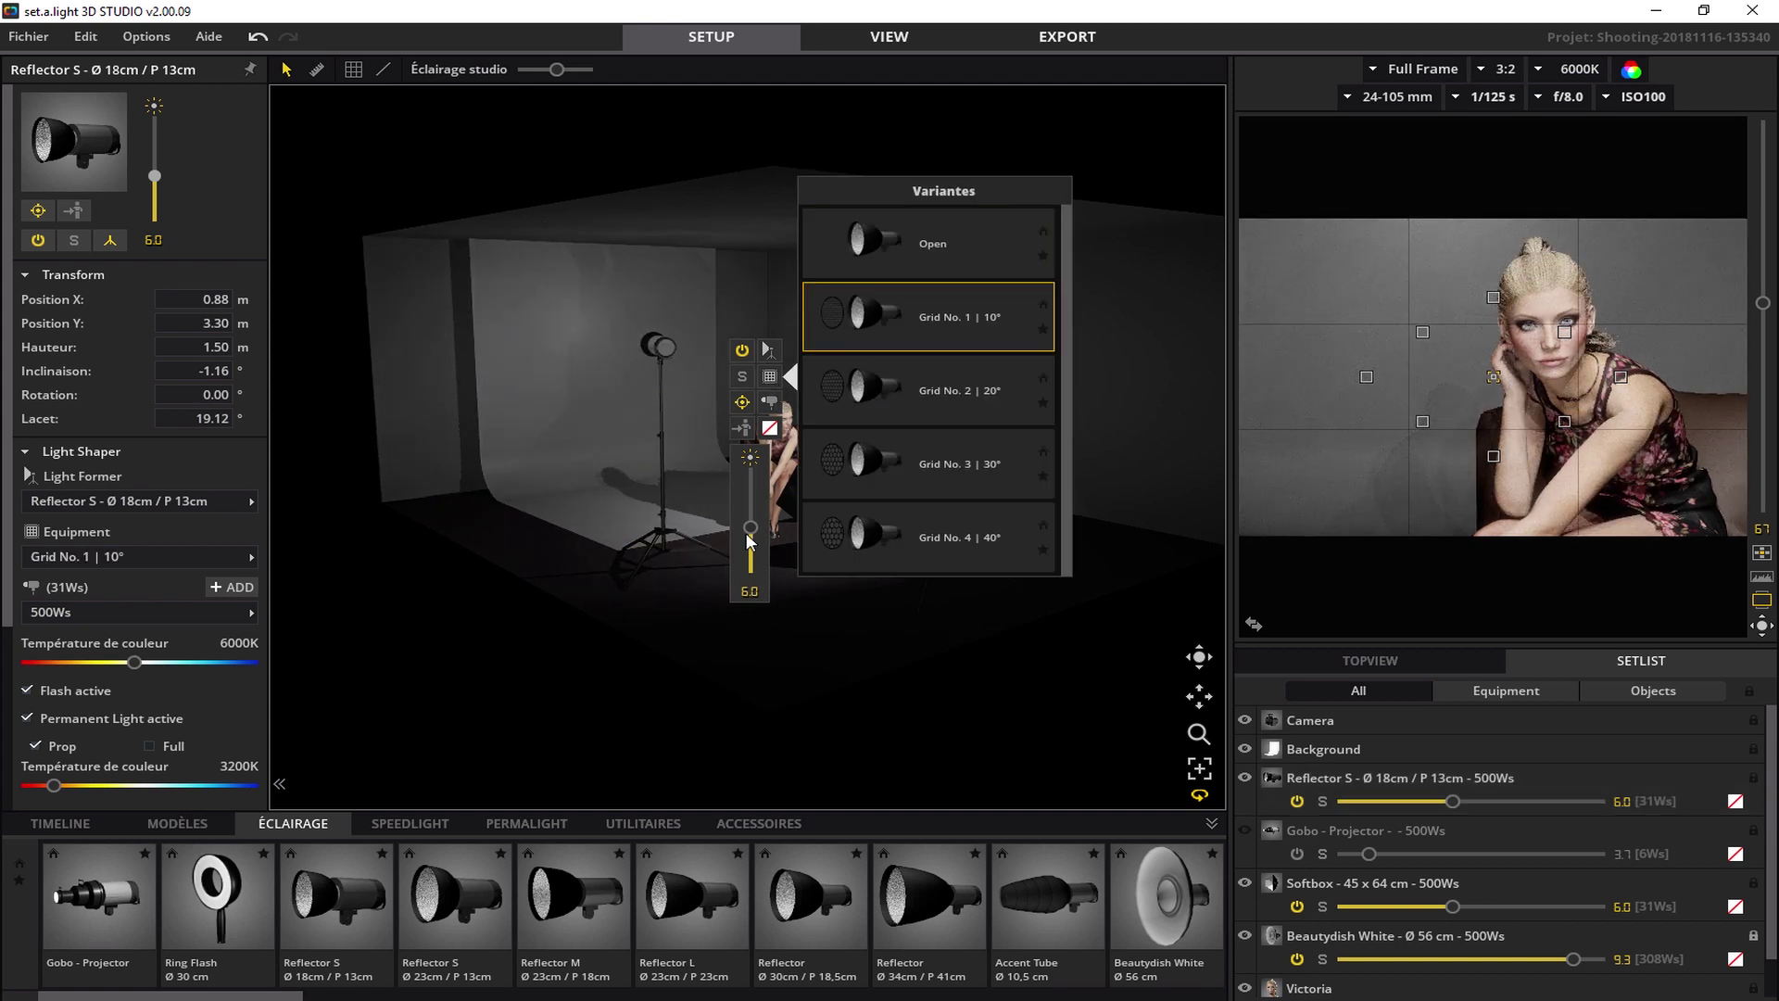
Set the gridded reflector's power to 10 and aim it at the background with about 15.3° inclination and 29° yaw.
left_click_drag(748, 501, 750, 463)
left_click_drag(676, 348, 606, 258)
left_click_drag(657, 331, 666, 335)
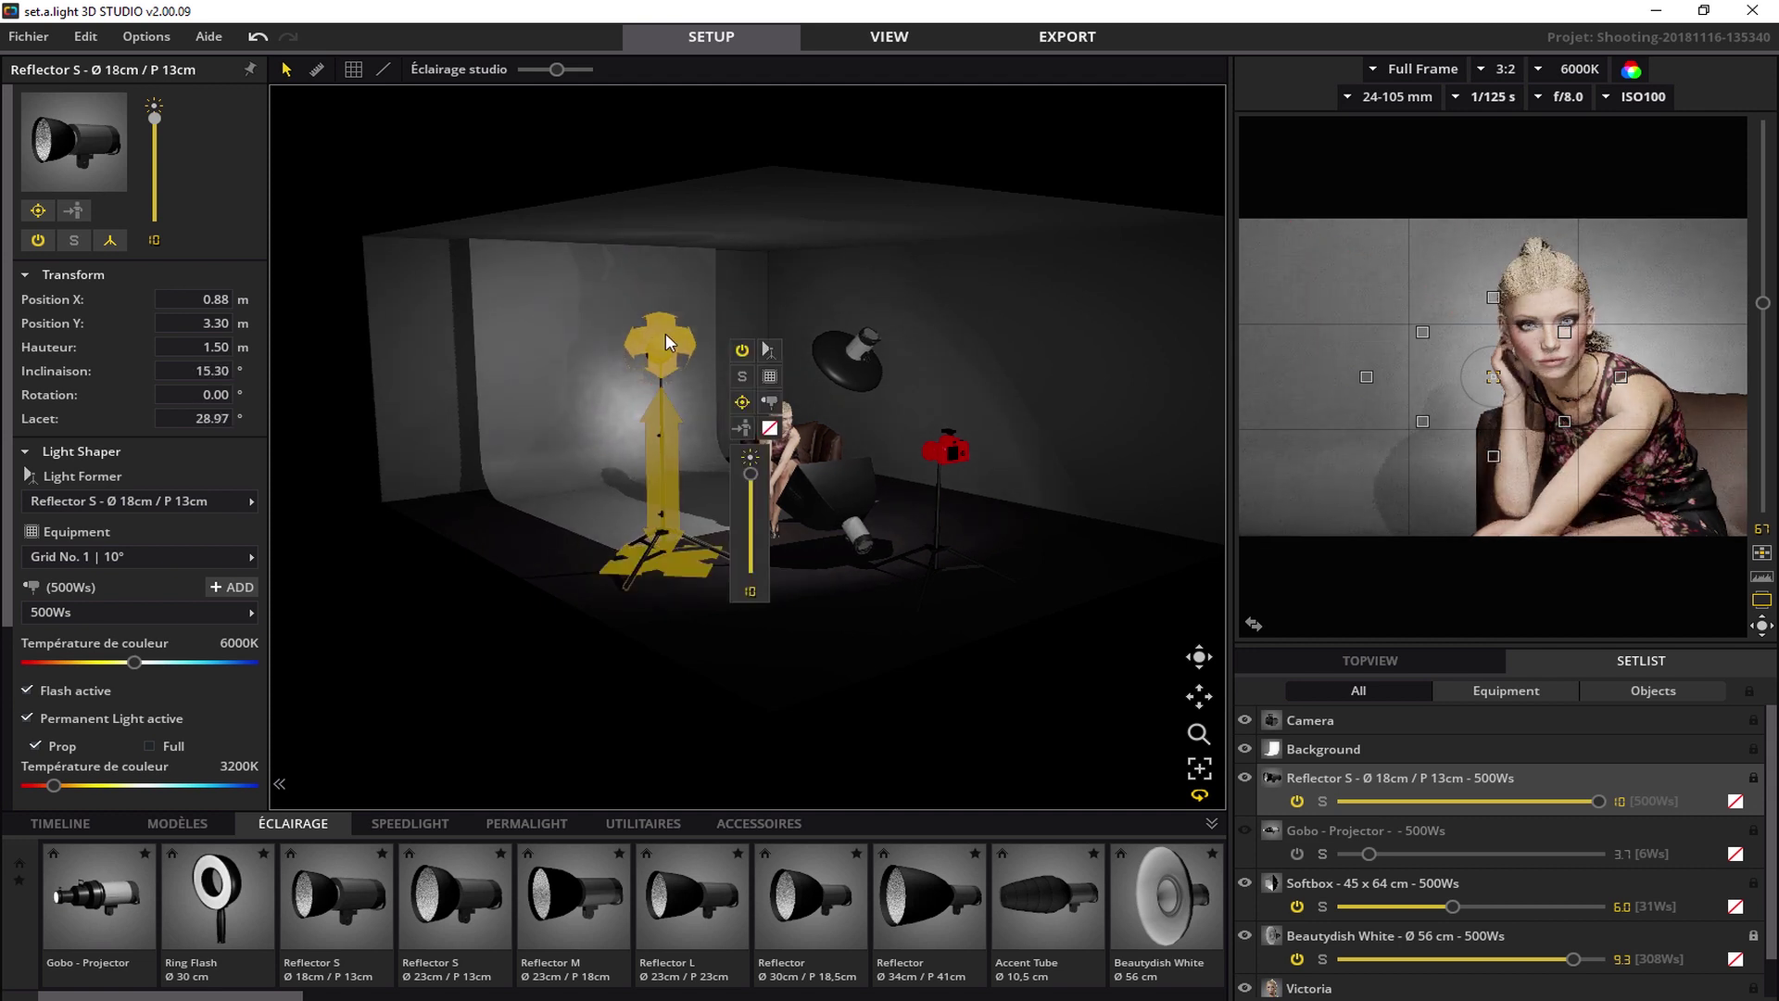
key("space")
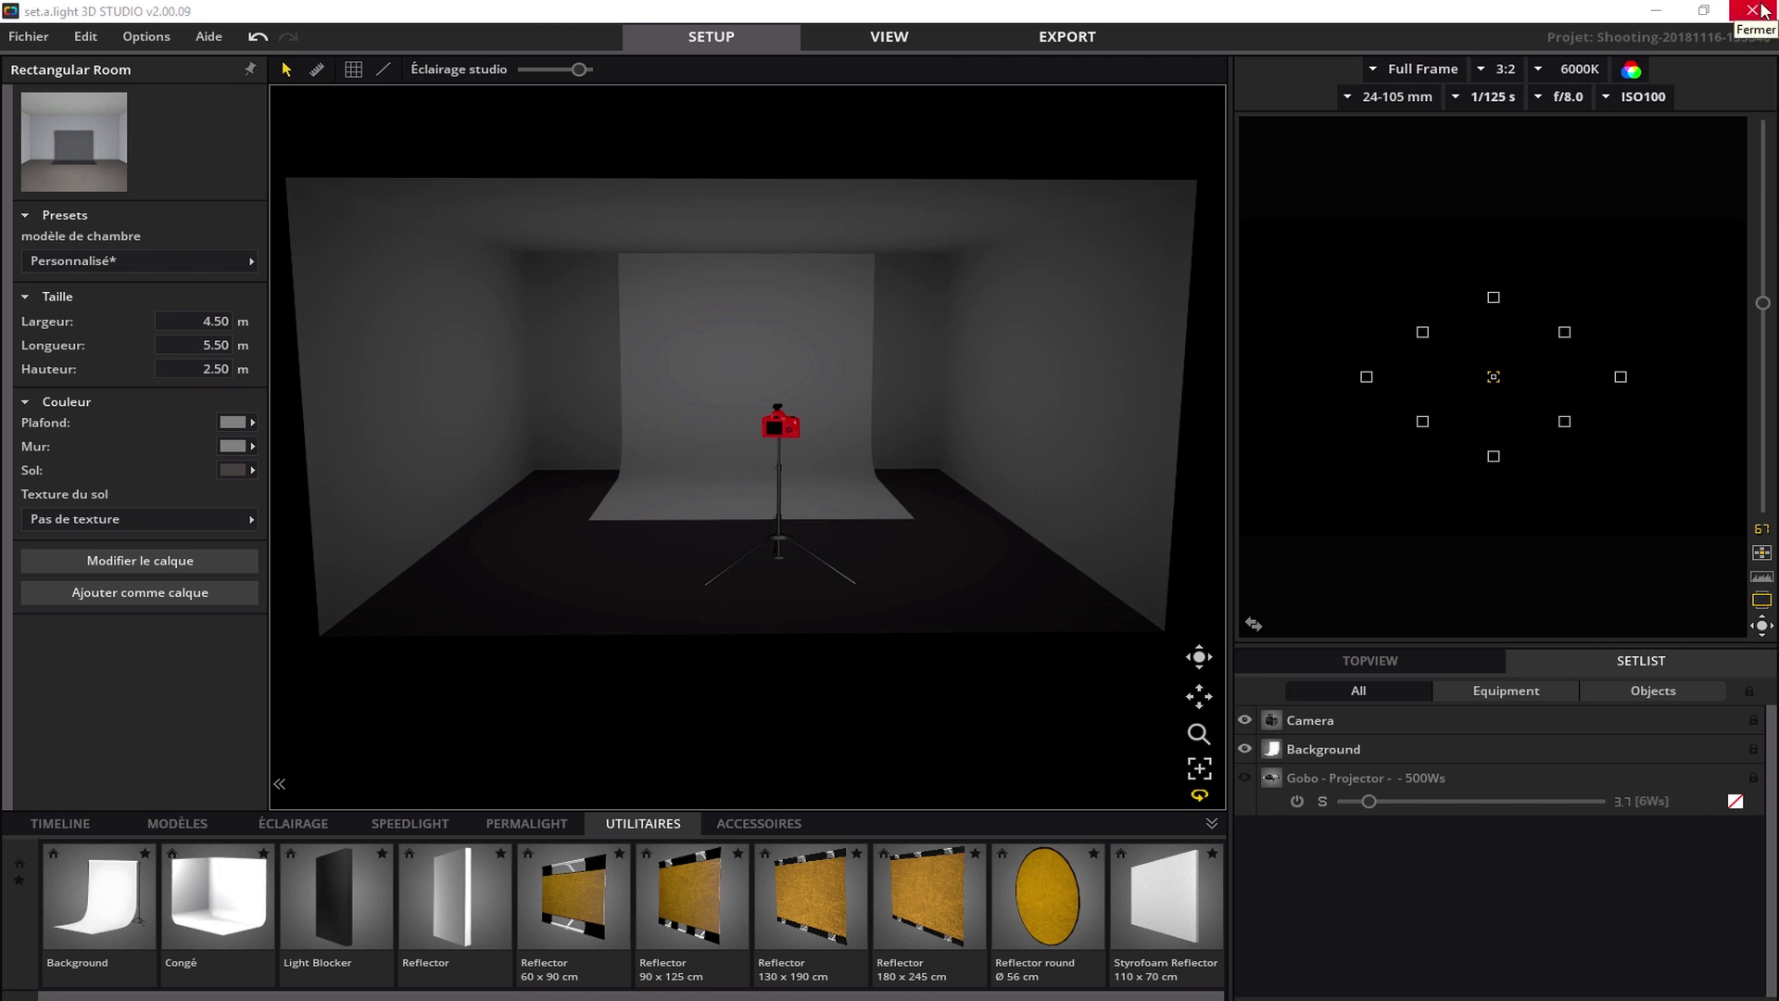
Add the Victoria model in the bikini outfit and place her near the room's back corner at about X 4.07 m, Y 0.51 m.
left_click(194, 826)
double_click(102, 908)
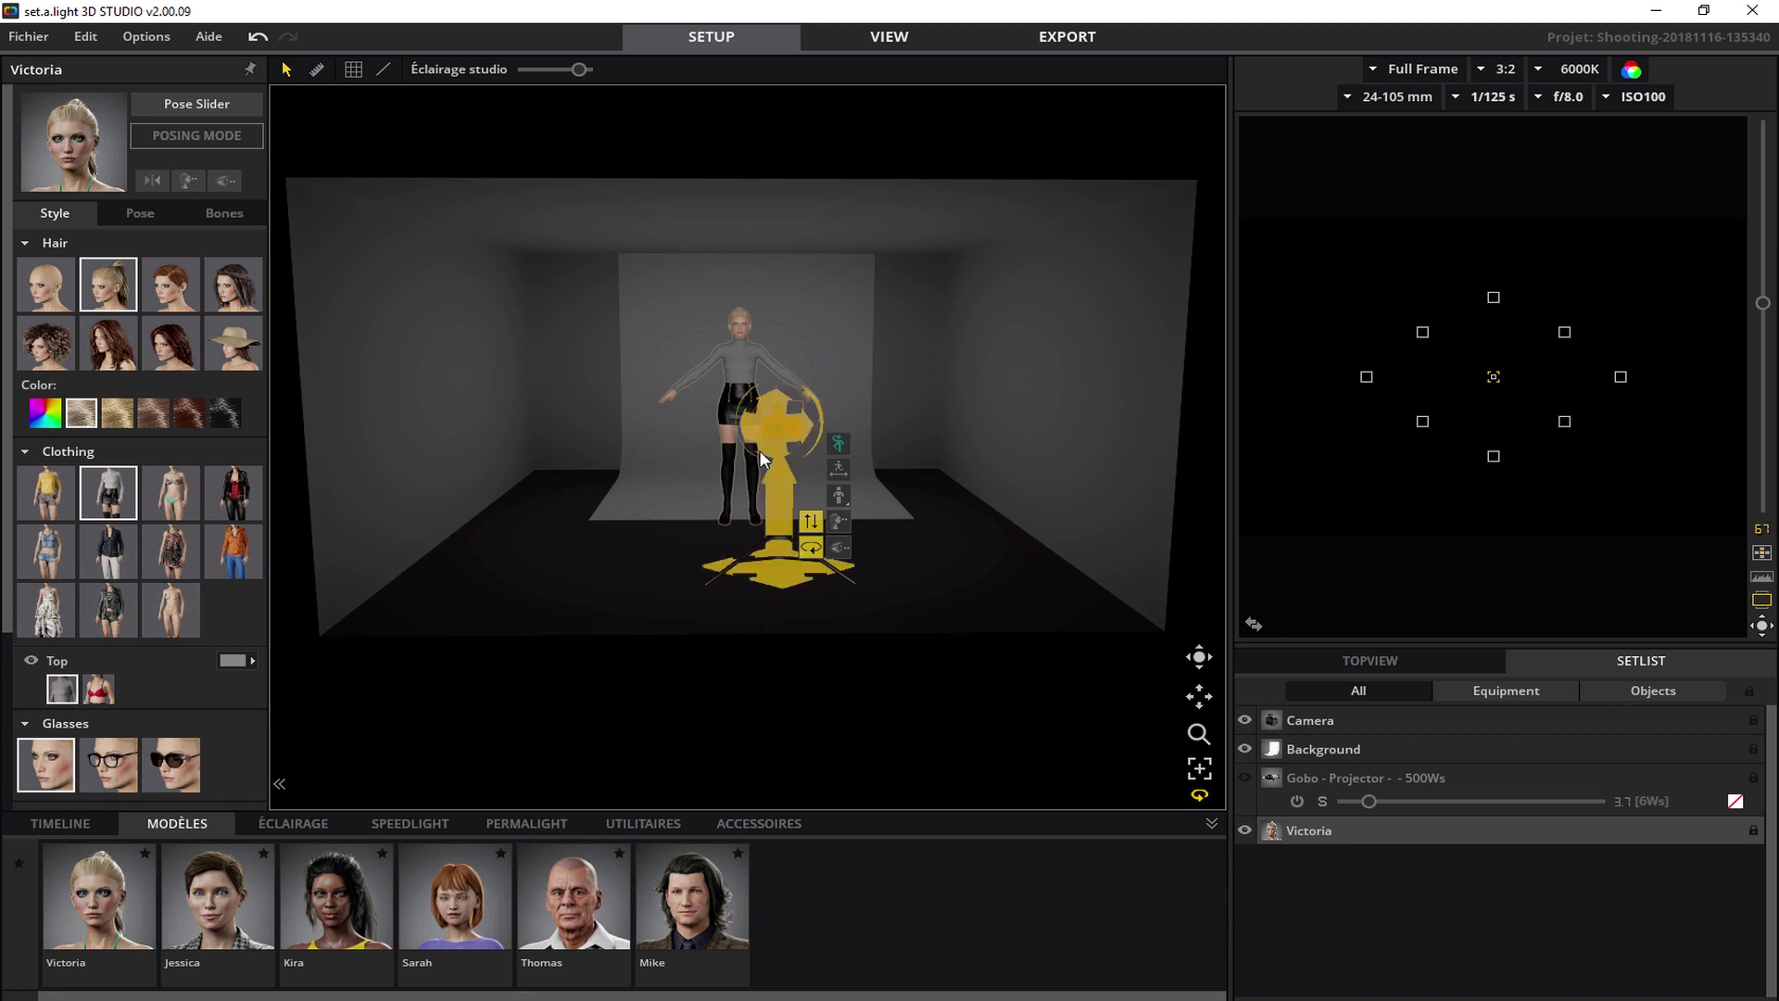
left_click(179, 508)
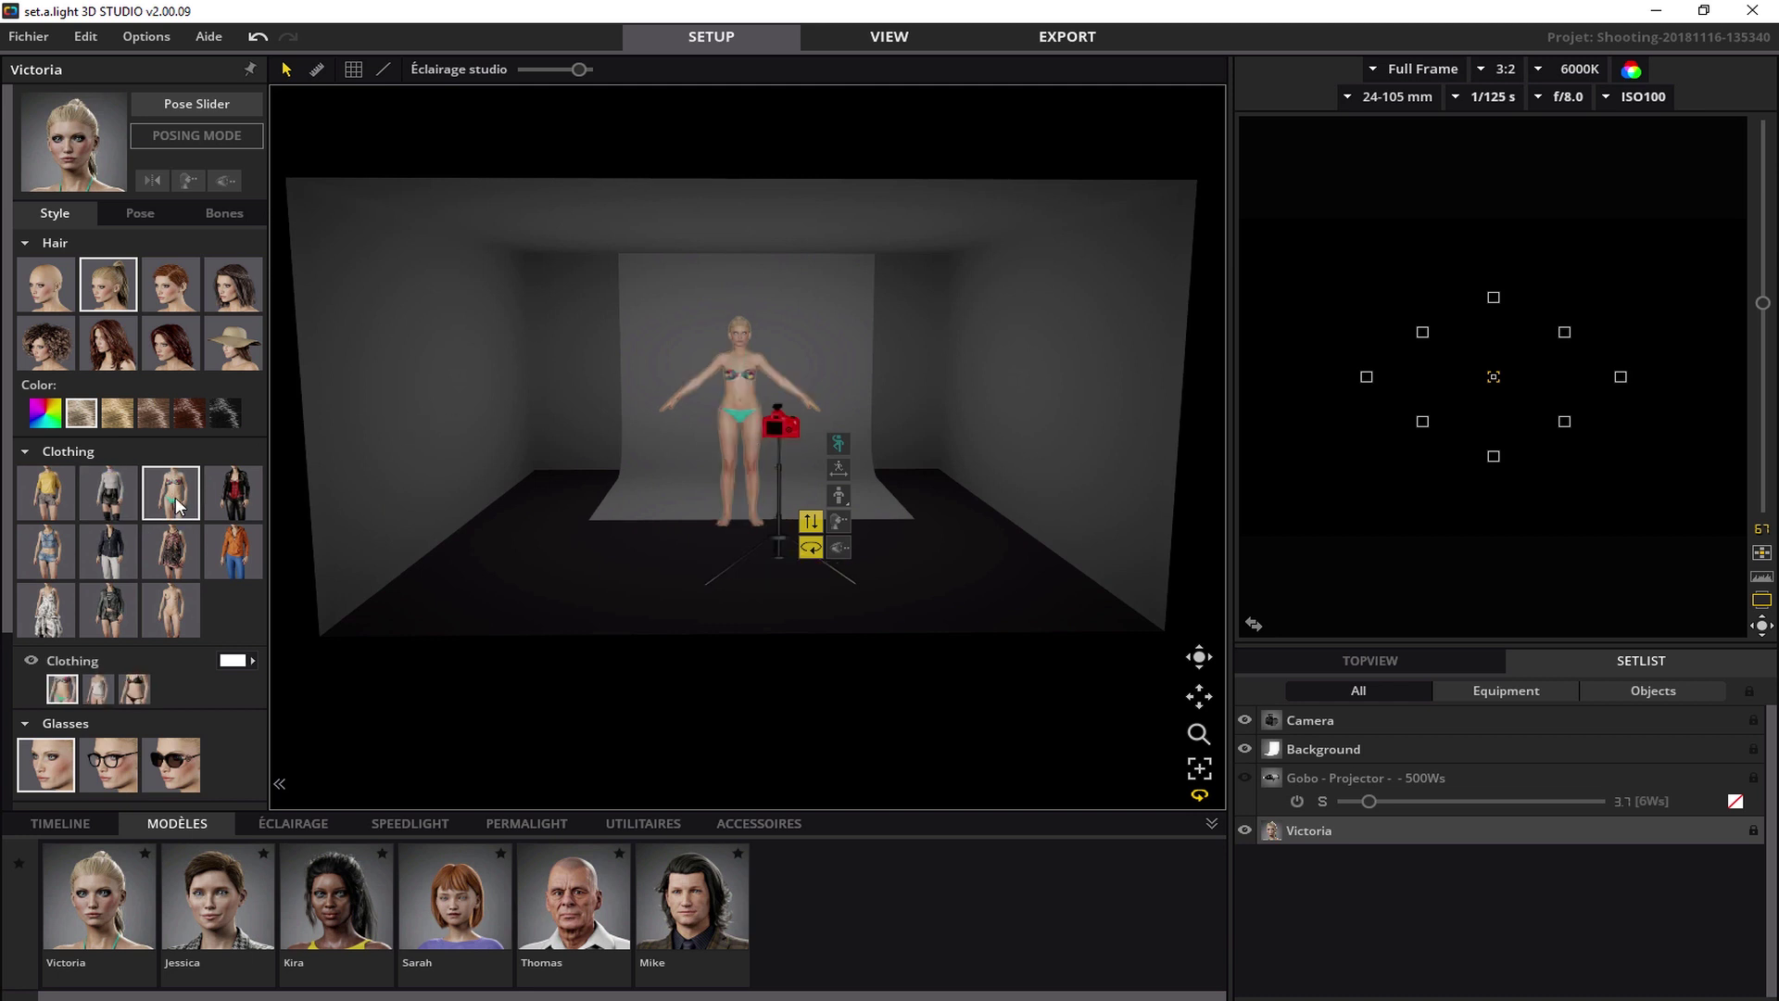
left_click_drag(880, 598, 792, 543)
left_click_drag(699, 422, 998, 387)
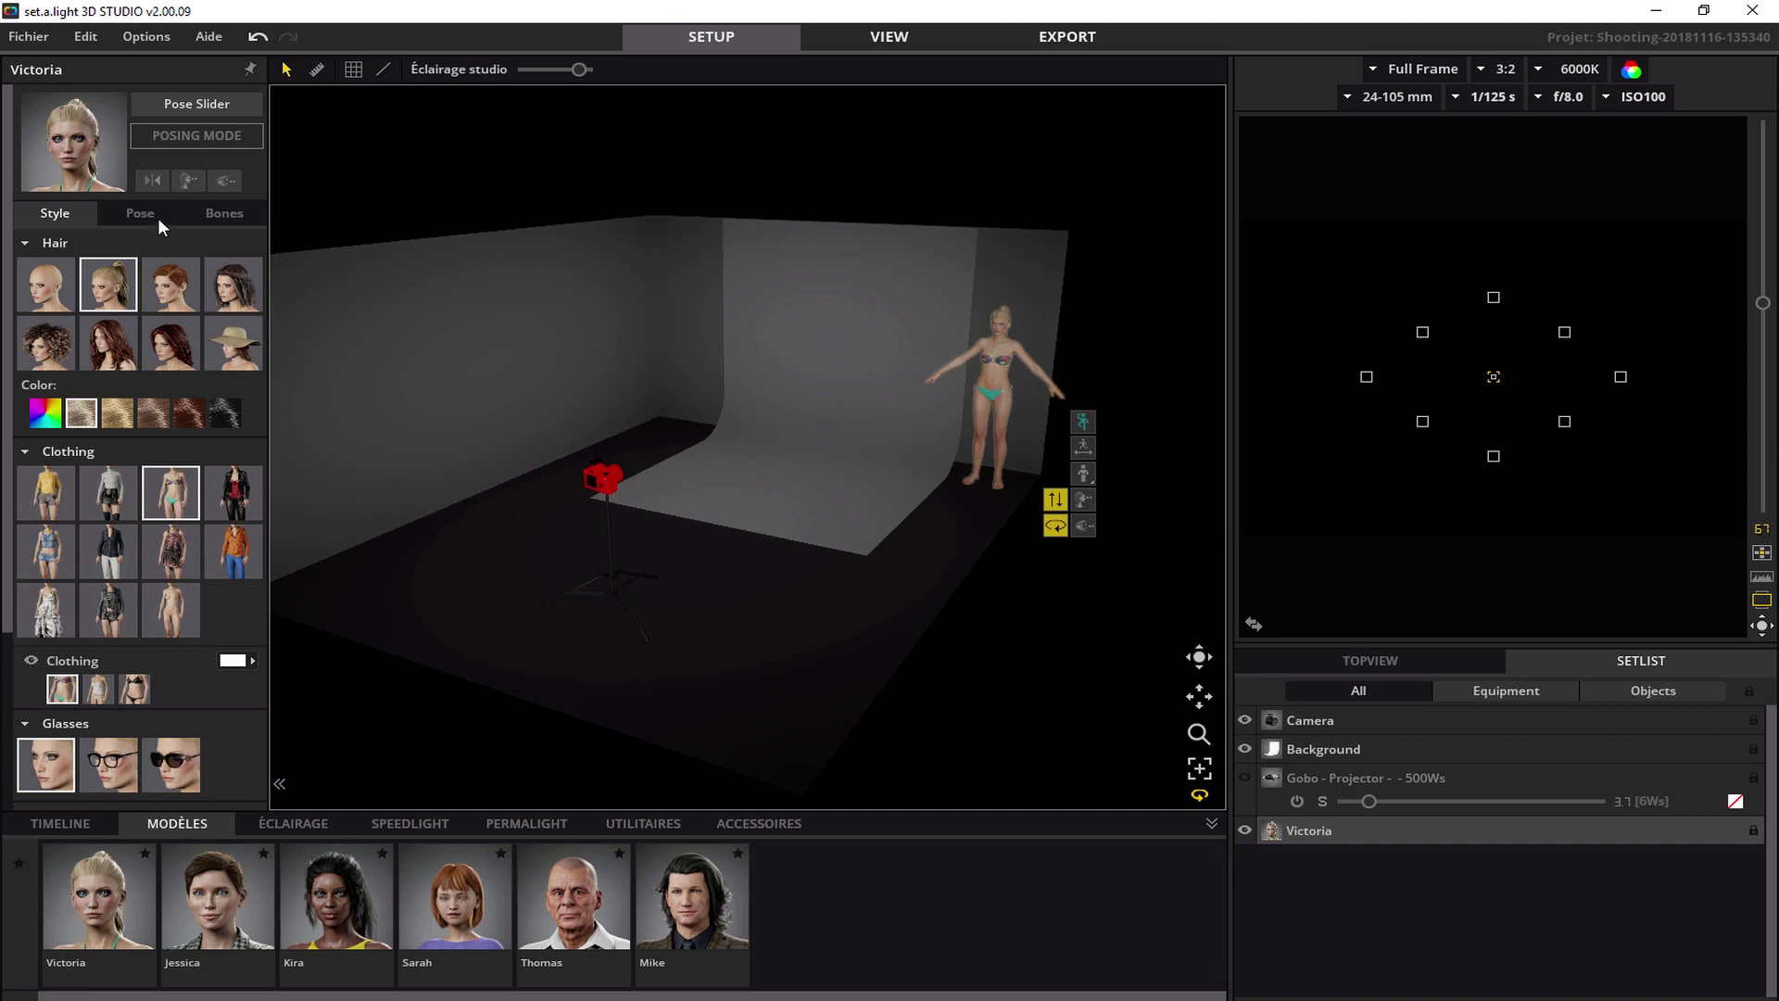
Delete the studio background and give Victoria the third standing preset pose with her hands raised to her head.
left_click(793, 332)
key("Delete")
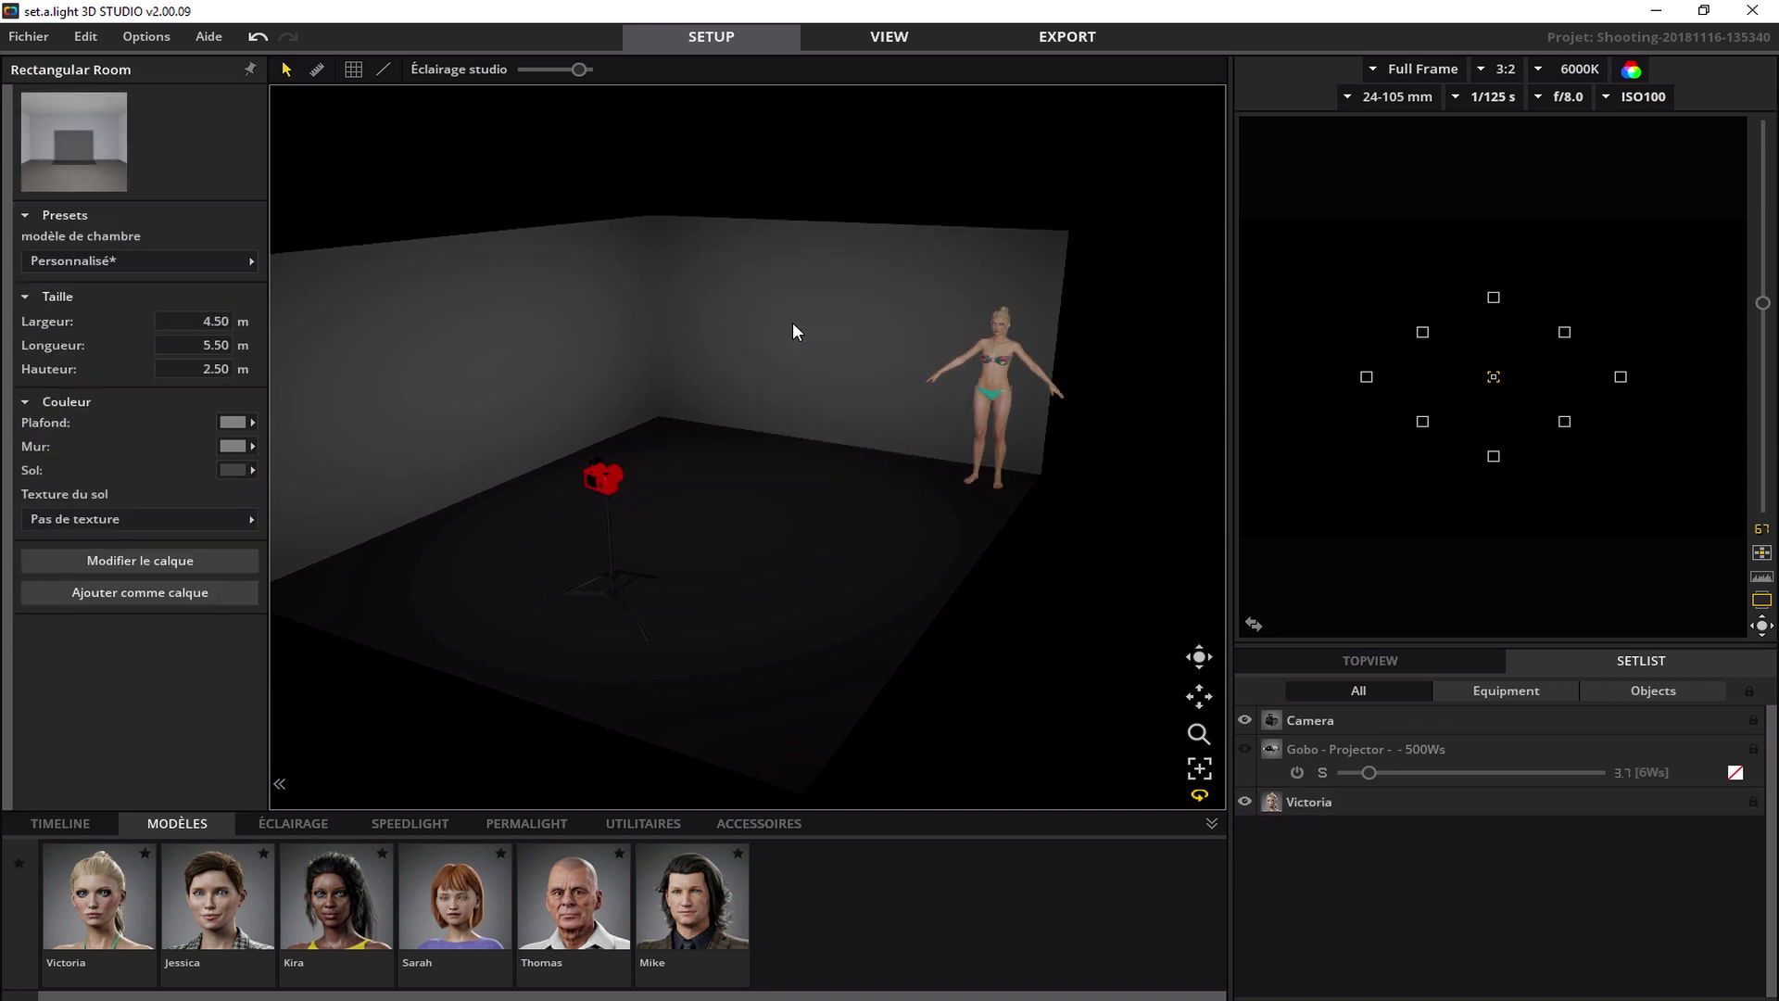
left_click(999, 394)
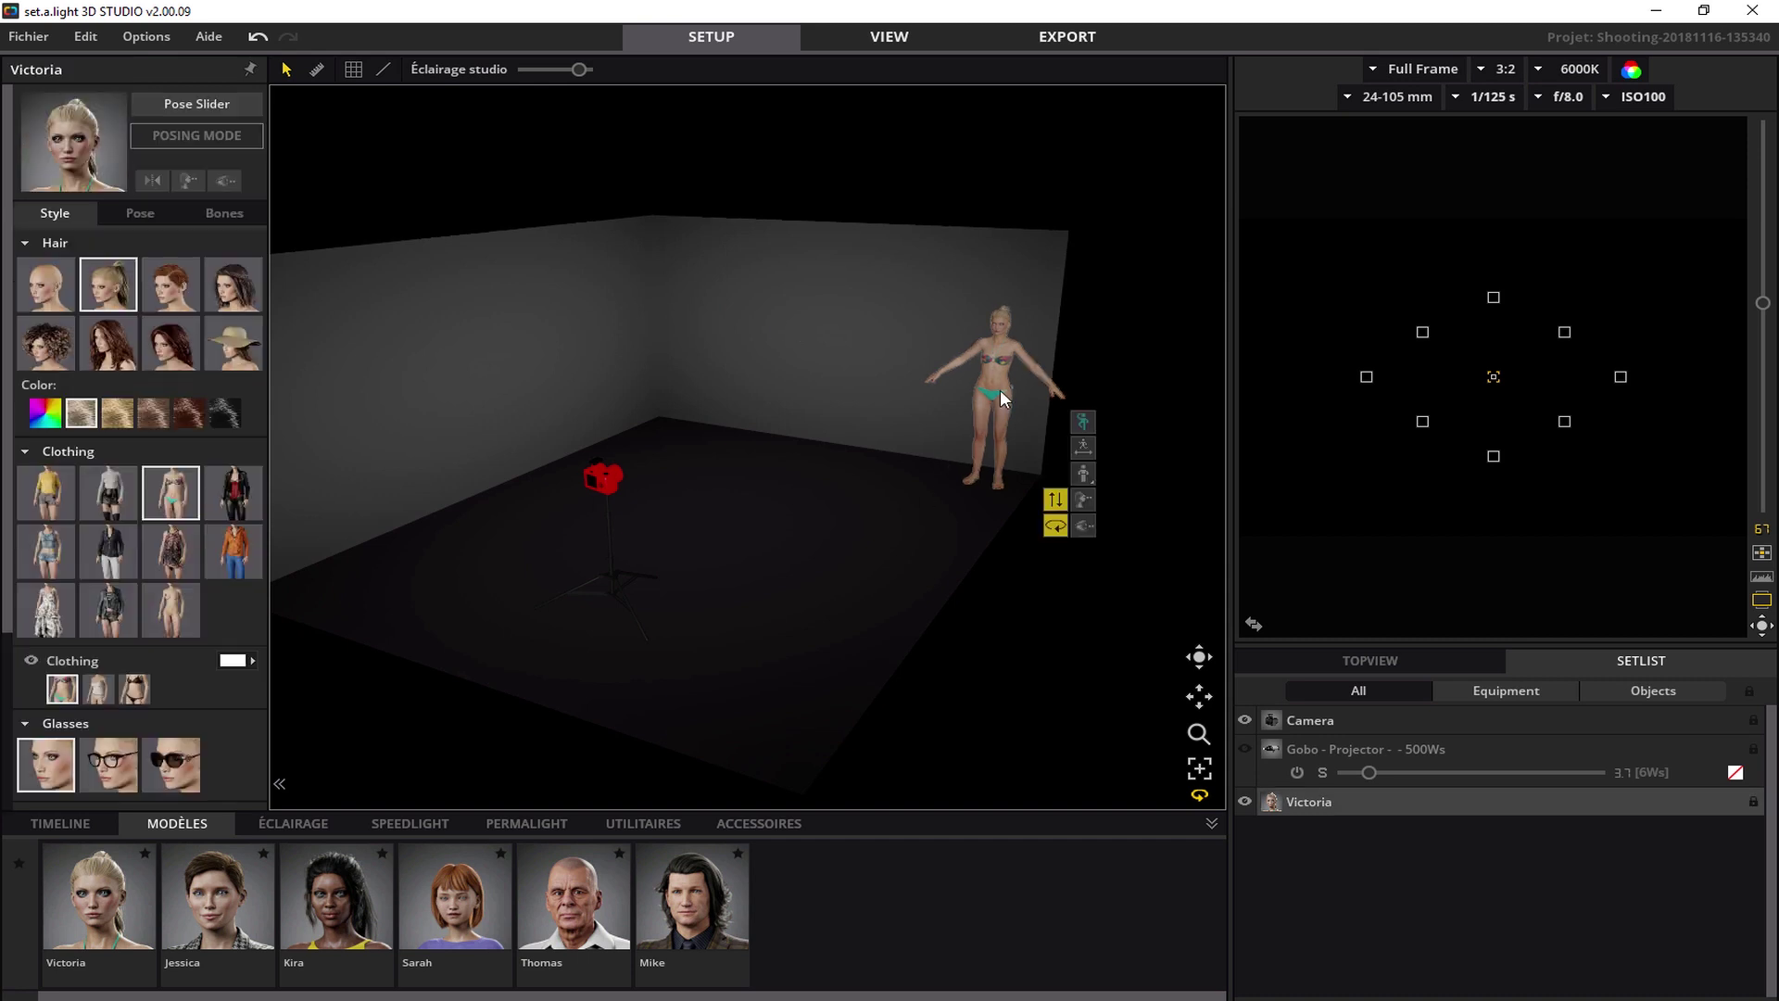
left_click(141, 215)
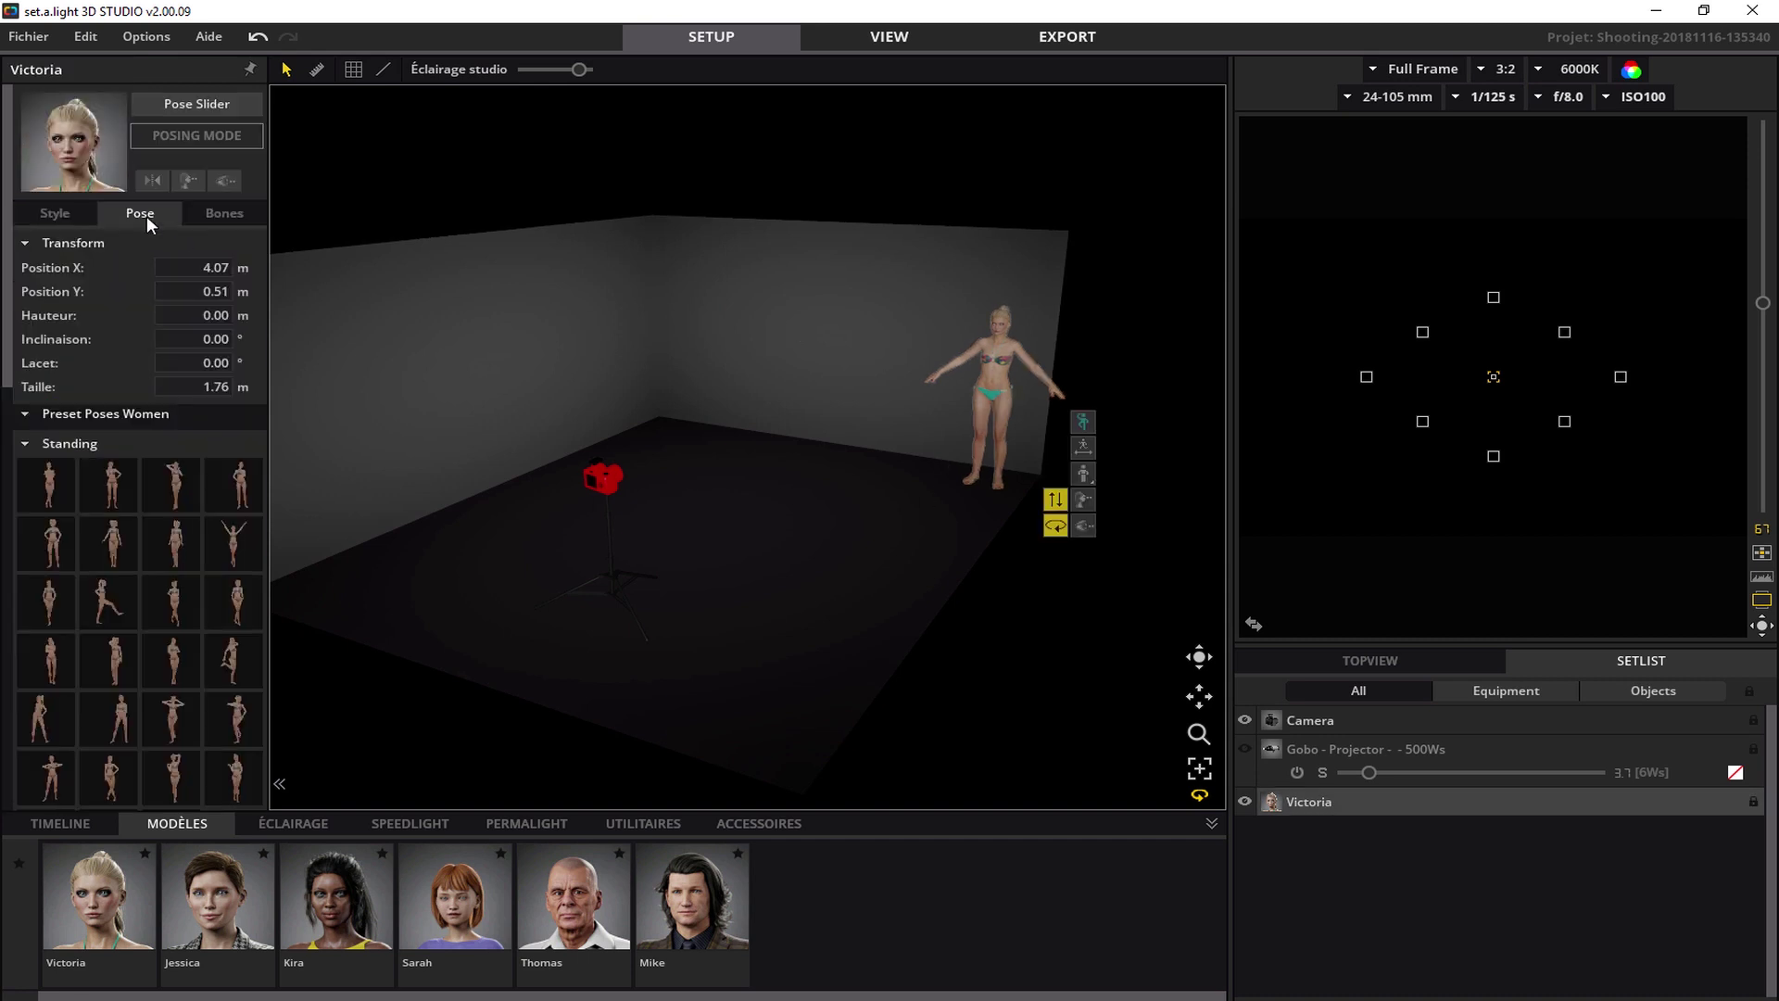
left_click(175, 488)
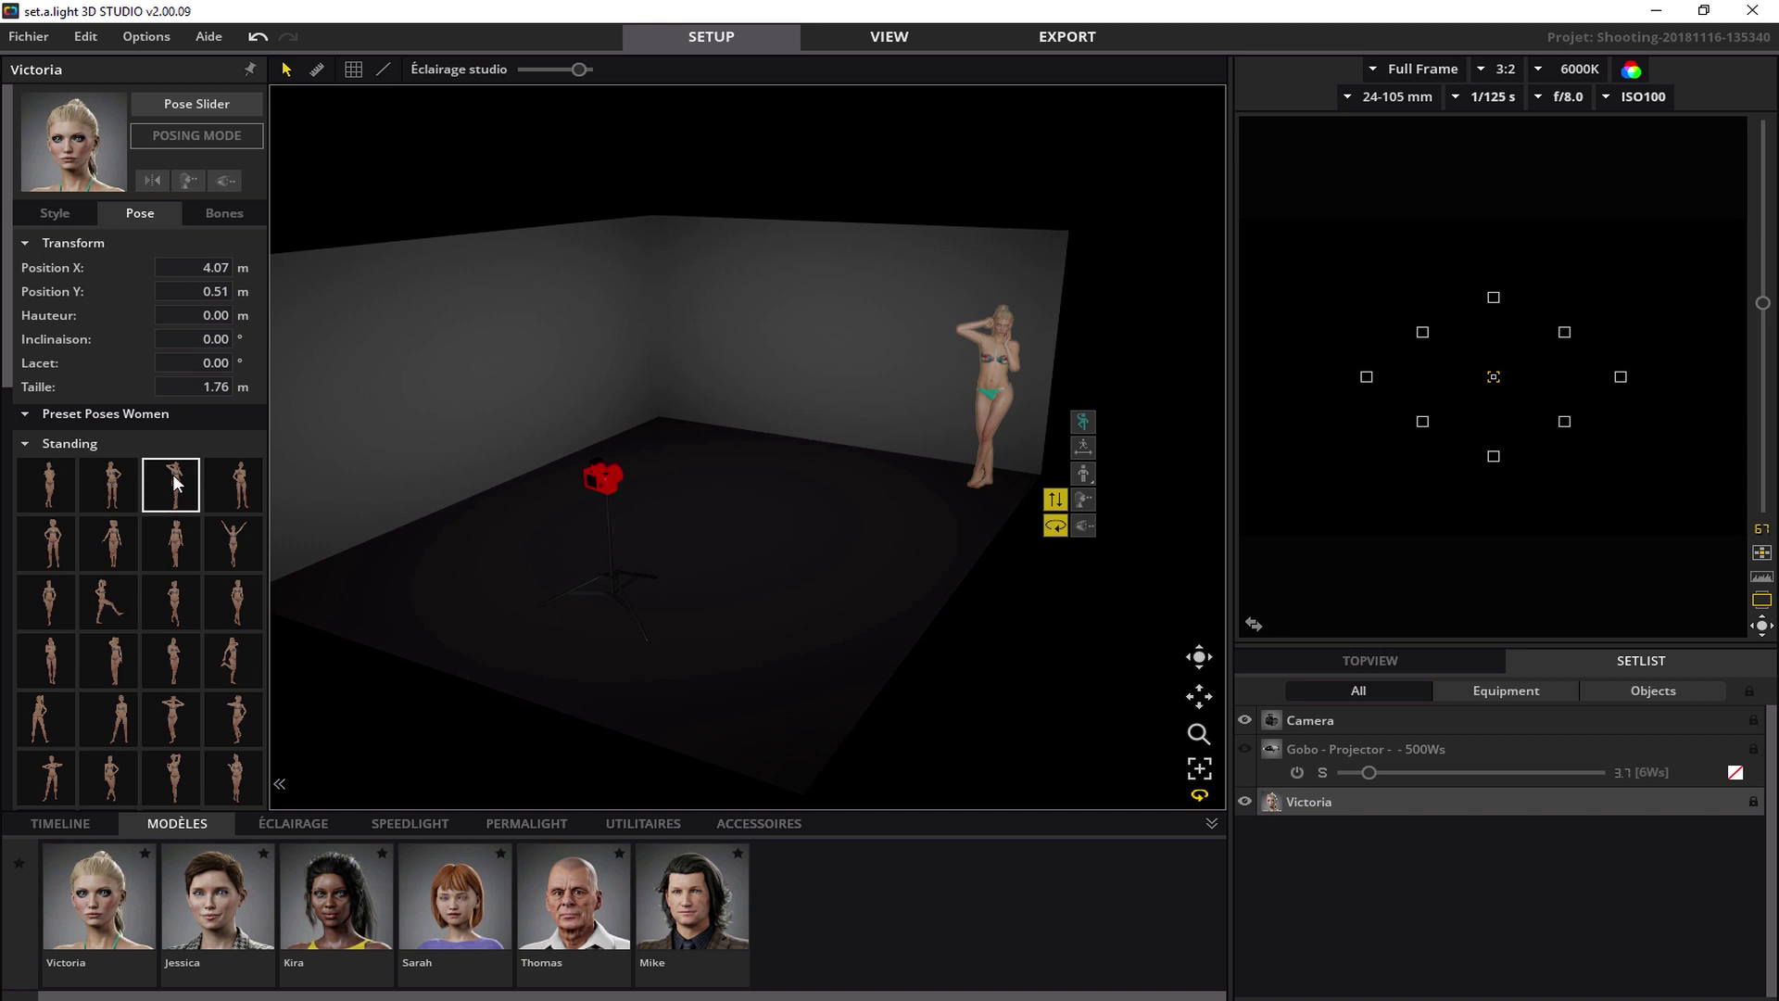
Add a Speedlight at about X 2.25 m, Y 2.75 m with the VING V860 flash head, 1/2 +0.7 power and 2.50 m height.
left_click(398, 824)
left_click_drag(104, 906, 737, 419)
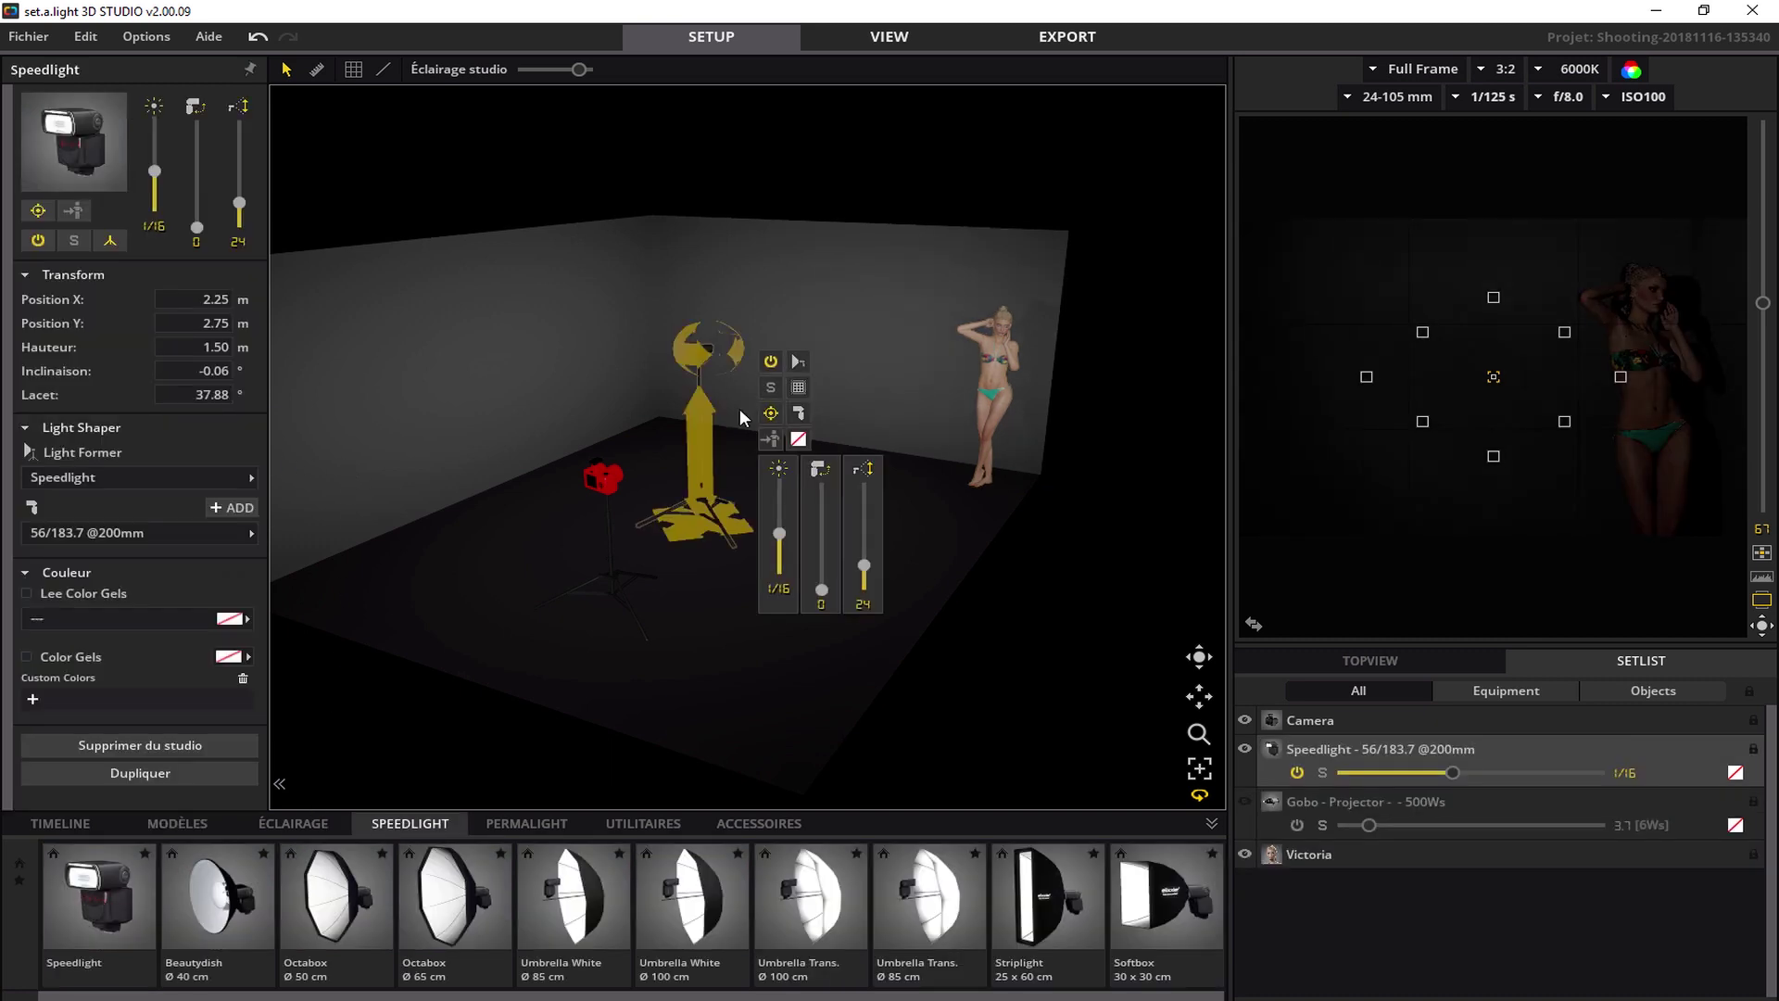
left_click(800, 416)
left_click(971, 456)
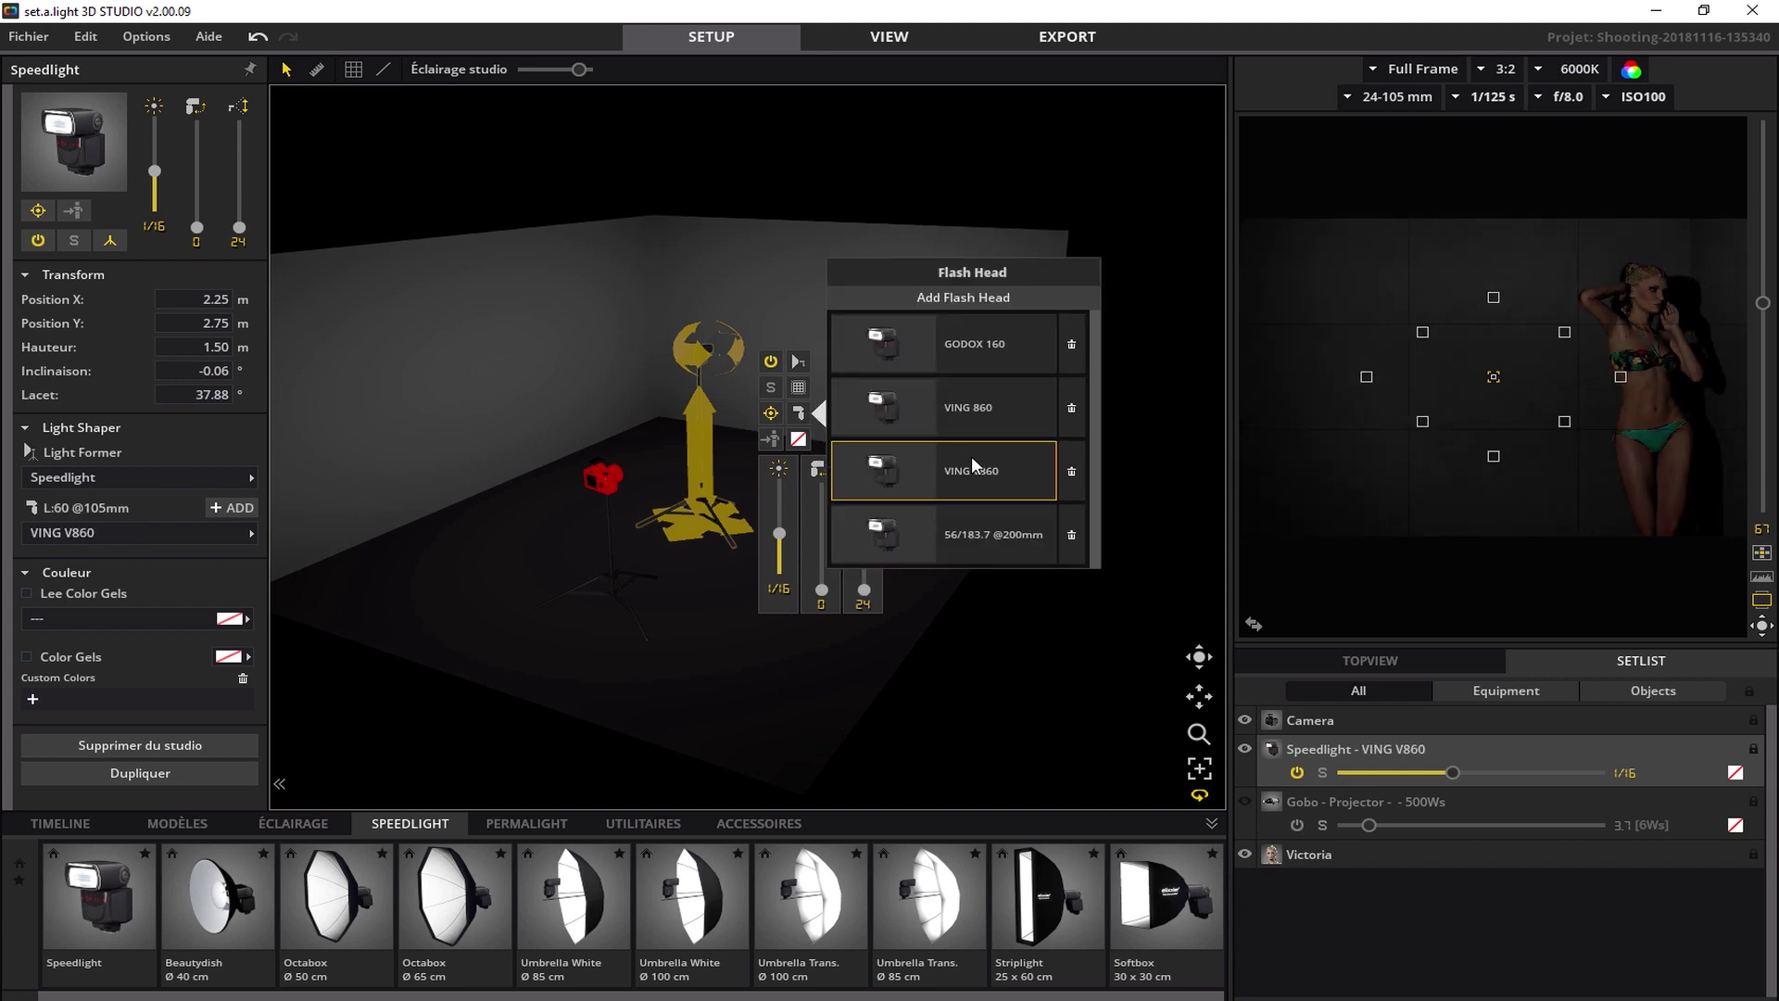
left_click_drag(781, 531, 780, 482)
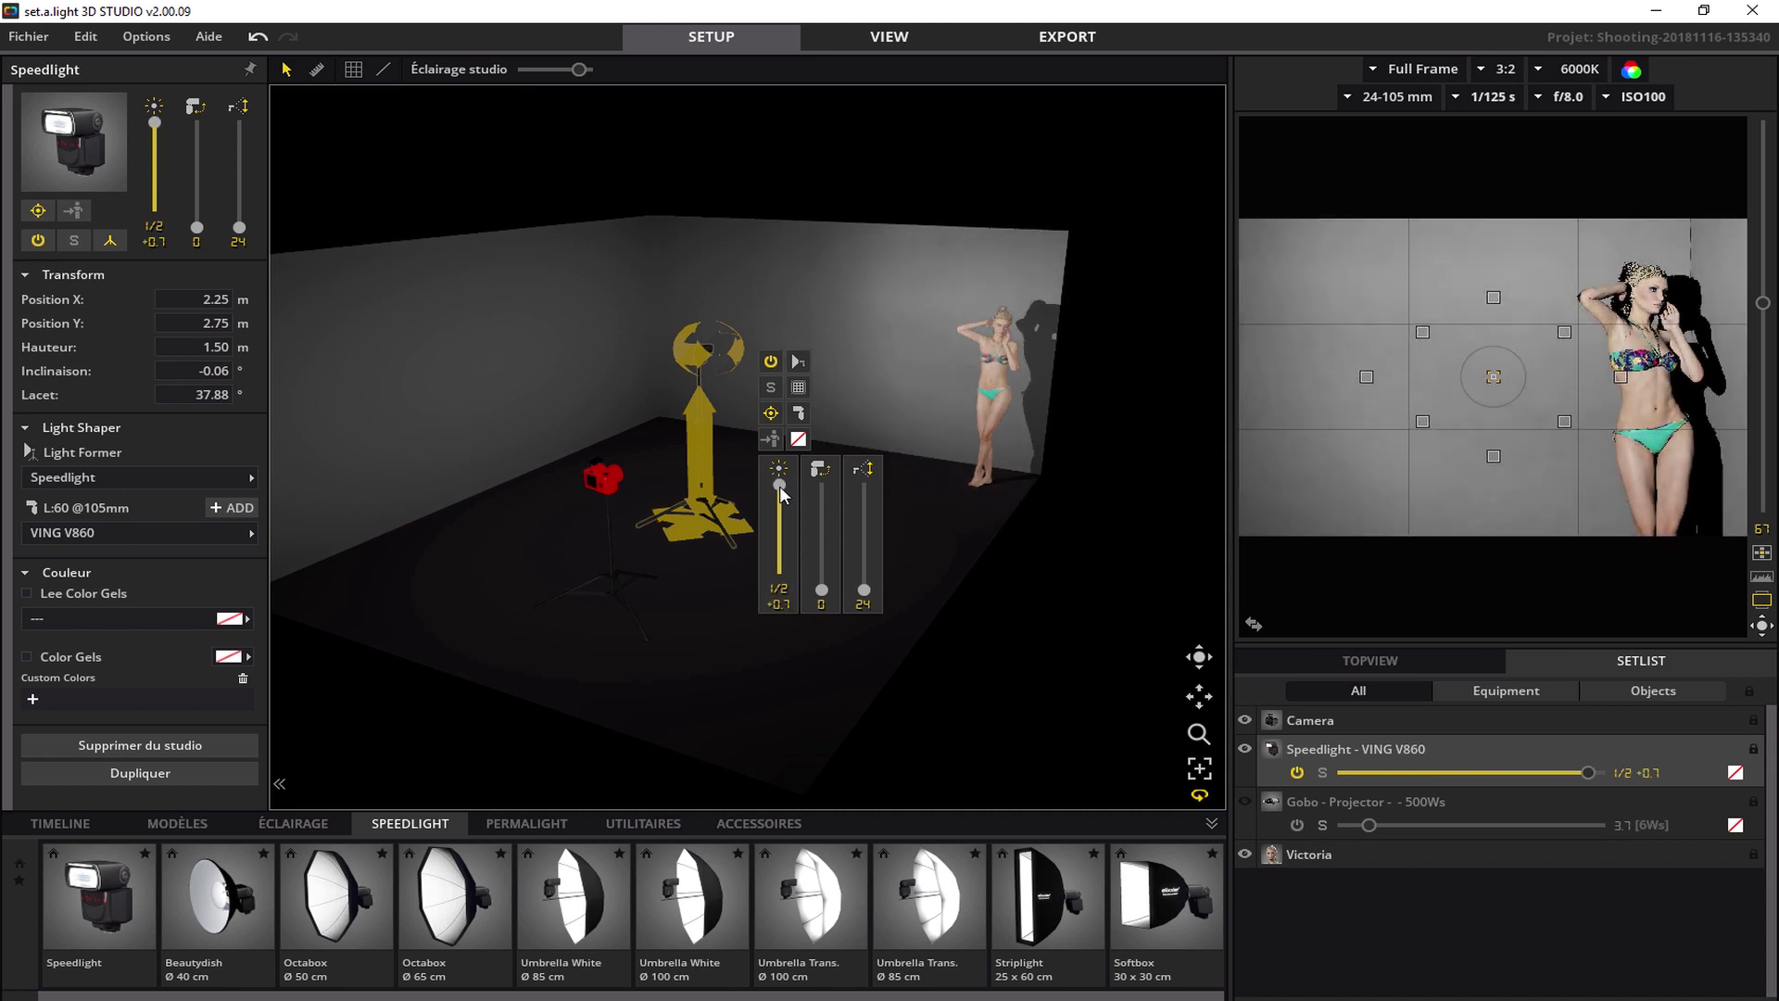
left_click_drag(692, 430, 704, 302)
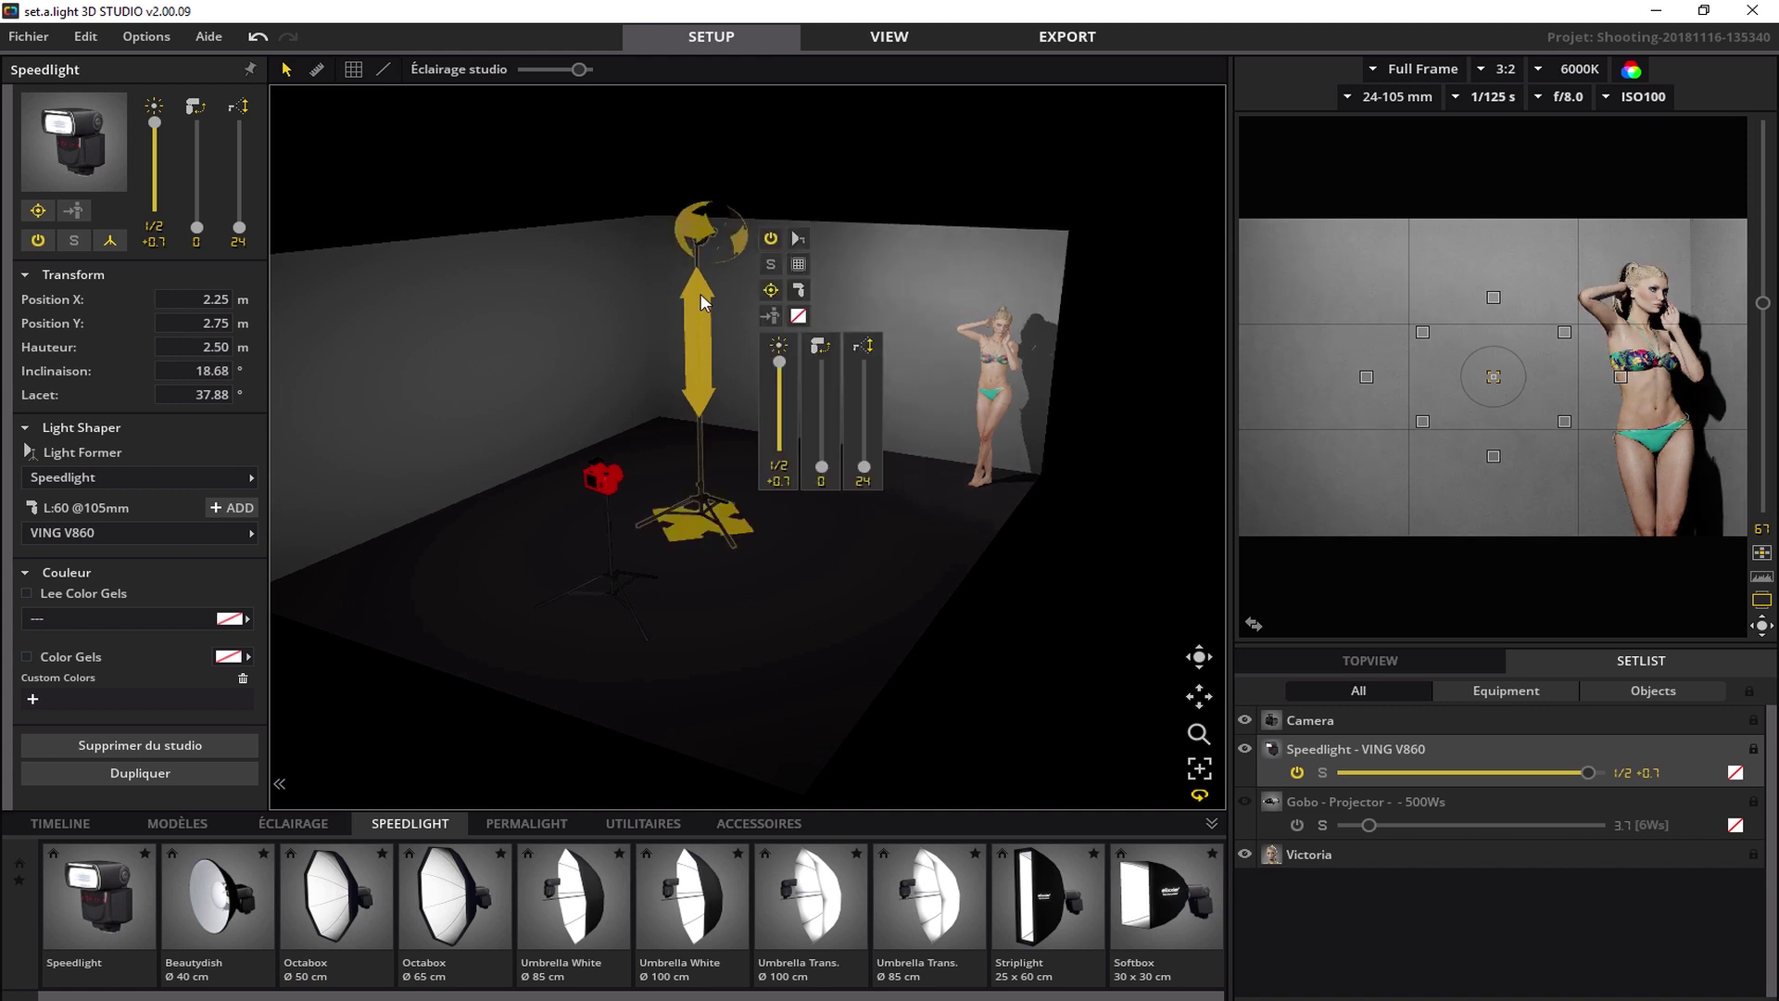
Move Victoria to about X 3.78 m, Y 0.49 m and the camera to about X 3.95 m, Y 4.67 m with 88 mm focal length.
left_click(994, 378)
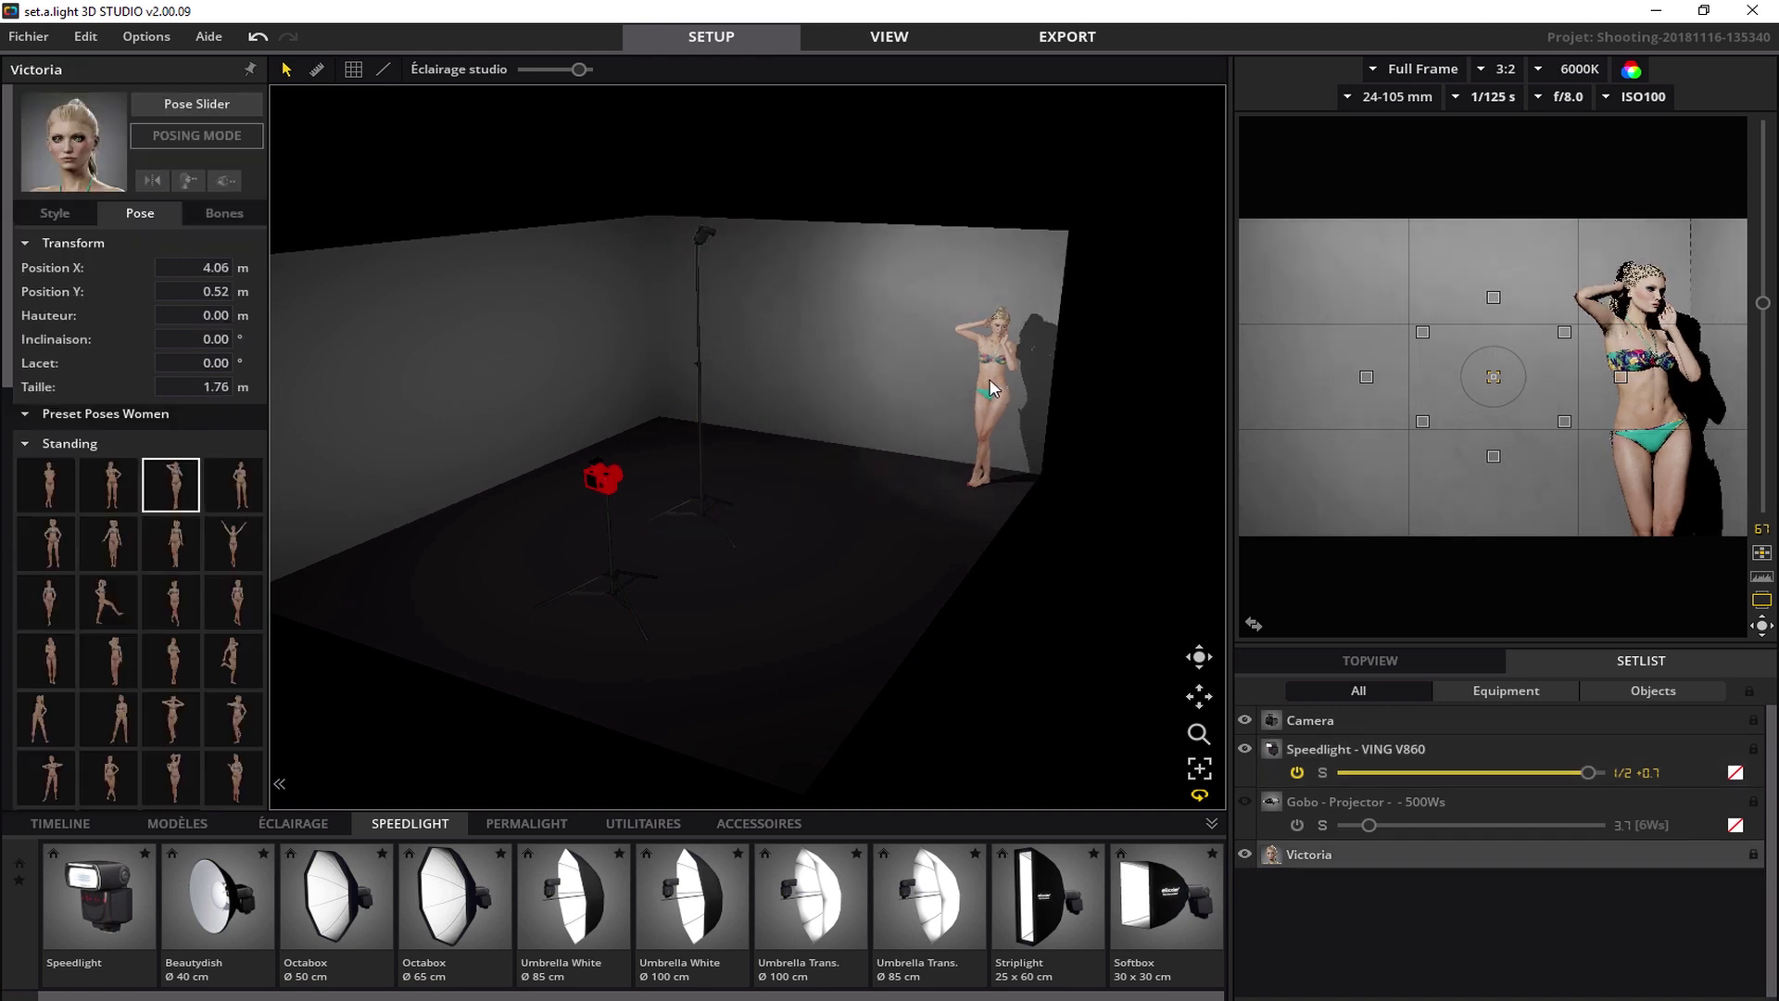
left_click_drag(973, 376, 962, 374)
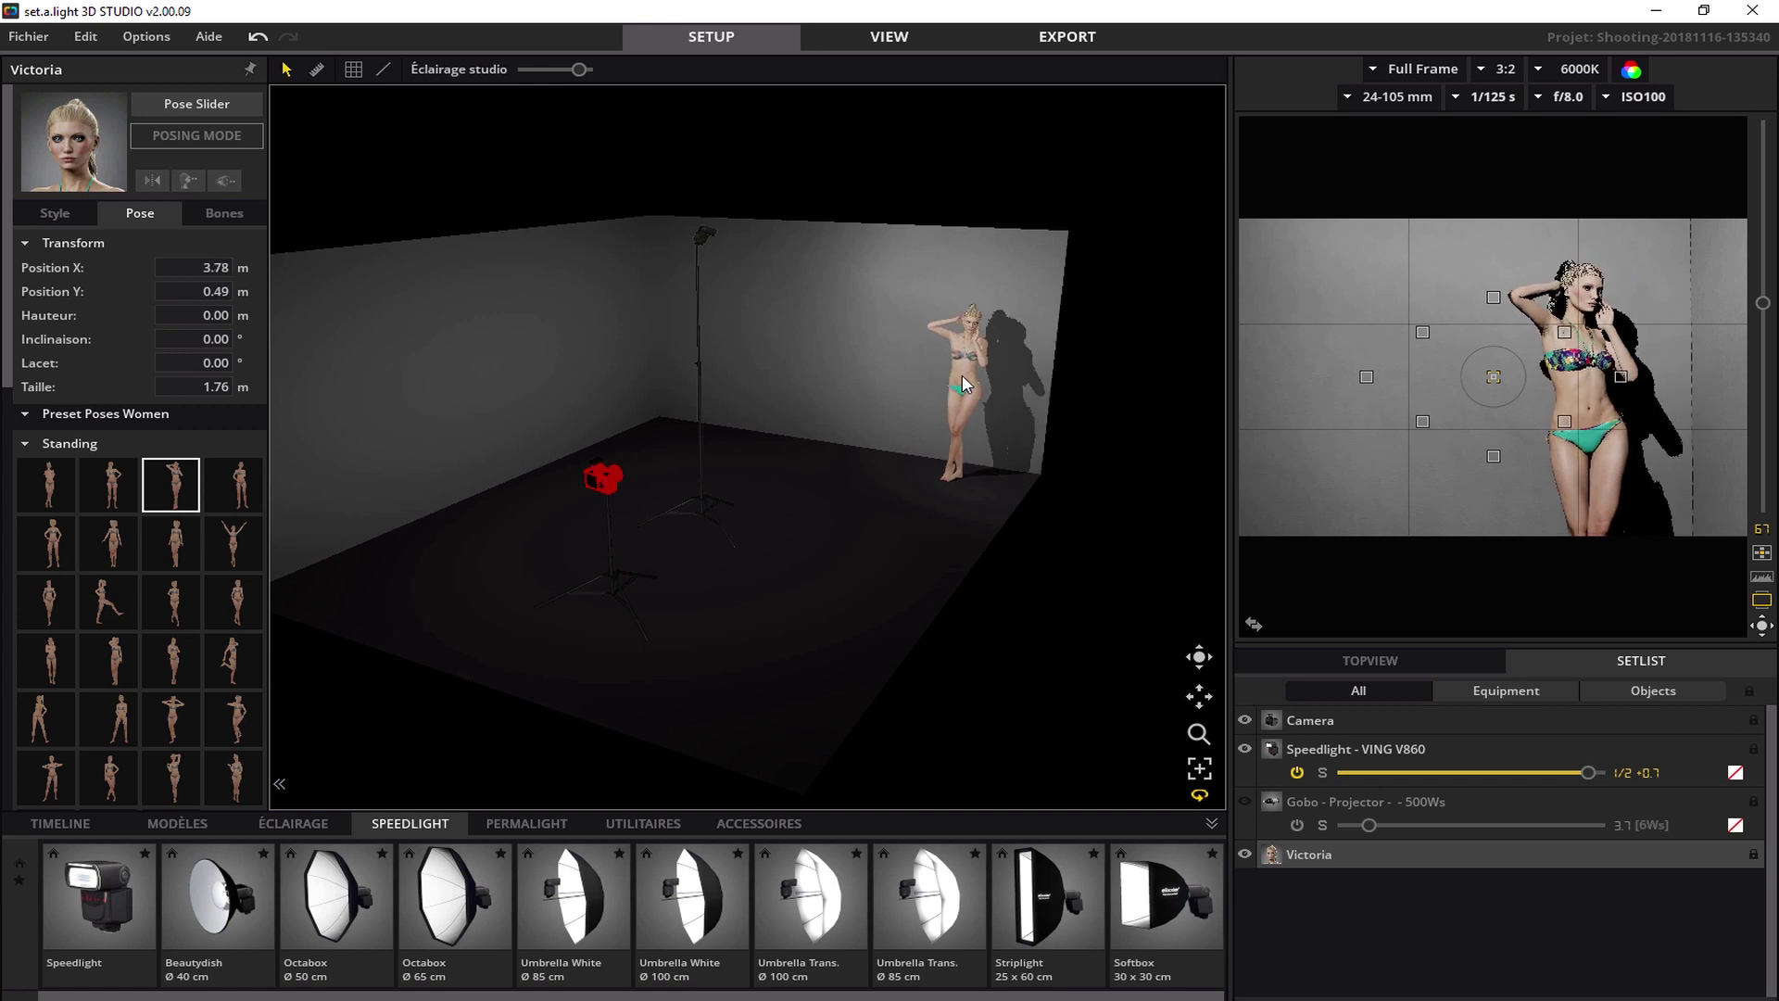
left_click_drag(636, 576, 816, 614)
mouse_move(853, 558)
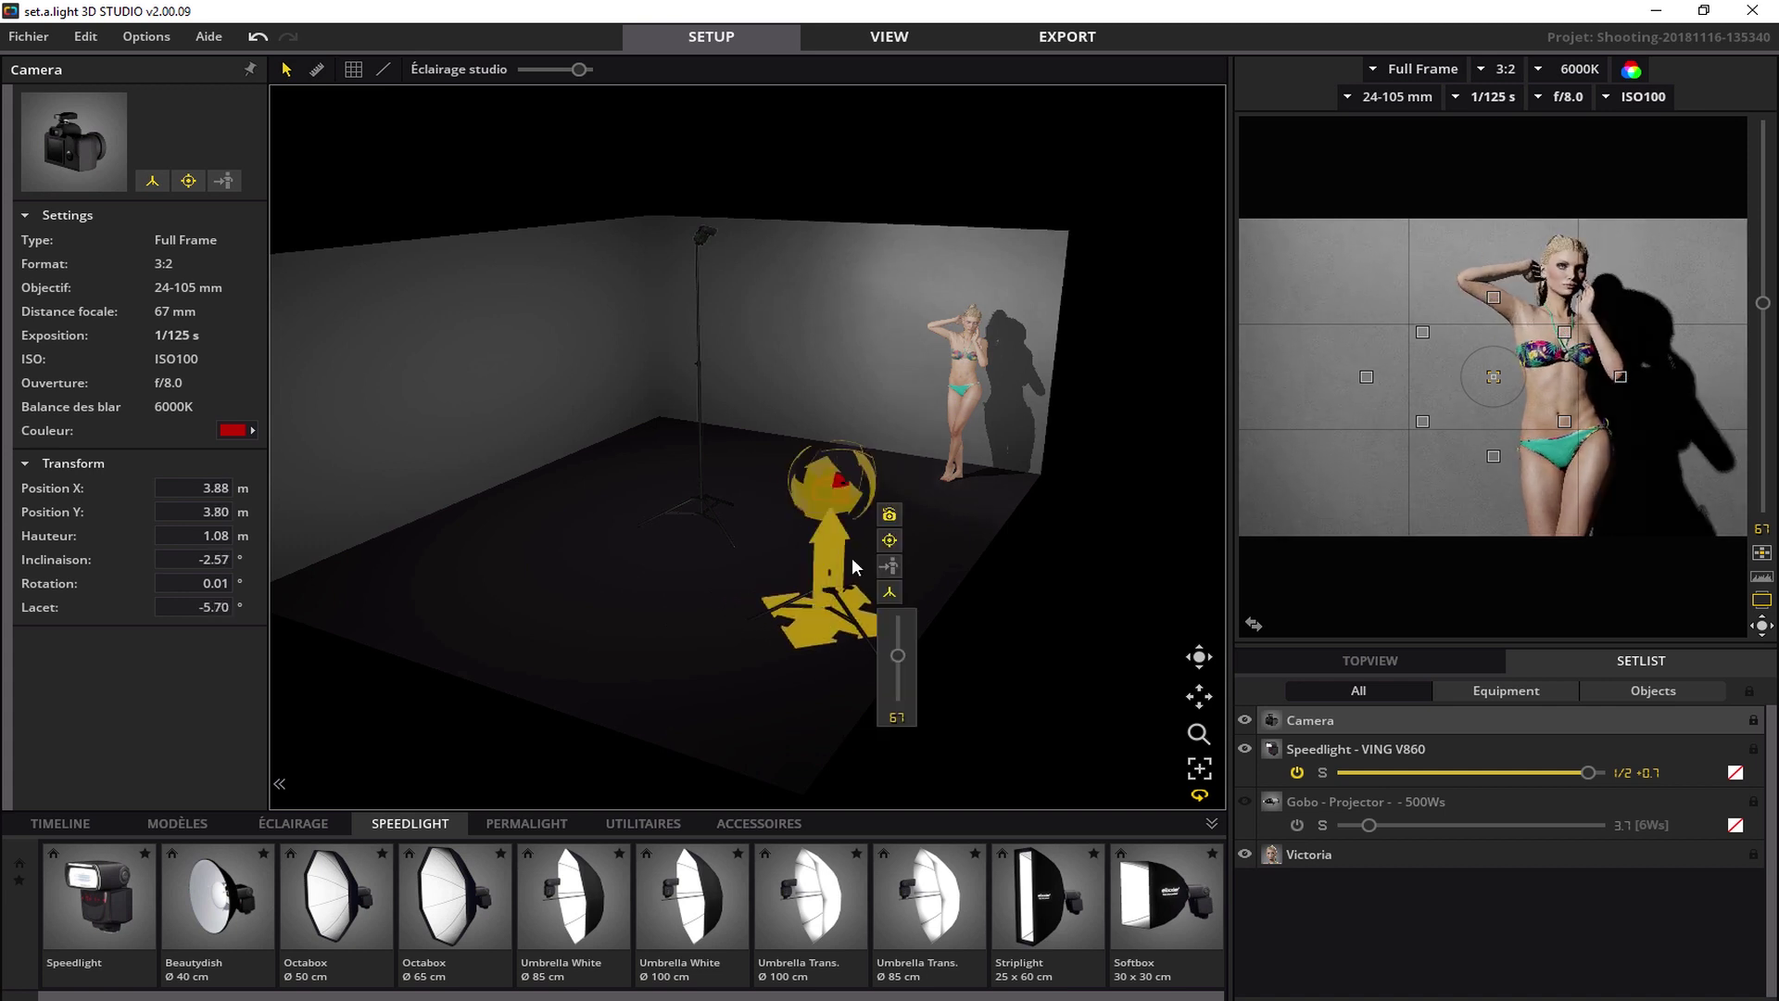
left_click_drag(897, 654, 757, 697)
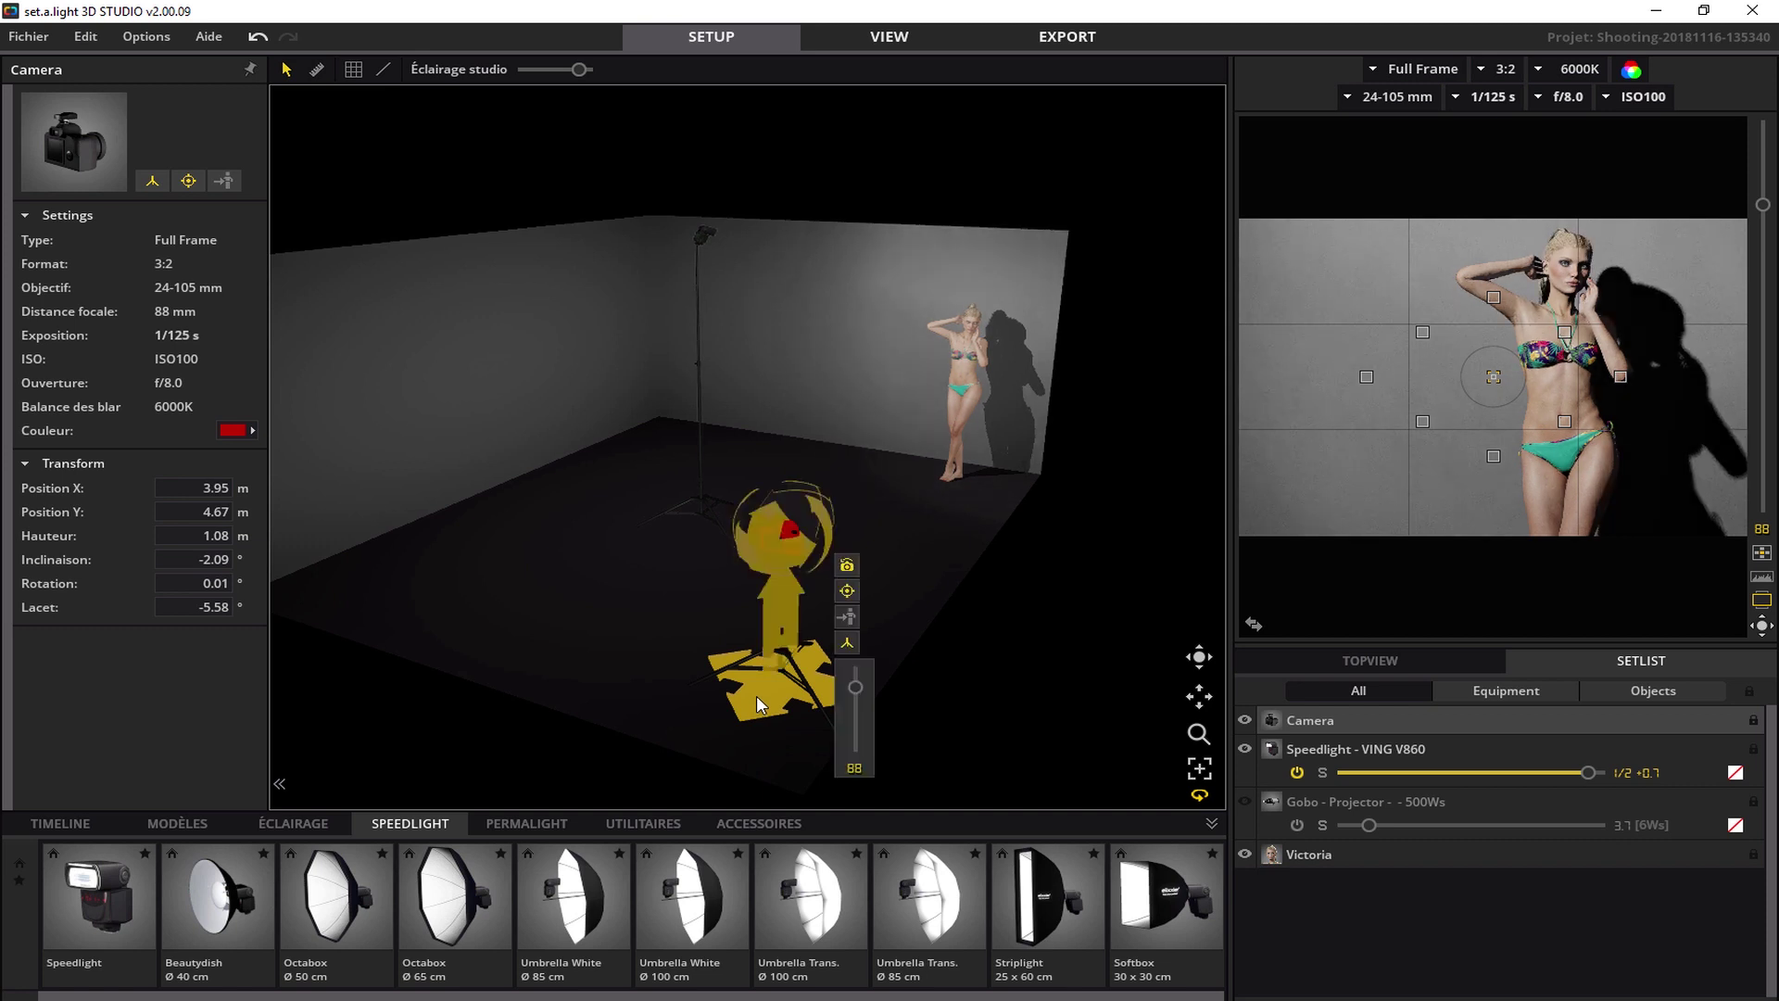
Place a pedestal Plant in the corner at about X 4.50 m, Y 0.32 m and Stacked Wooden Crates on Victoria's other side.
right_click_drag(664, 471, 832, 545)
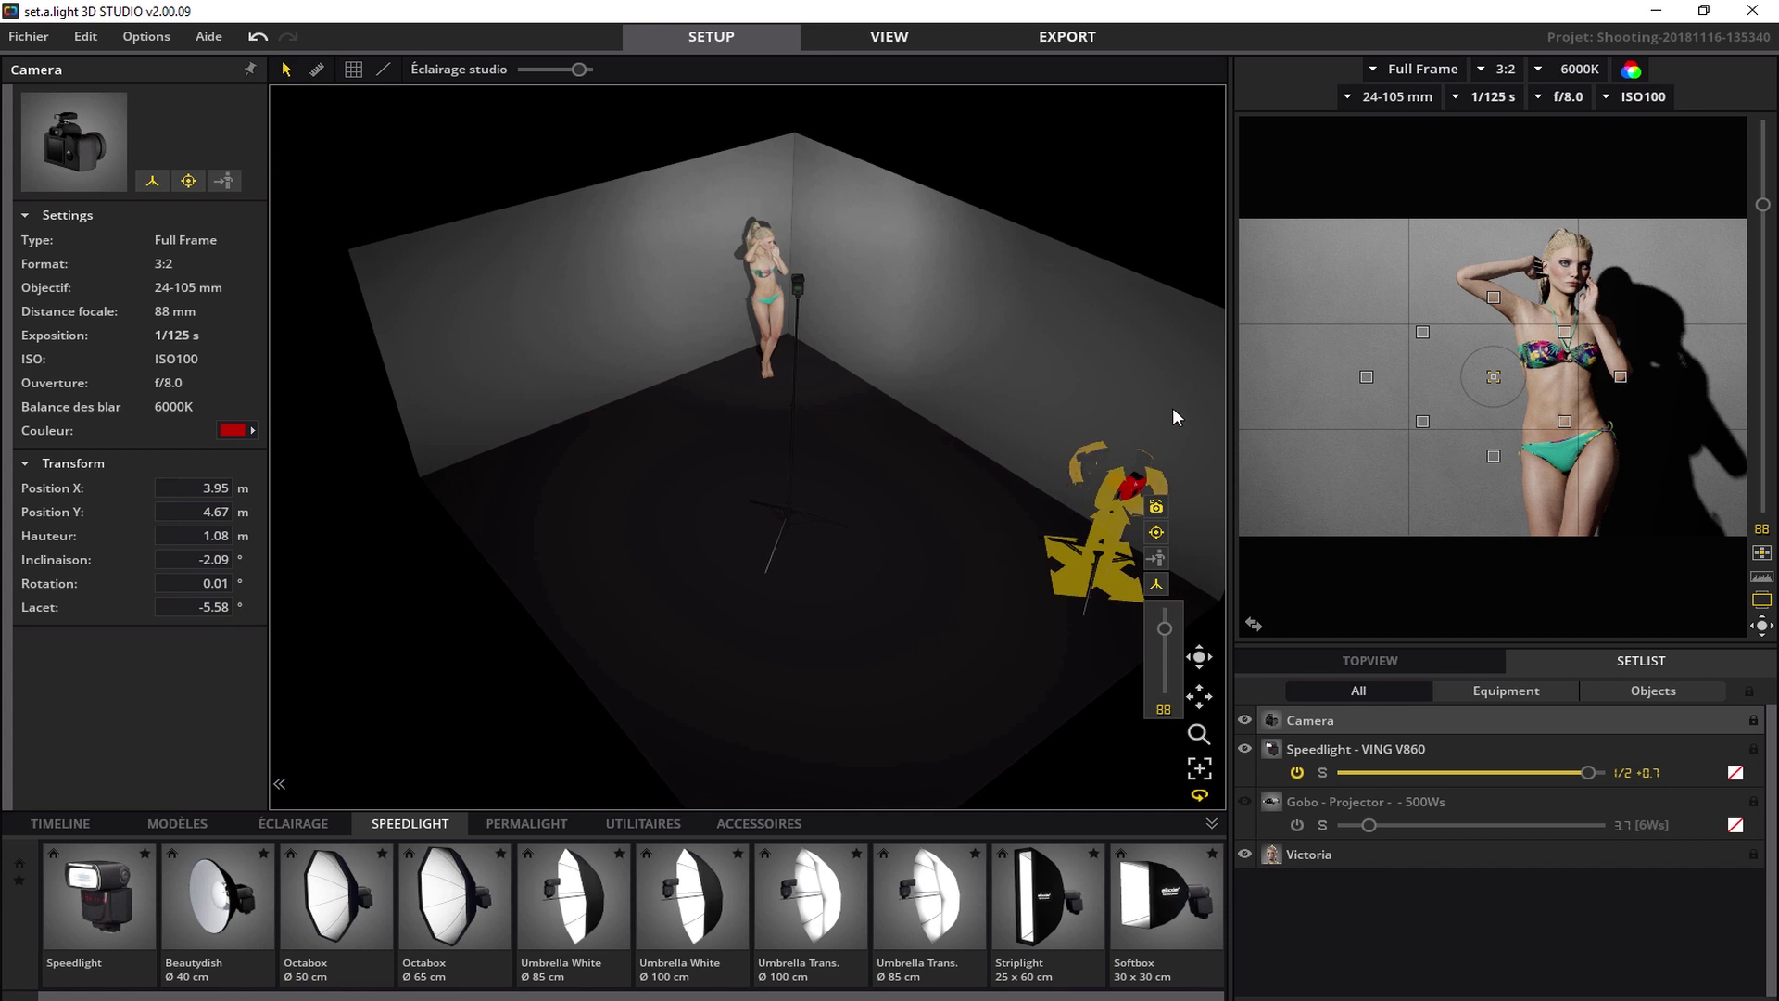
double_click(1248, 402)
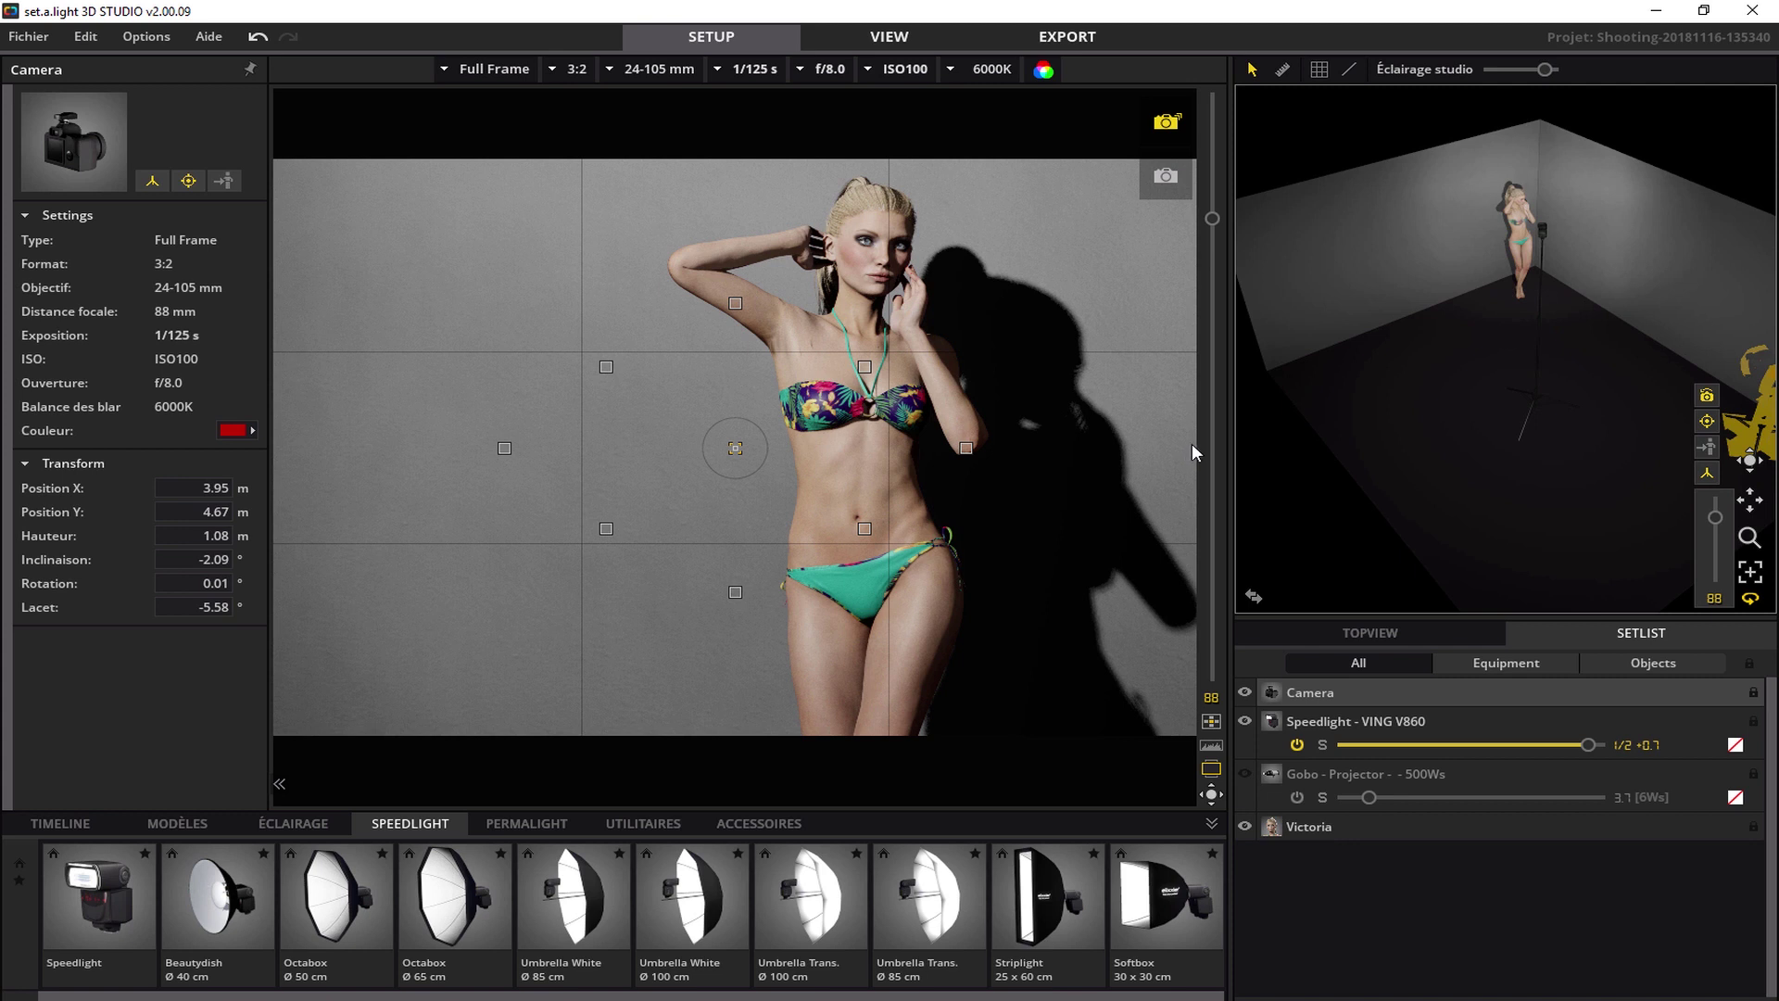
key("Tab")
left_click(765, 823)
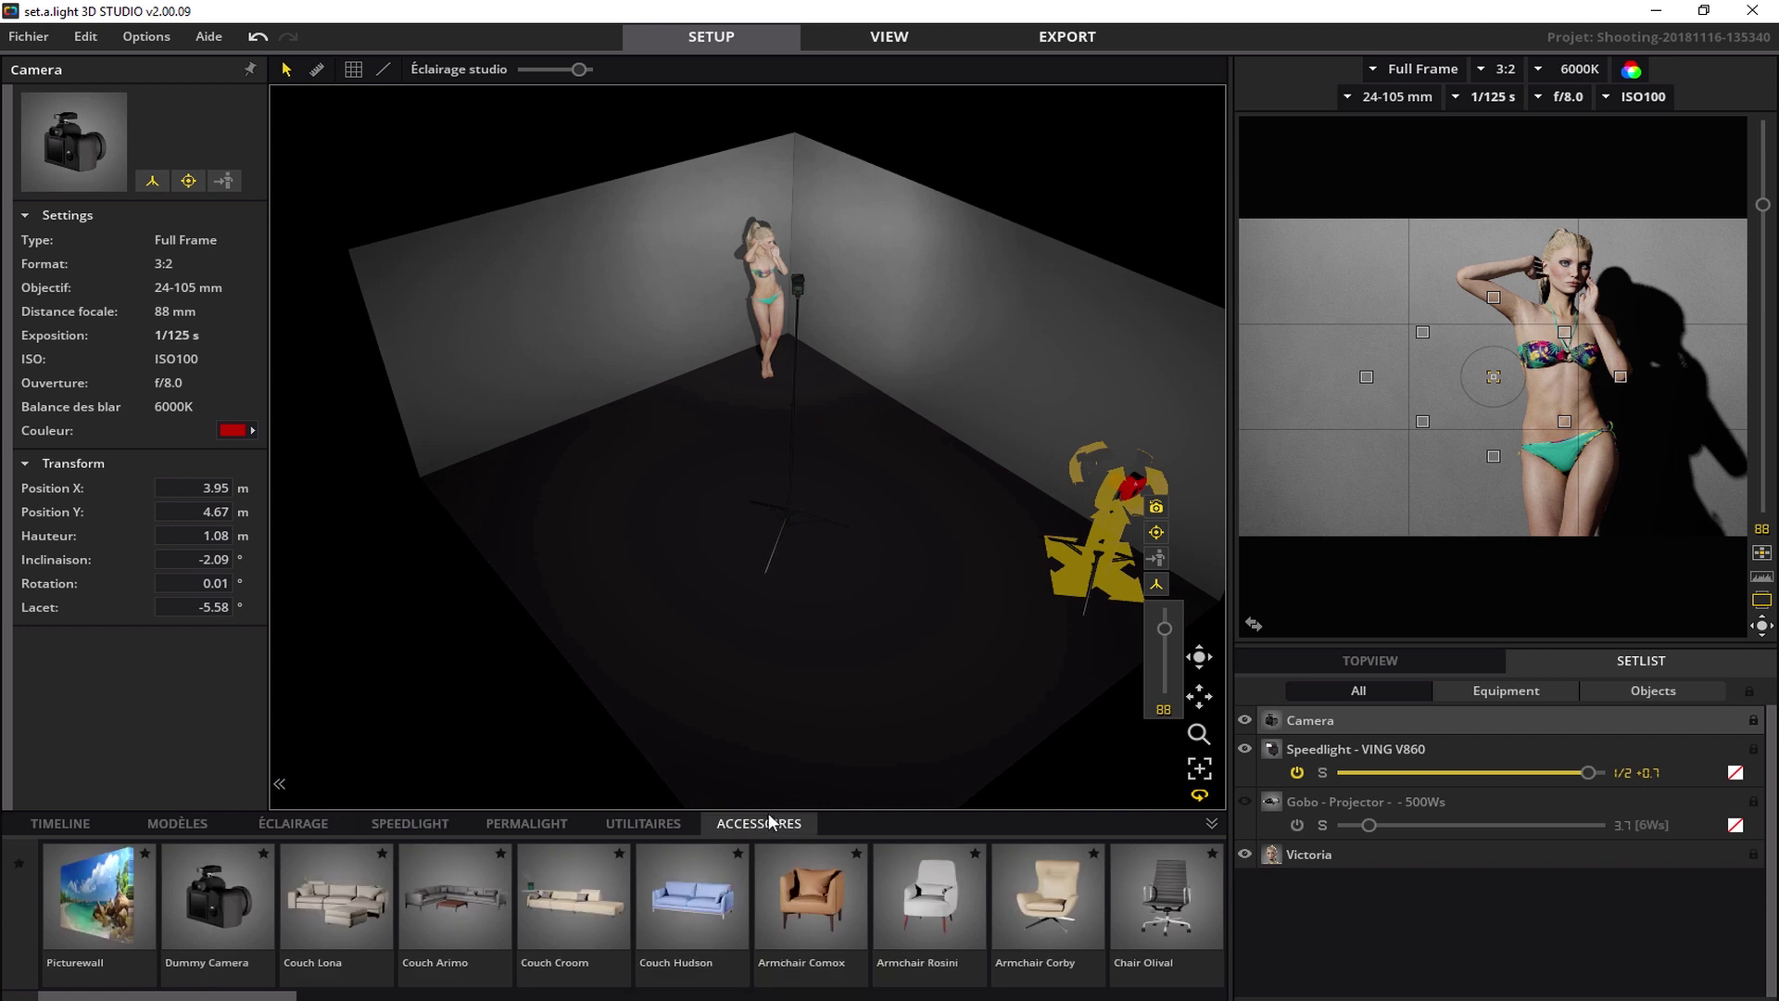
scroll(331, 994, "right", 1)
scroll(696, 964, "right", 15)
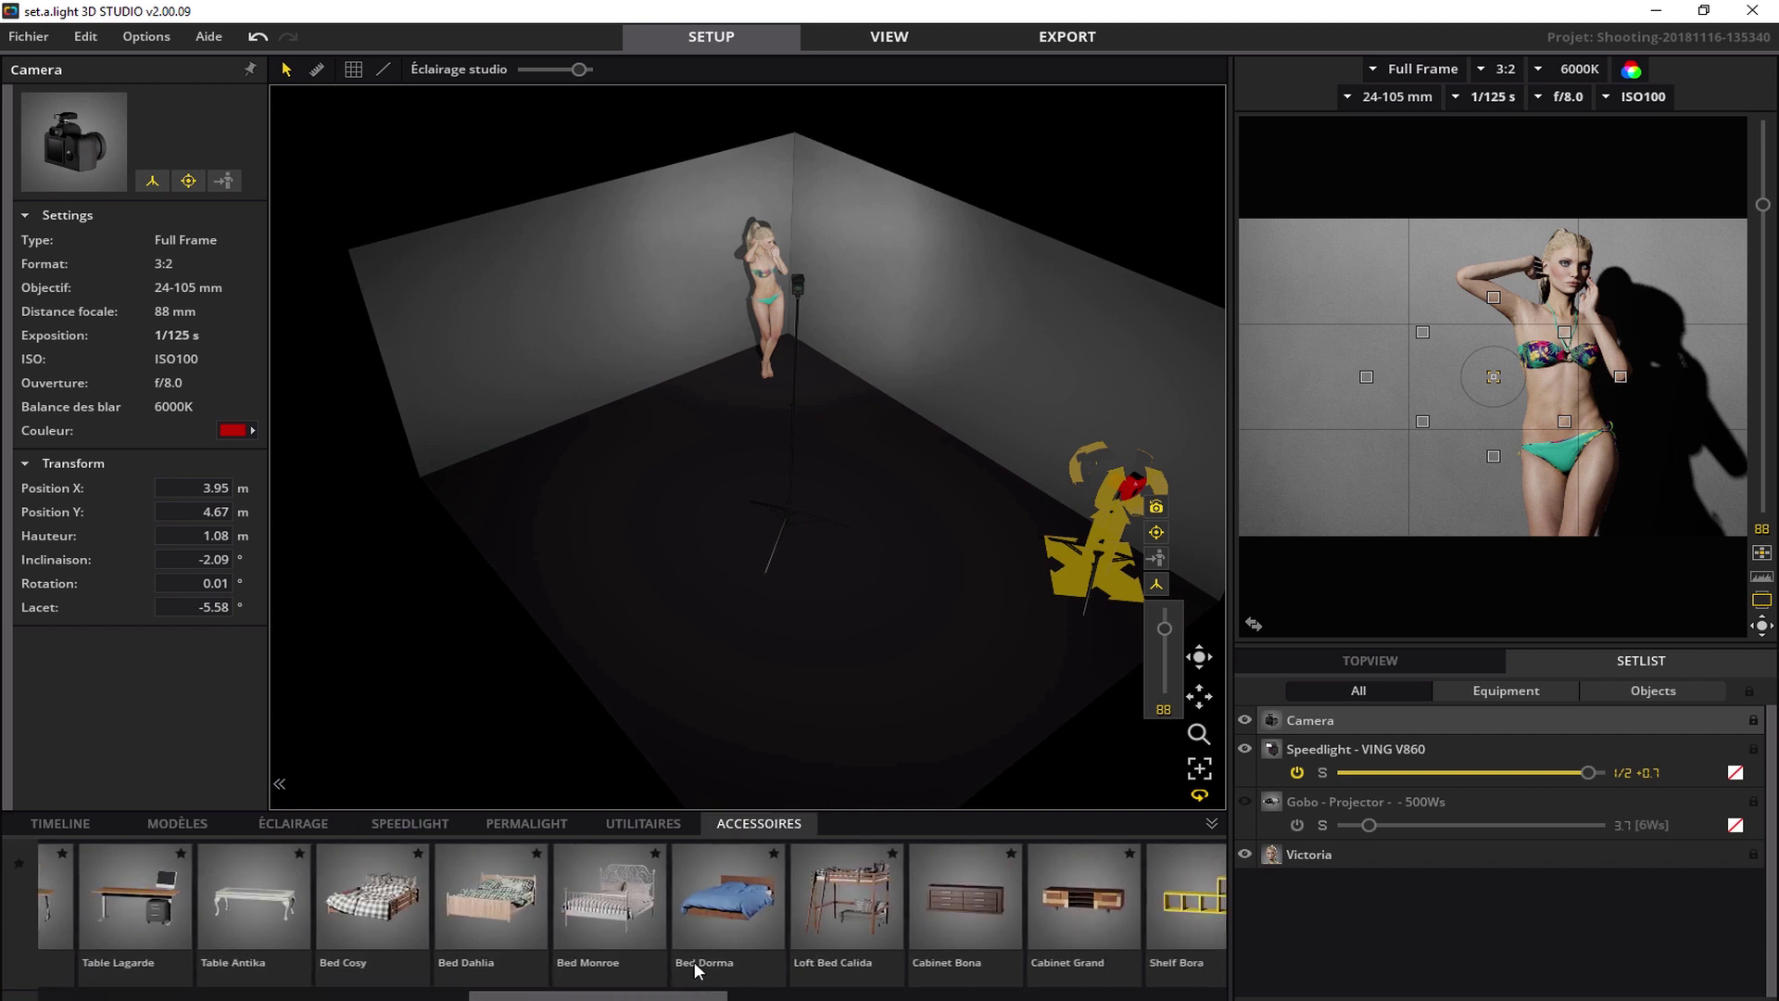
left_click_drag(714, 918, 875, 273)
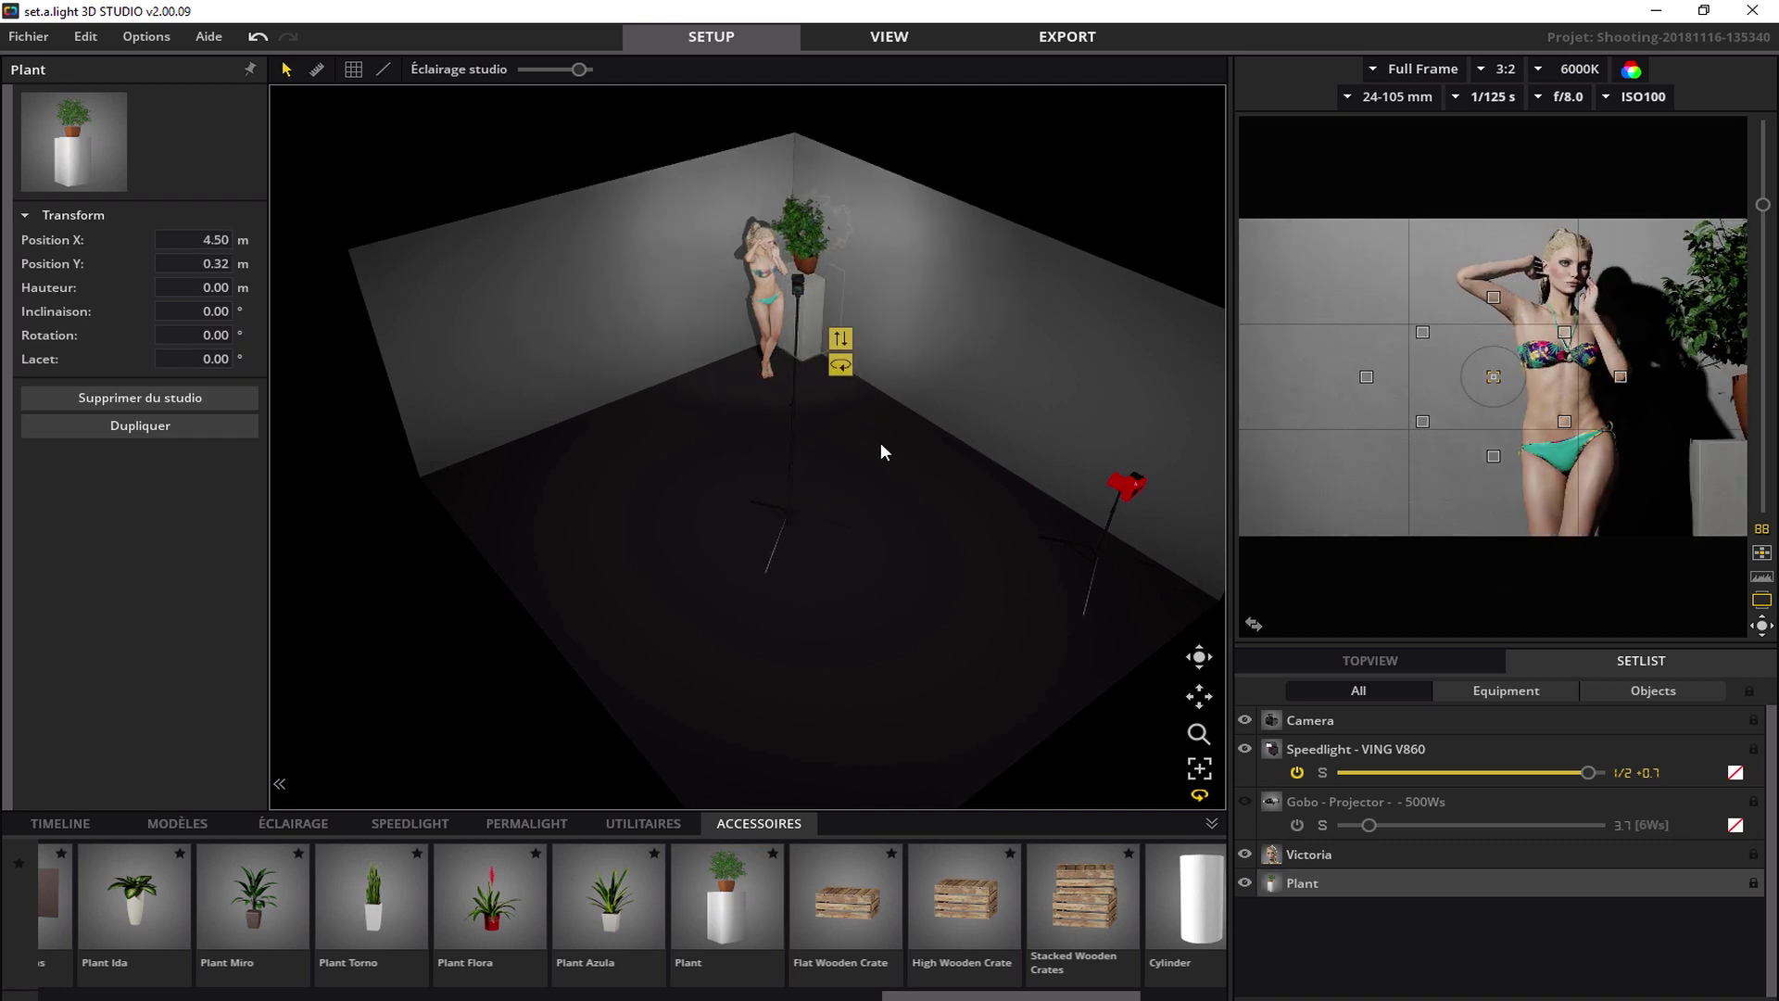
left_click_drag(1026, 898, 728, 346)
Set the camera's focal length to 69 mm and reframe from about X 4.11 m, Y 4.16 m with about -8.87° yaw.
left_click(1107, 533)
left_click_drag(1165, 626, 1166, 654)
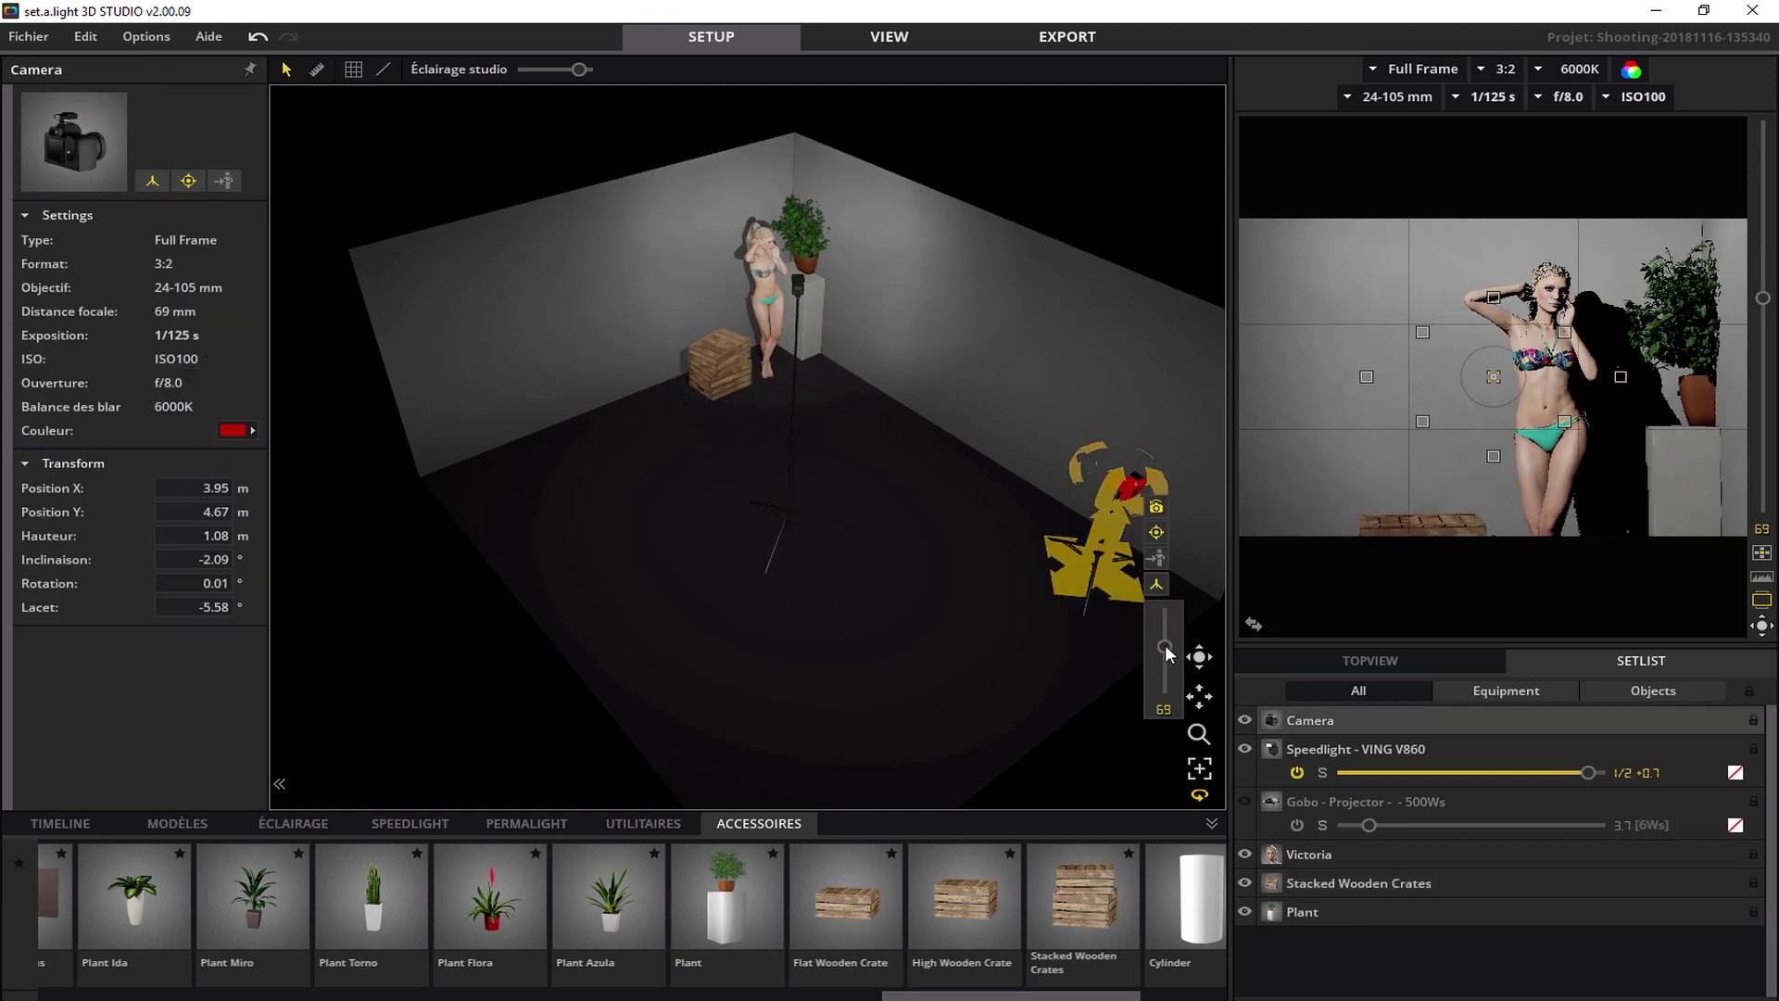
mouse_move(1488, 382)
left_mouse_down()
mouse_move(1523, 380)
mouse_move(1504, 380)
left_mouse_up()
left_click_drag(1119, 593, 1077, 543)
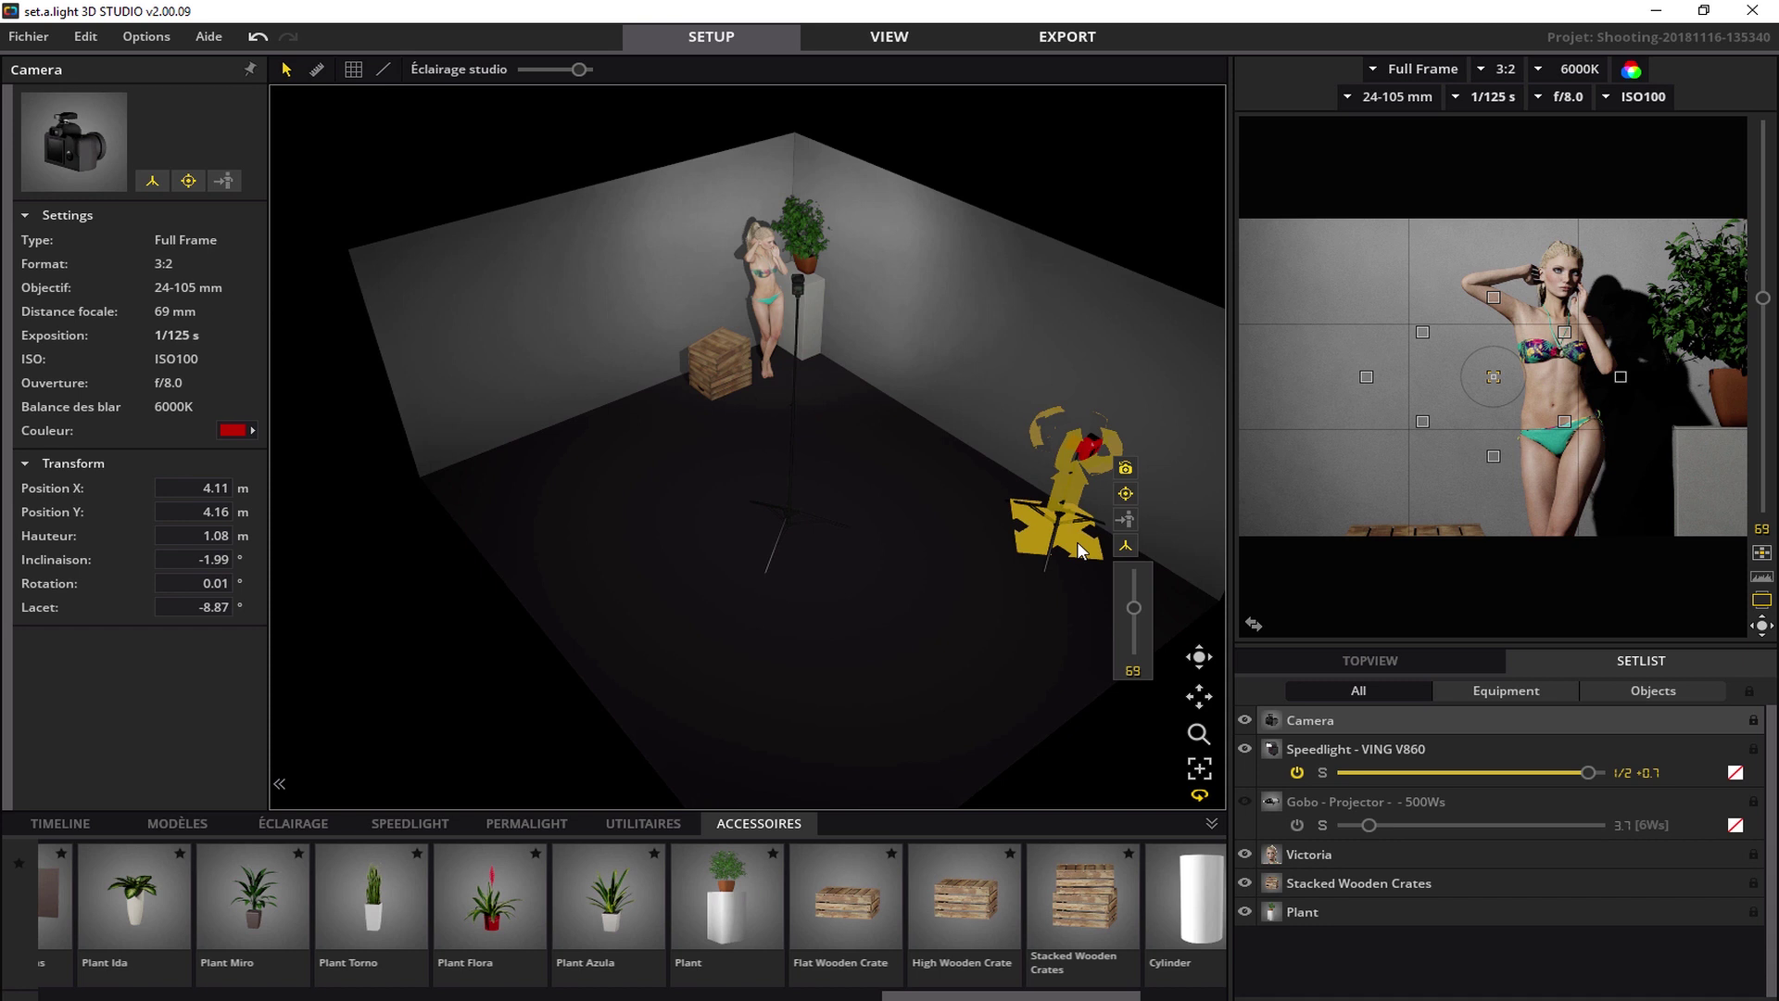
Move the speedlight to about X 2.20 m, Y 3.03 m, aim it with 21.70° inclination and 31.41° yaw, and enlarge the camera preview.
left_click(821, 554)
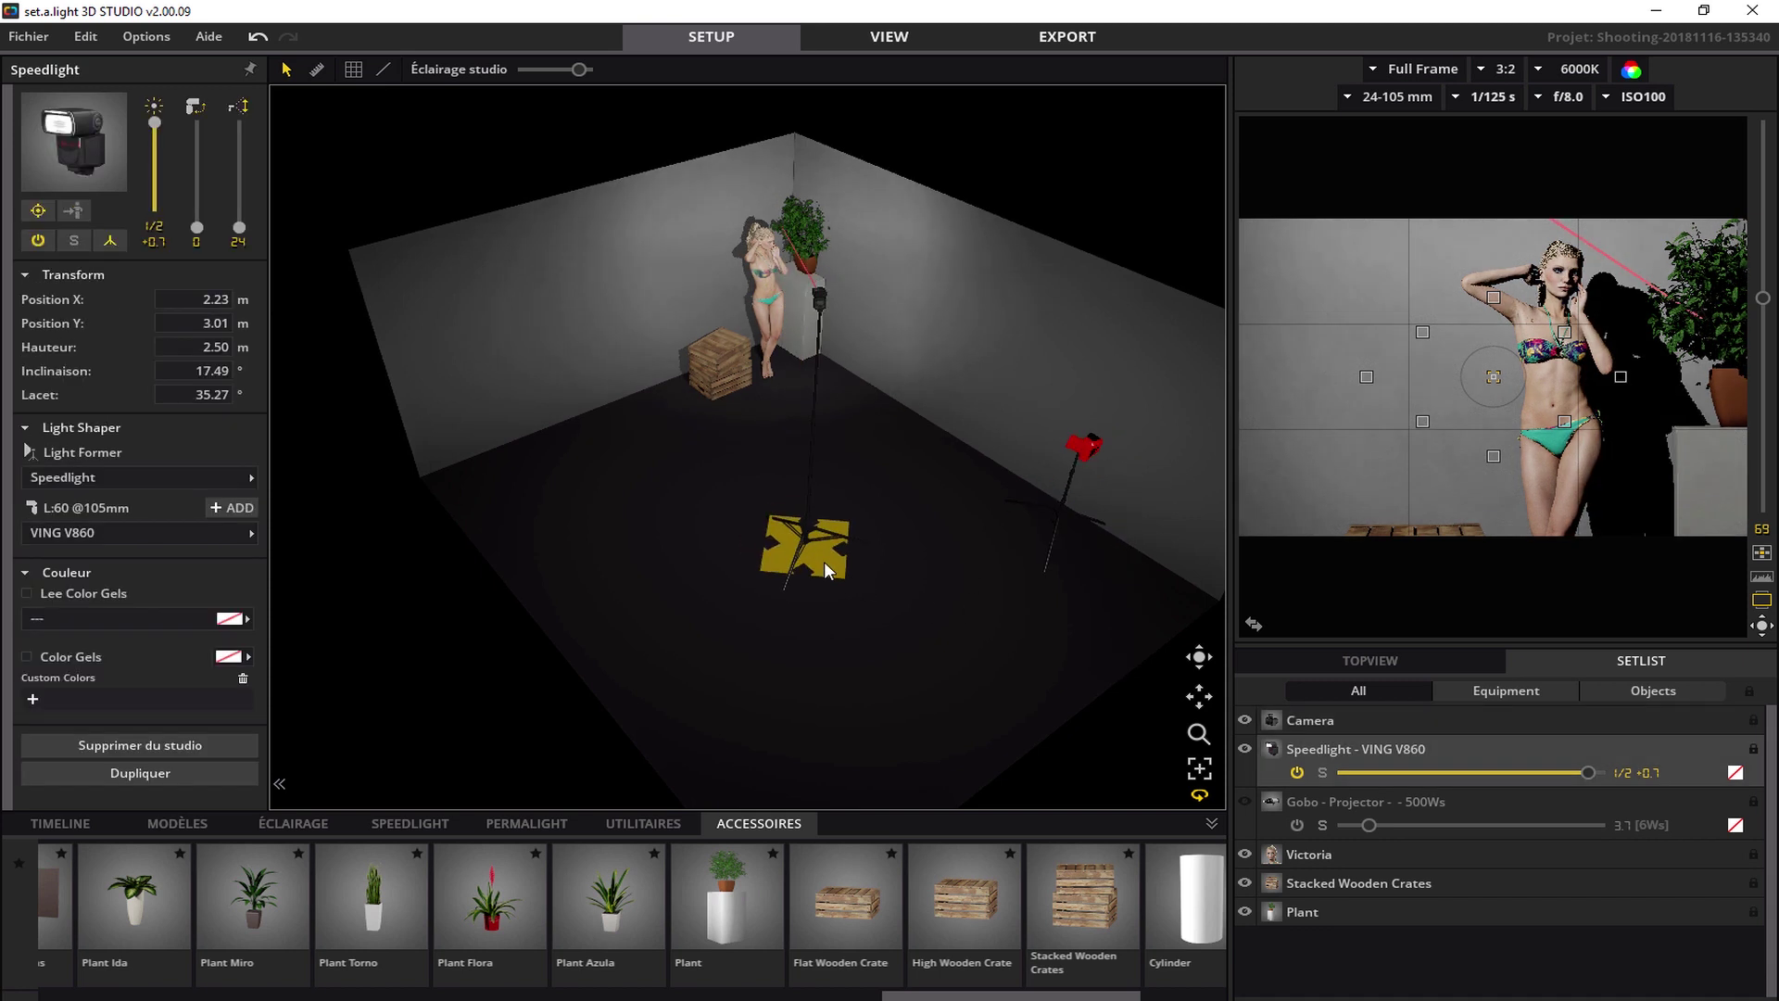
left_click_drag(830, 295, 895, 243)
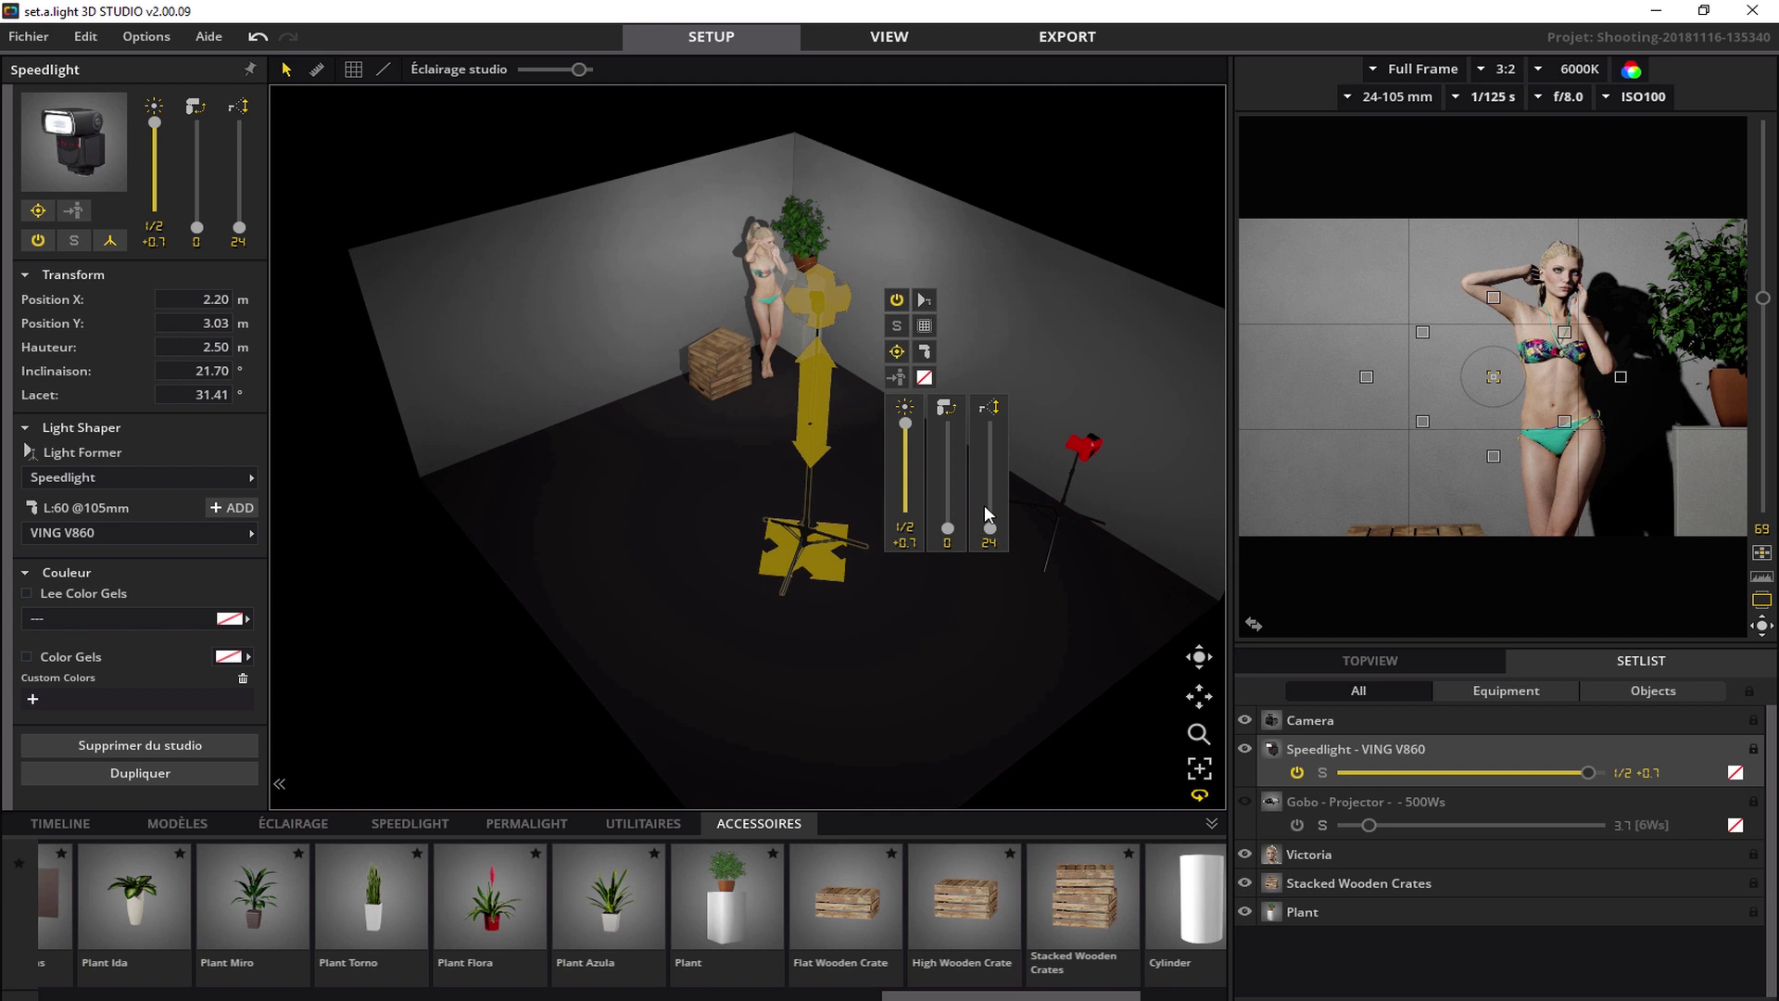
key("Tab")
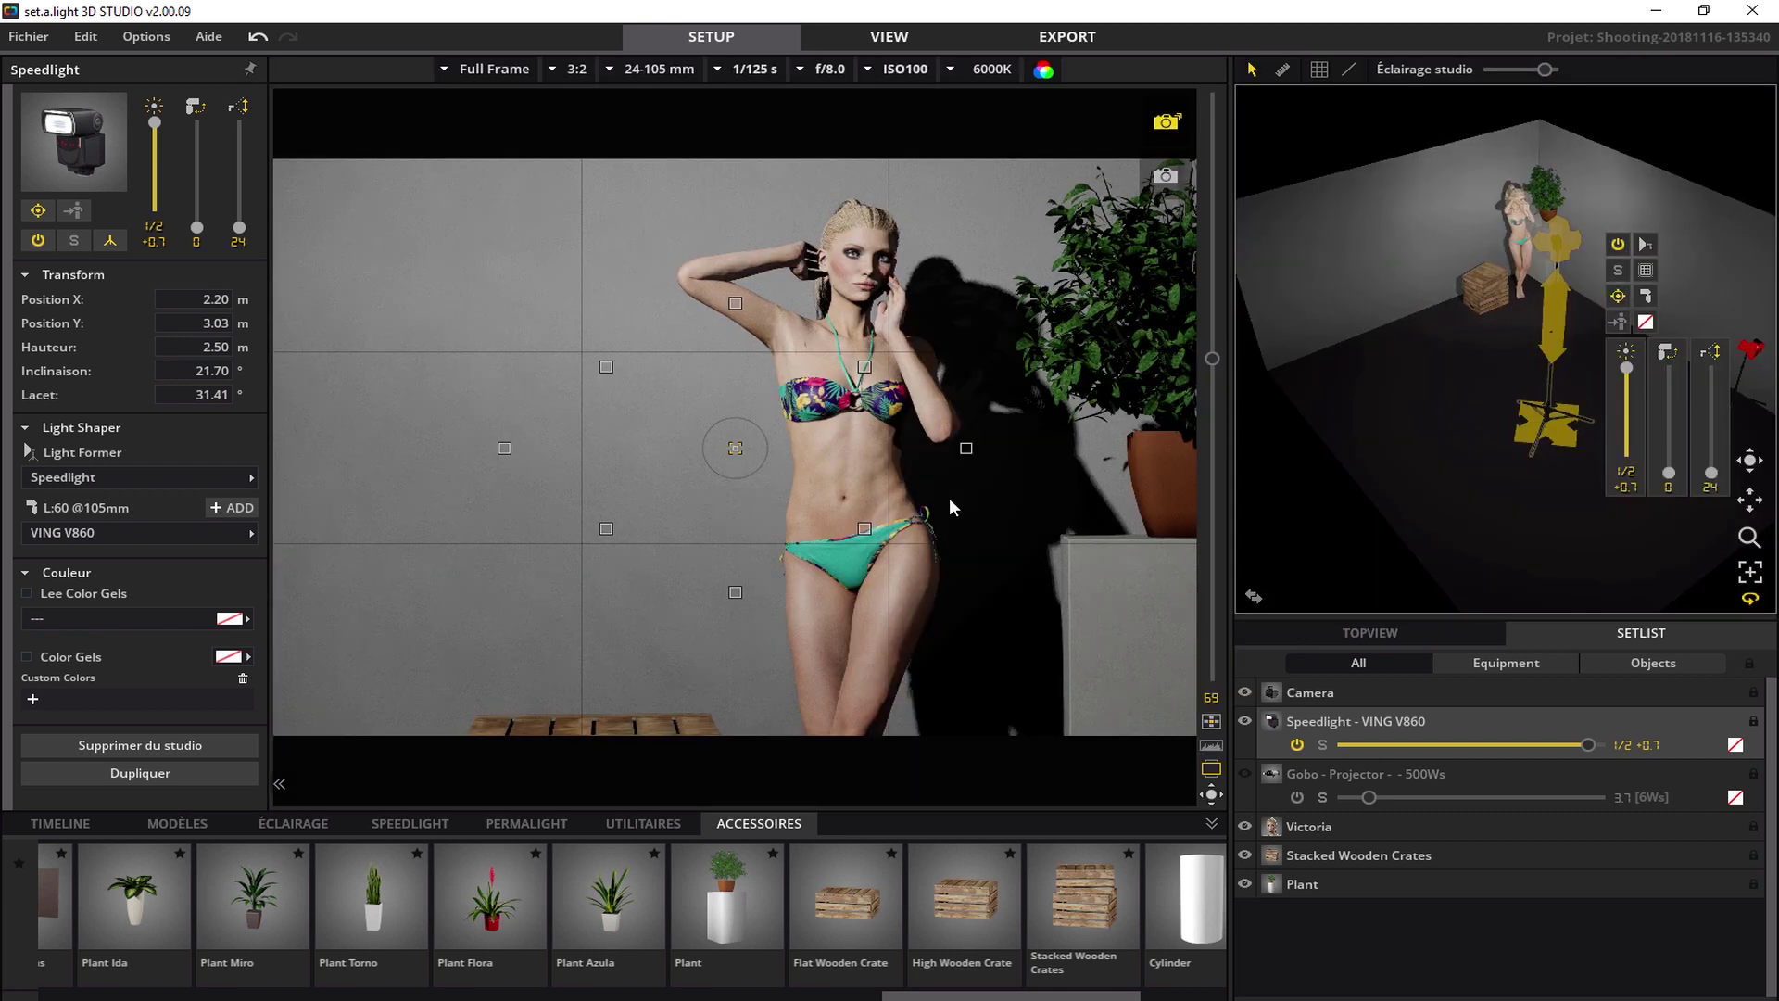